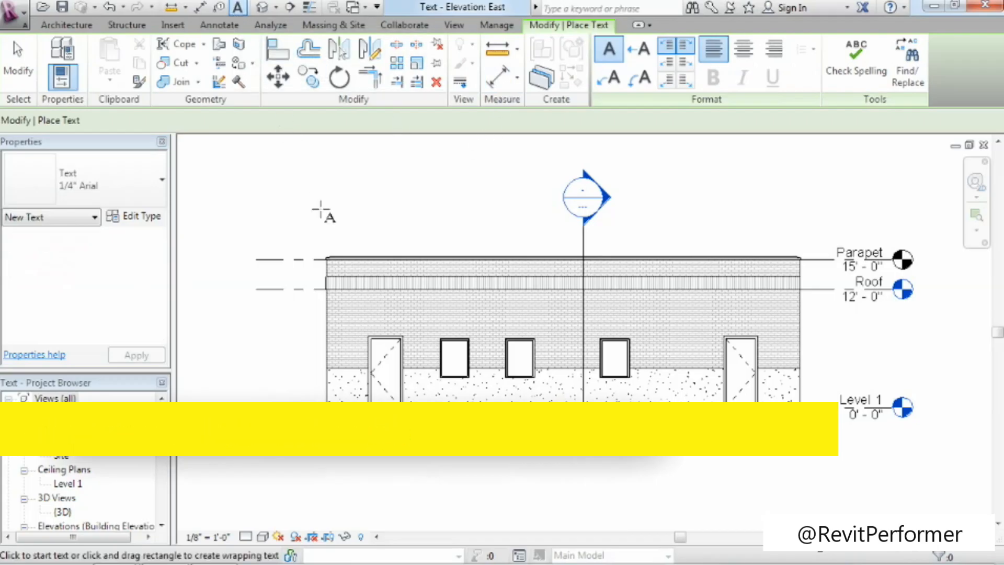
Place a text note reading "Stone Parapet" above the building's left side and shift it slightly further left and up.
left_click(222, 205)
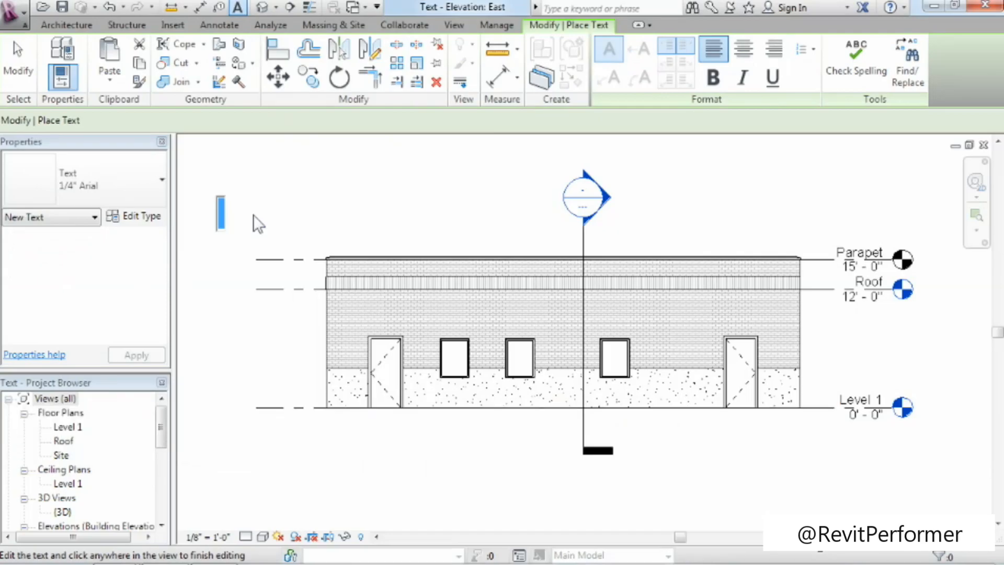
type("Stone Parapet")
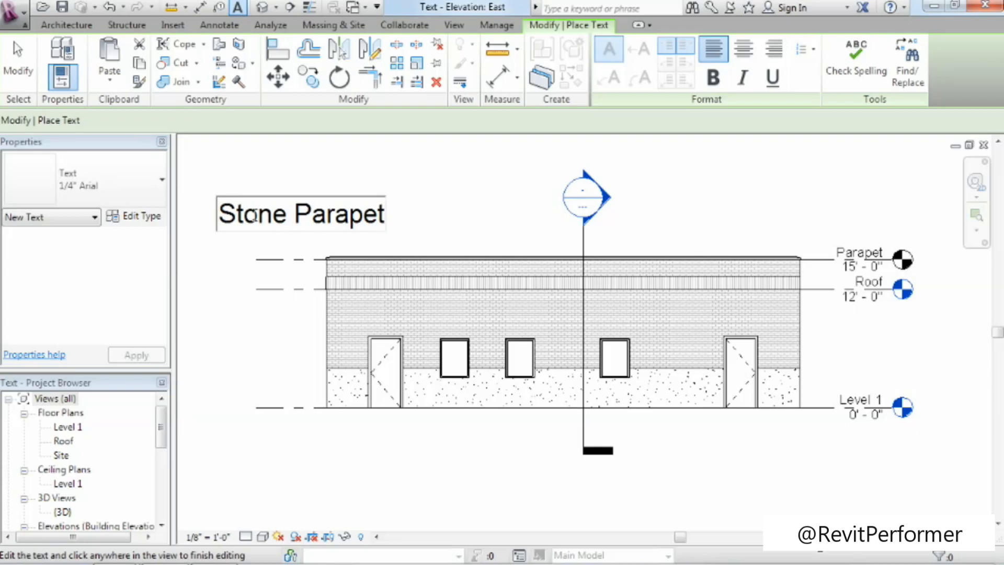
left_click(232, 164)
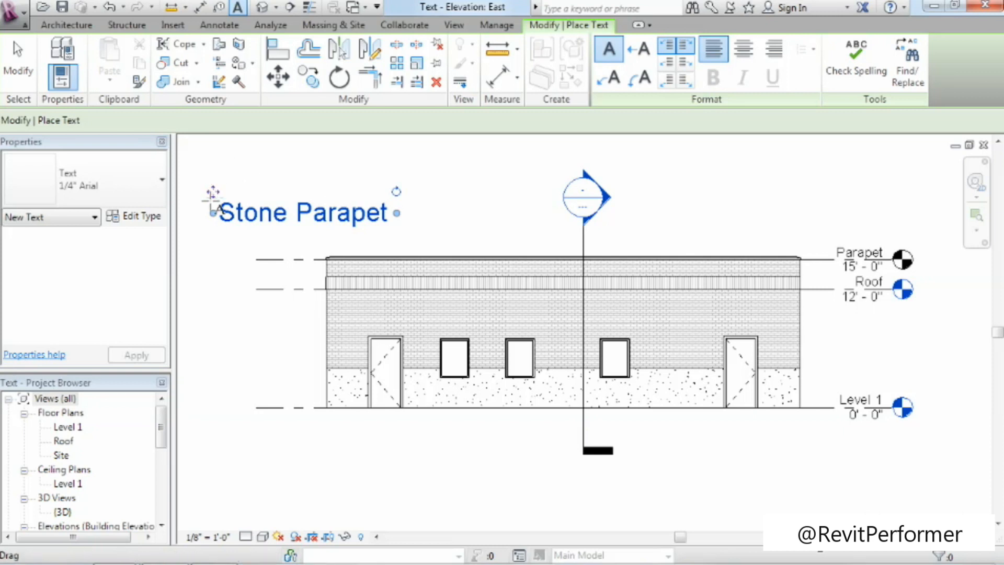
mouse_move(213, 192)
left_mouse_down()
mouse_move(258, 175)
mouse_move(233, 152)
mouse_move(196, 188)
left_mouse_up()
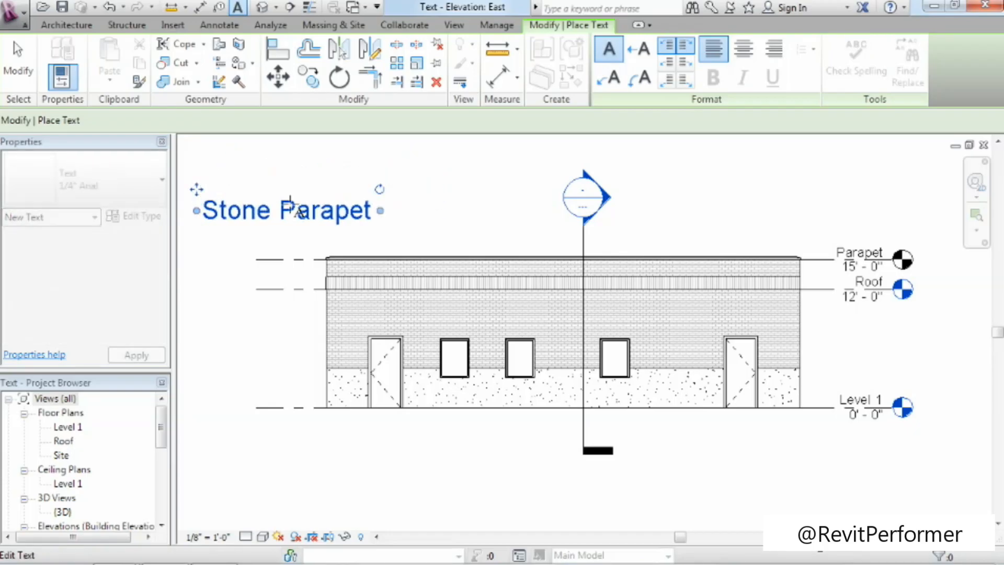
Try rotating the Stone Parapet note to a steep angle, and undo the rotation.
left_click_drag(381, 194, 268, 274)
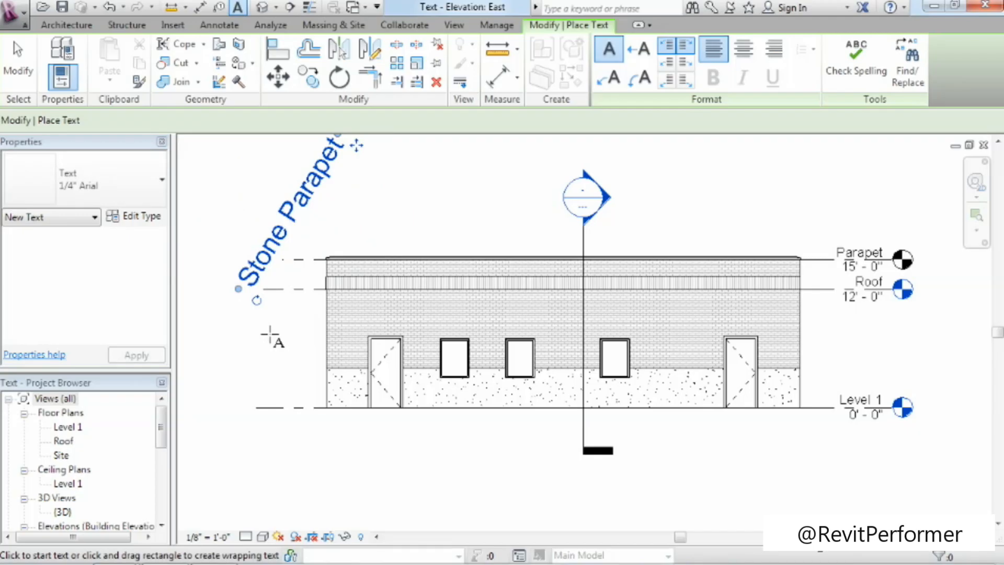
key("ctrl+z")
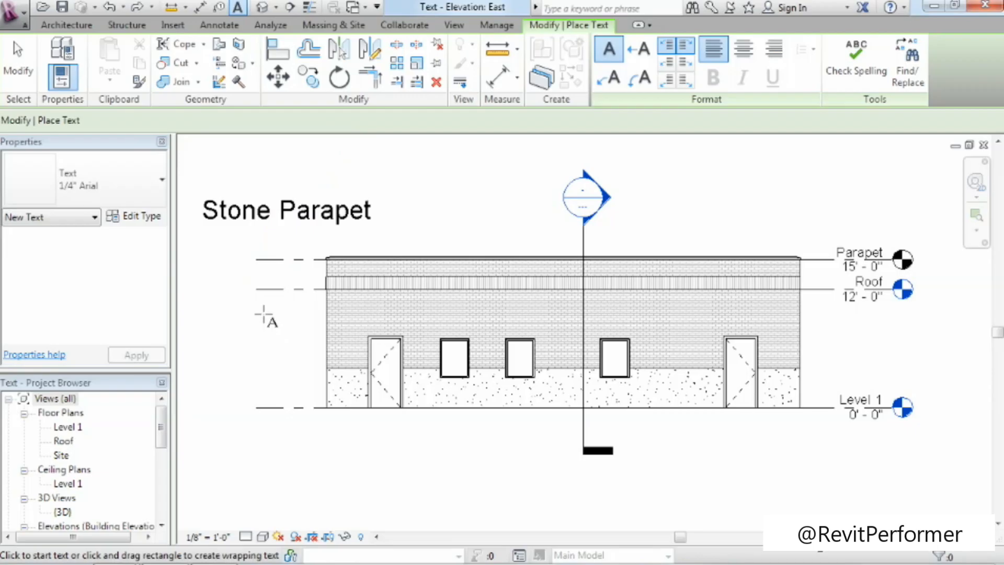
Finish placing text and change the Stone Parapet note's type to 3/32" Arial.
left_click(21, 70)
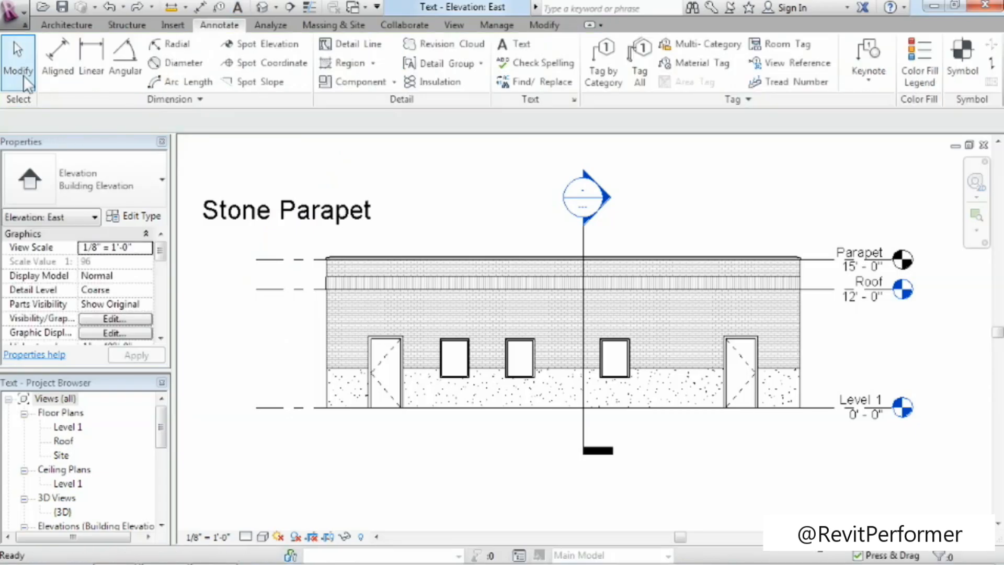
left_click(237, 219)
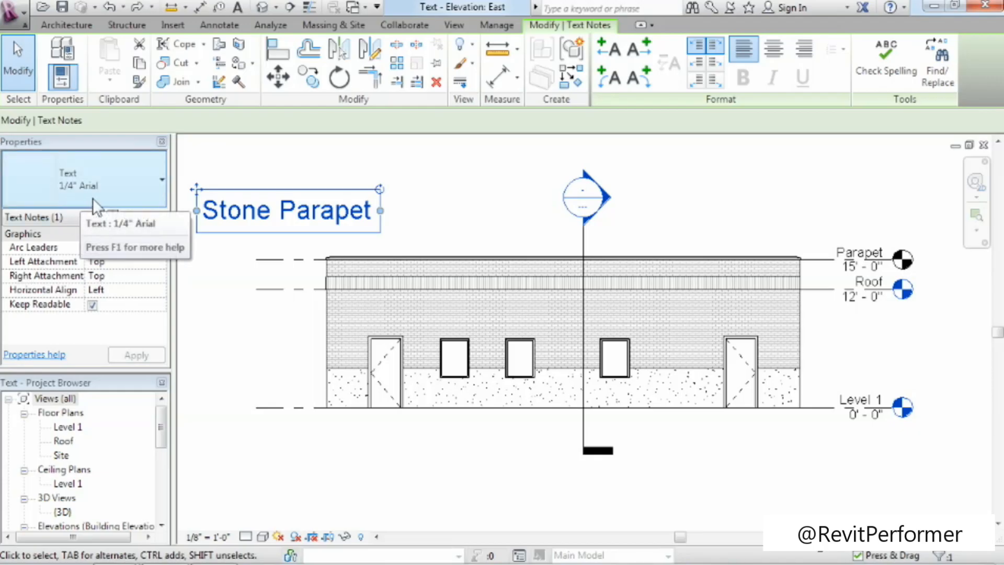
left_click(127, 196)
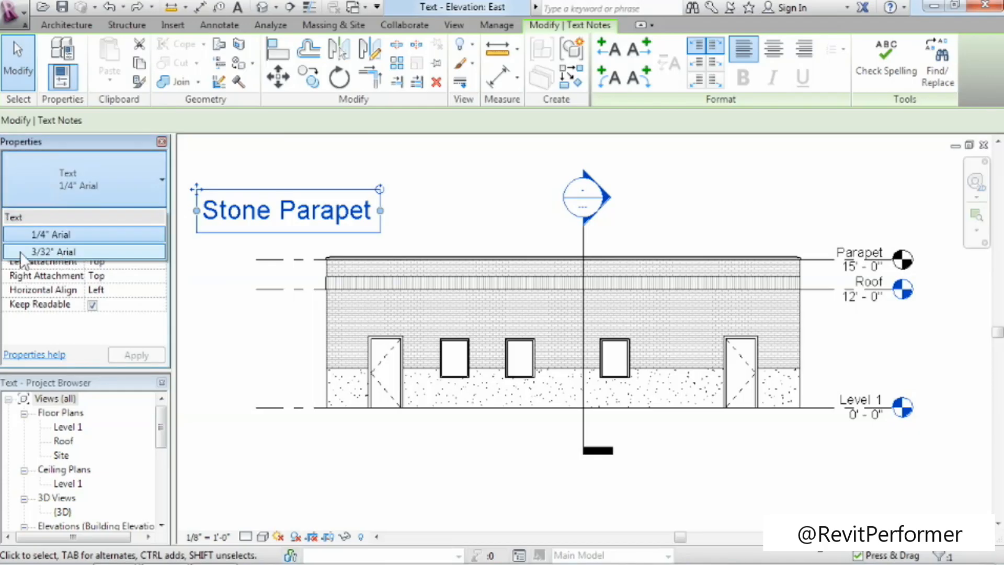
left_click(76, 255)
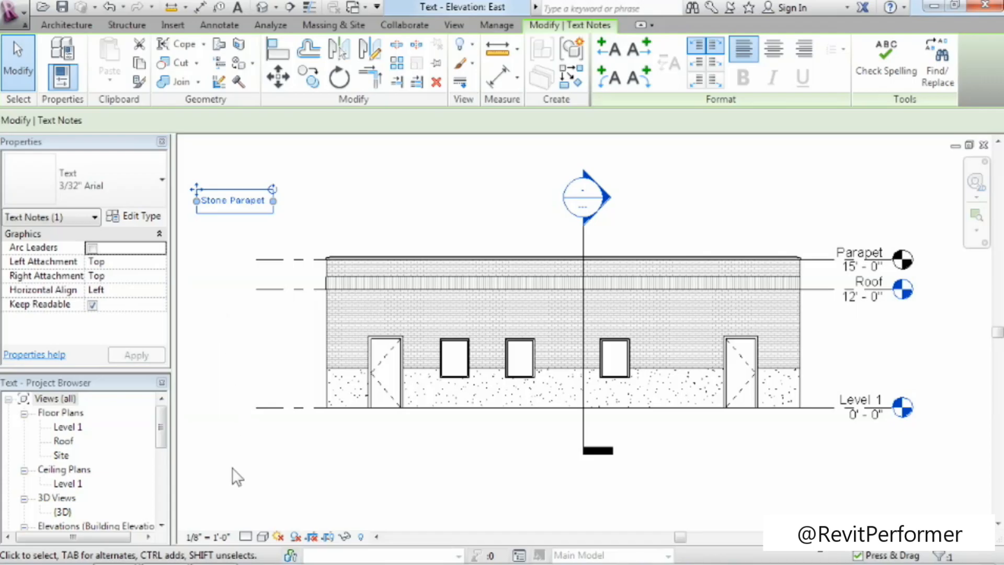
Set the East elevation's view scale to 1/4" = 1'-0".
left_click(221, 538)
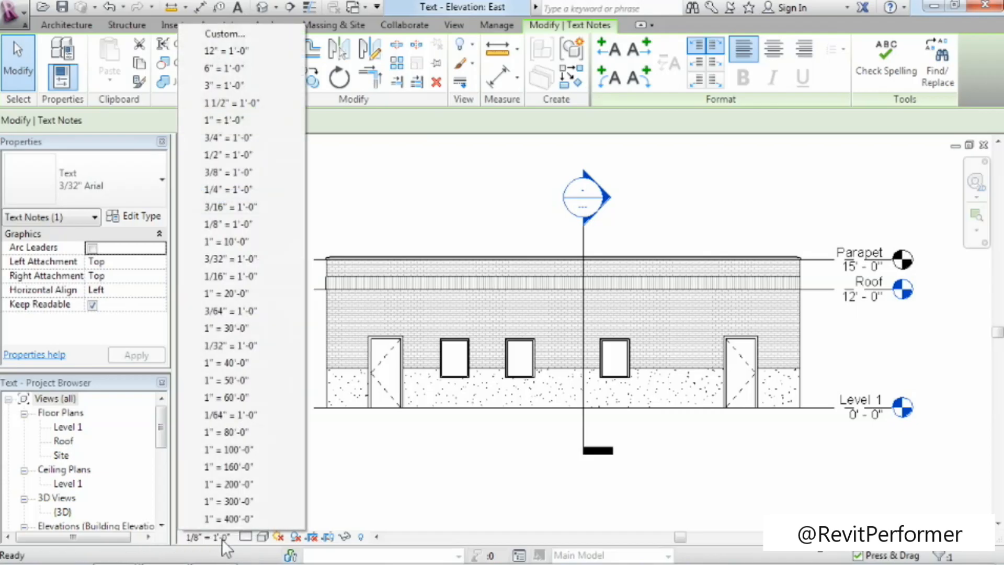
left_click(256, 191)
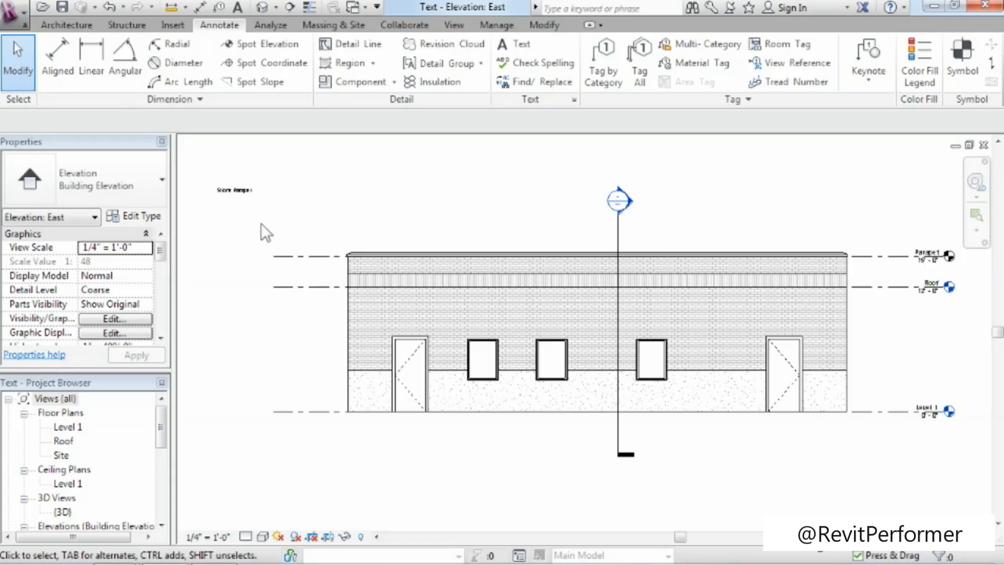
Move the Stone Parapet note straight down, closer to the height of the parapet.
left_click(976, 215)
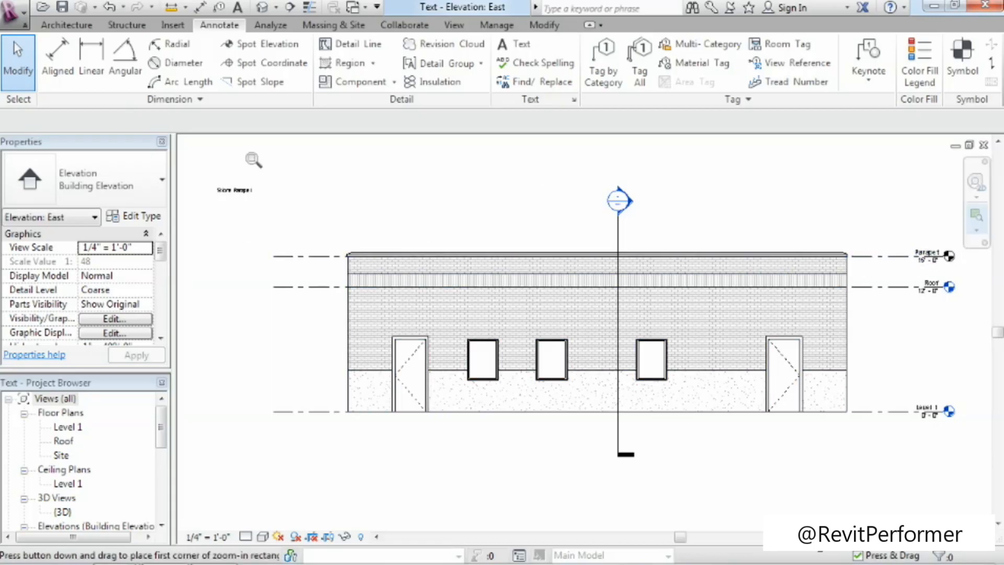
left_click_drag(202, 165, 484, 353)
middle_click_drag(512, 330, 431, 340)
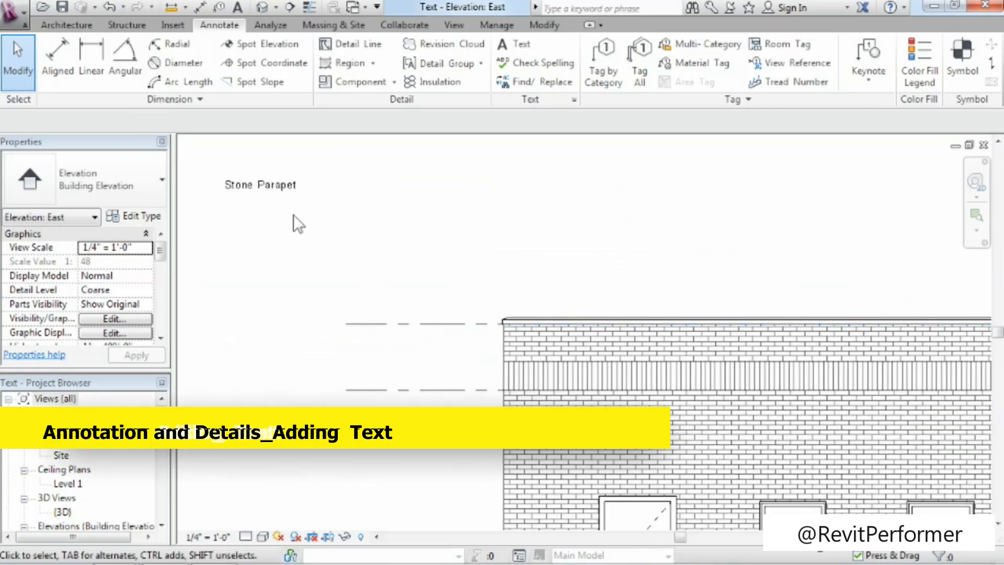
left_click(240, 196)
left_click_drag(222, 169, 224, 220)
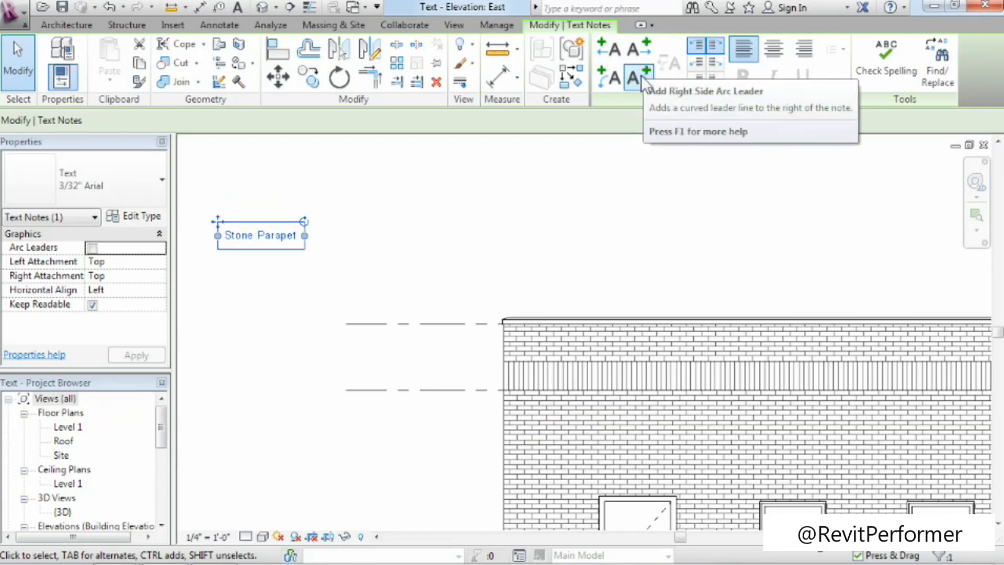
Add a right-side straight leader to the Stone Parapet note, pointing at the parapet's top edge with a horizontal first segment.
left_click(644, 48)
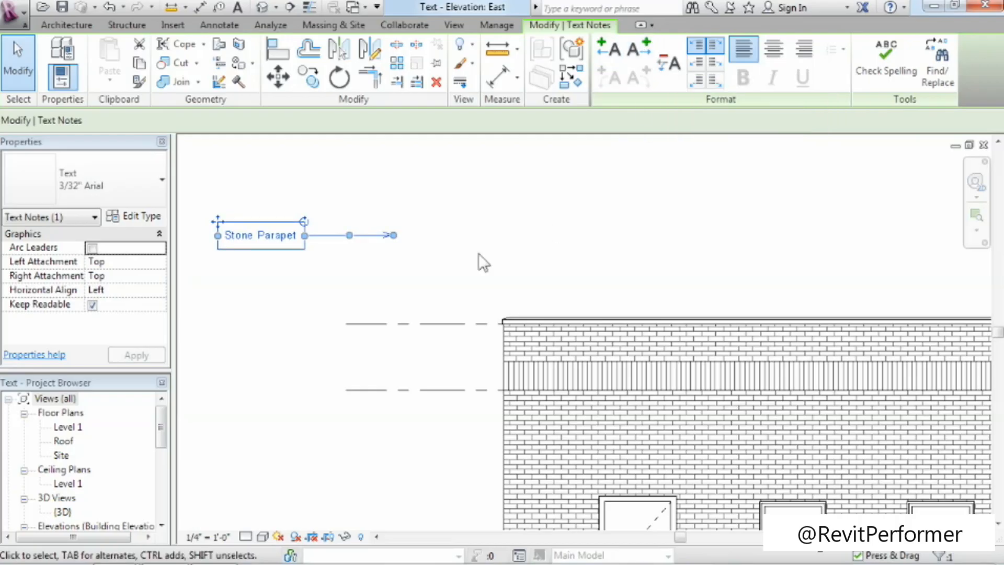
left_click_drag(393, 236, 601, 320)
left_click_drag(453, 278, 452, 235)
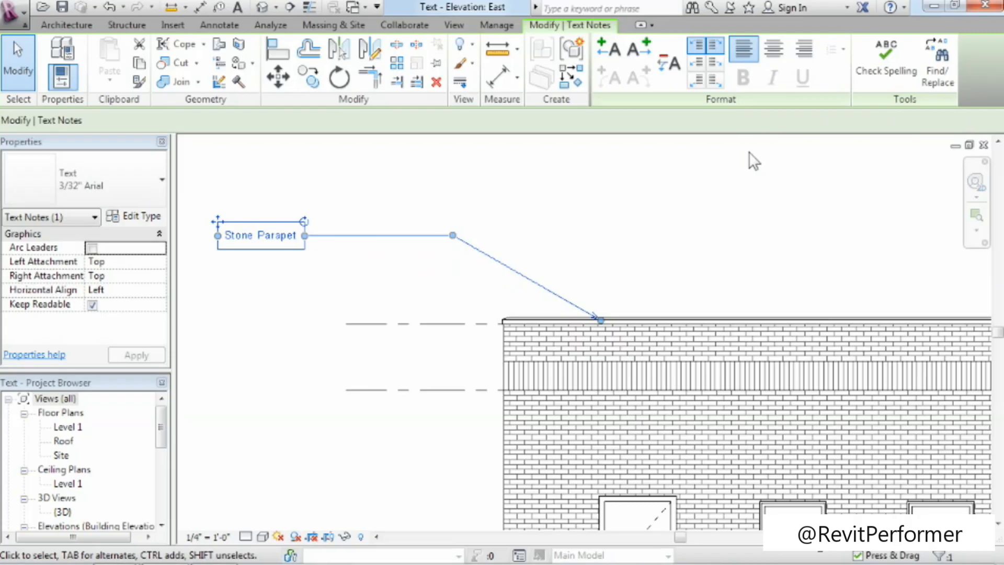
left_click(578, 182)
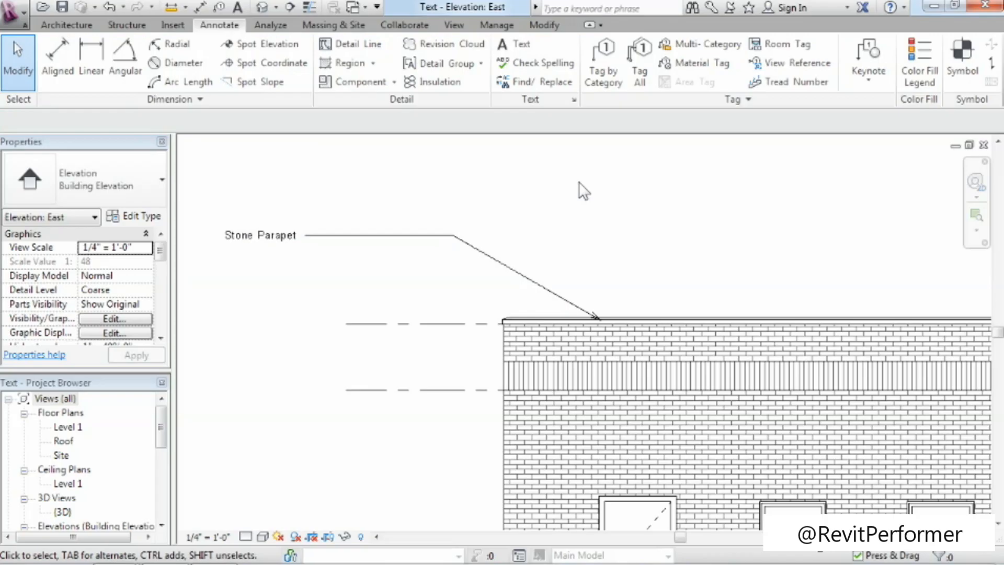
Start a text note with a two-segment leader from the brick soldier course, ending horizontally below the Stone Parapet note.
left_click(516, 49)
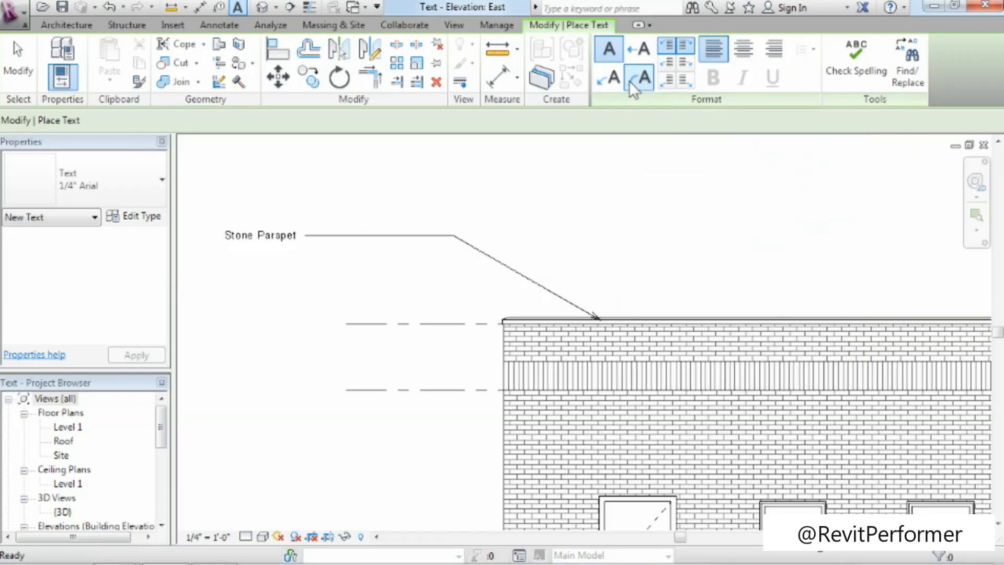
left_click(616, 87)
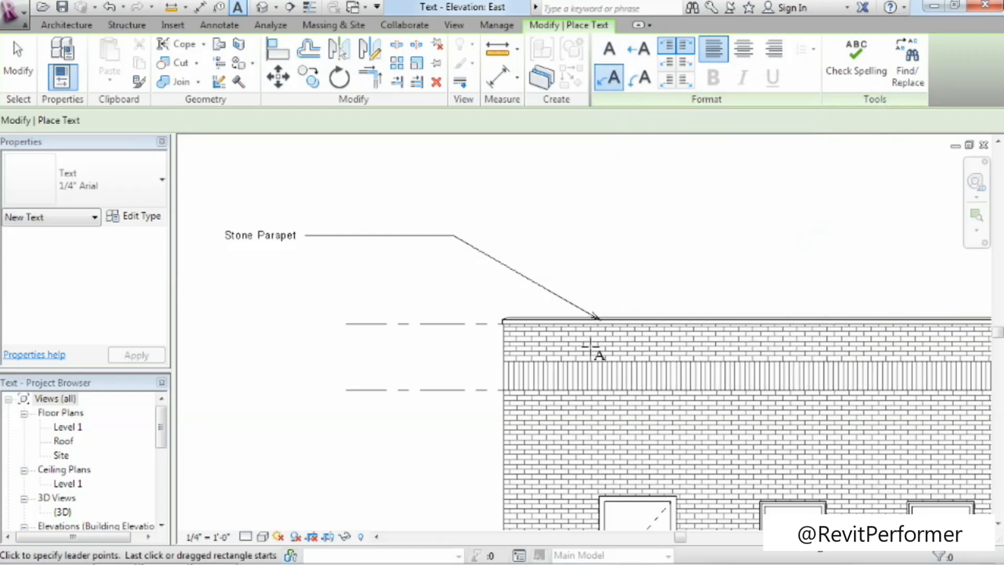
left_click(609, 375)
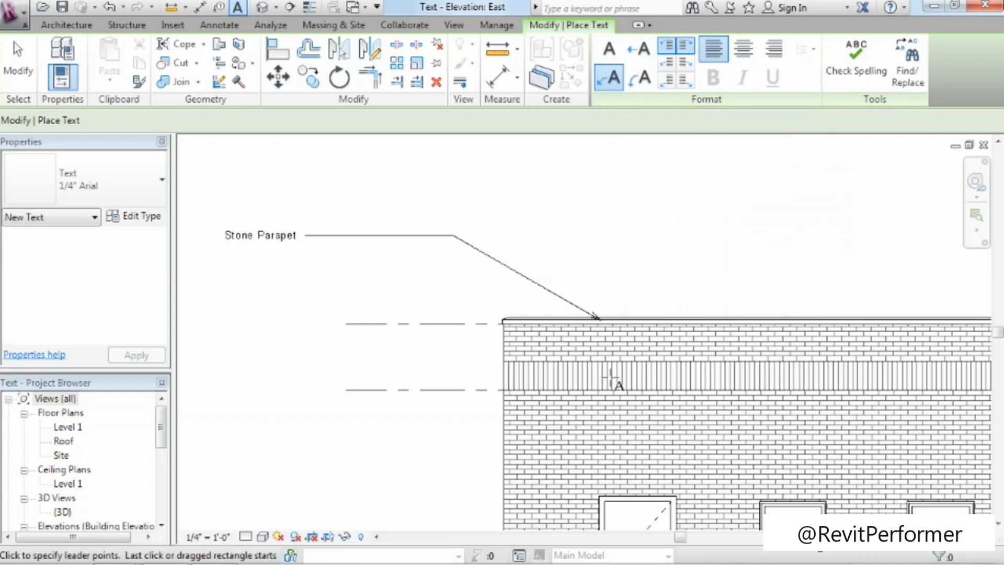
left_click(453, 274)
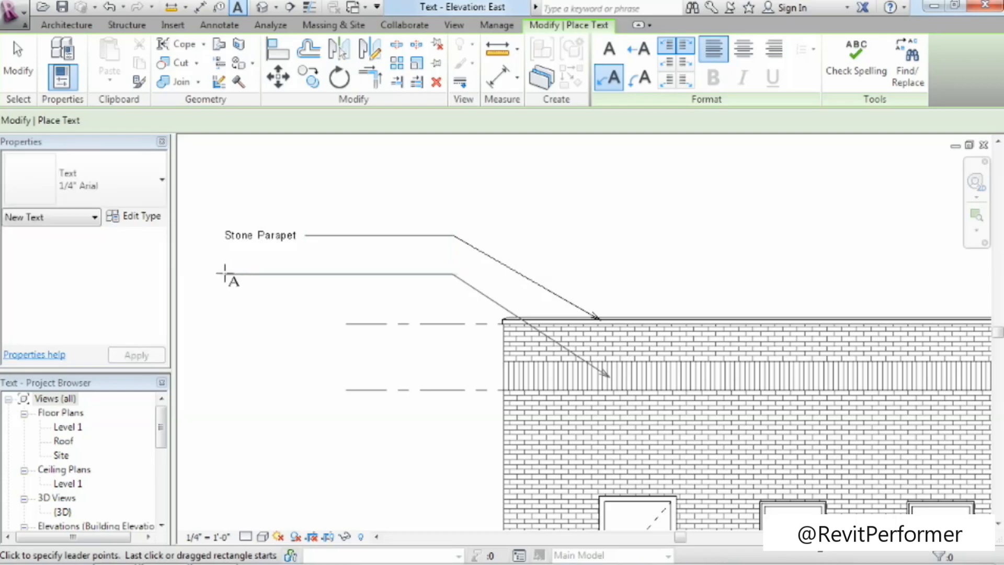
left_click(228, 273)
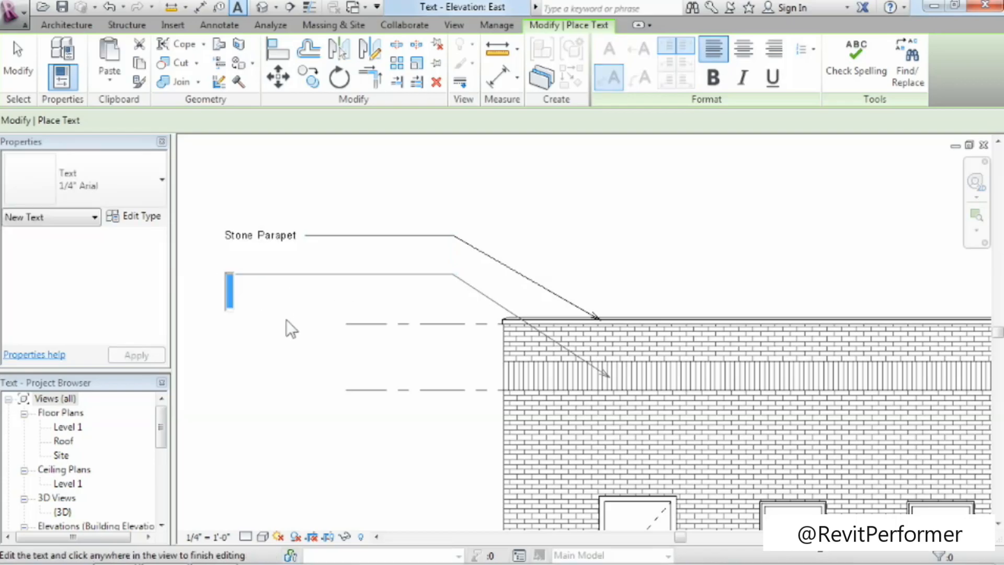
Set the new note's type to 3/32" Arial and enter the text "Brick Soldier Course".
left_click(63, 198)
left_click(56, 251)
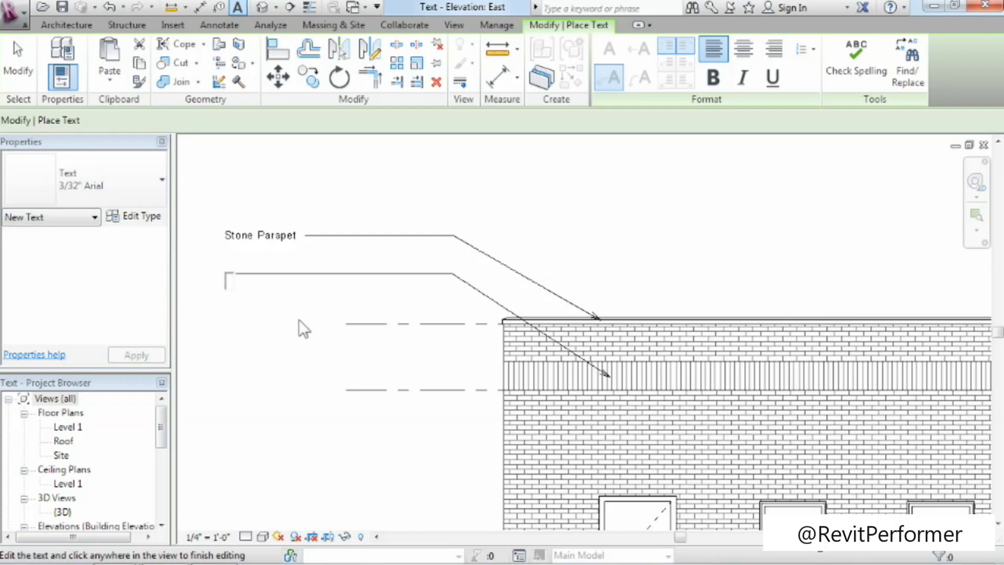
type("Brick Soldier Course")
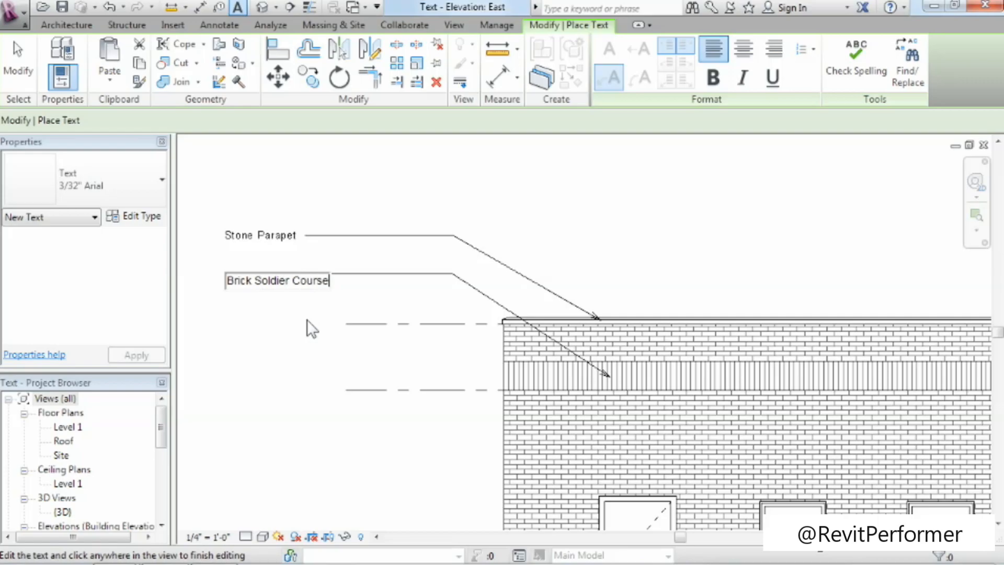
left_click(299, 322)
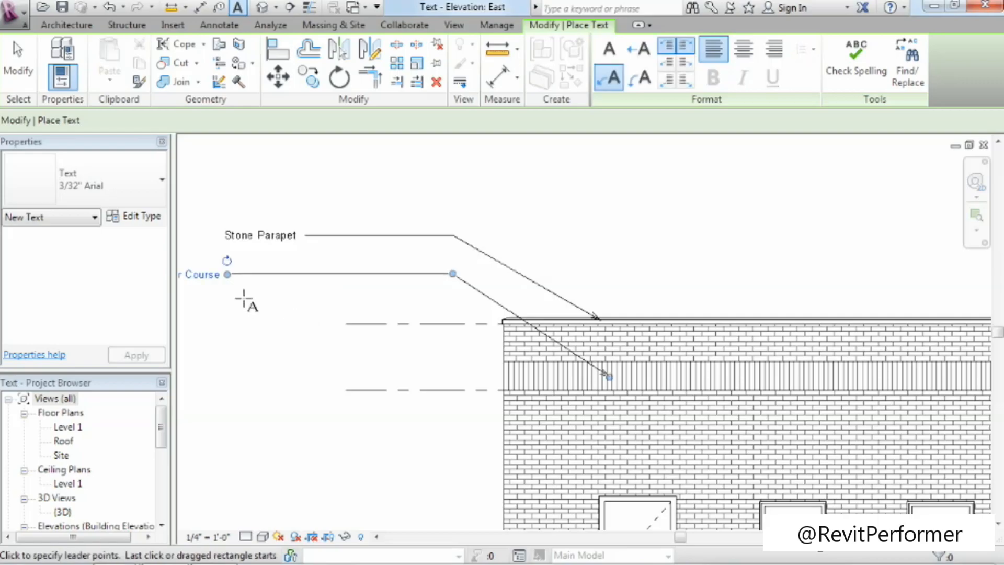
Align the Brick Soldier Course note and its leader elbow beneath those of the Stone Parapet note, and finish placing text.
middle_click_drag(250, 298, 383, 303)
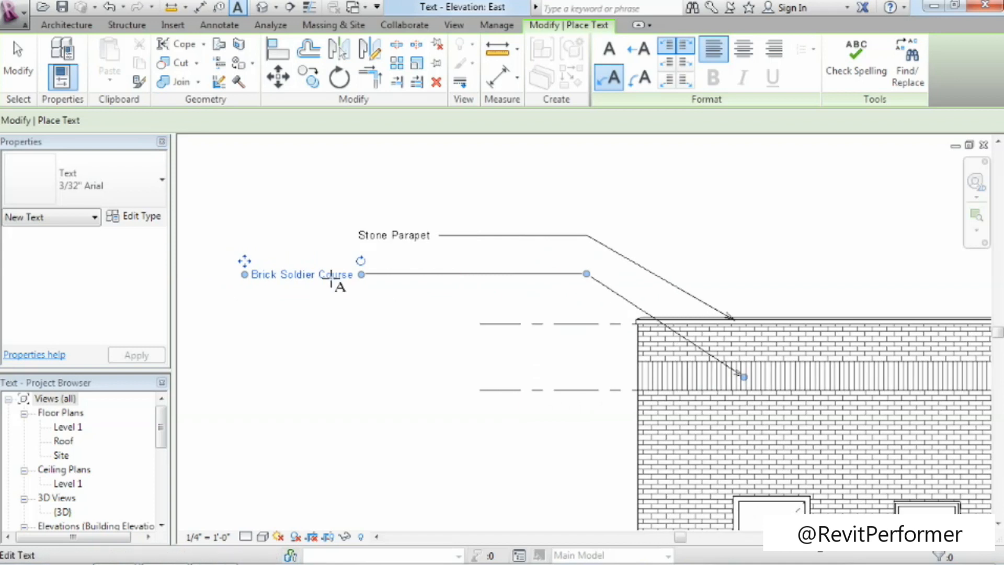
left_click_drag(244, 261, 350, 261)
left_click_drag(695, 273, 587, 274)
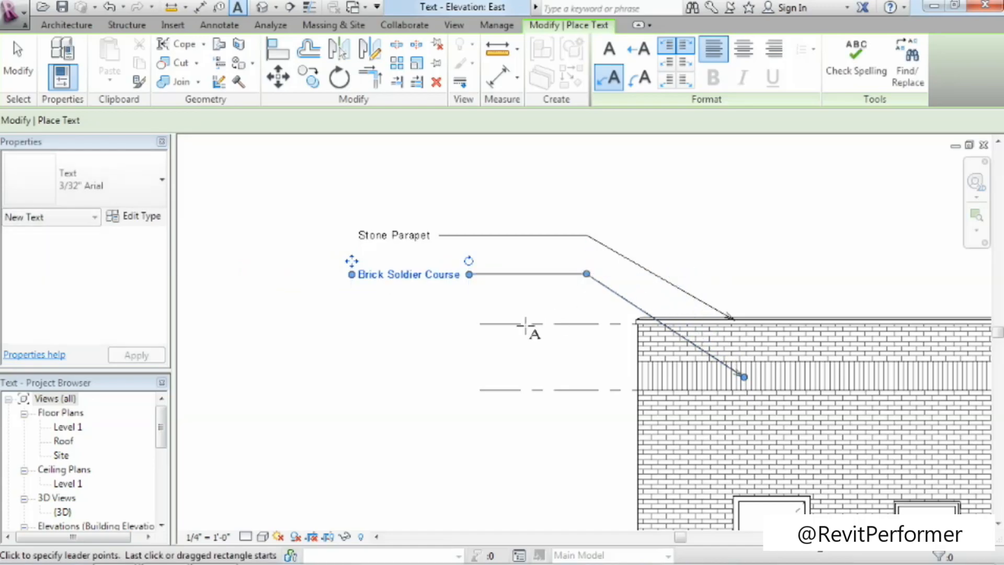
middle_click_drag(536, 419, 429, 414)
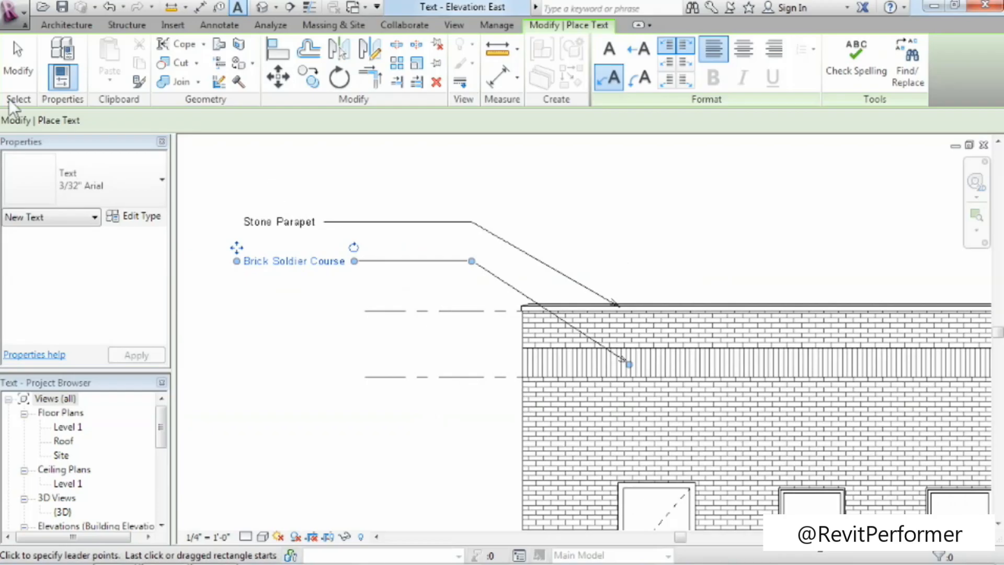
left_click(11, 74)
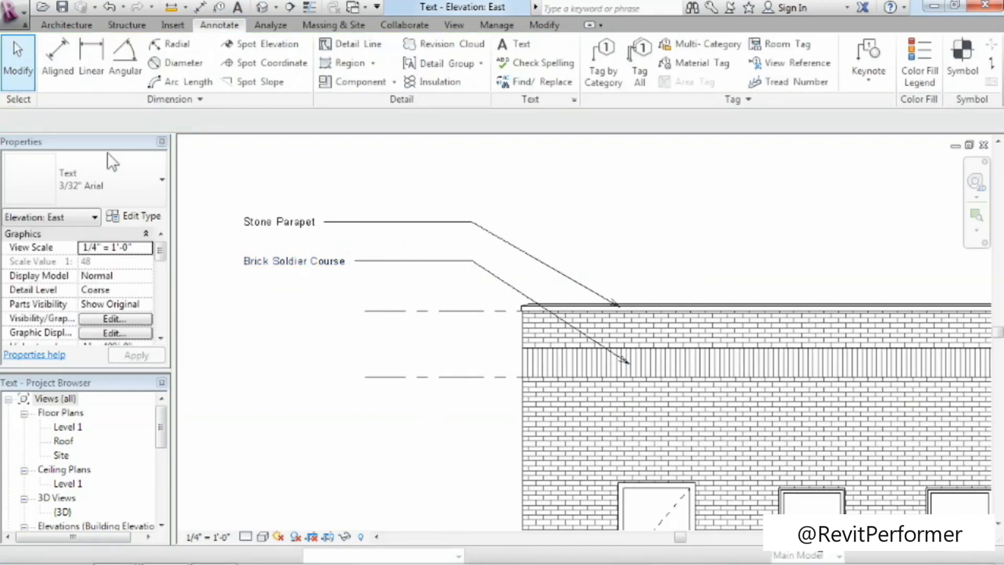
Add a left-side leader to the Brick Soldier Course note, angle it down and outward, and remove that leader again.
left_click(326, 268)
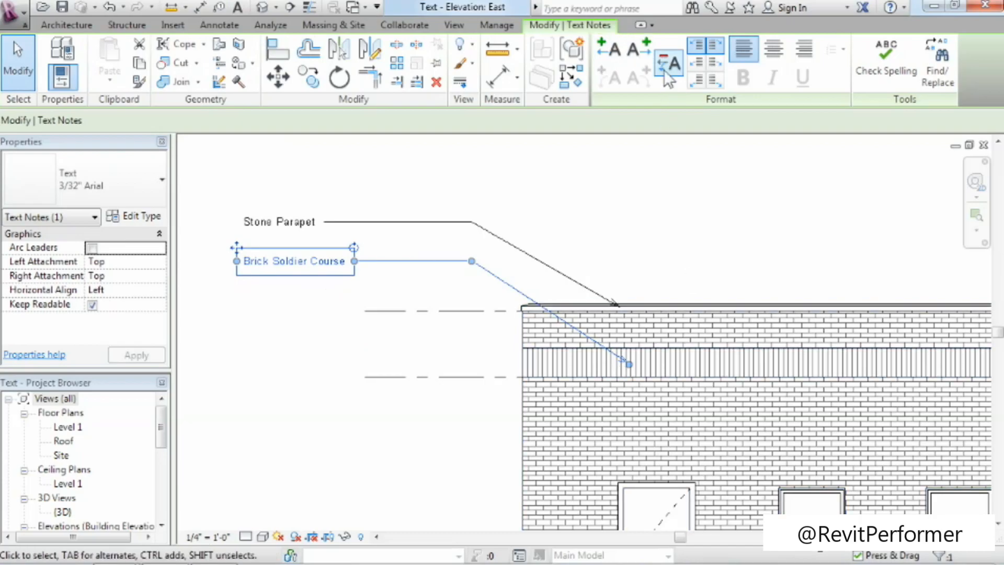
left_click(613, 56)
middle_click_drag(334, 365, 399, 352)
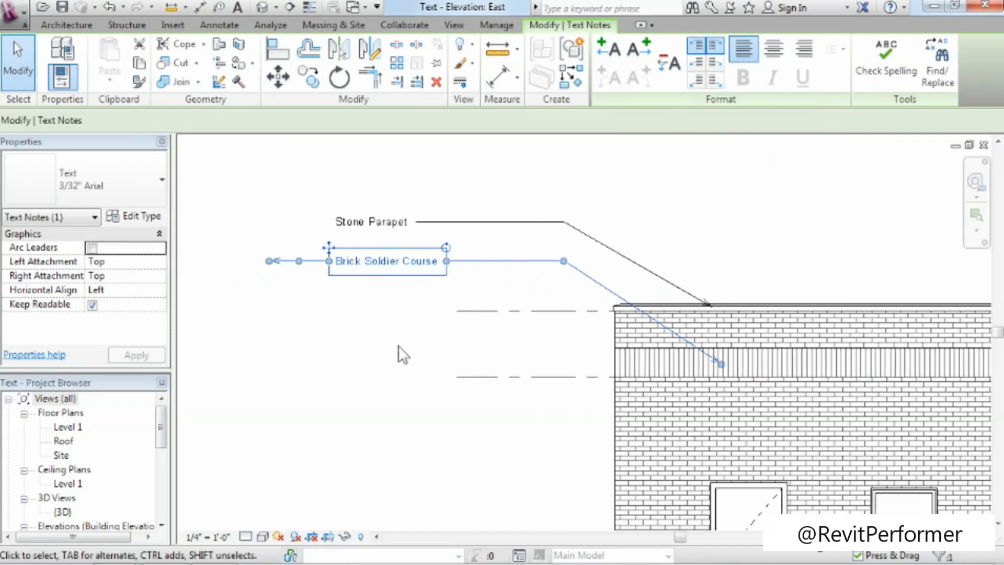
left_click_drag(269, 261, 236, 312)
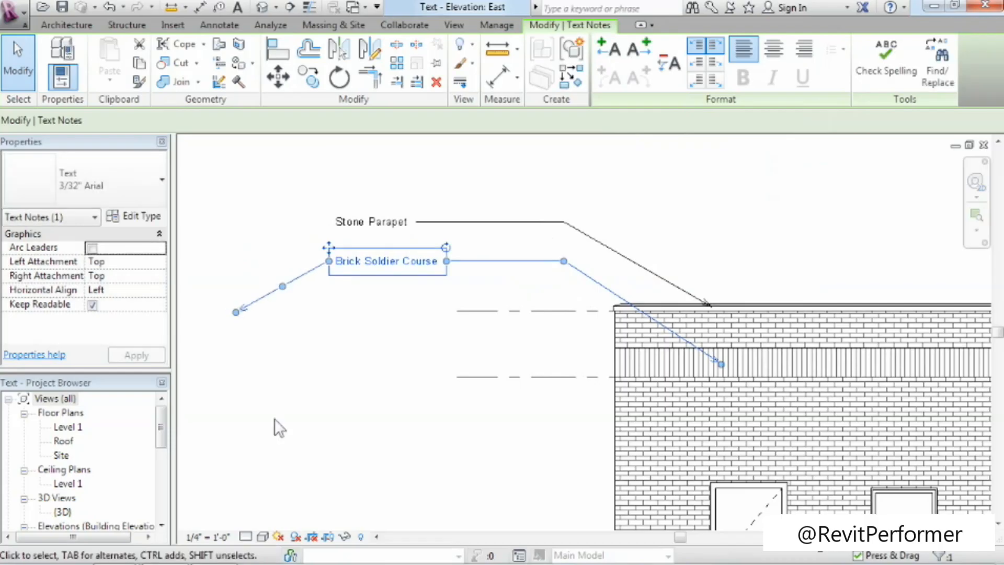
left_click(672, 70)
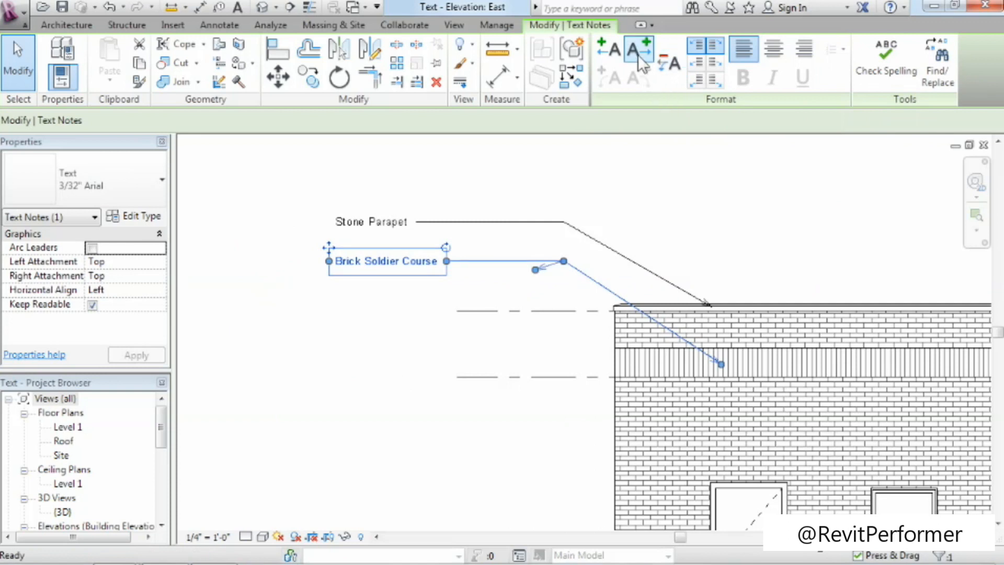
Point the Brick Soldier Course note's second right-side leader at the brick wall just below the soldier course.
left_click_drag(563, 261, 718, 421)
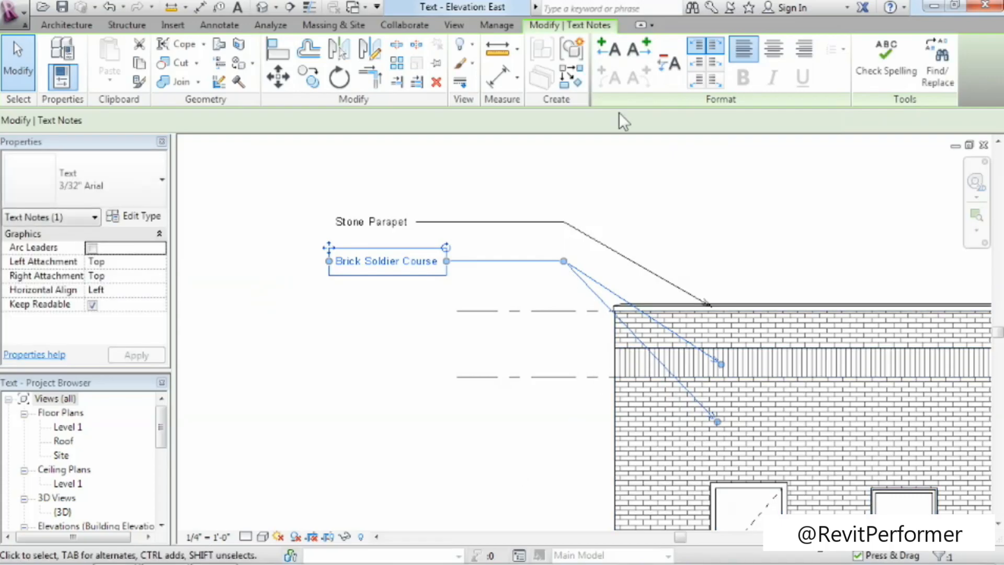
Remove the last added leader from the Brick Soldier Course note, leaving only the one pointing at the soldier course.
left_click(663, 71)
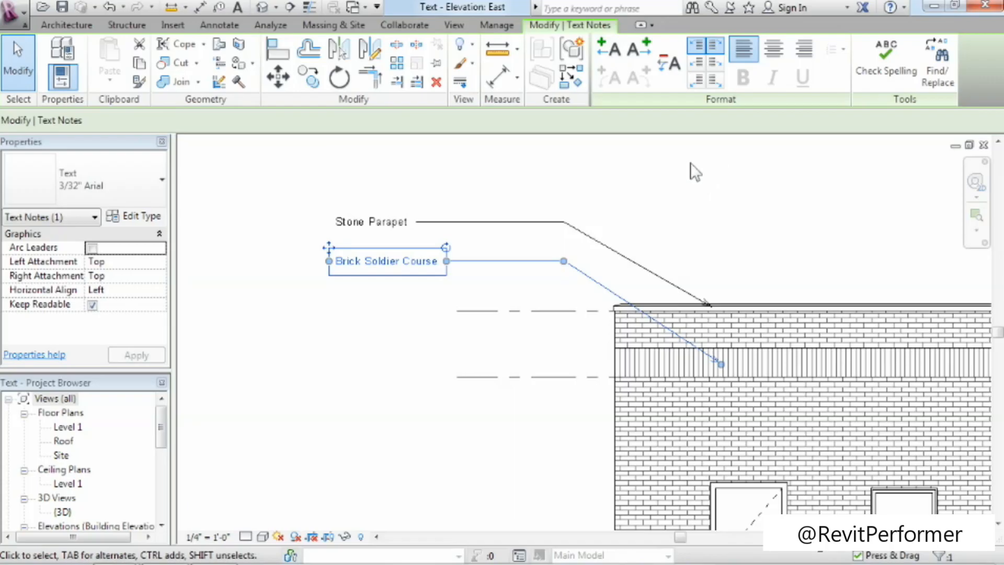
left_click(690, 168)
middle_click_drag(735, 262, 598, 217)
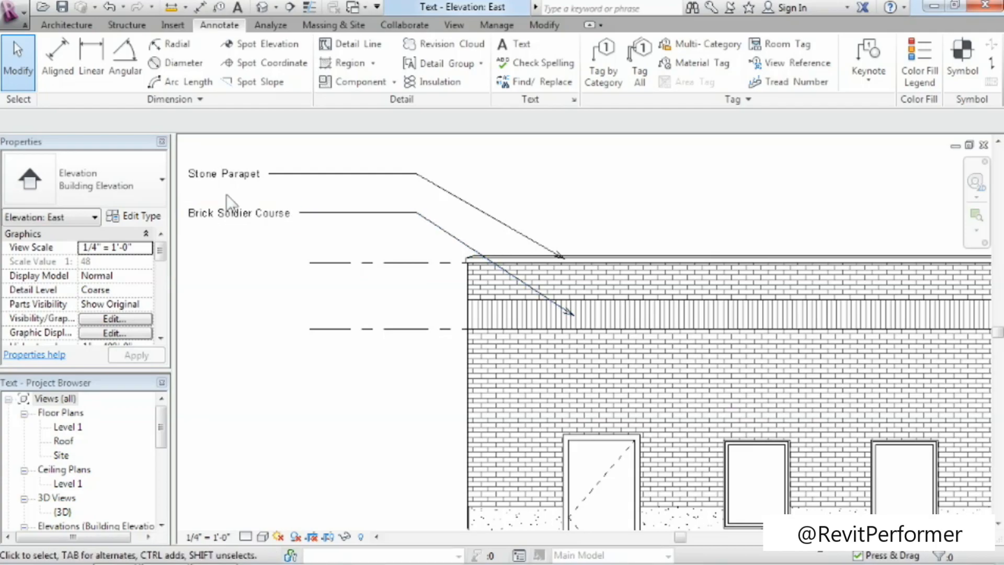
Set the width factor of the Brick Soldier Course note's 3/32" Arial text type to 0.8 and apply it.
left_click(255, 214)
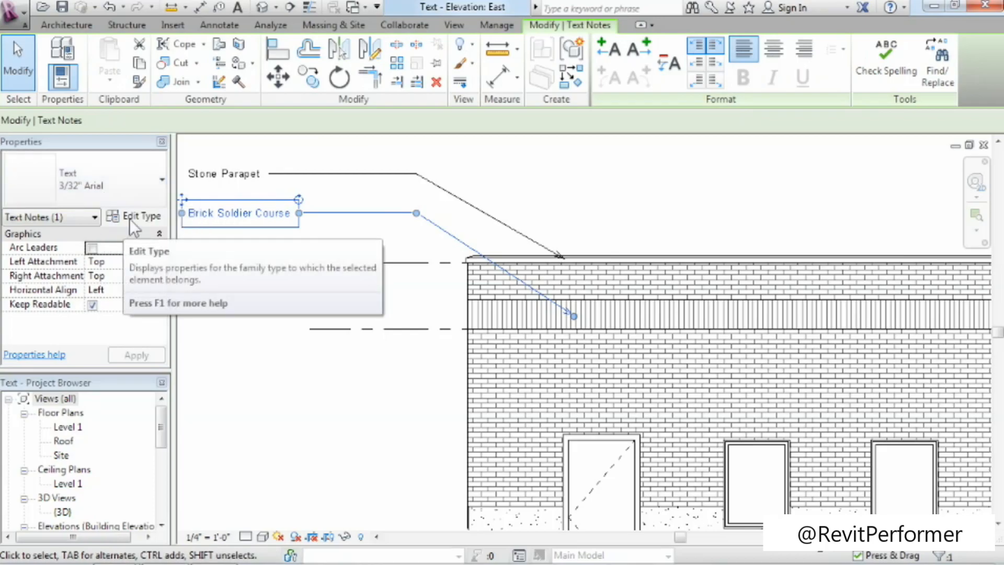
left_click(129, 218)
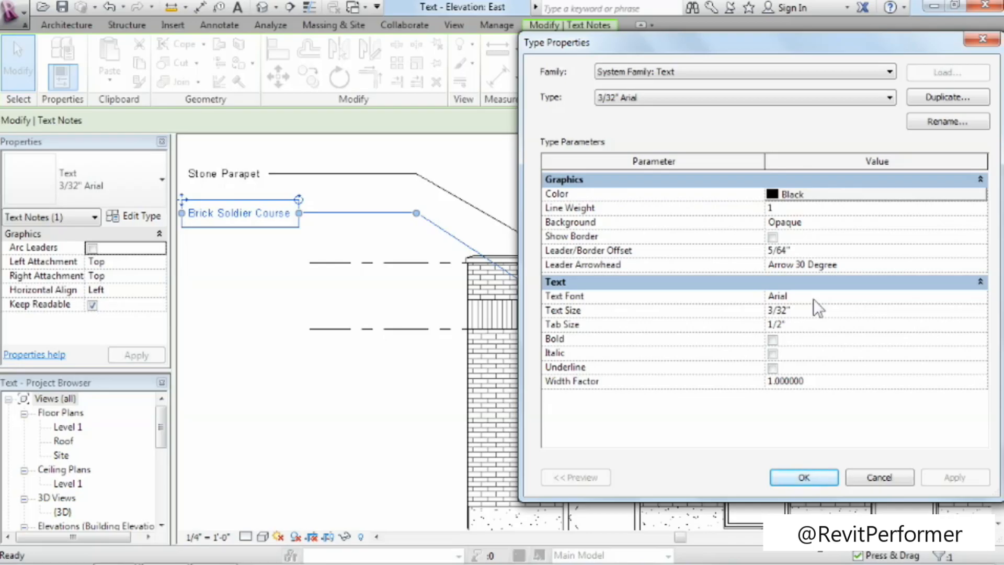
left_click(800, 311)
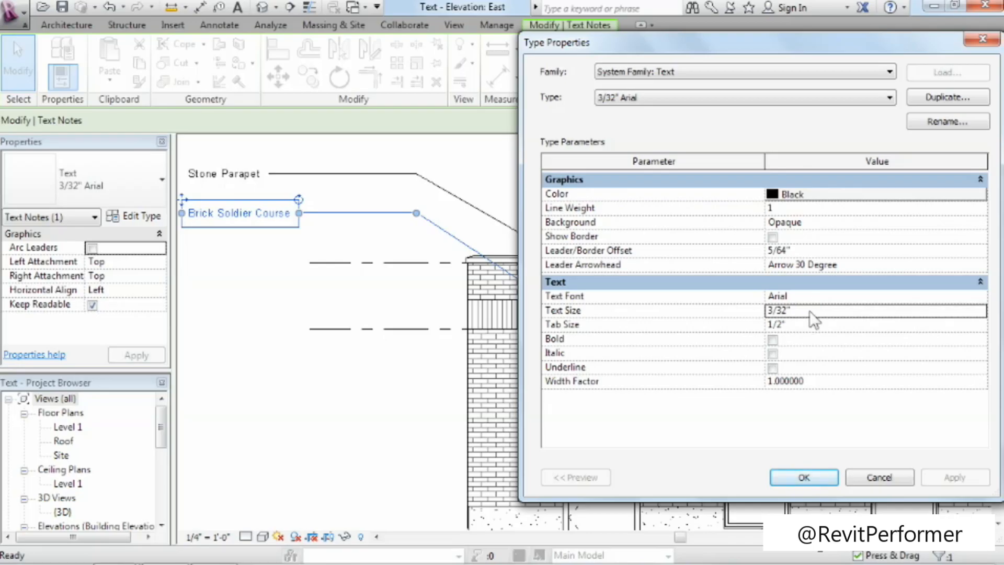
left_click(803, 324)
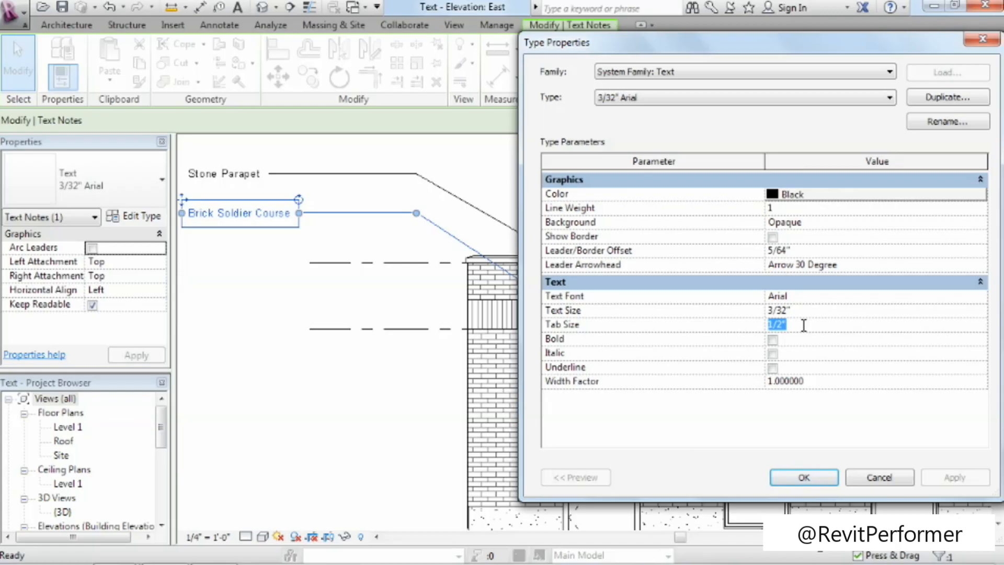
left_click(820, 382)
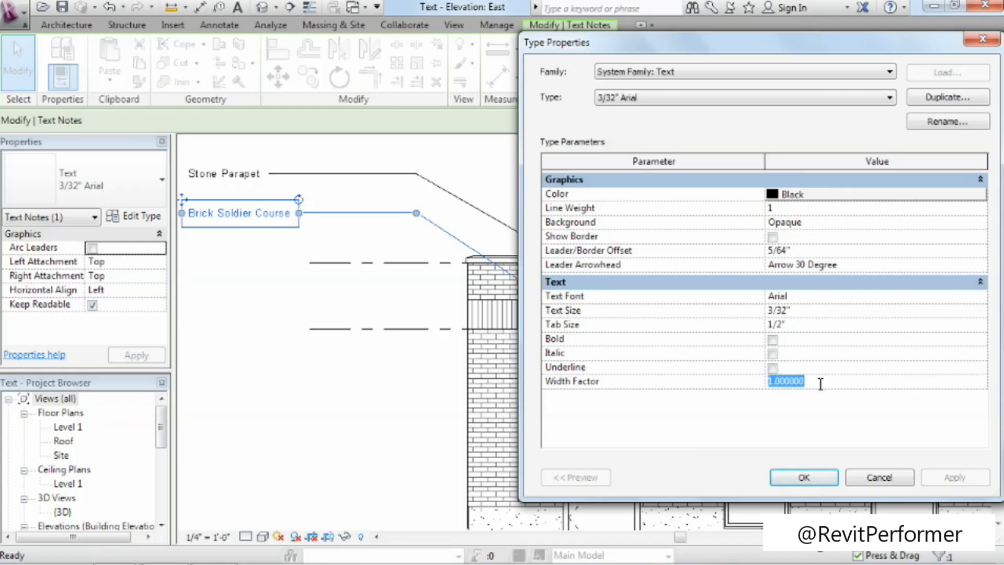
type(".8")
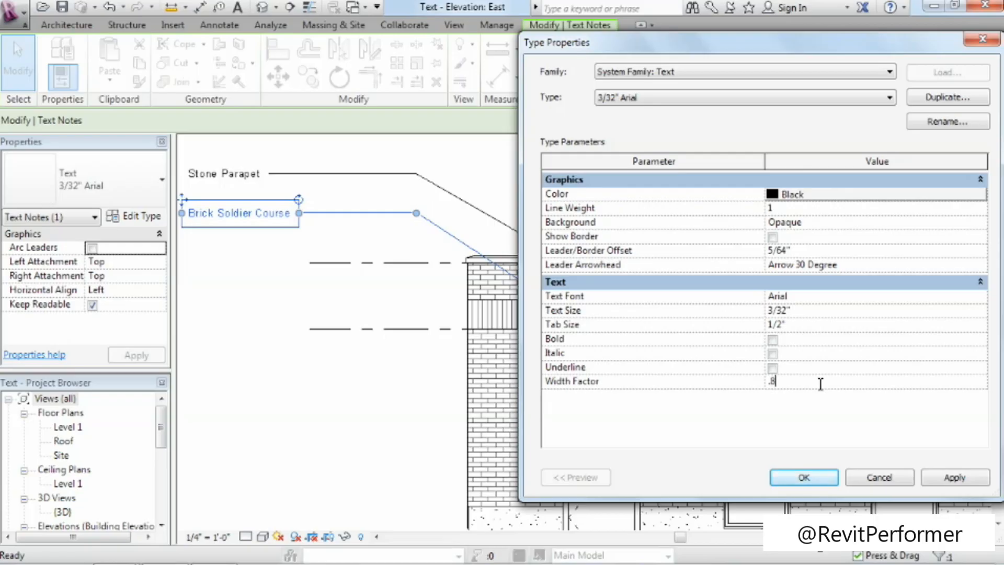
left_click(937, 479)
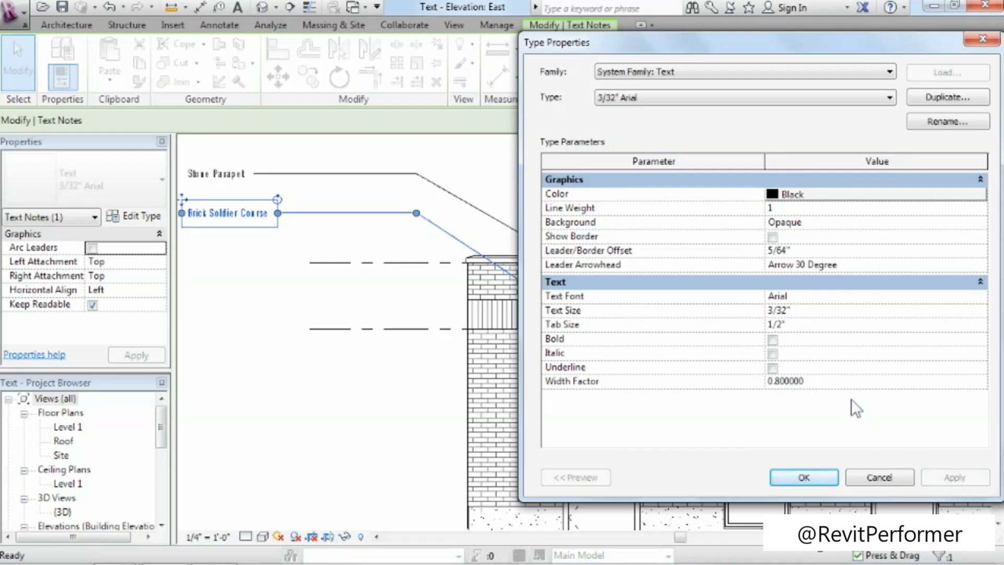
Return the 3/32" Arial text type's width factor to 1, accept the type properties and deselect the note.
left_click(832, 384)
type("1")
left_click(947, 481)
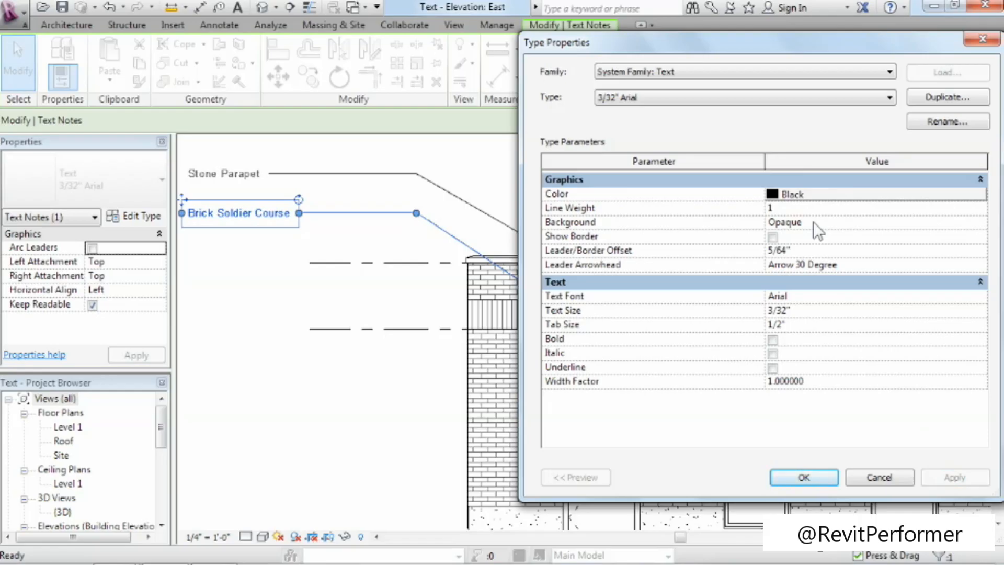
left_click(808, 476)
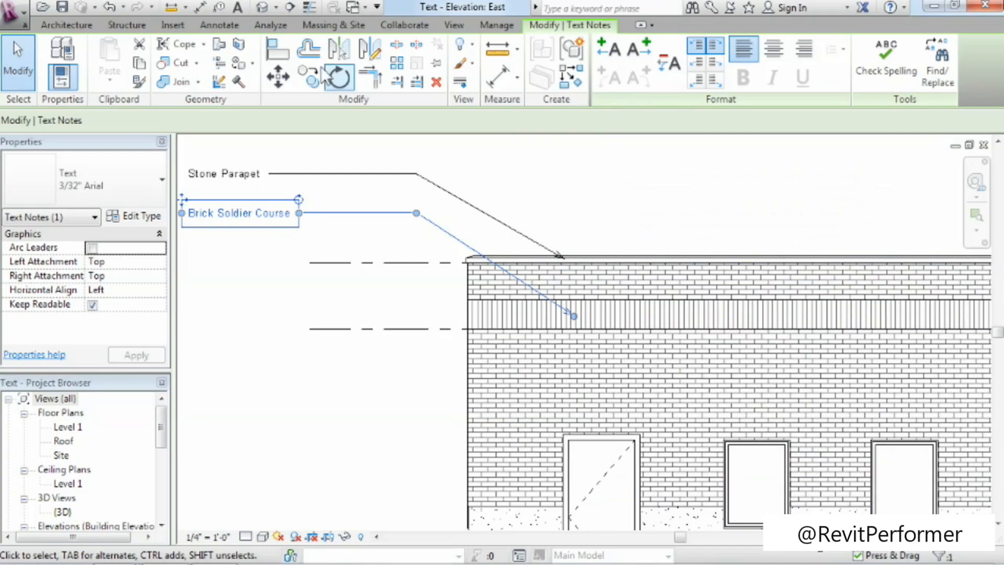
left_click(554, 191)
Place a text note without a leader reading "Face Brick" on the brick wall just above the door.
left_click(522, 42)
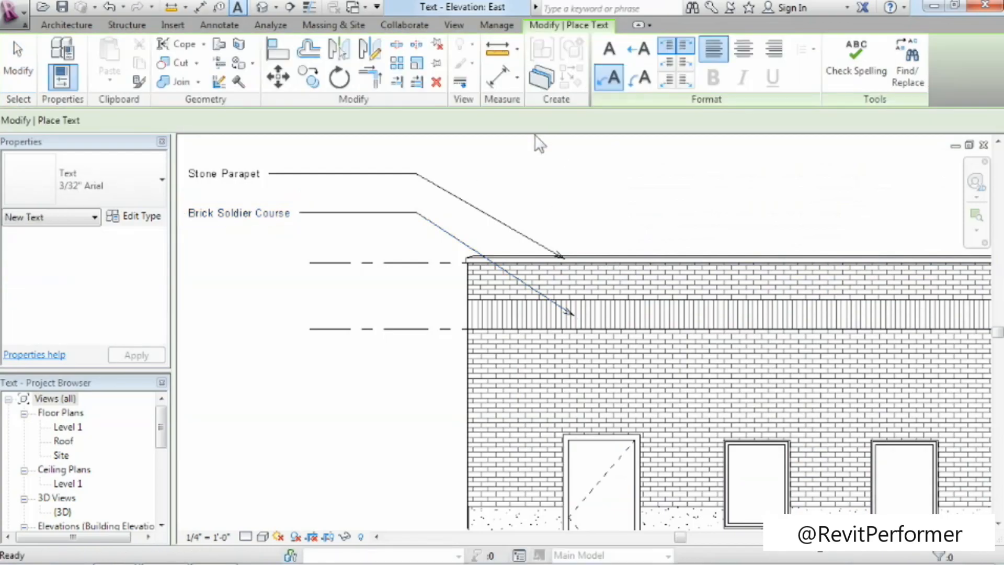
left_click(602, 55)
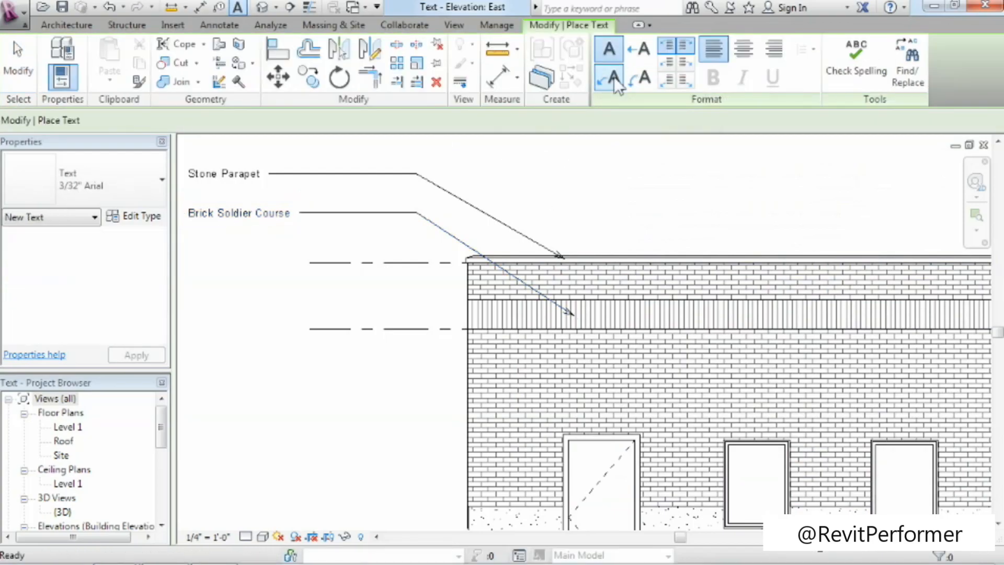
left_click(615, 384)
type("Face Brick")
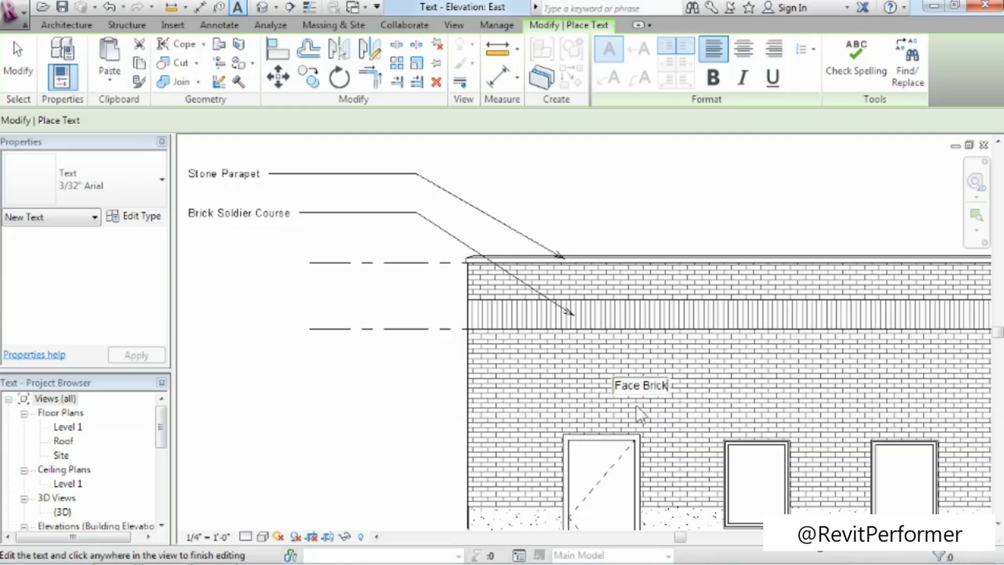
left_click(640, 179)
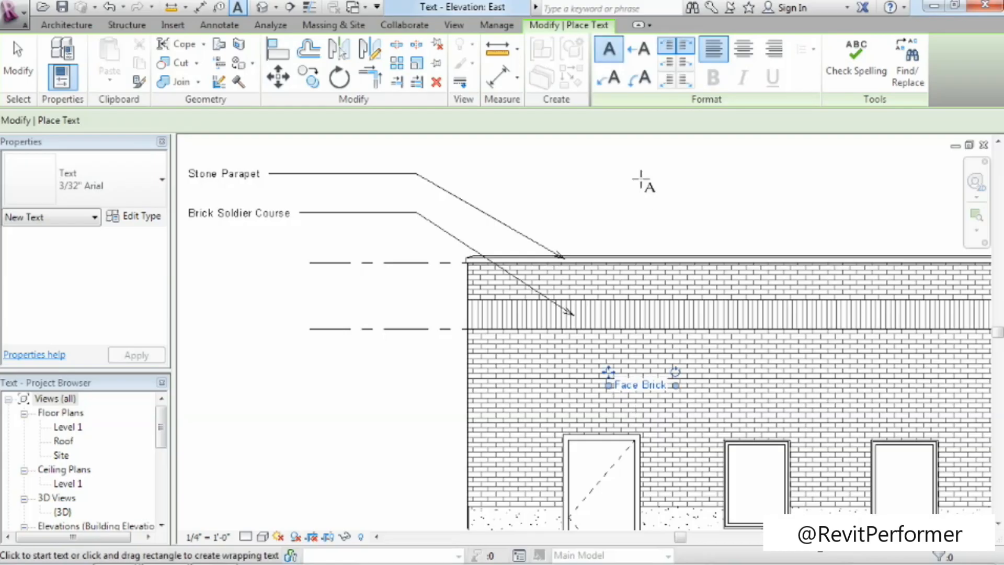
Set the 3/32" Arial text type's background to Transparent and apply it, checking the effect on the Face Brick note.
left_click(976, 215)
left_click_drag(590, 353, 724, 421)
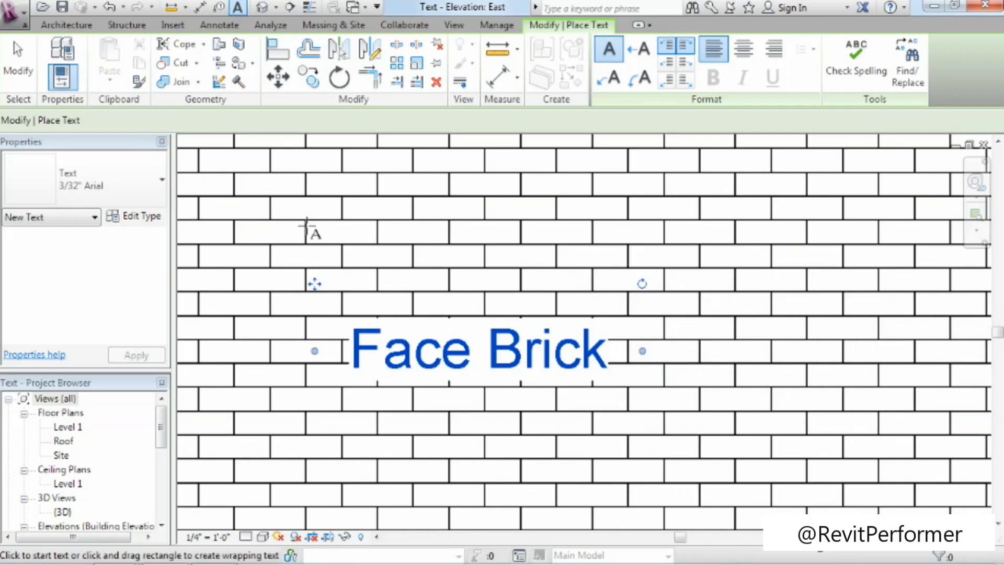
left_click(136, 214)
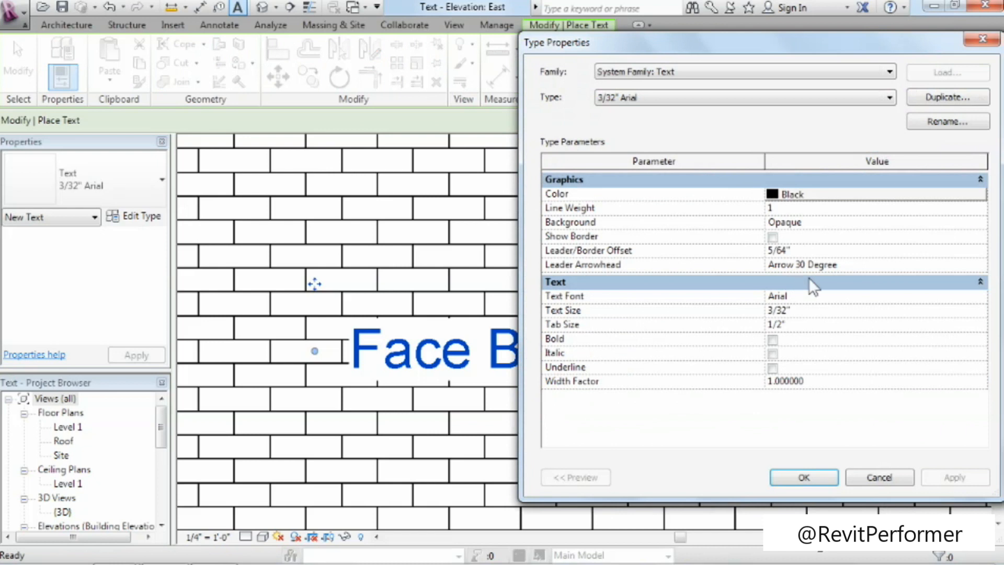
left_click(863, 222)
left_click(981, 222)
left_click(804, 246)
left_click(947, 480)
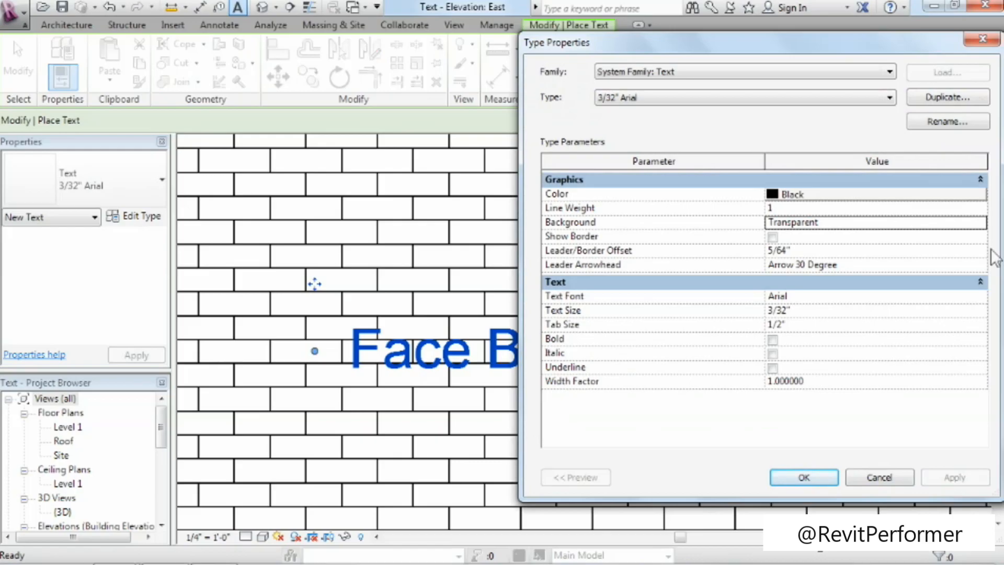
Return the 3/32" Arial text type's background to Opaque, apply it and accept the type properties.
left_click(981, 222)
left_click(980, 223)
left_click(793, 237)
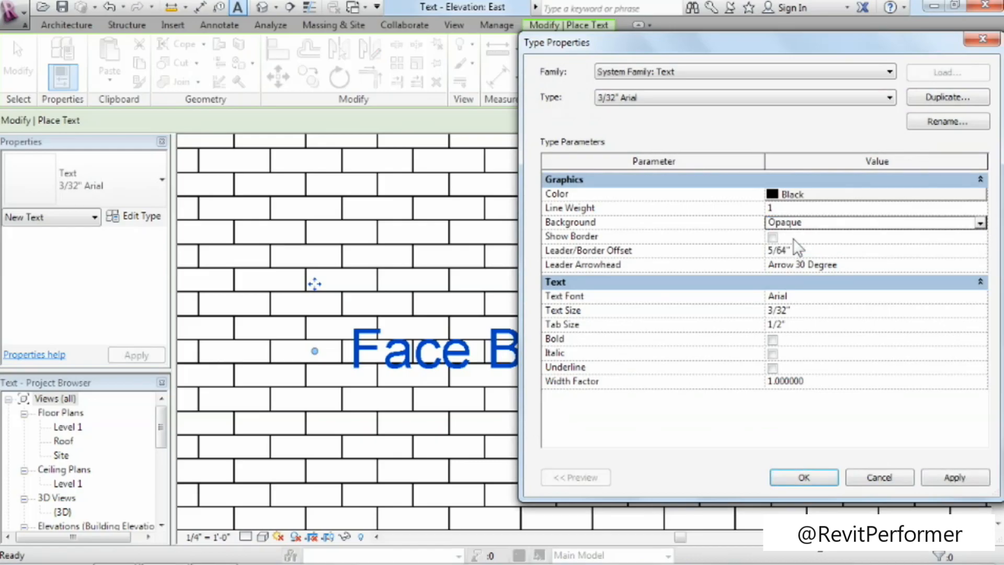
left_click(944, 475)
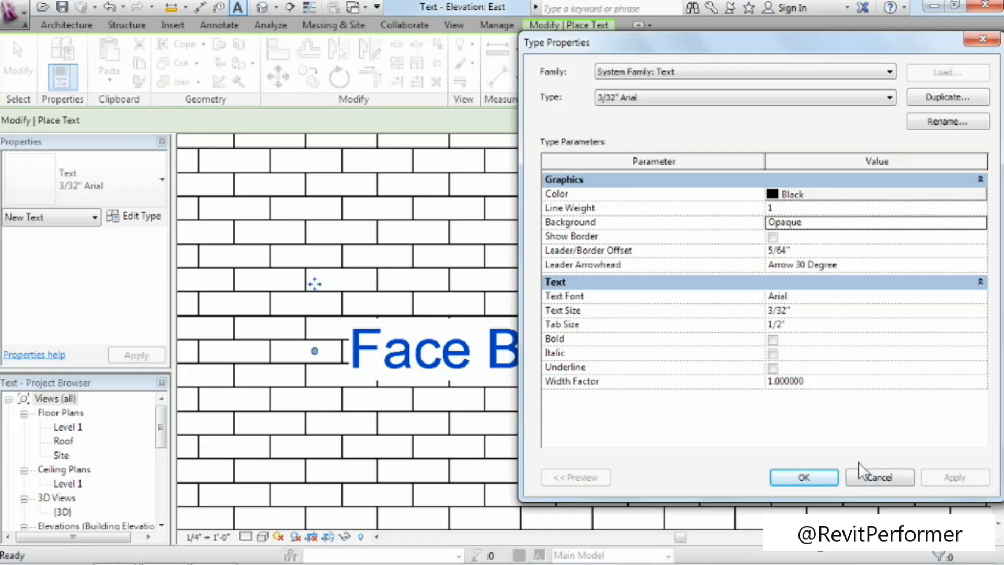
left_click(813, 475)
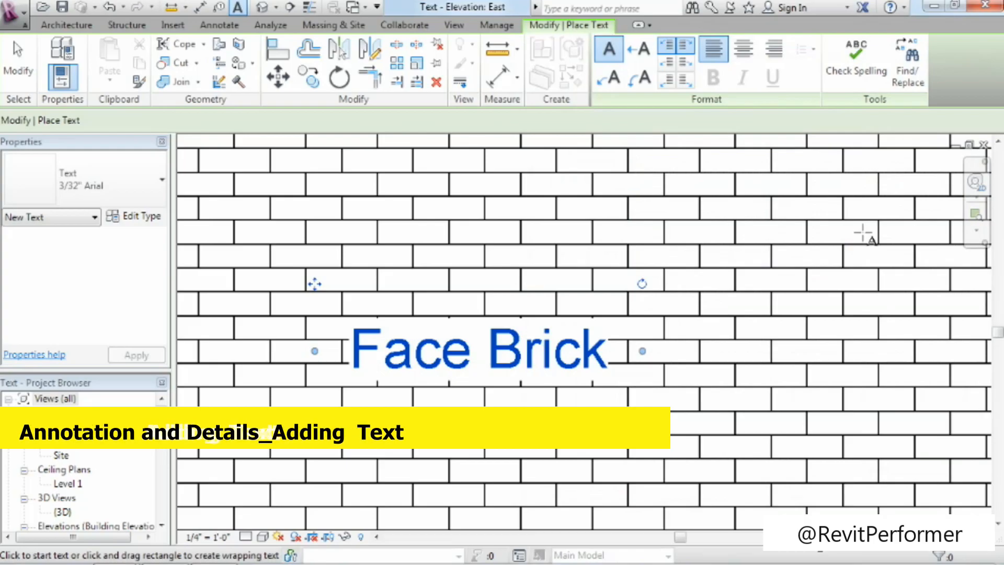
key("z")
key("p")
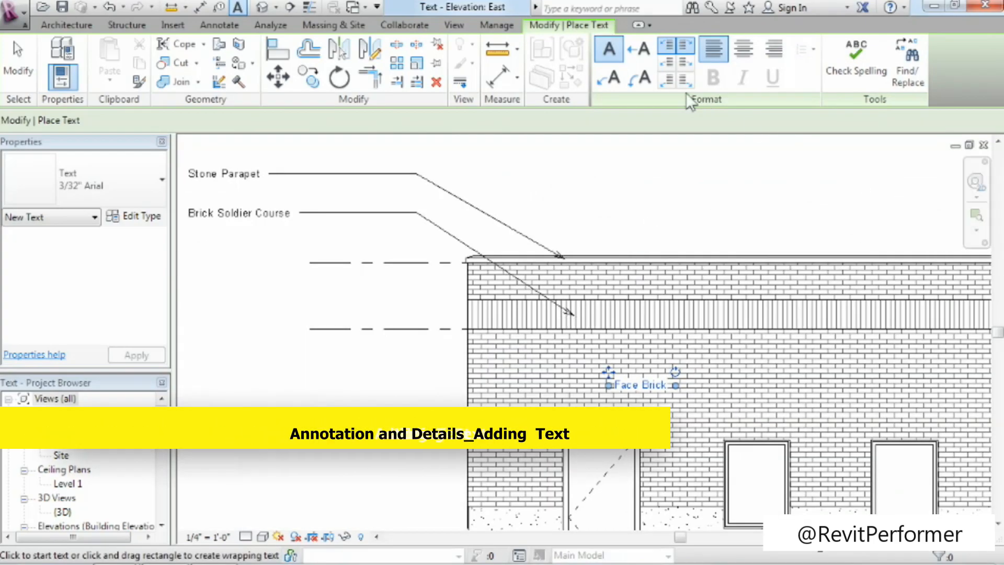
Set the 3/32" Arial text type's leader arrowhead to Arrow Filled 30 Degree and check the arrowheads on both leaders.
left_click(131, 217)
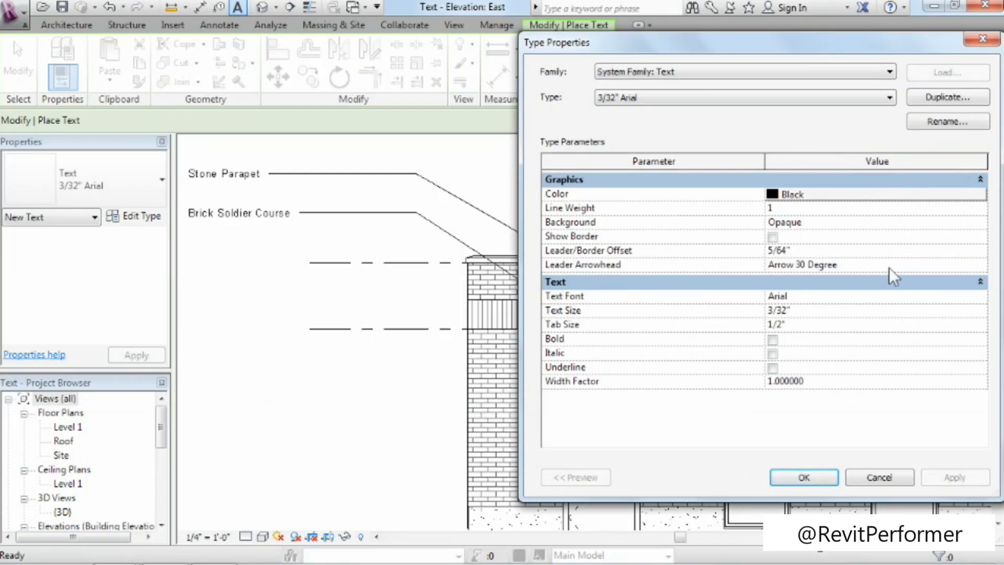
left_click(816, 265)
left_click(979, 265)
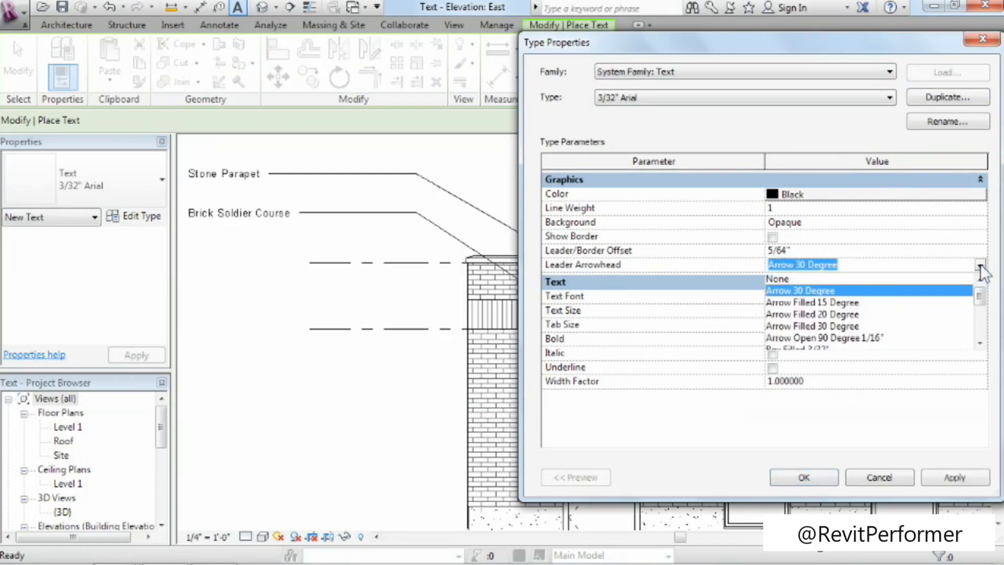
left_click(838, 325)
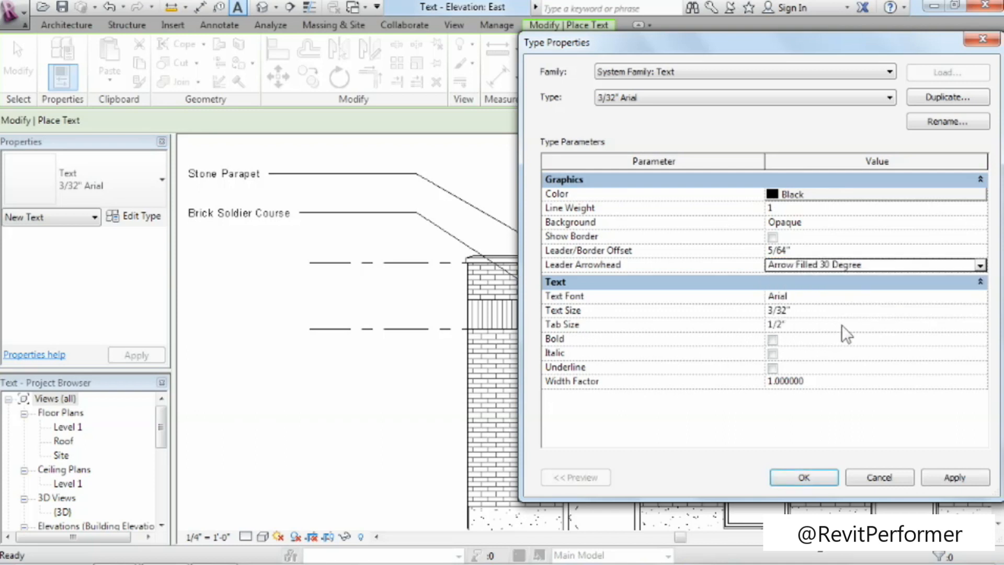
left_click(948, 482)
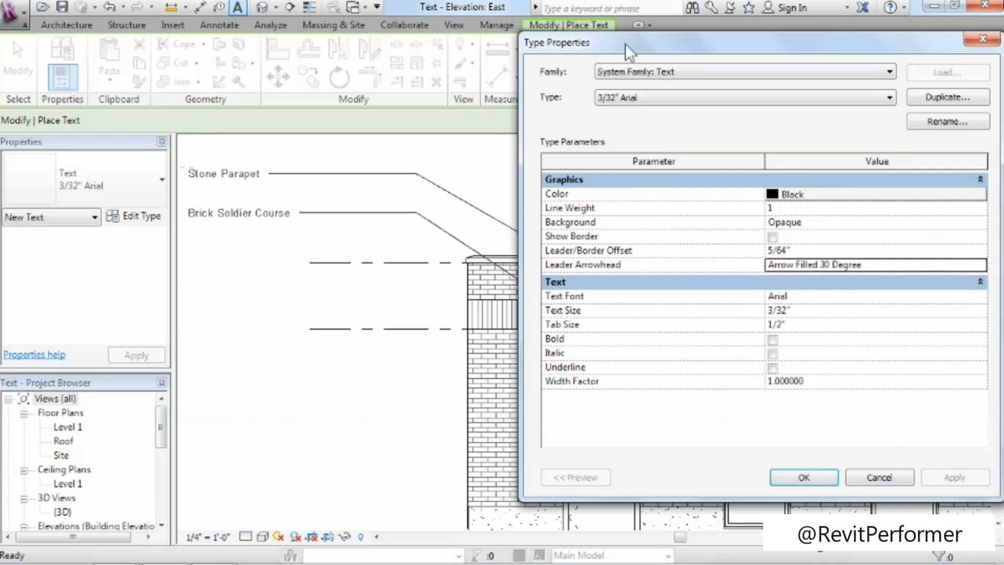
left_click_drag(625, 43, 776, 54)
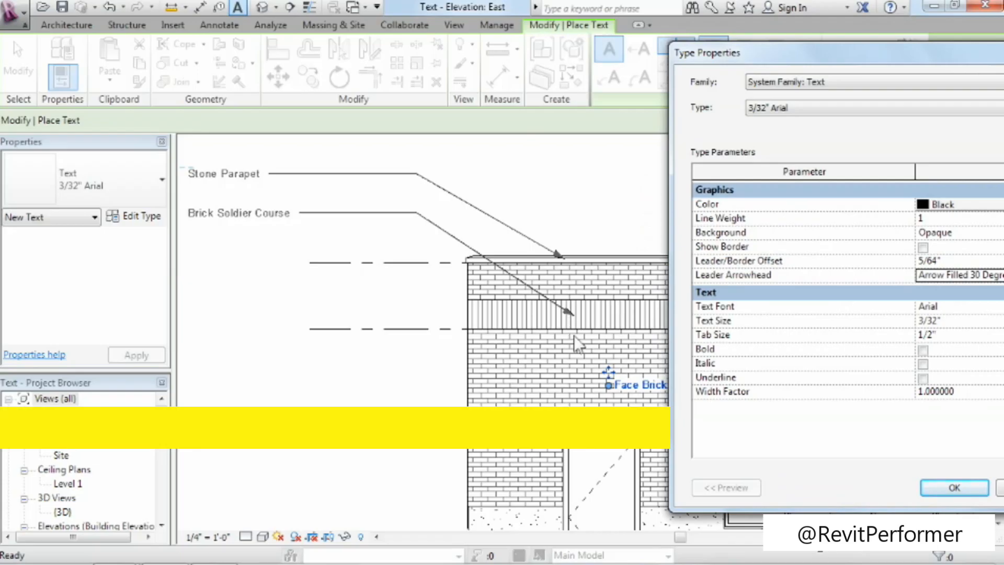
left_click(953, 487)
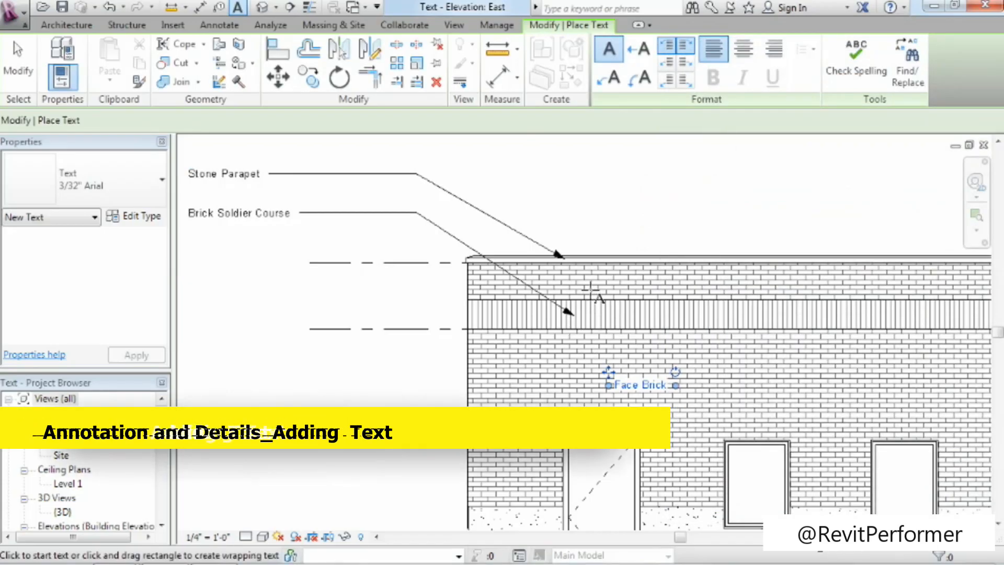
scroll(593, 296, "up", 3)
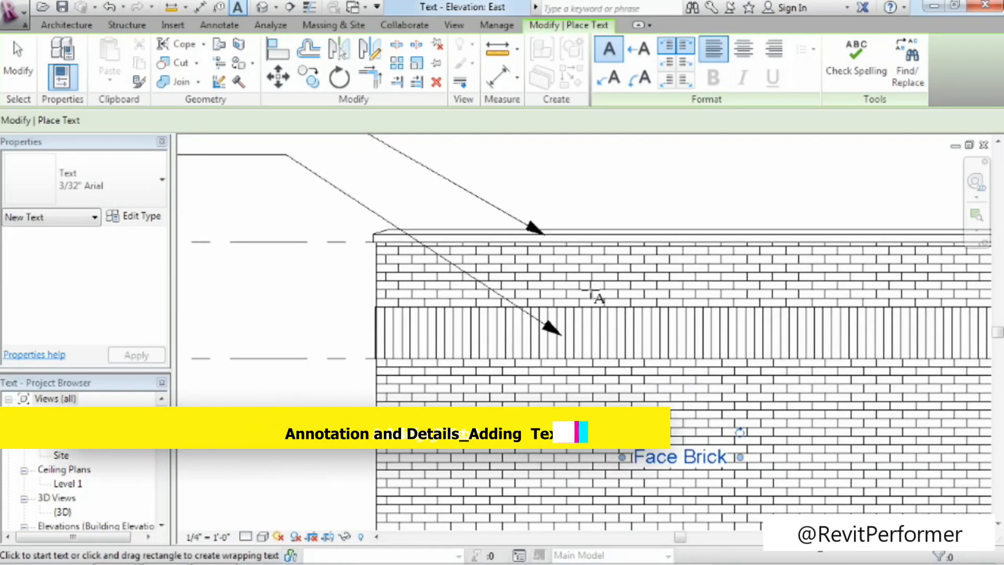
scroll(693, 289, "down", 1)
middle_click_drag(503, 387, 392, 361)
scroll(383, 353, "down", 1)
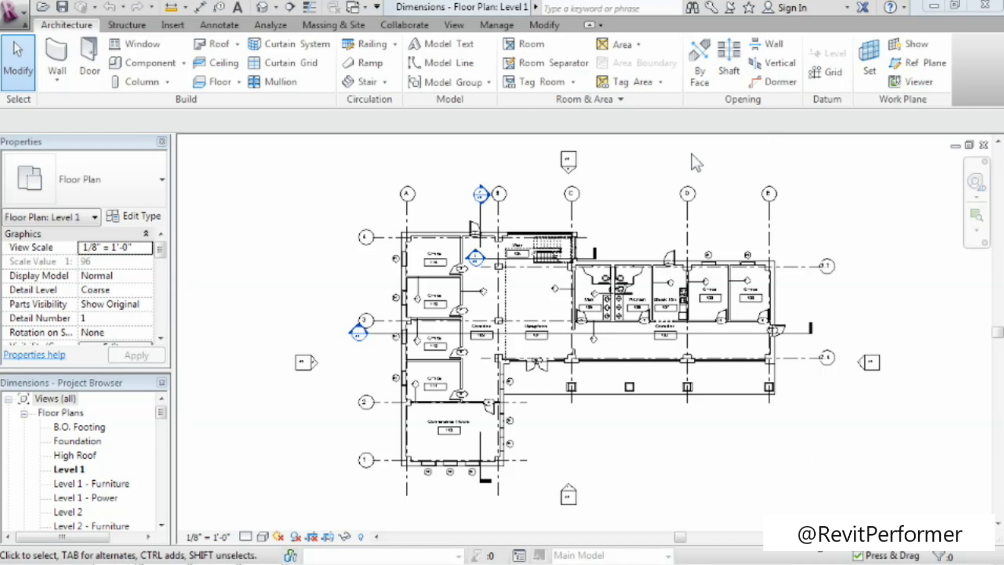
Place an aligned dimension across the width of Office 109 between its inner wall faces, just above door 9.
left_click(975, 215)
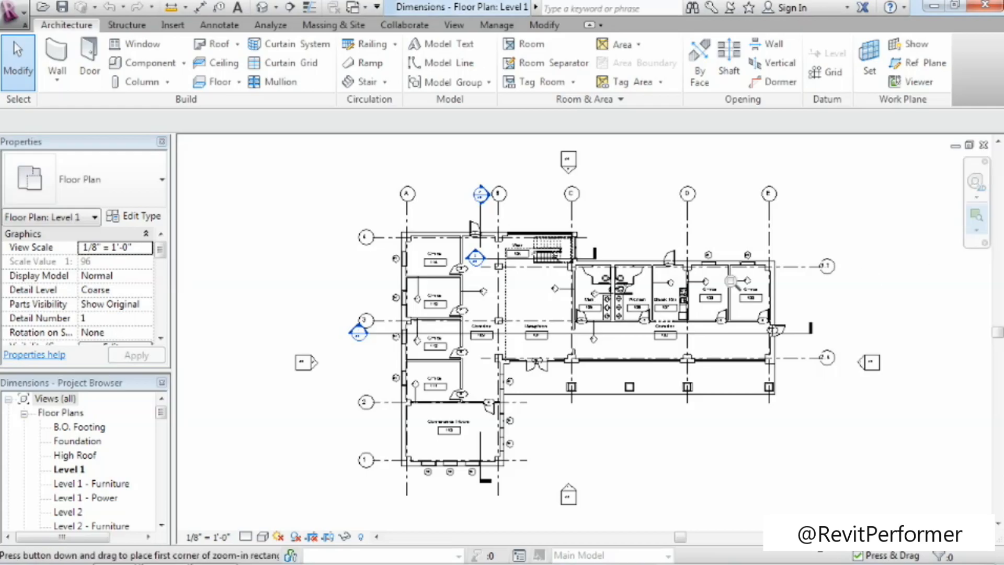
left_click_drag(649, 271, 791, 364)
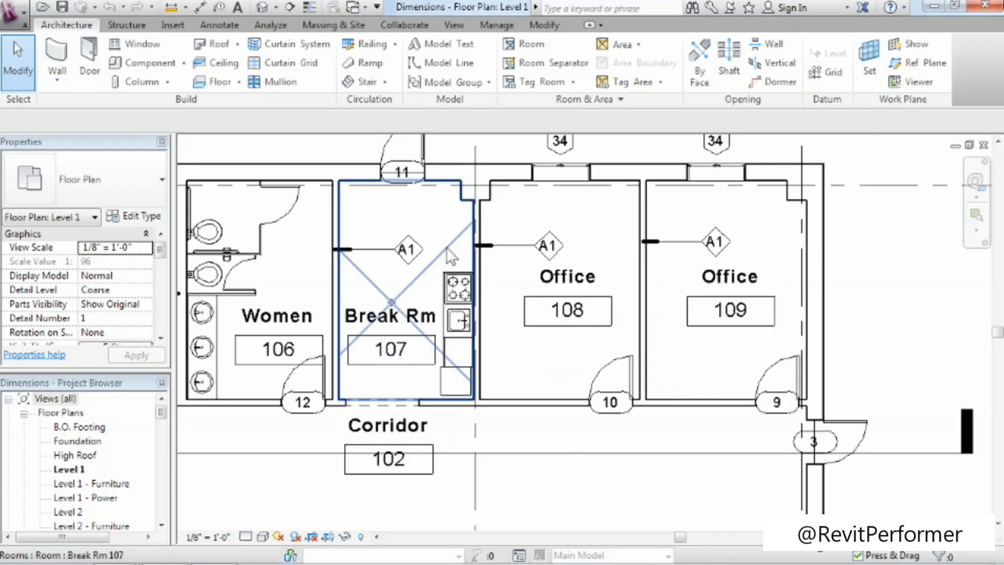
left_click(219, 25)
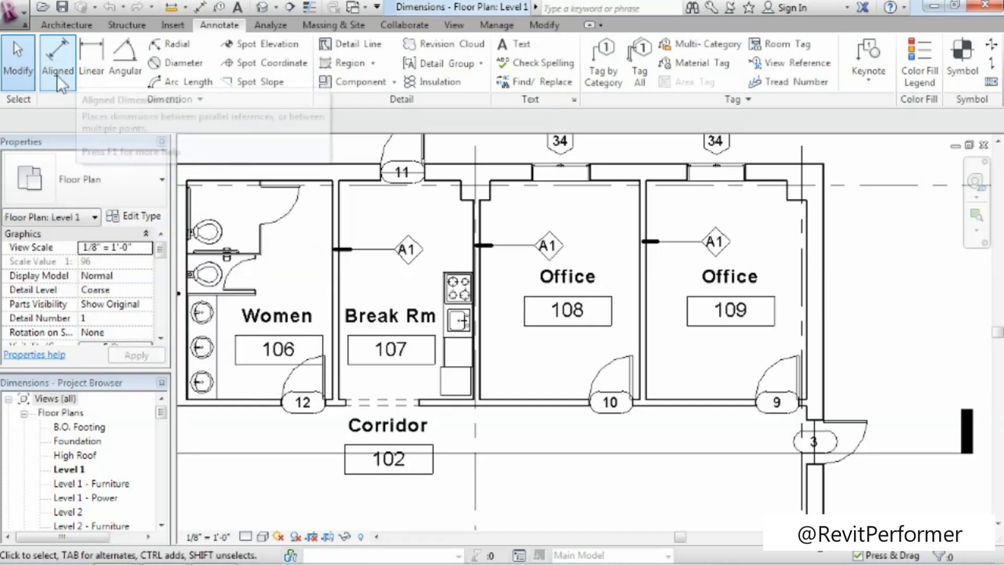
left_click(53, 77)
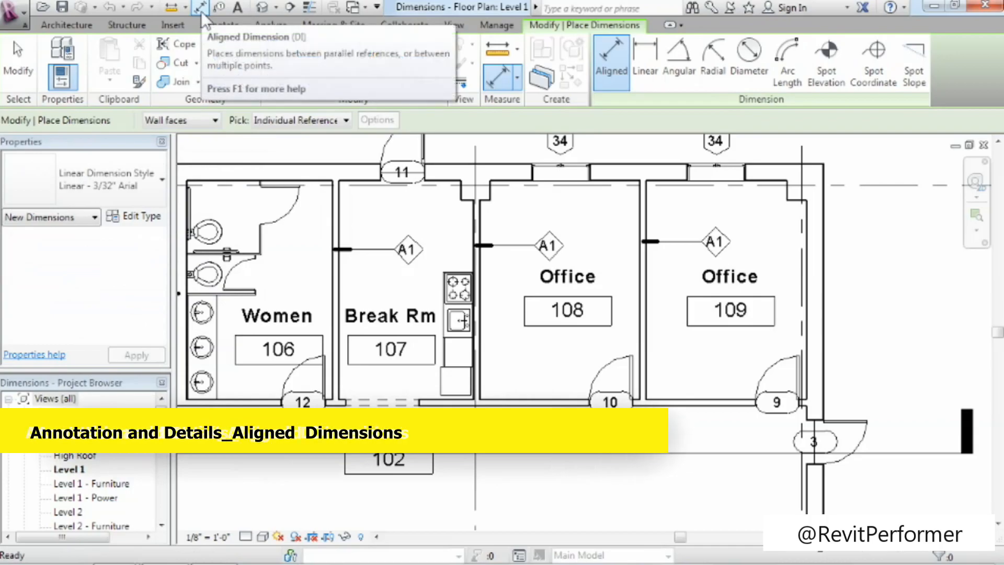
left_click(647, 336)
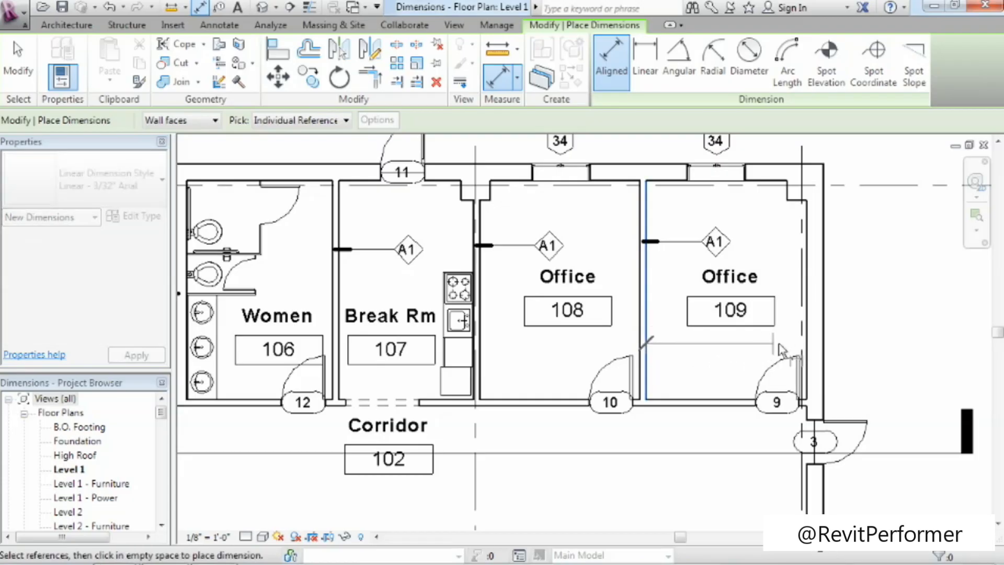
left_click(806, 346)
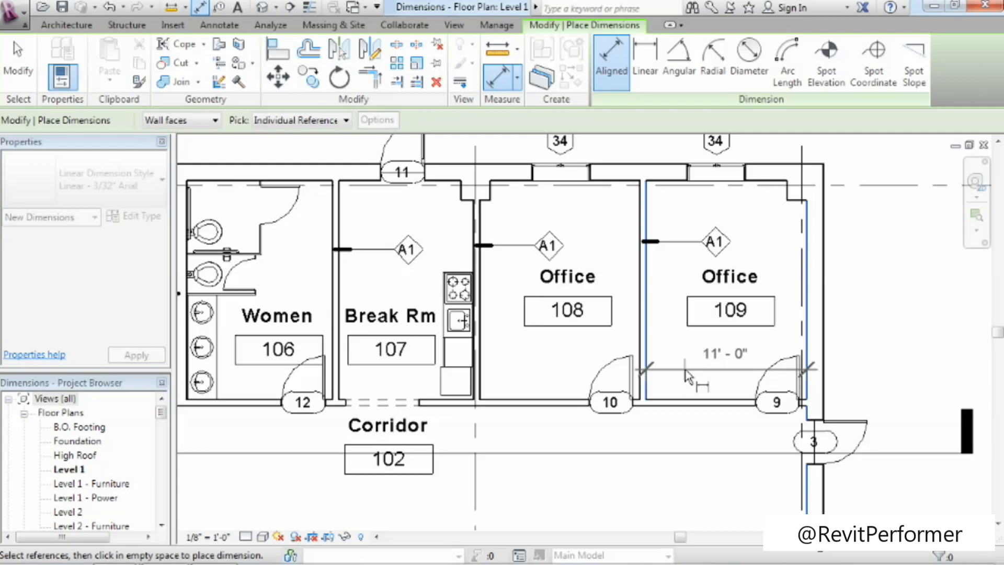
left_click(726, 373)
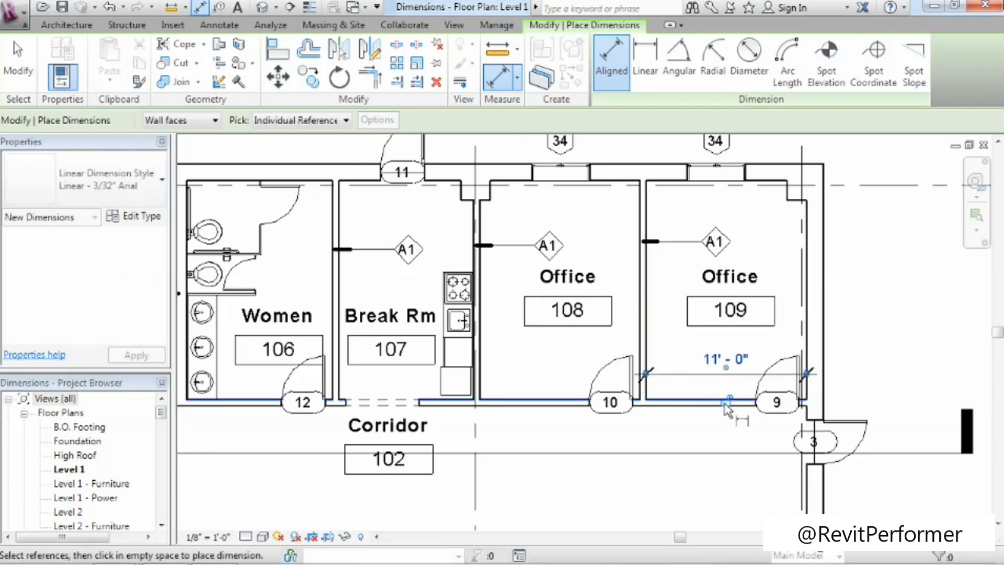
Place an aligned dimension across Office 108 between its inner wall faces, below the room tag.
left_click(641, 337)
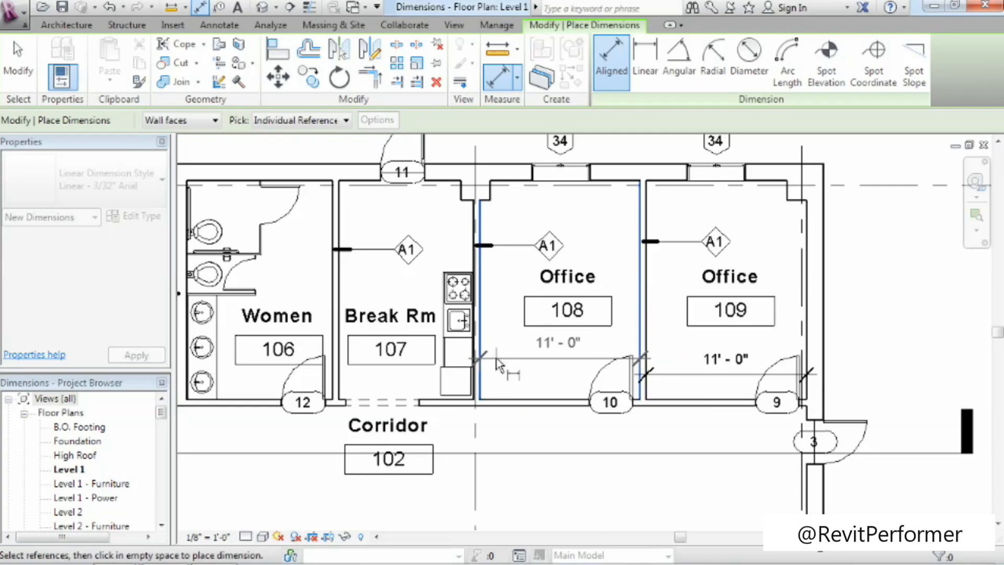
left_click(482, 347)
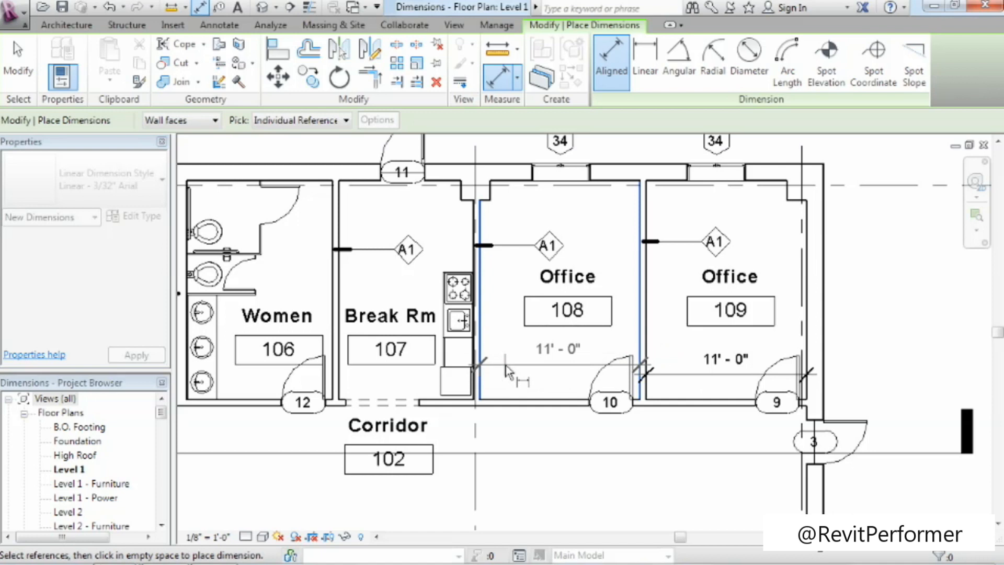
left_click(525, 352)
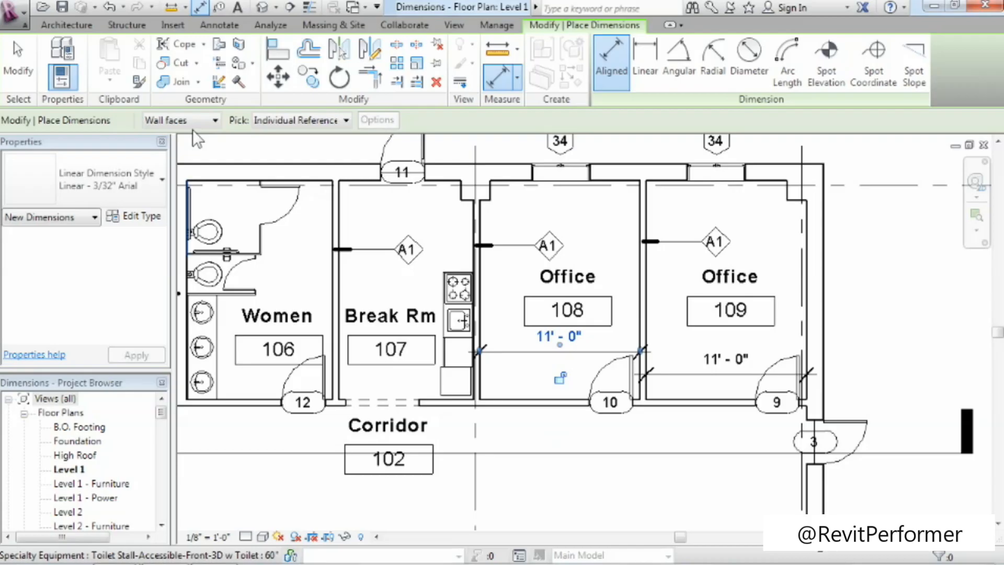
Switch the dimension reference to Wall centerlines and dimension Office 108 between its two side partitions, placing it in the corridor.
left_click(208, 120)
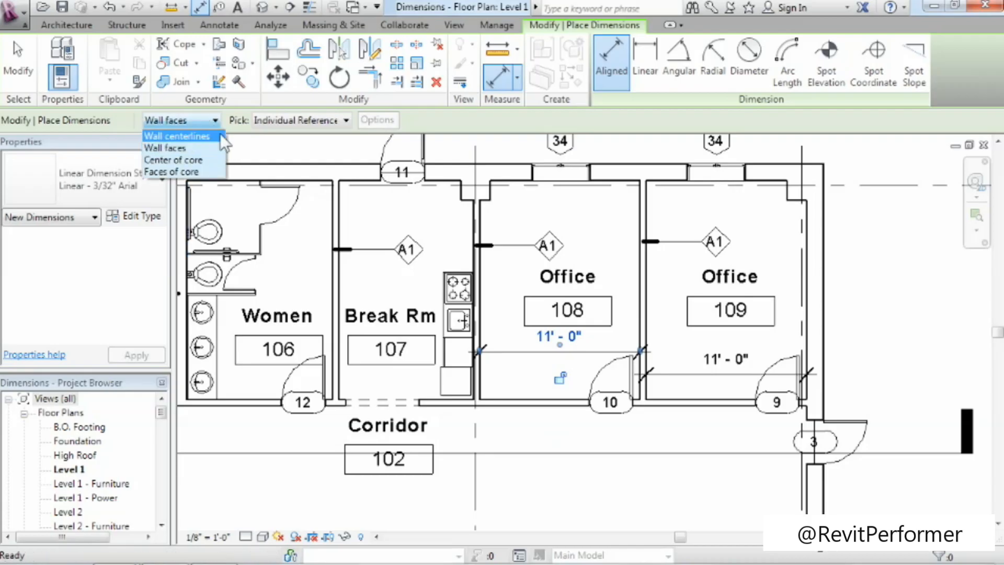
left_click(216, 136)
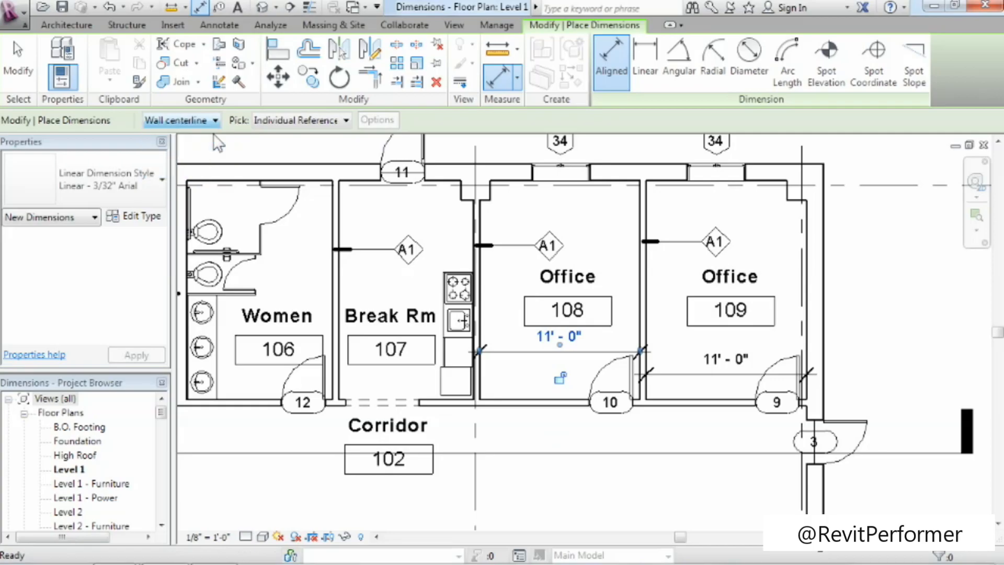
left_click(477, 277)
left_click(644, 279)
left_click(585, 442)
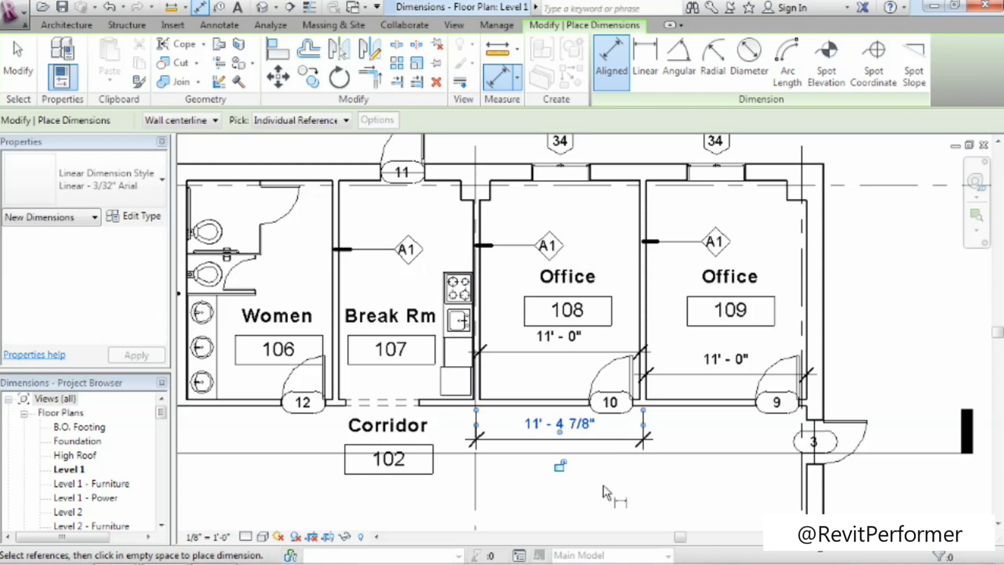
Dimension from the centerline of the partition between Offices 108 and 109 to the outer face of the exterior brick wall.
left_click(643, 271)
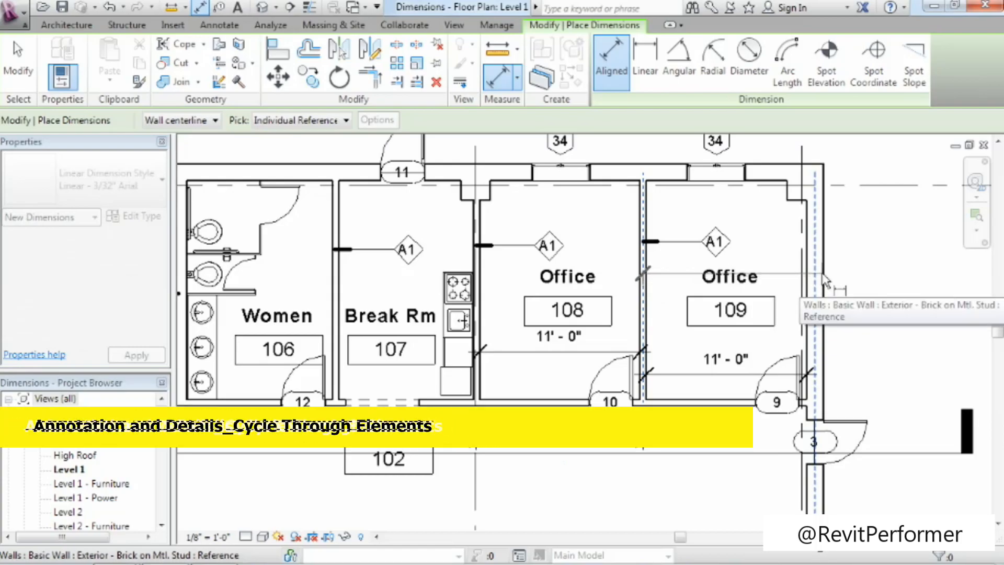
key("Tab")
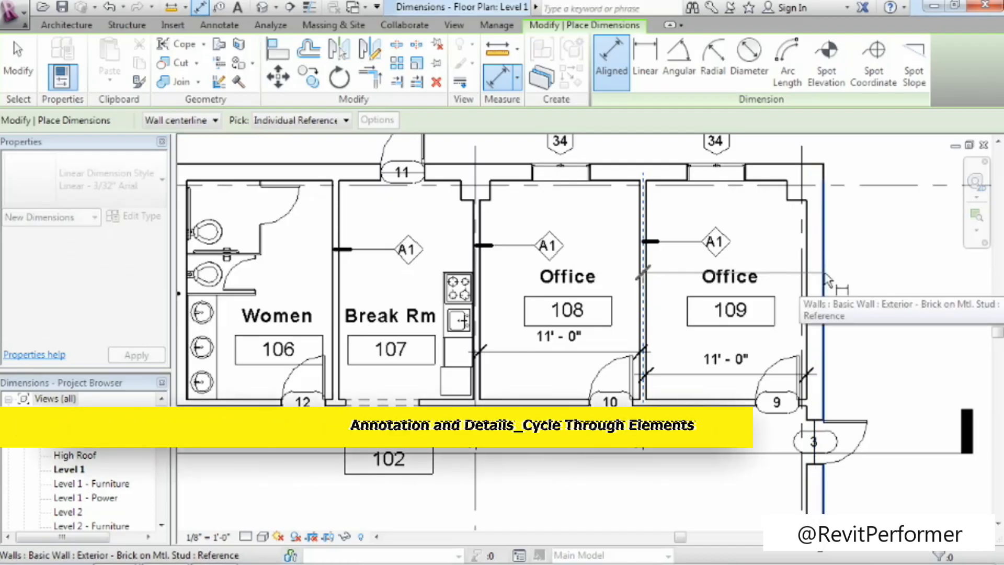
left_click(827, 281)
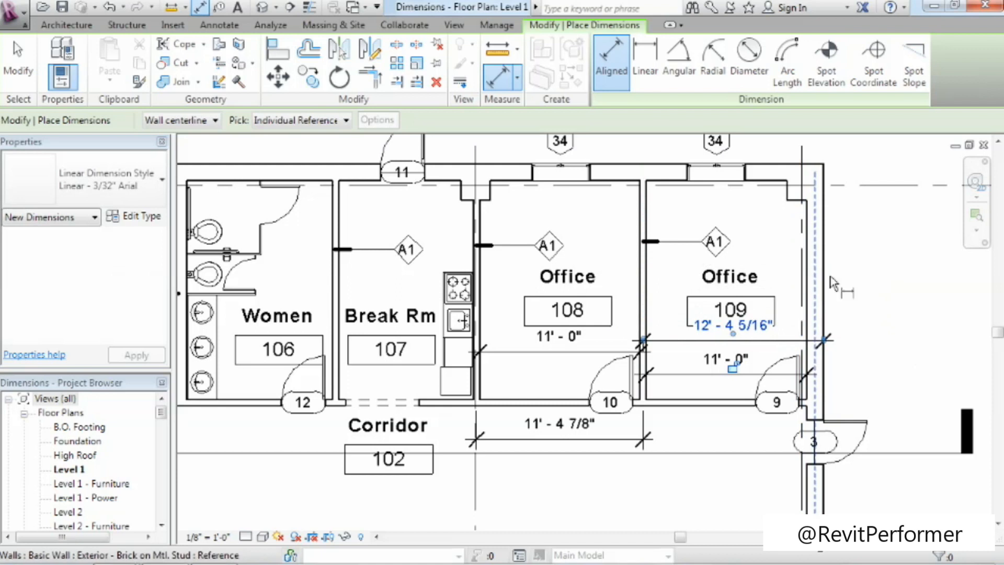
Place one continuous aligned dimension string across grids A, B, C, D and E, just below the grid bubbles.
left_click(976, 230)
left_click(950, 332)
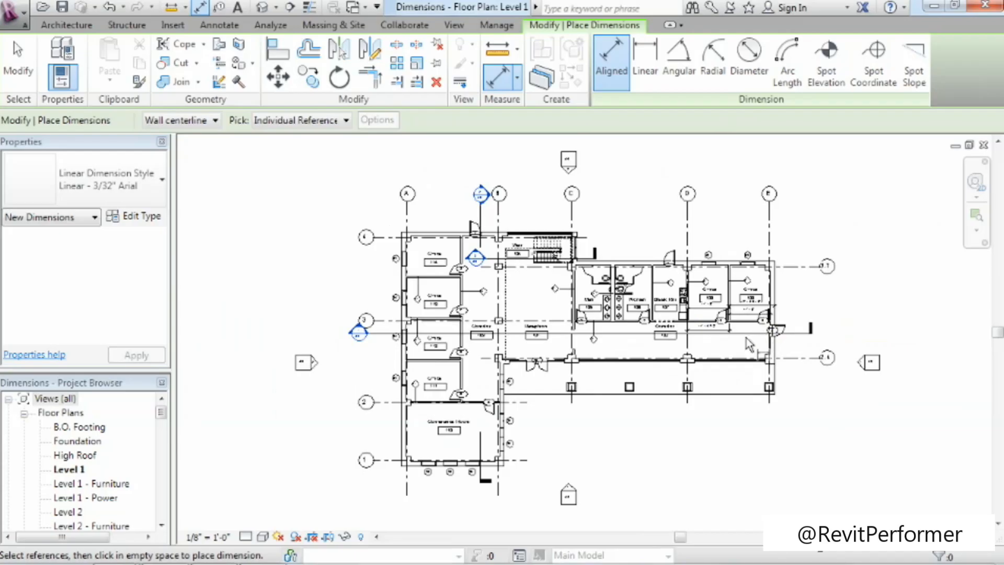
left_click(411, 221)
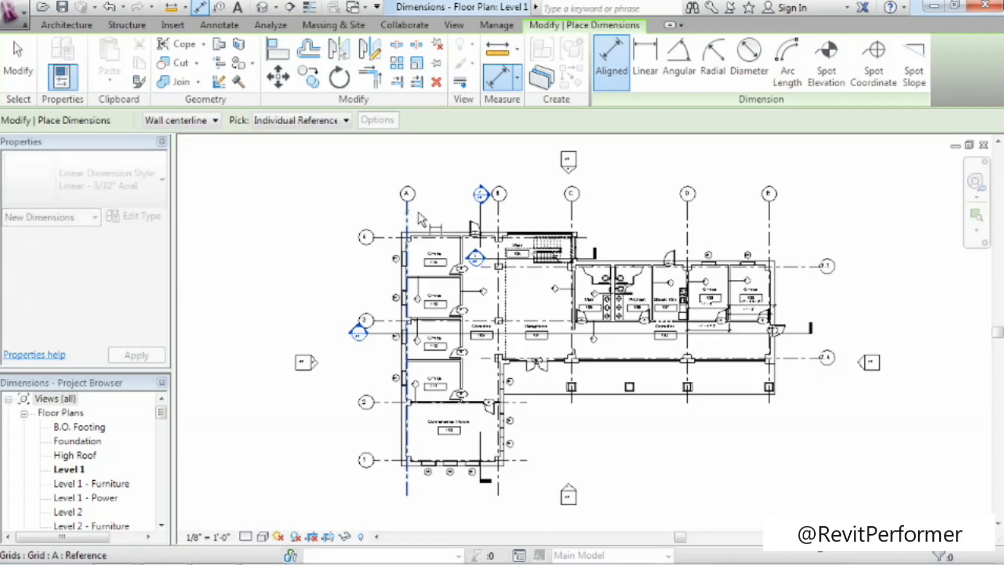
left_click(498, 222)
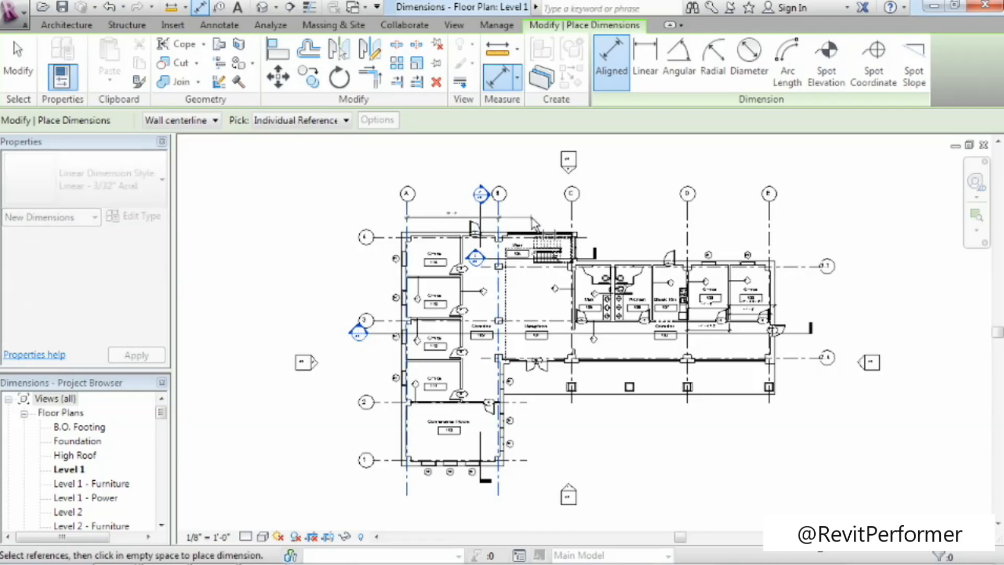
left_click(571, 219)
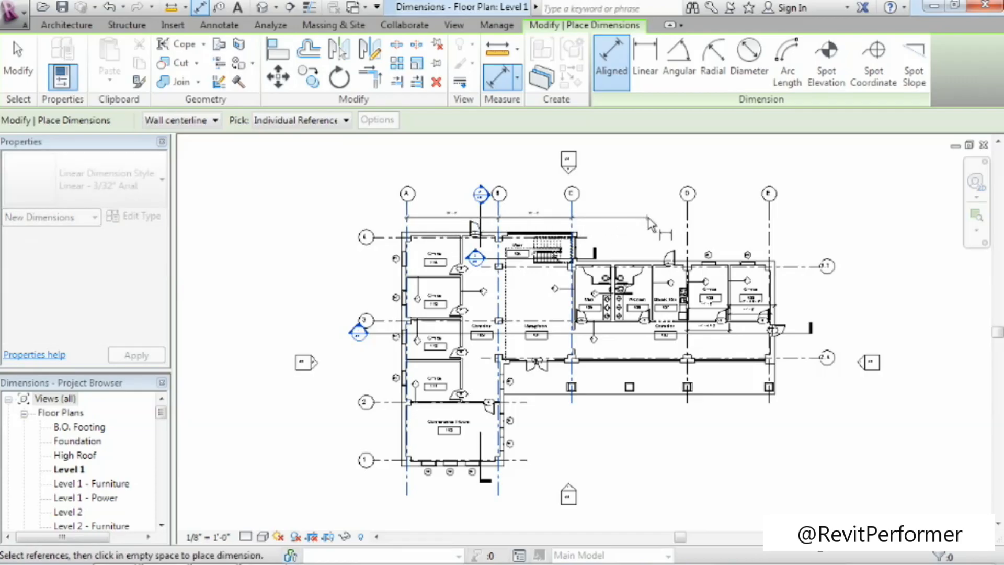
left_click(688, 223)
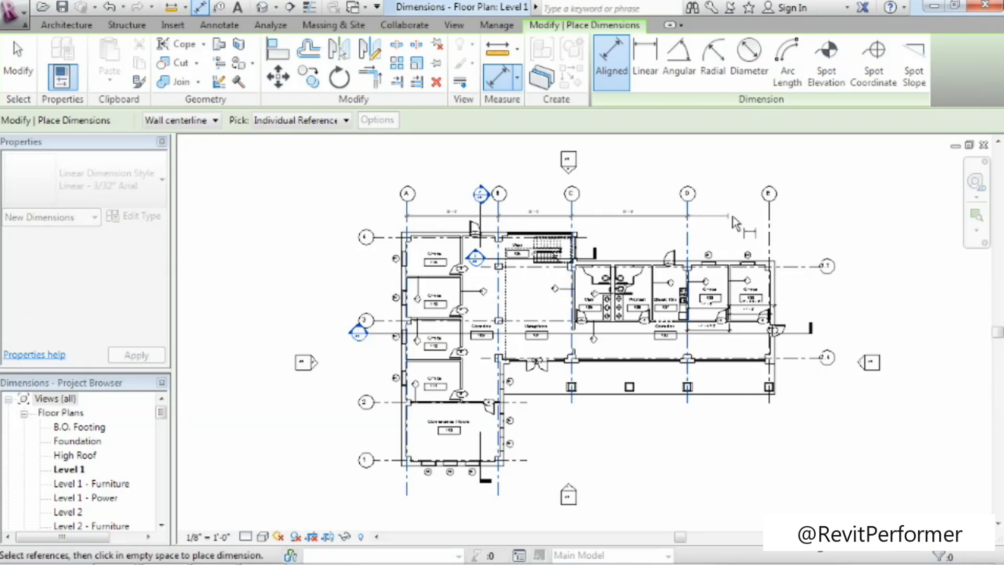
left_click(767, 215)
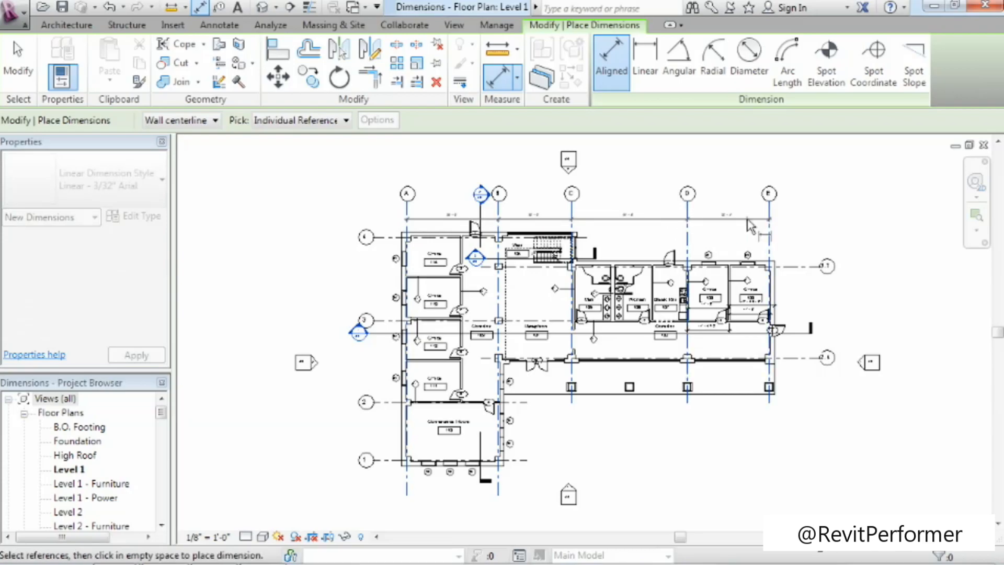
left_click(711, 212)
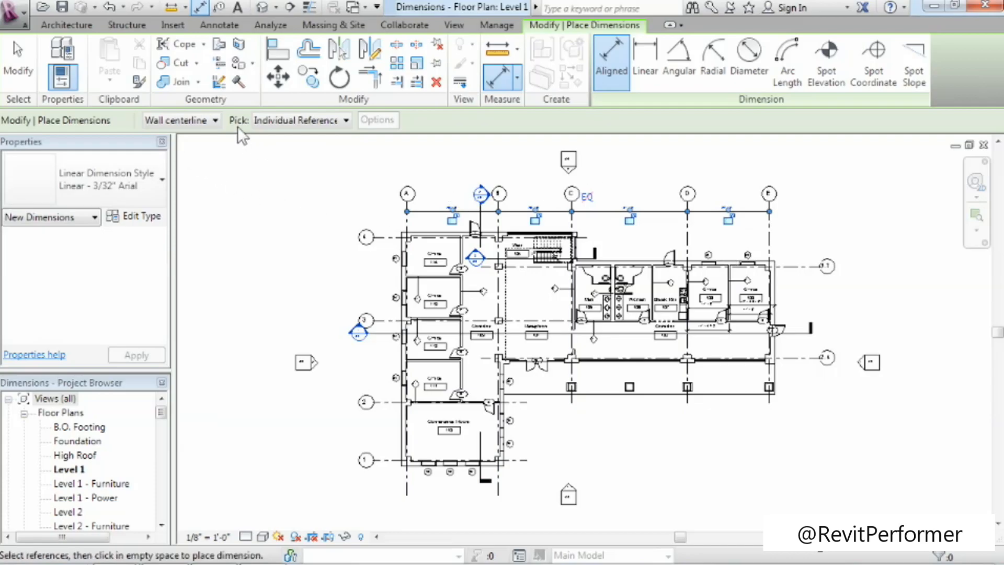
Set the dimension pick mode to Entire Walls and dimension the exterior brick wall beside Office 109, placing it outside the building.
left_click(296, 125)
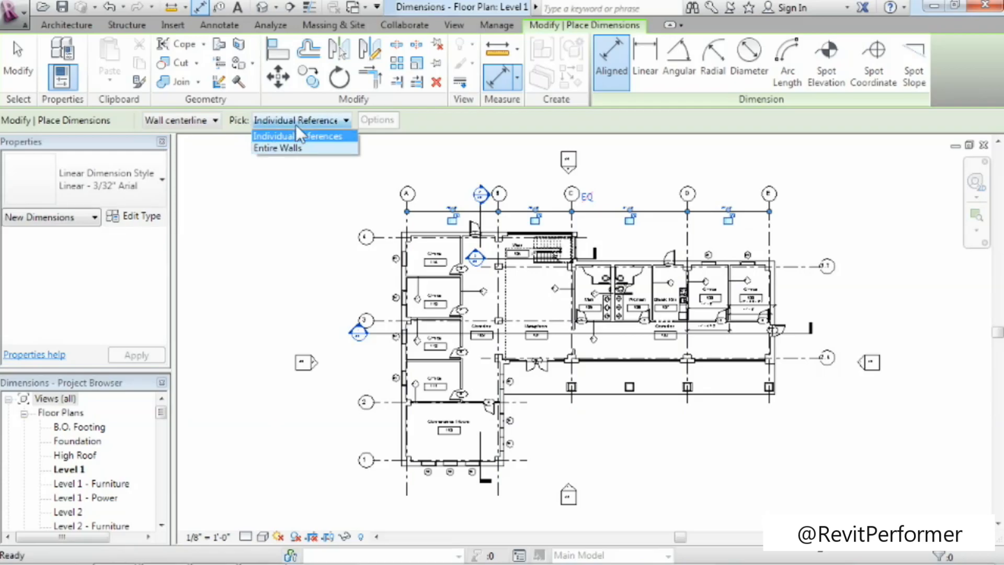
left_click(307, 147)
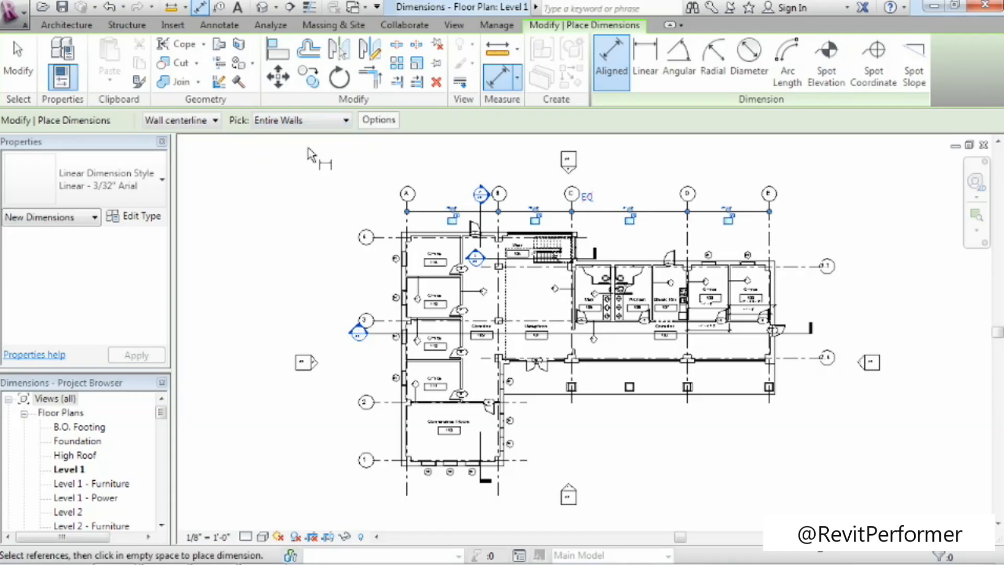
left_click(777, 295)
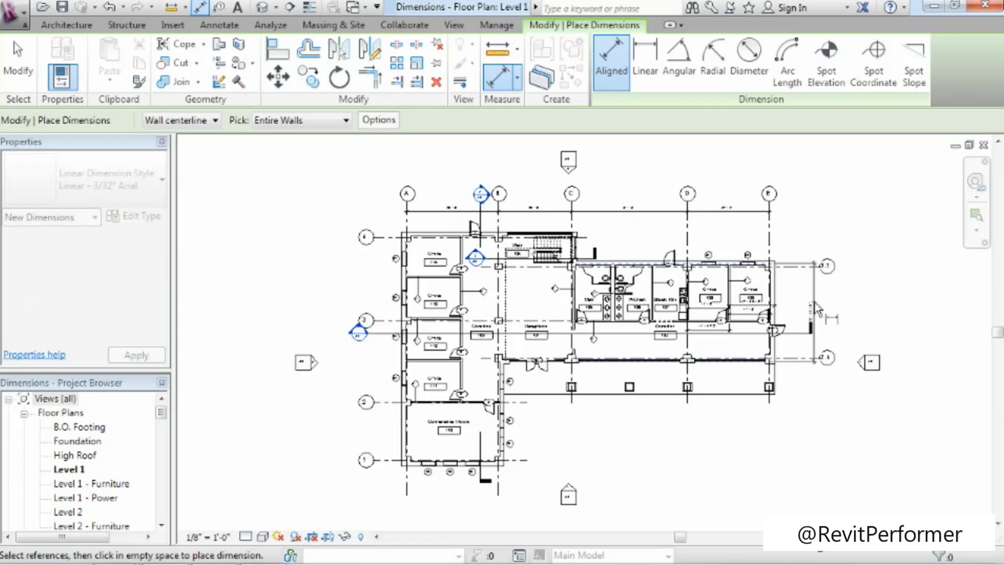
left_click(796, 314)
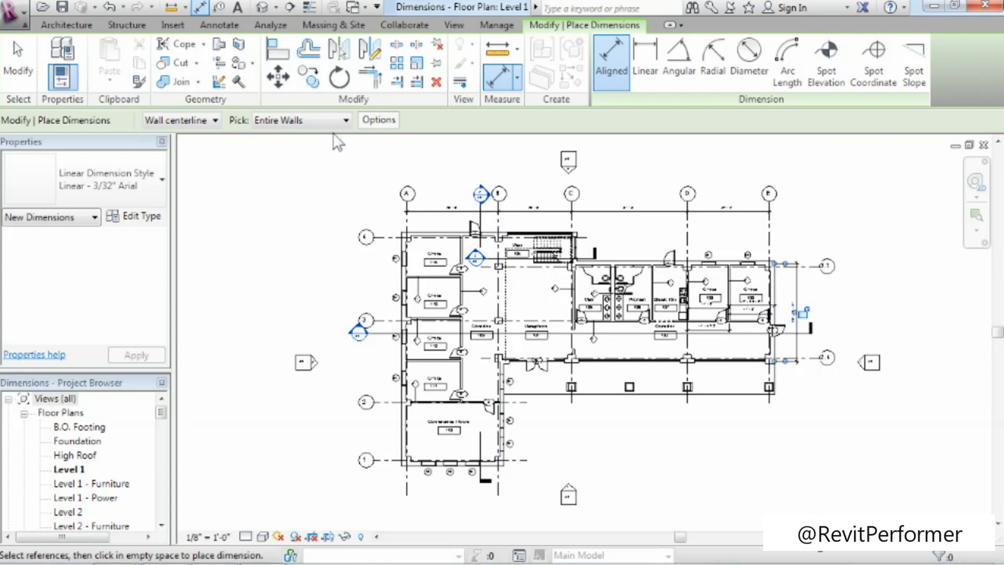
Set automatic dimensions to reference opening widths, and dimension the entire windowed exterior wall along grid 1, placing the string below the window tags.
left_click(377, 122)
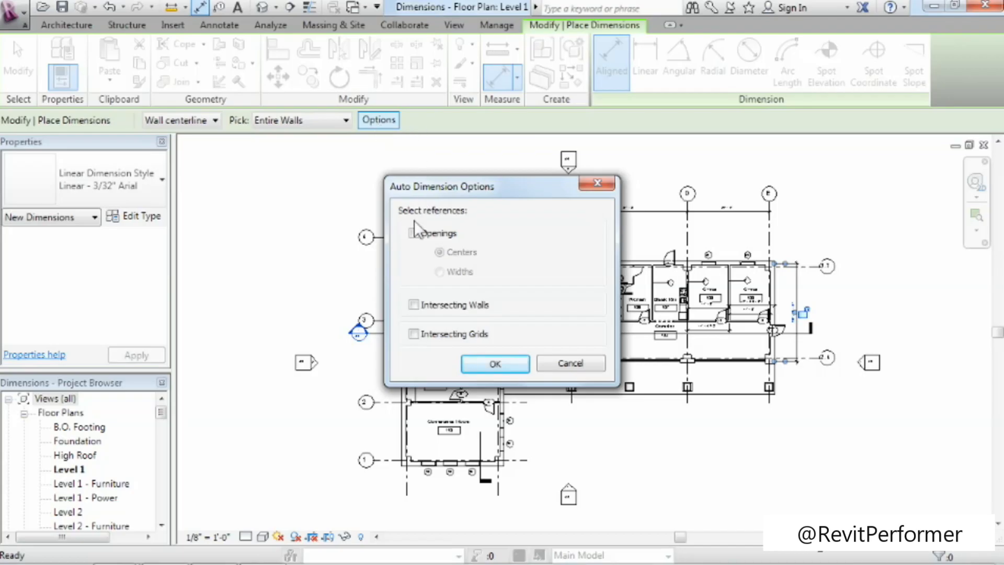
left_click(414, 233)
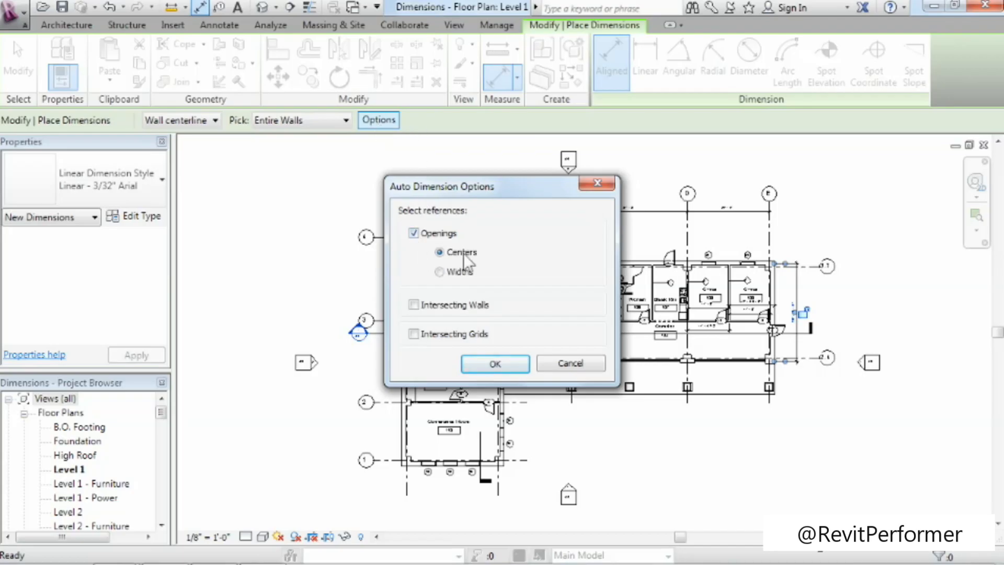
left_click(460, 272)
left_click(513, 363)
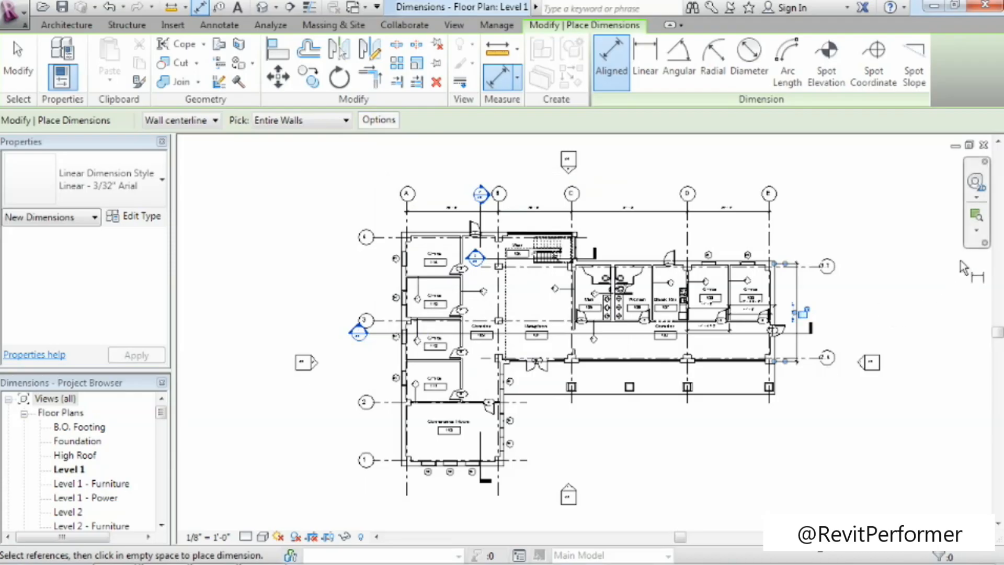
left_click(976, 230)
left_click_drag(354, 432, 554, 528)
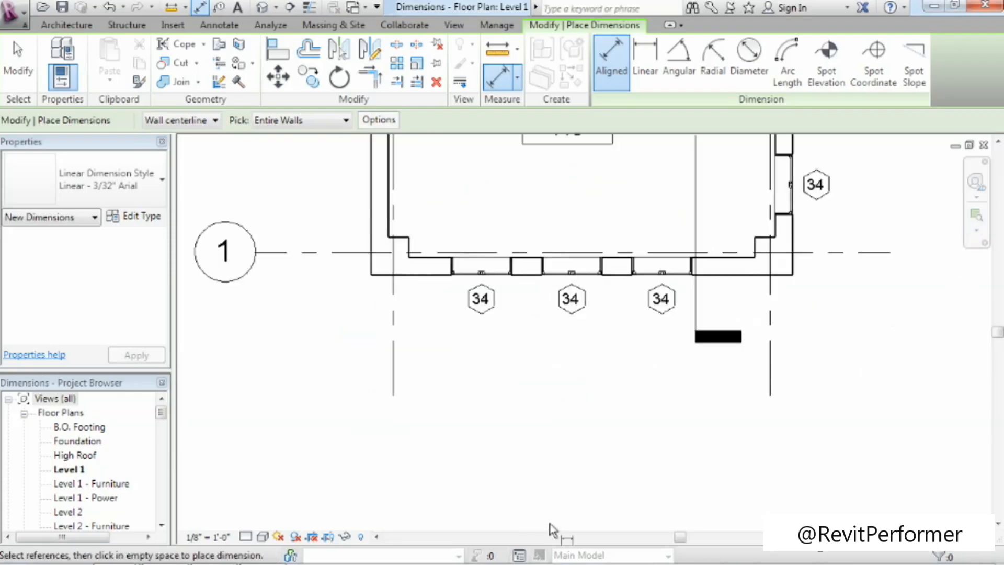
left_click(430, 282)
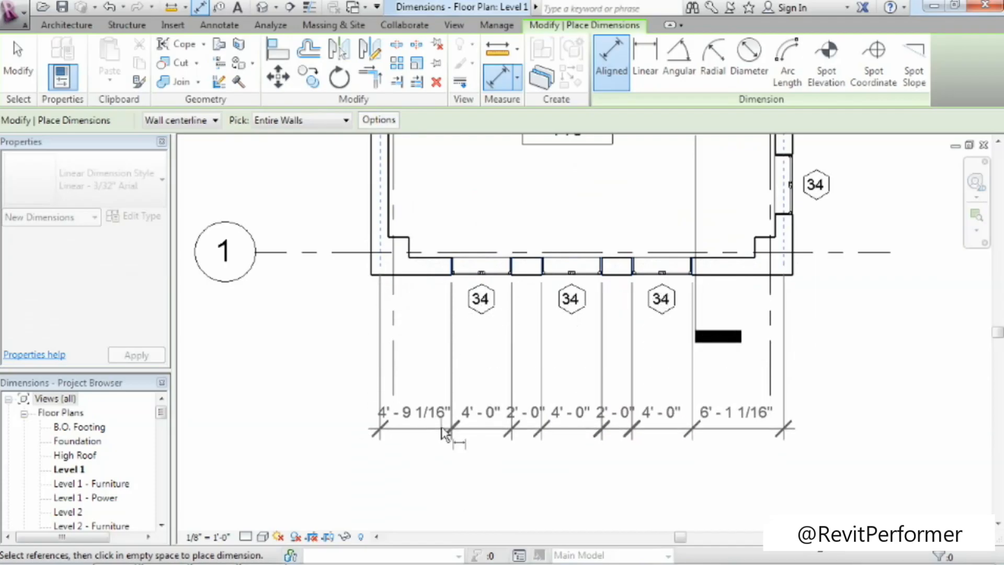
left_click(442, 433)
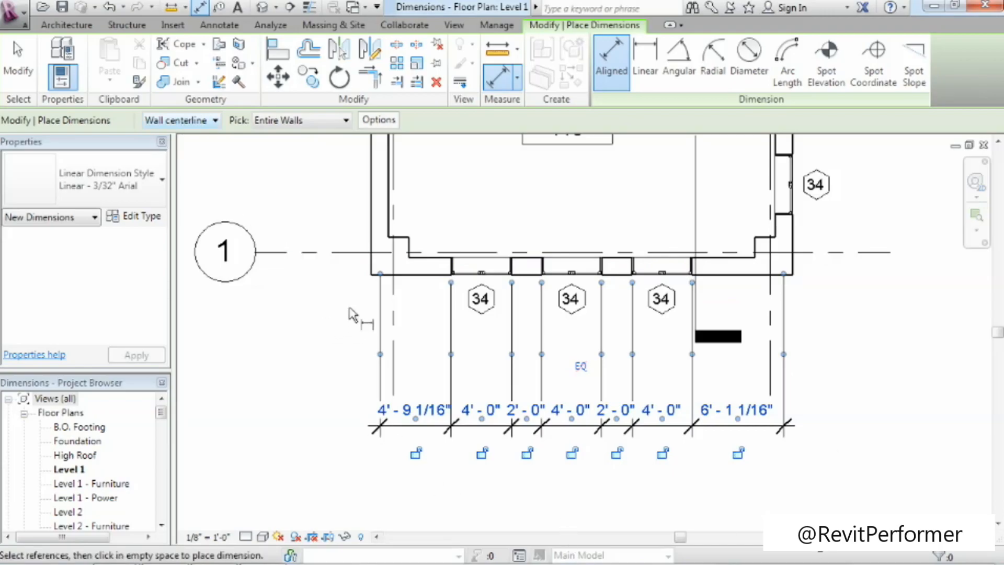
Set the dimension reference preference to Wall faces and dimension the entire windowed exterior wall beside Conference Room 110, placing the string outside the building.
left_click(199, 121)
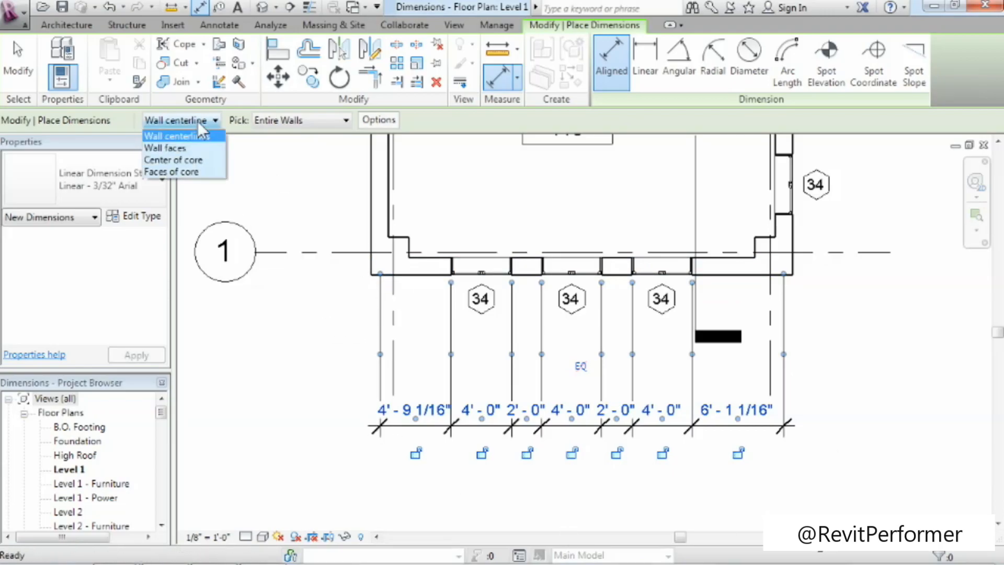
left_click(184, 148)
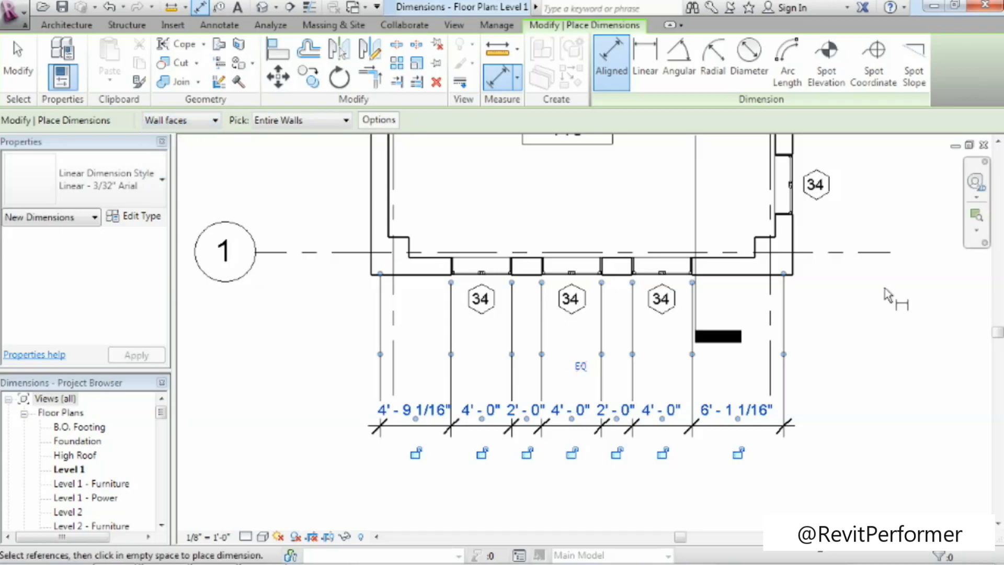
scroll(888, 297, "down", 3)
middle_click_drag(894, 298, 515, 482)
left_click(449, 443)
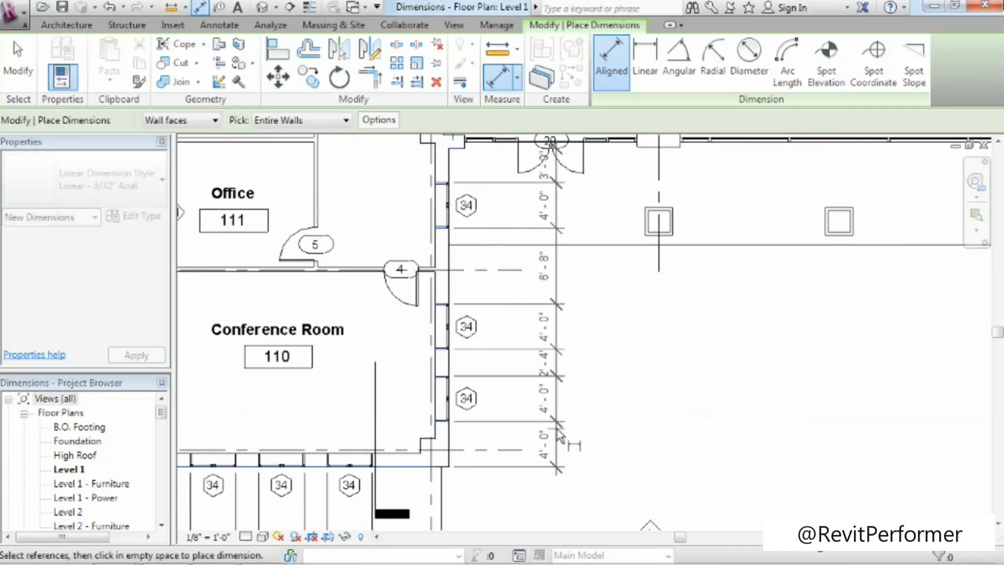
left_click(561, 432)
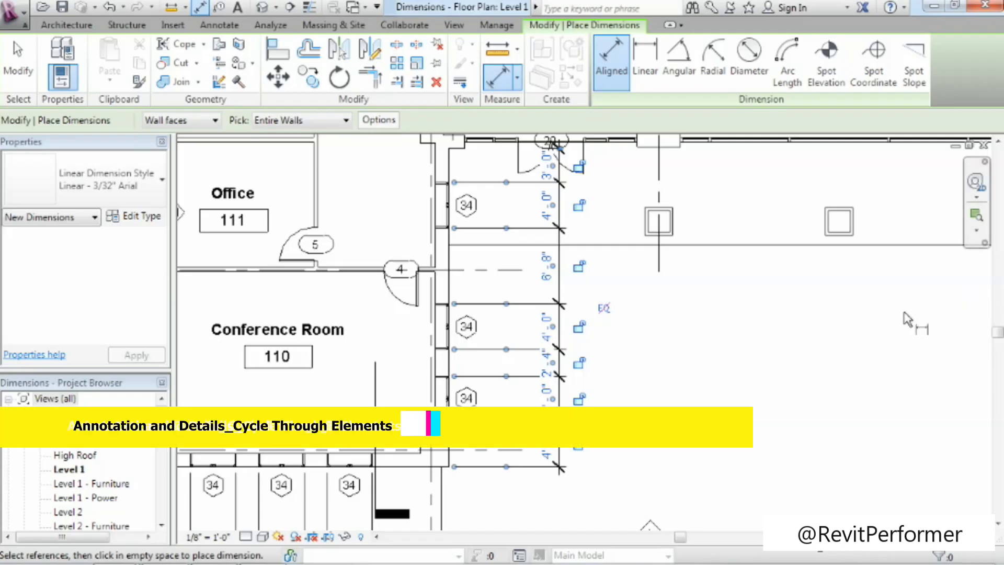
Add intersecting walls to the automatic dimension references and dimension the entire exterior wall between grids C and E, placing the string outside the building.
key("z")
key("f")
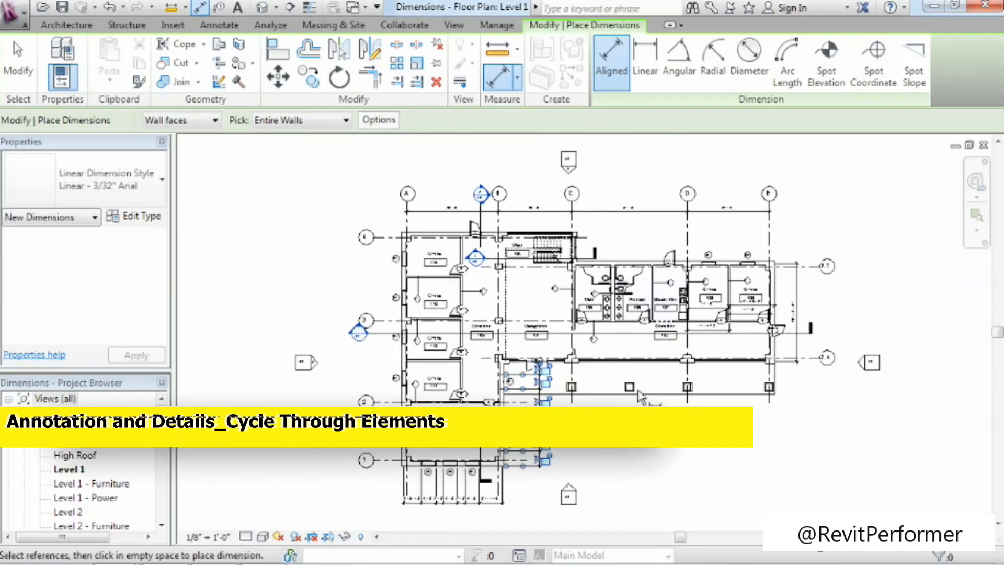
left_click(391, 124)
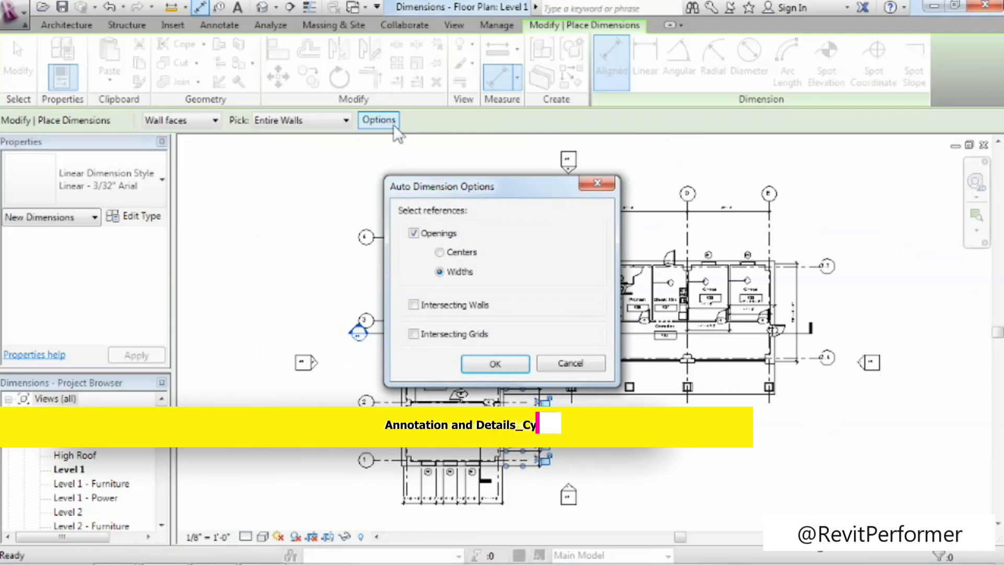
left_click(439, 308)
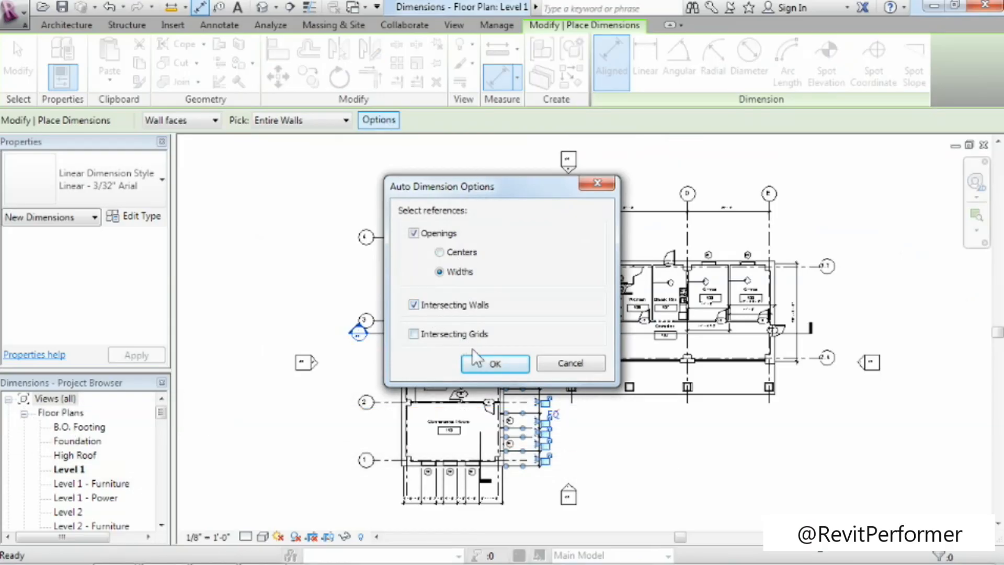
left_click(496, 363)
left_click(650, 270)
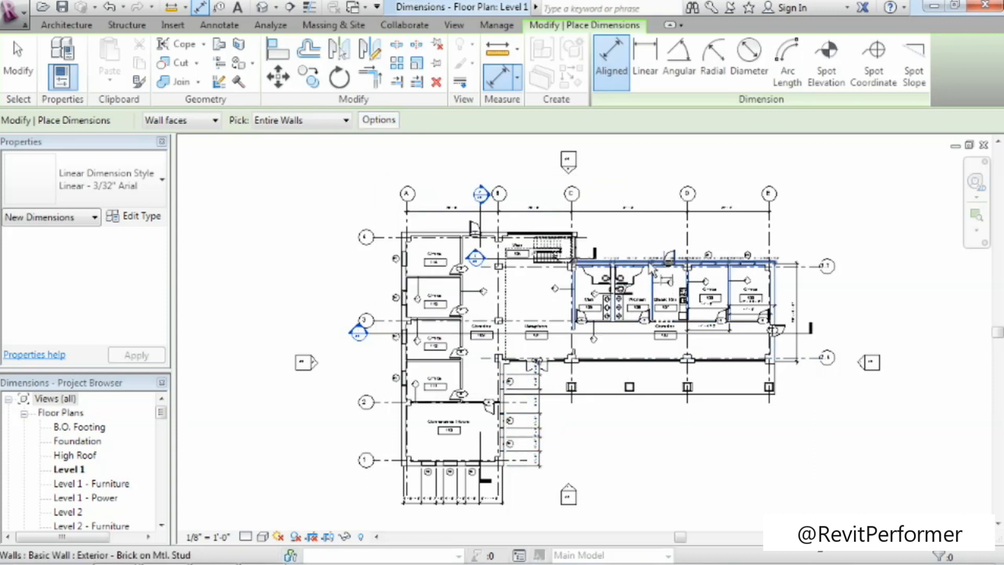
left_click(805, 241)
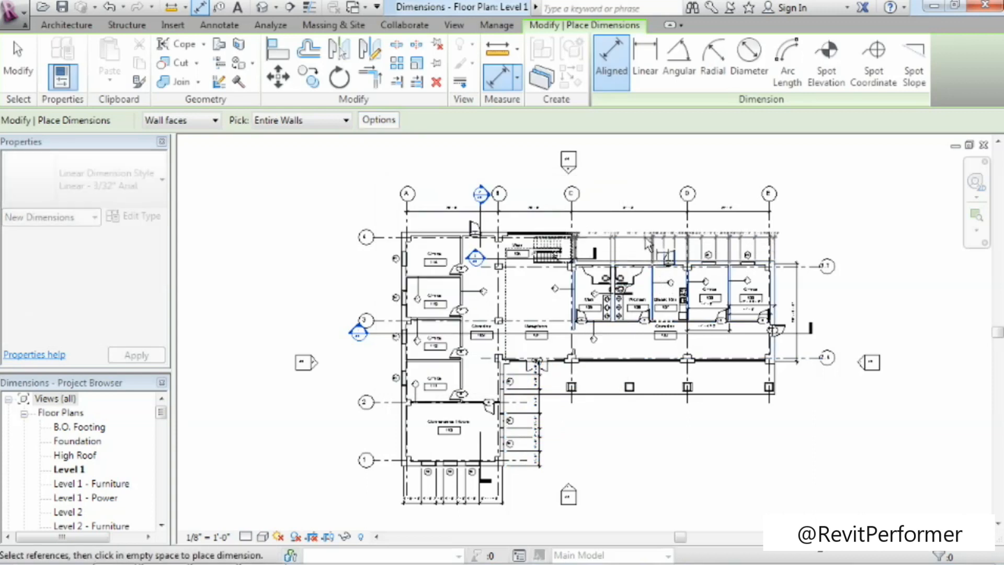
Pull the overlapping 0' - 4 7/8" and 2' - 10 5/8" texts above the new string with leaders, and delete the whole string.
left_click(975, 214)
left_click_drag(643, 230, 750, 285)
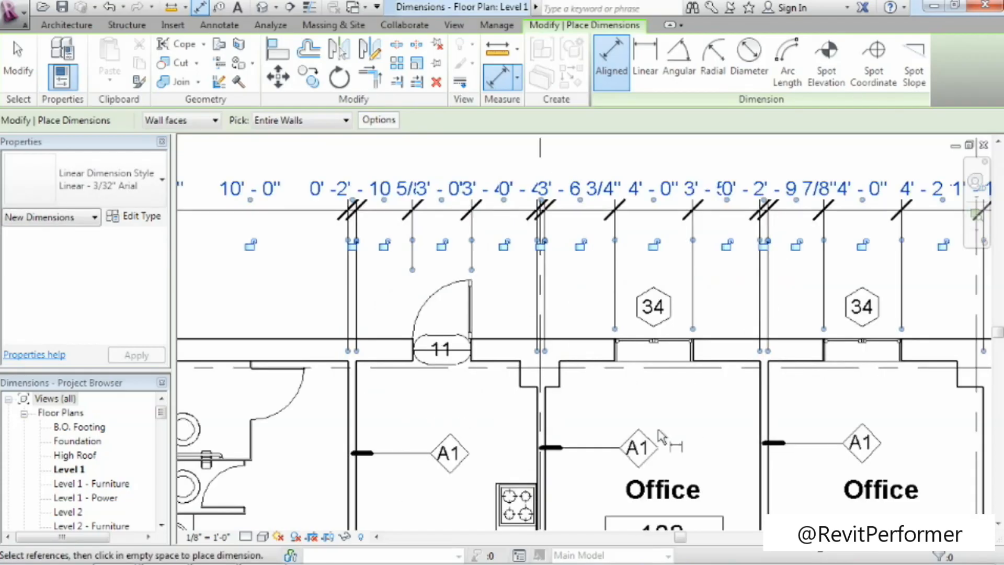
left_click(24, 74)
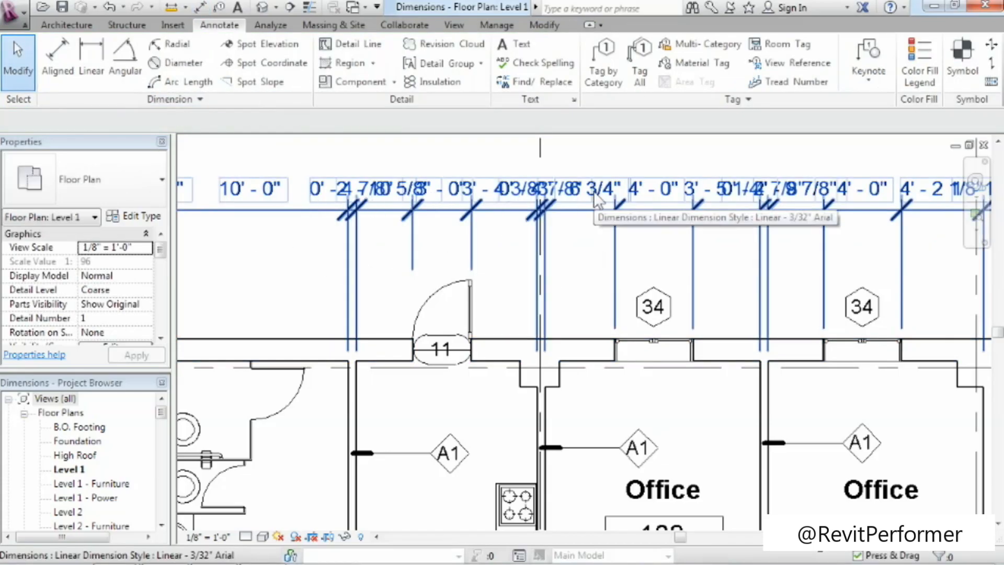
middle_click_drag(425, 230, 471, 287)
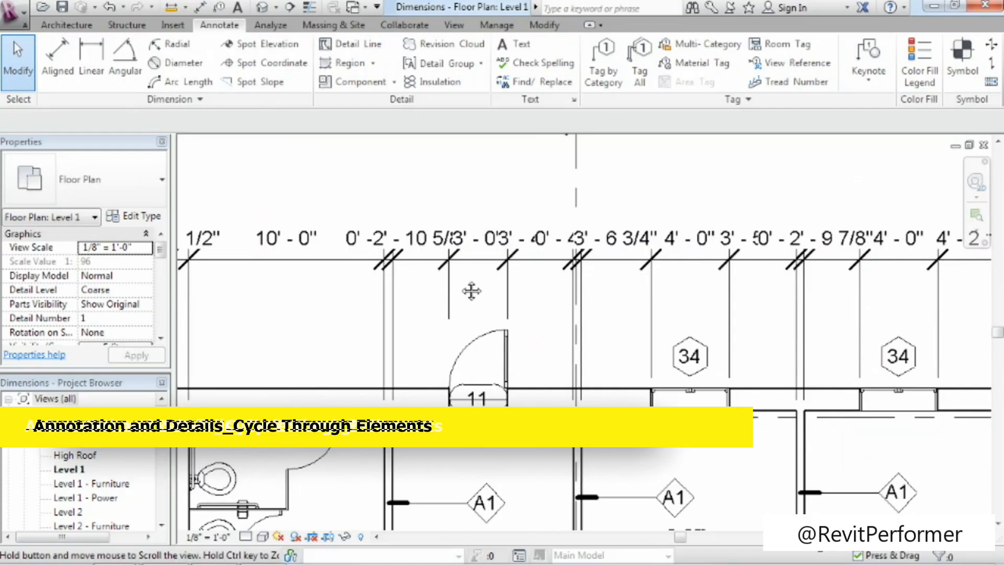
left_click(417, 248)
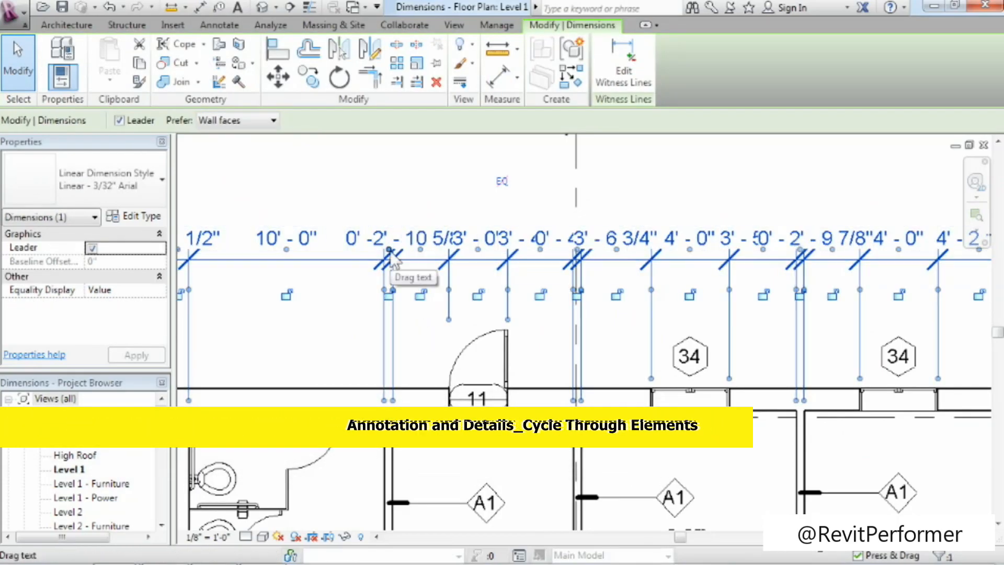
left_click_drag(389, 252, 451, 175)
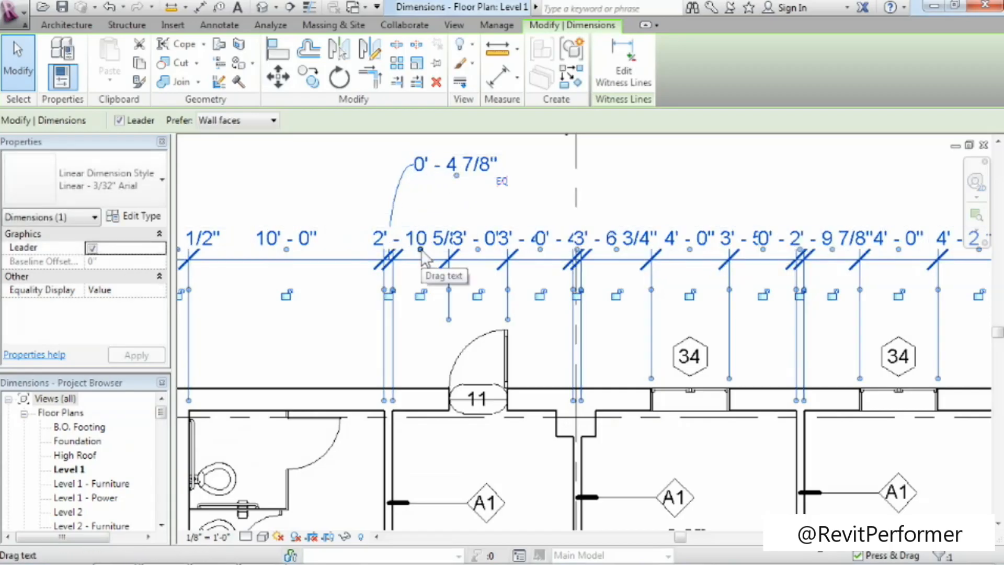
left_click_drag(421, 252, 500, 209)
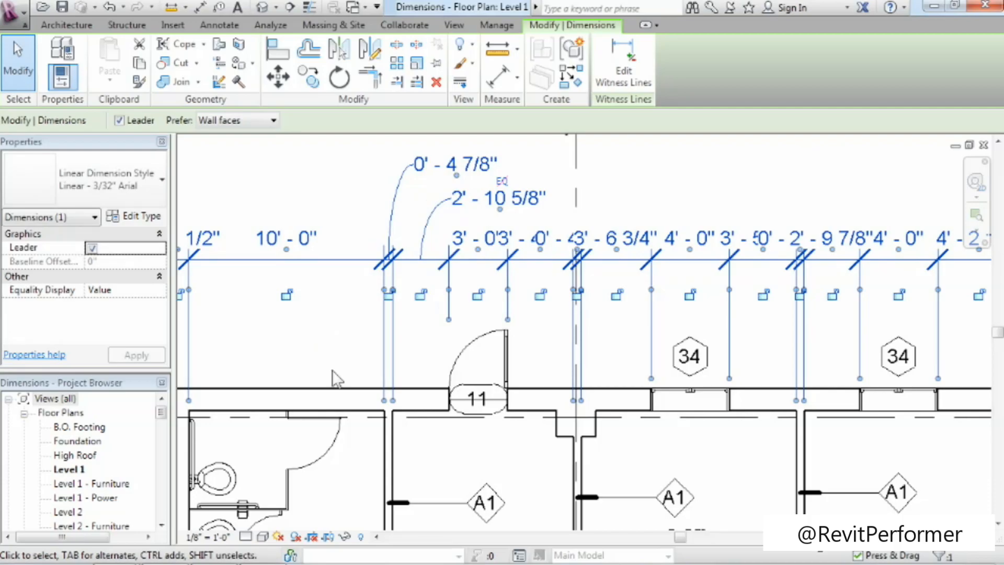
key("Delete")
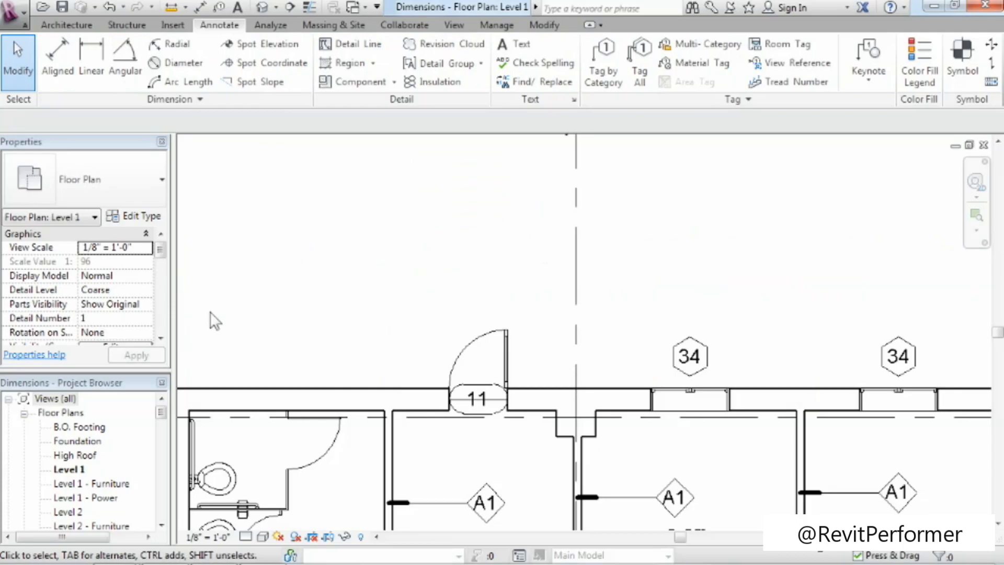
Reference intersecting grids instead of intersecting walls in automatic dimensions, and dimension the entire exterior wall between grids C and E just below the grid string.
key("z")
key("e")
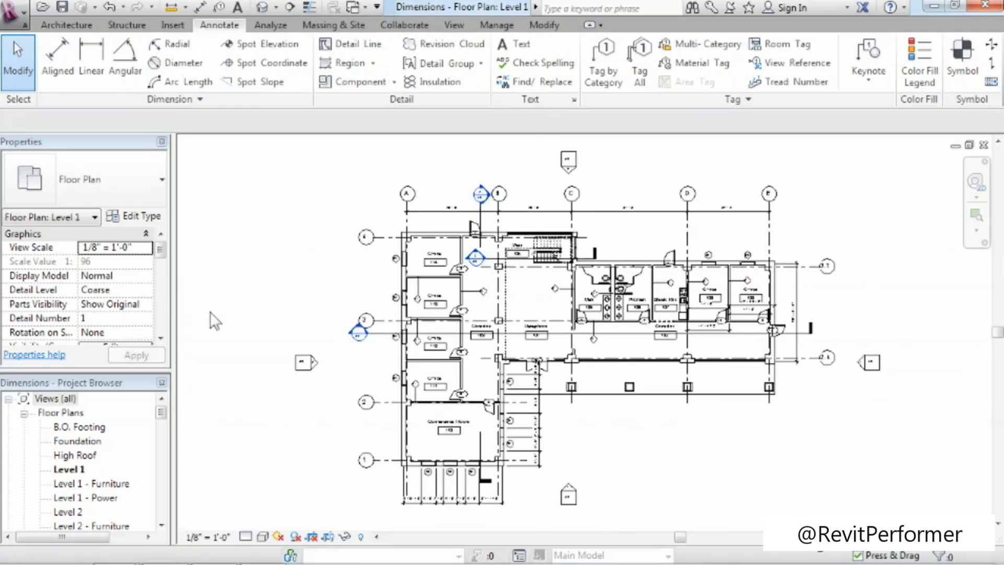
left_click(58, 60)
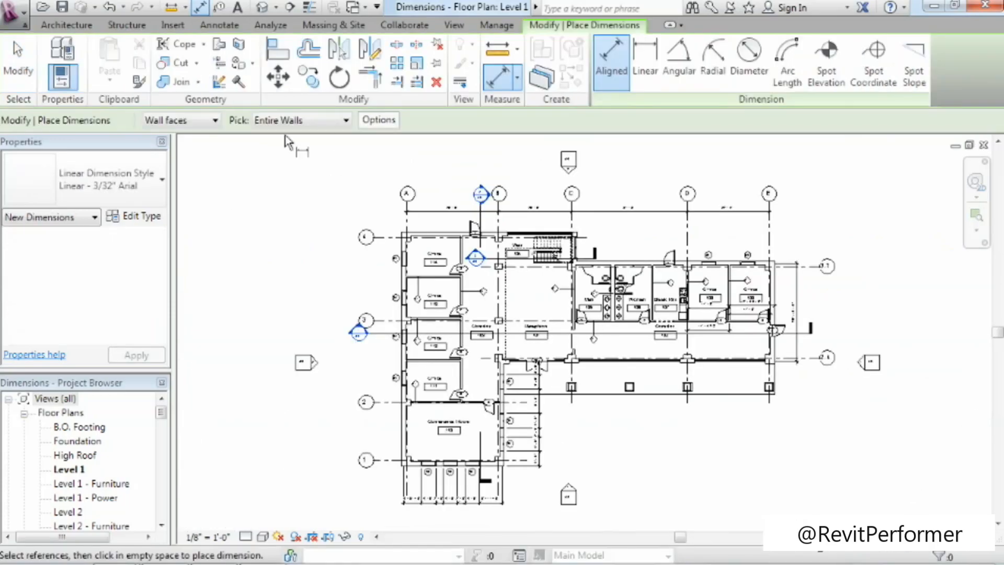
left_click(377, 121)
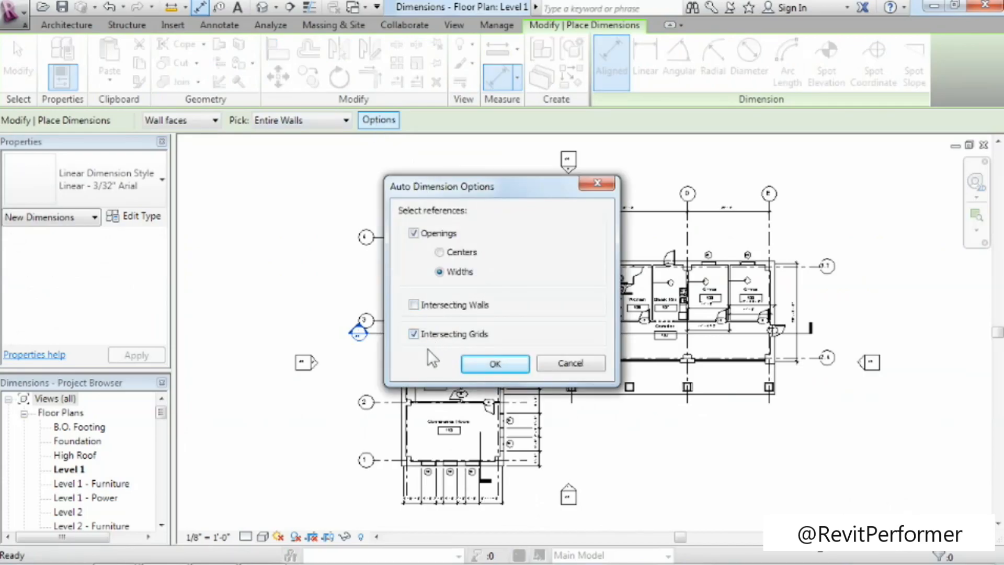
left_click(475, 365)
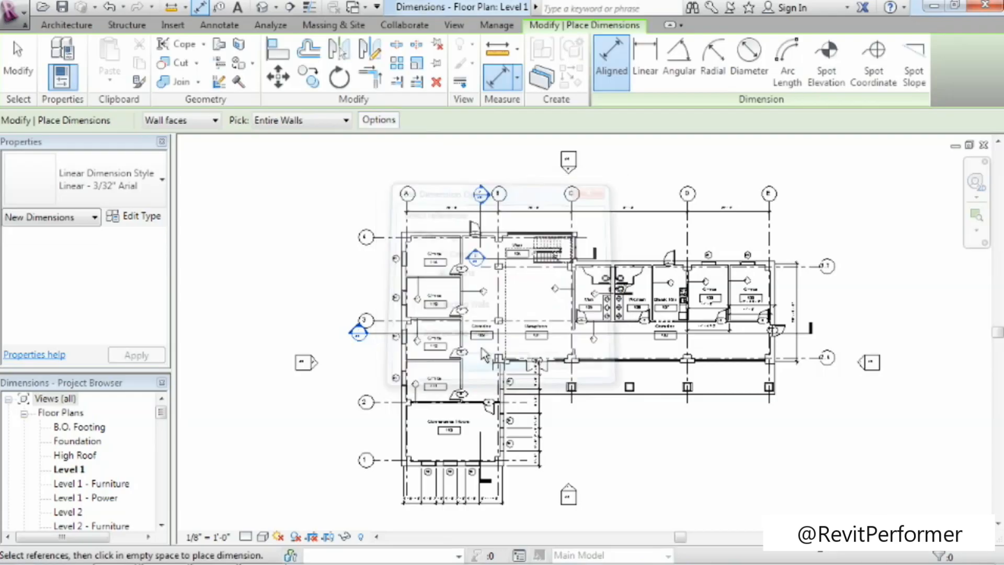
left_click(627, 265)
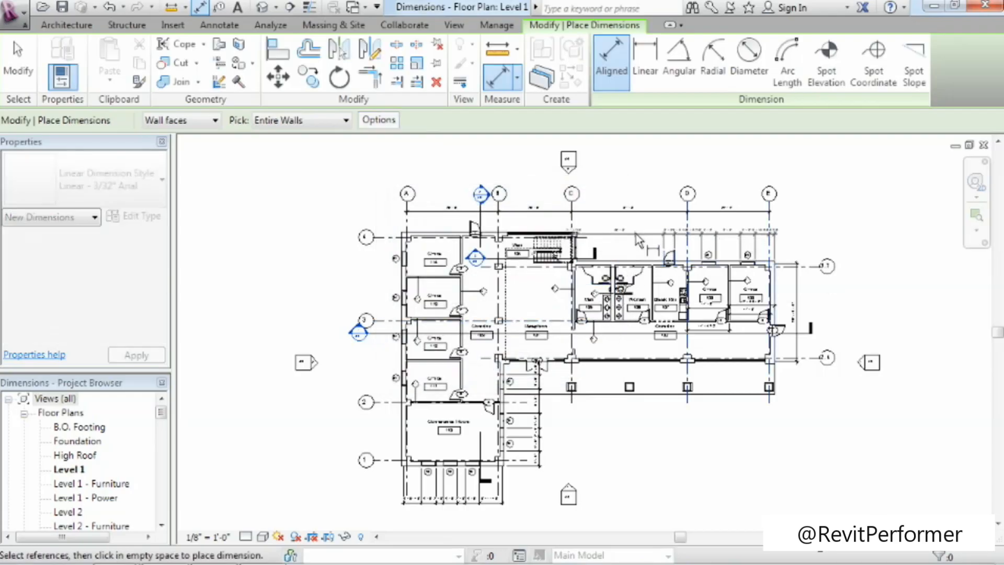
left_click(638, 224)
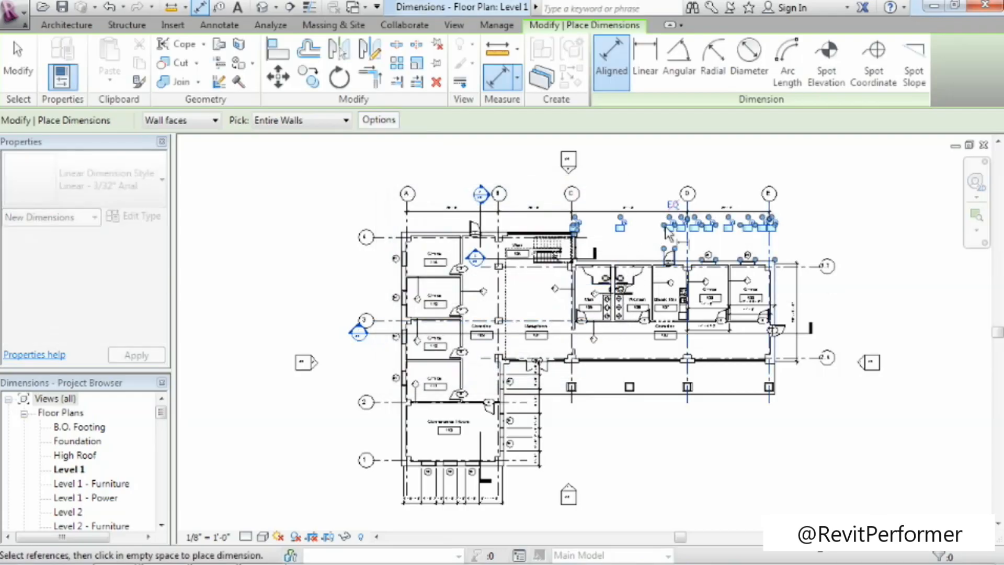
Extend that string's witness lines to the storefront edge, both sides of door 2's opening and the outer wall face beyond grid A.
left_click(976, 215)
left_click_drag(532, 178, 790, 295)
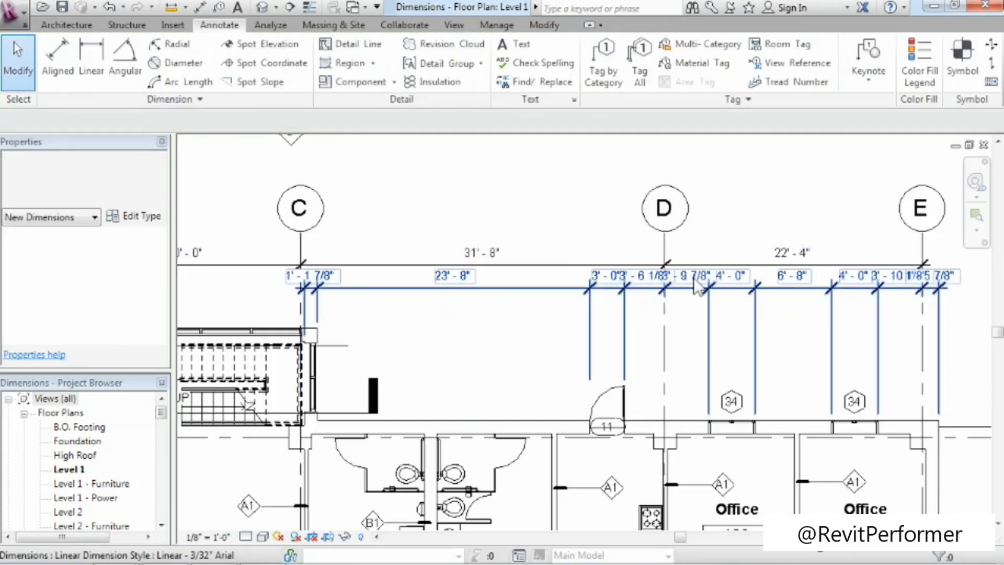
middle_click_drag(369, 334, 819, 349)
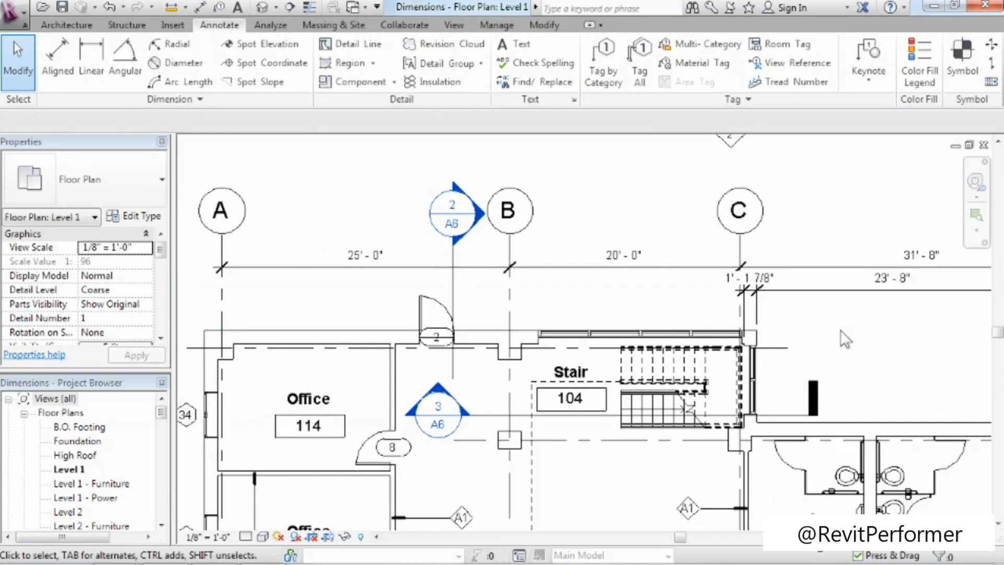
left_click(820, 297)
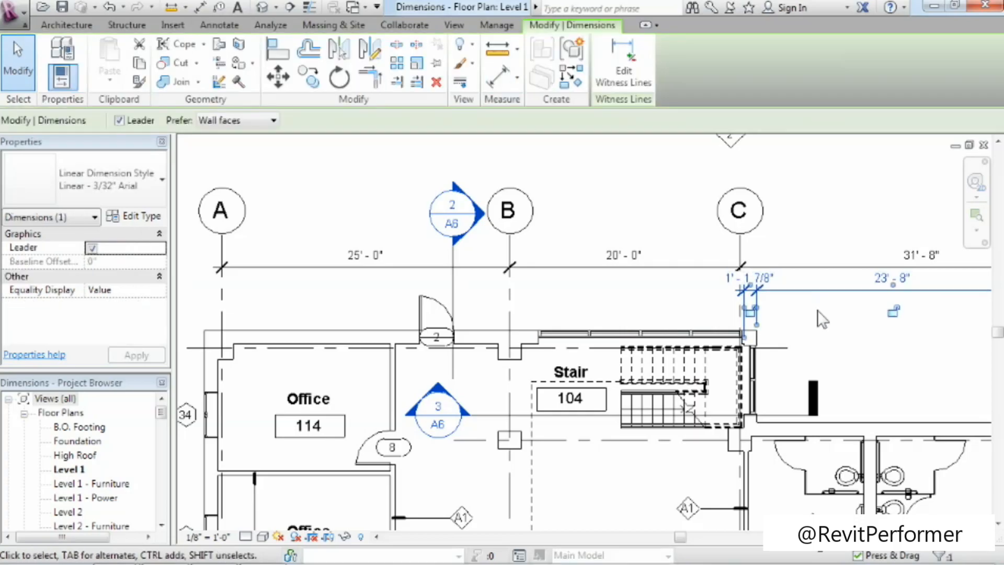
left_click(629, 86)
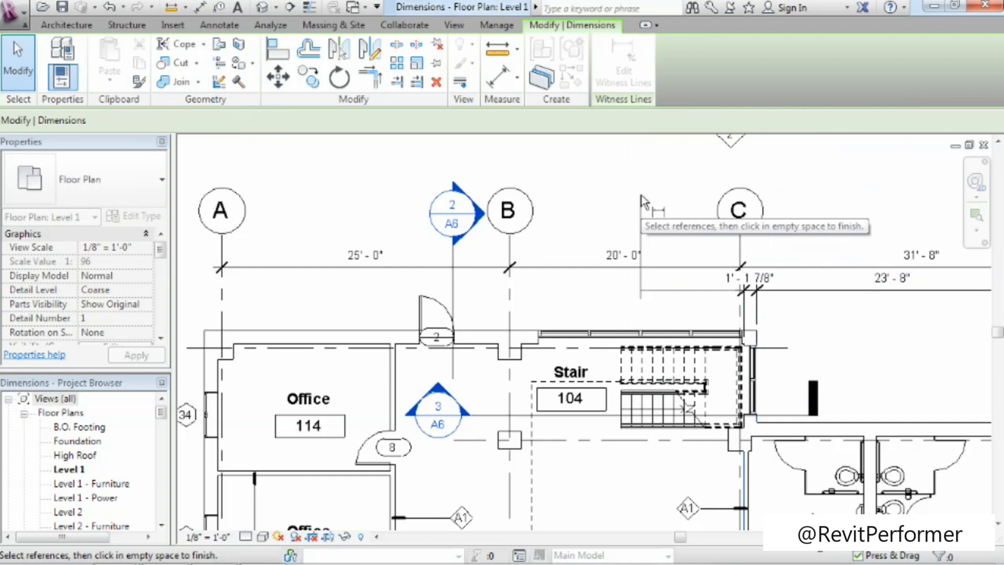
left_click(538, 345)
left_click(458, 346)
left_click(420, 314)
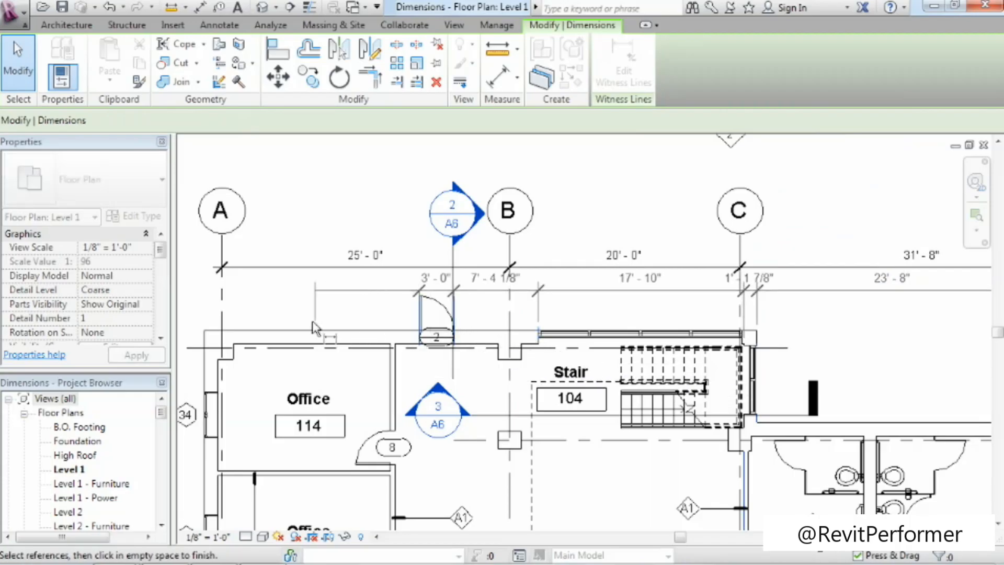
left_click(205, 329)
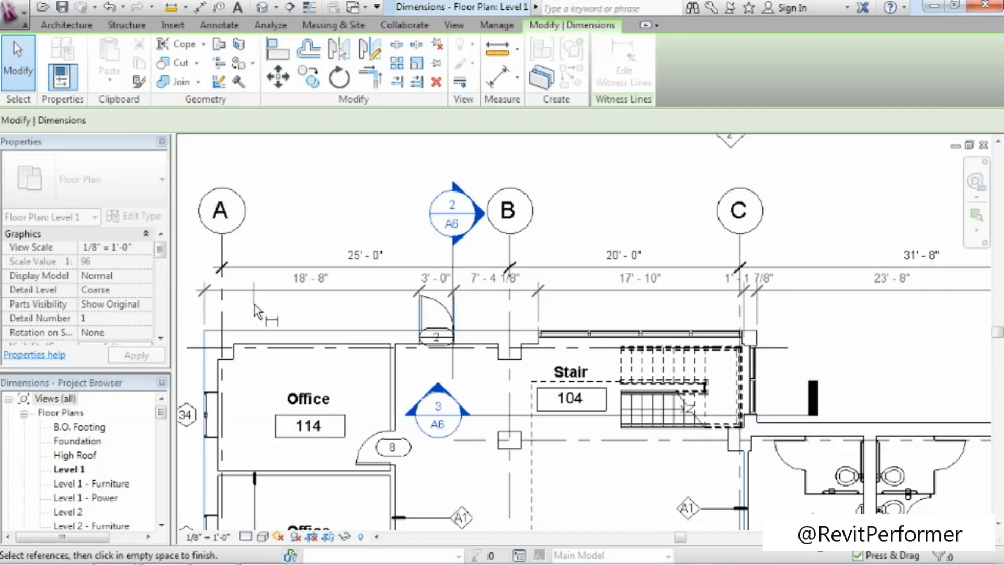
left_click(306, 309)
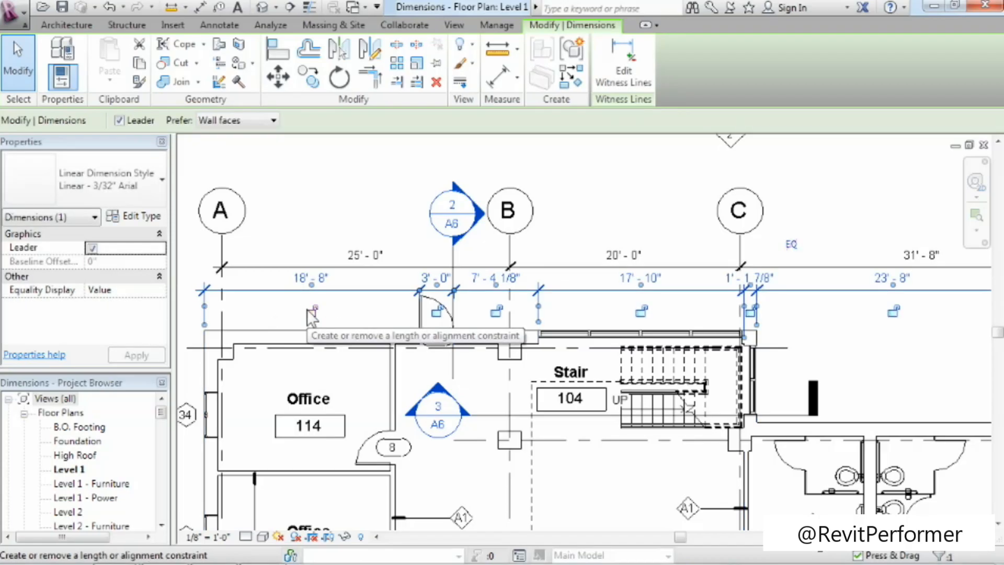
Delete only the 23' - 8" segment between grids C and D from the extended dimension string, and undo the deletion.
scroll(575, 350, "down", 4)
middle_click_drag(808, 410, 652, 401)
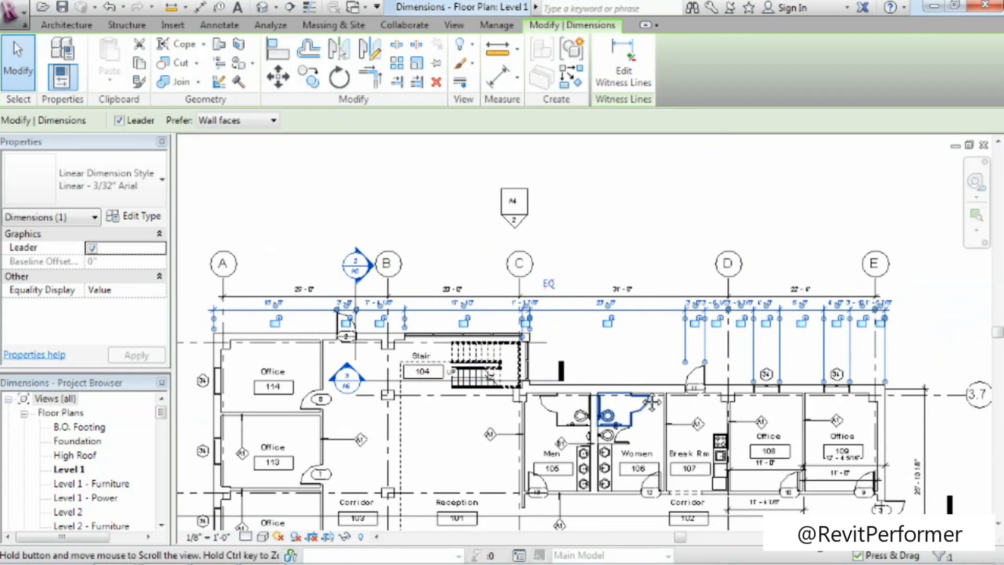
left_click(638, 345)
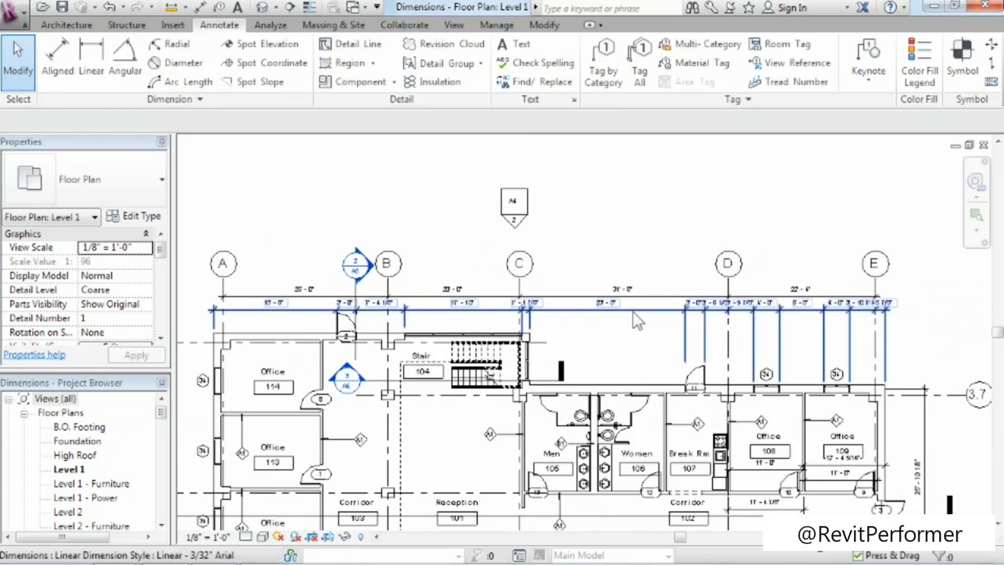
key("Tab")
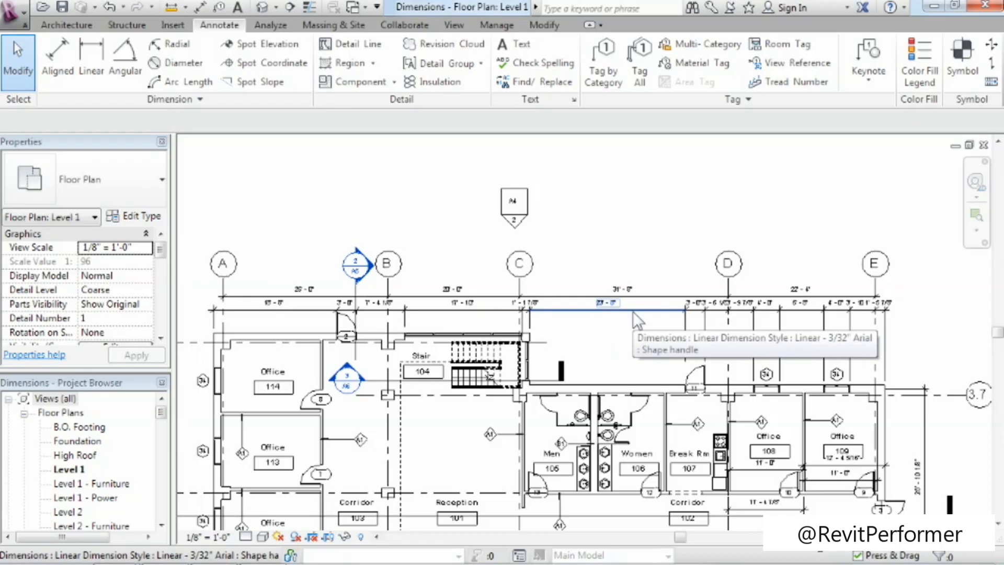
left_click(633, 312)
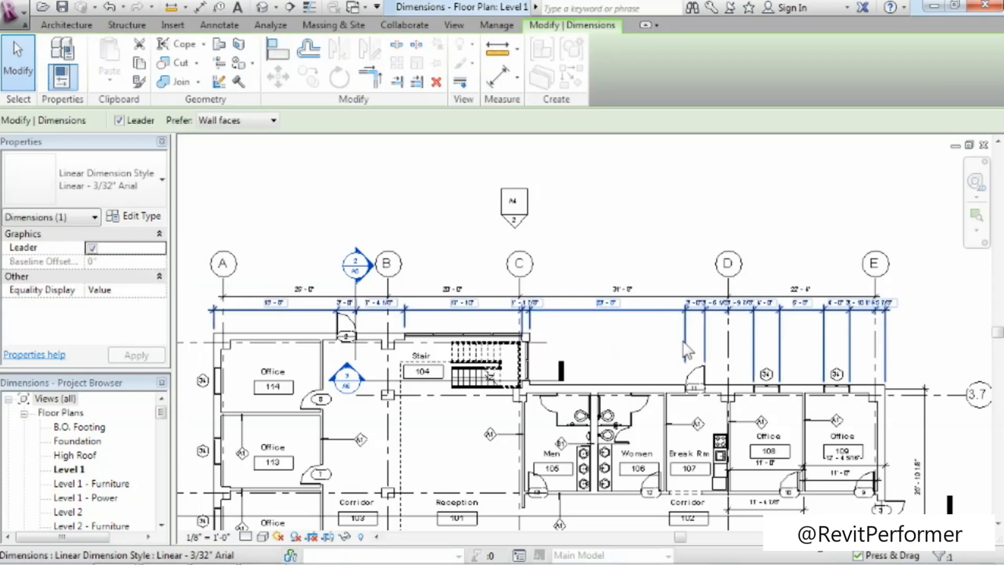
left_click(686, 334)
left_click(518, 311)
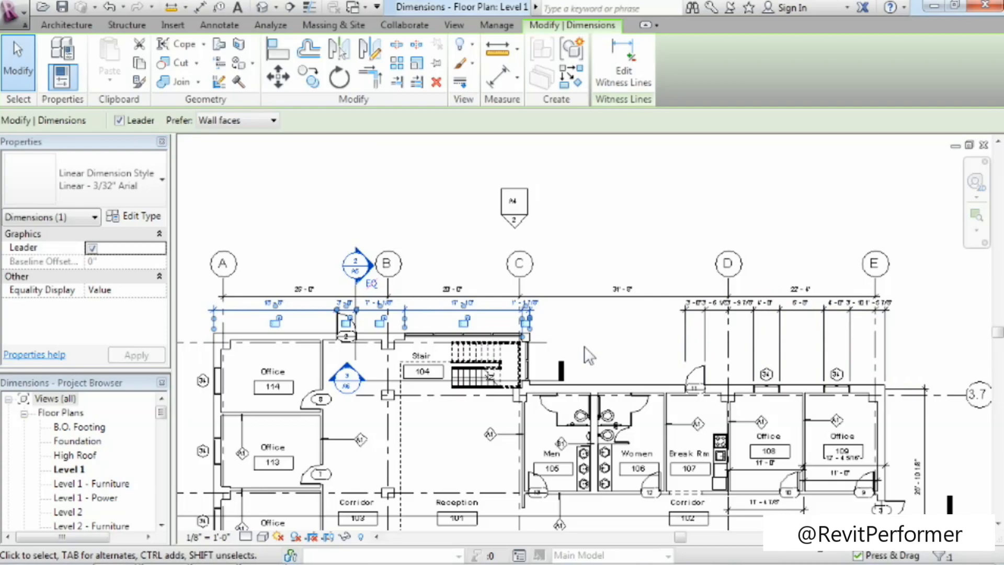
key("Escape")
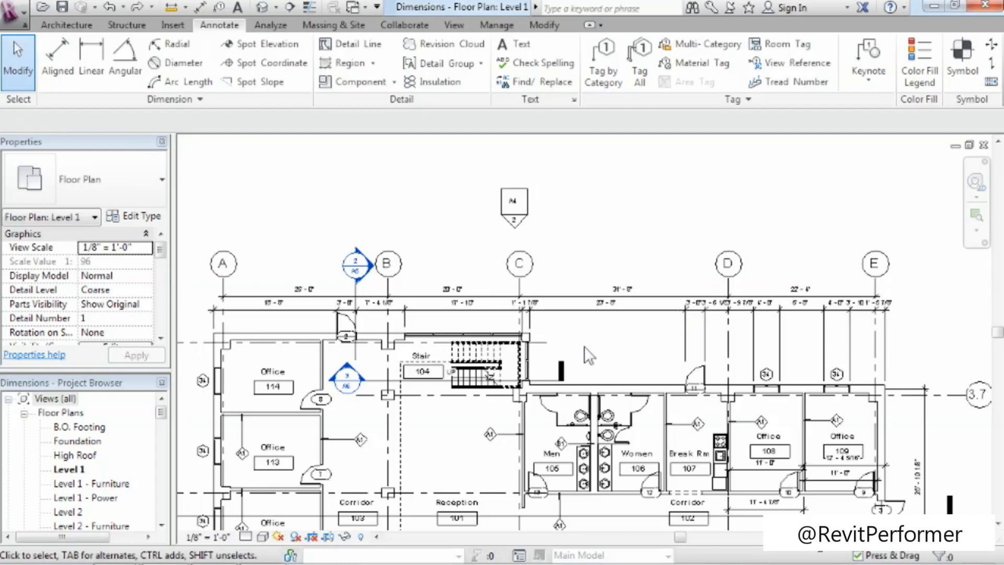
Replace the 17' - 10" dimension value between grids B and C with the text VIF.
scroll(460, 328, "up", 4)
scroll(461, 328, "up", 1)
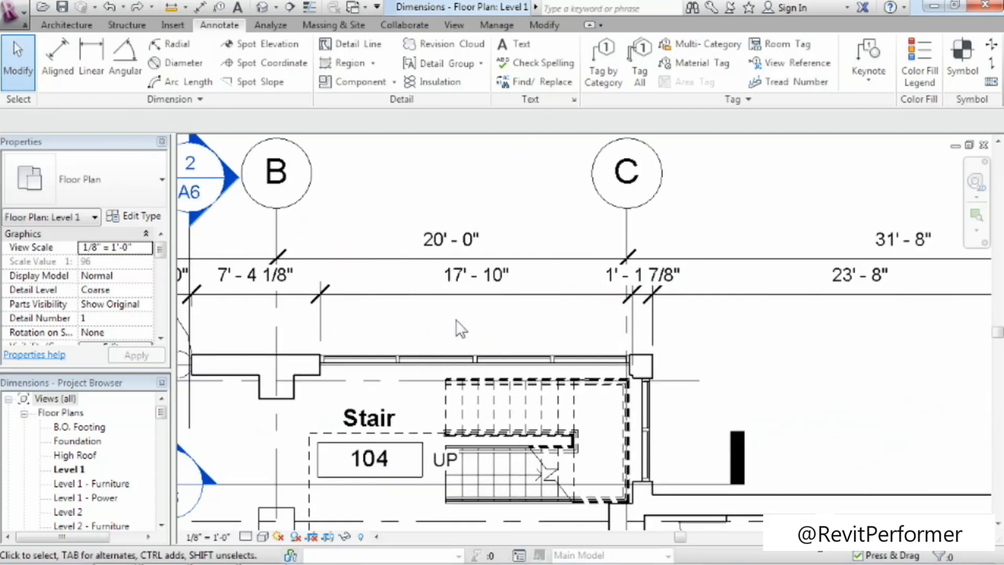
left_click(523, 296)
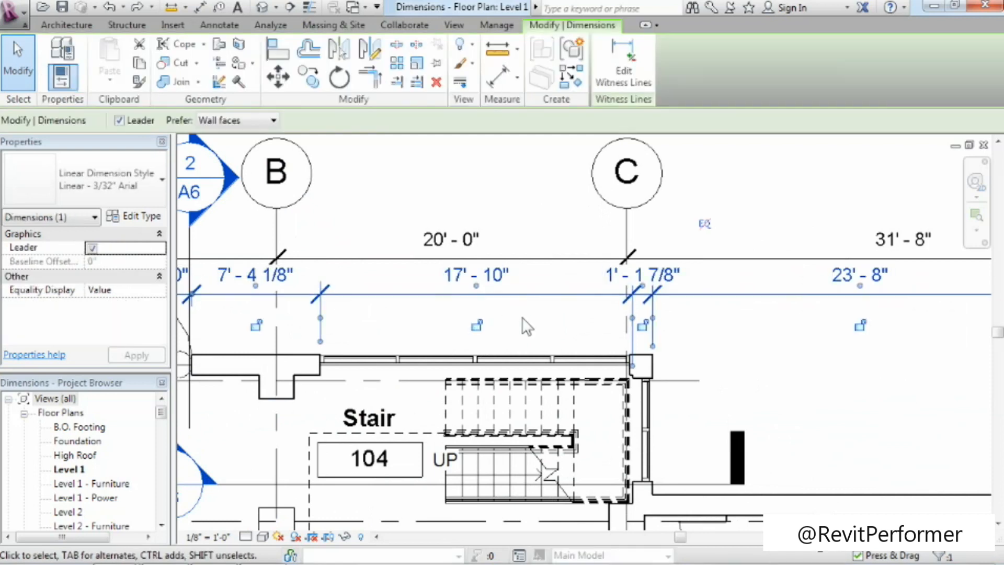
left_click(497, 283)
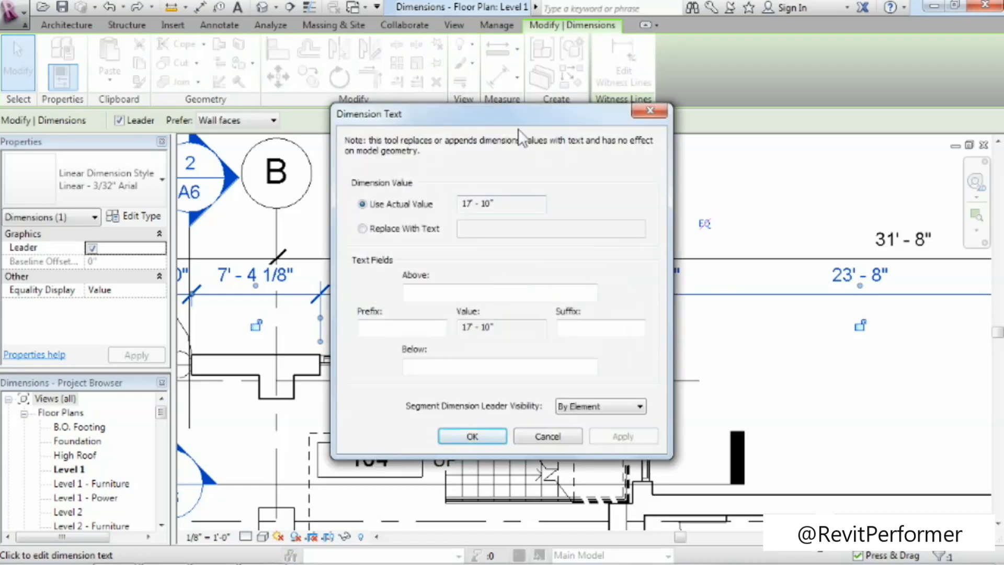
left_click_drag(522, 123, 713, 75)
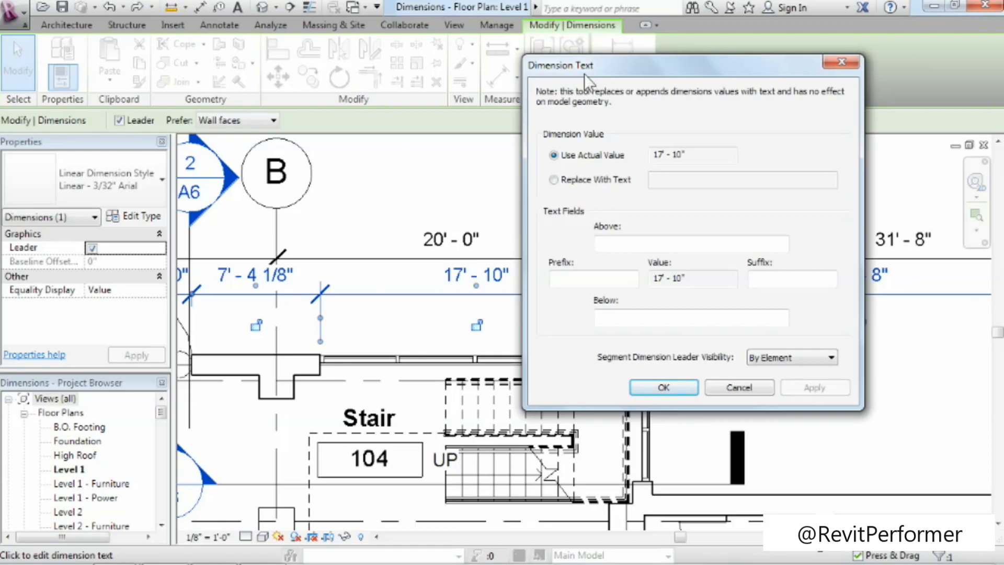
left_click_drag(669, 155, 611, 153)
left_click(573, 184)
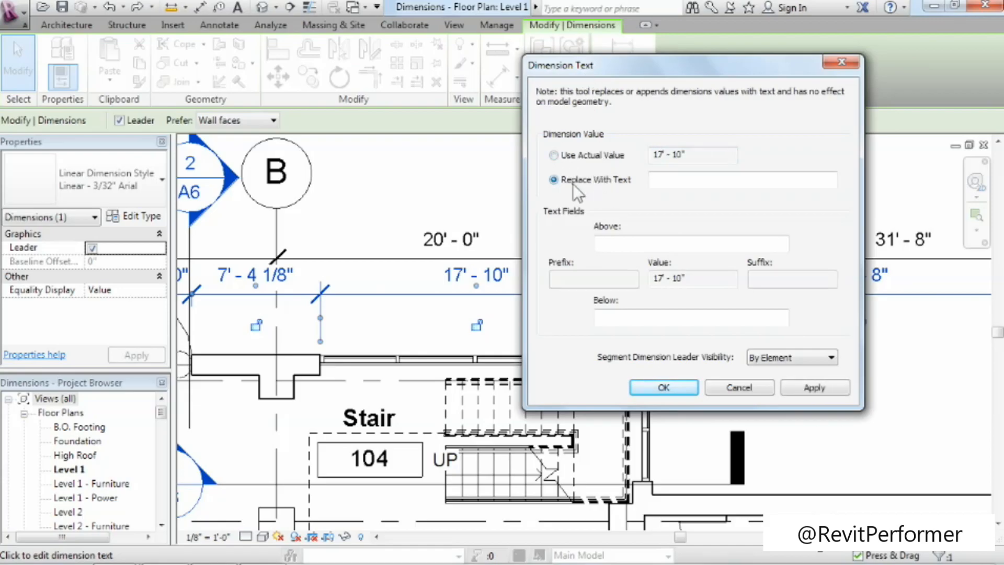
left_click(660, 177)
type("VIF")
left_click(660, 386)
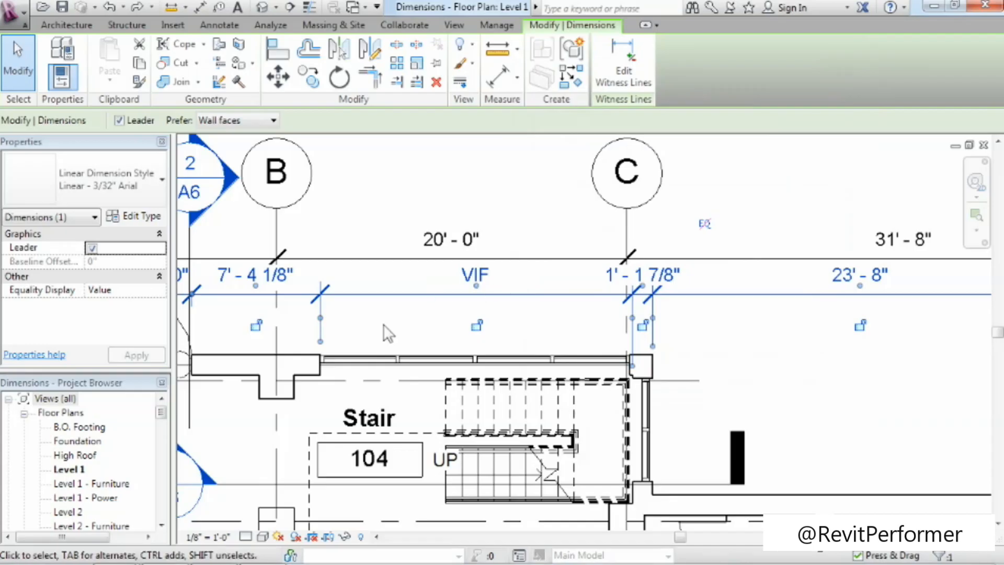
Try to override the same dimension segment with the numeric text 18'-0".
left_click(485, 276)
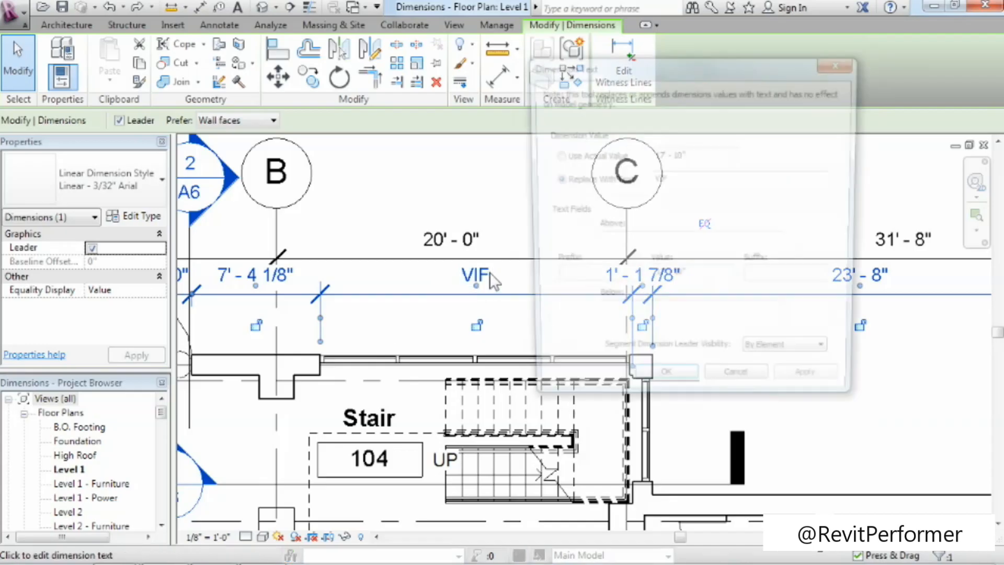
left_click(607, 180)
type("1")
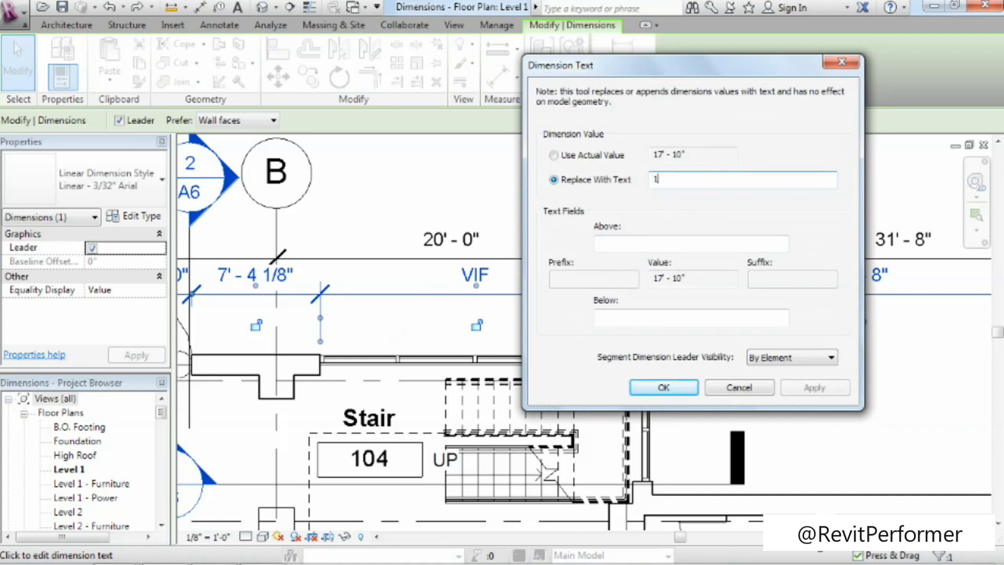
type("8'-0\"")
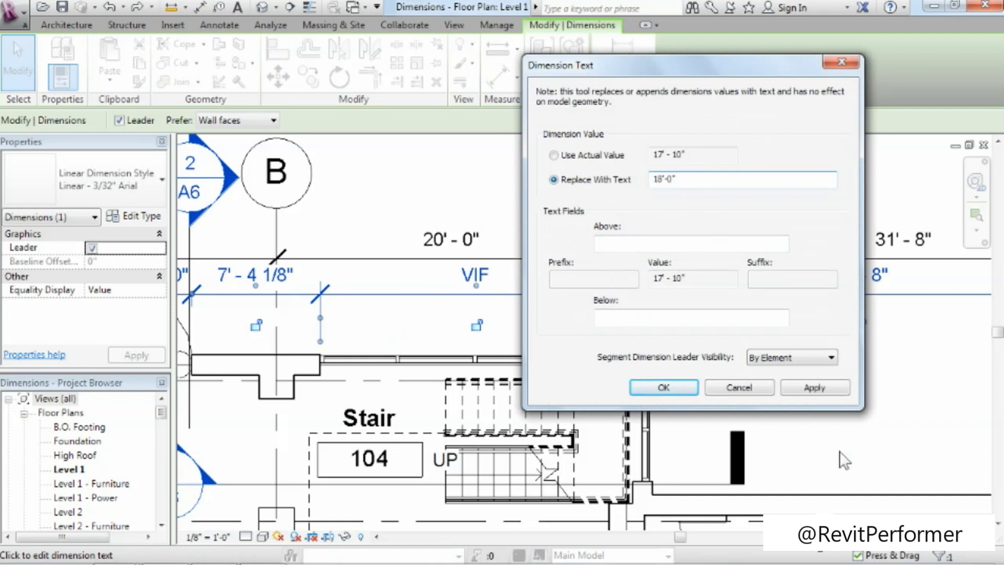
left_click(683, 383)
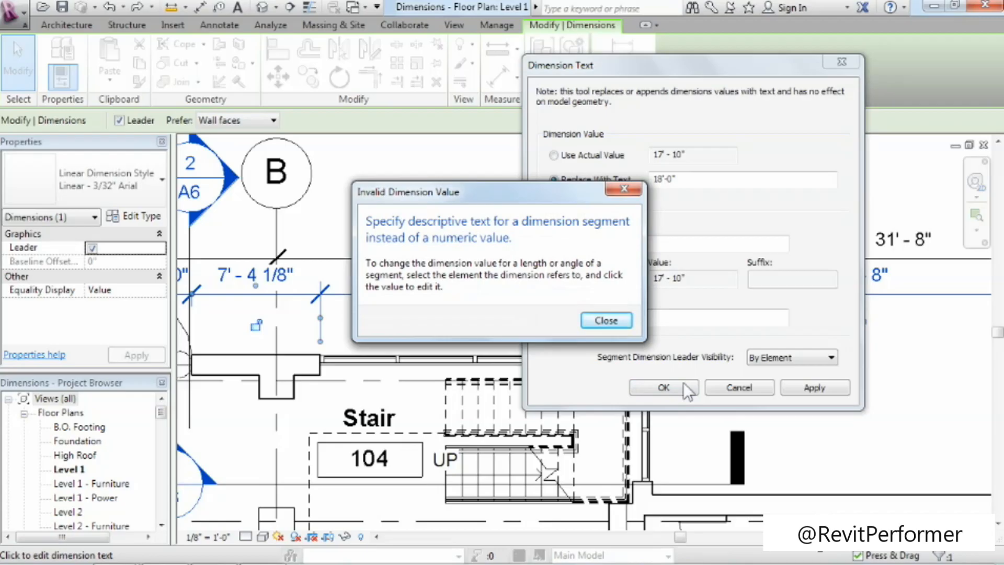
left_click(605, 319)
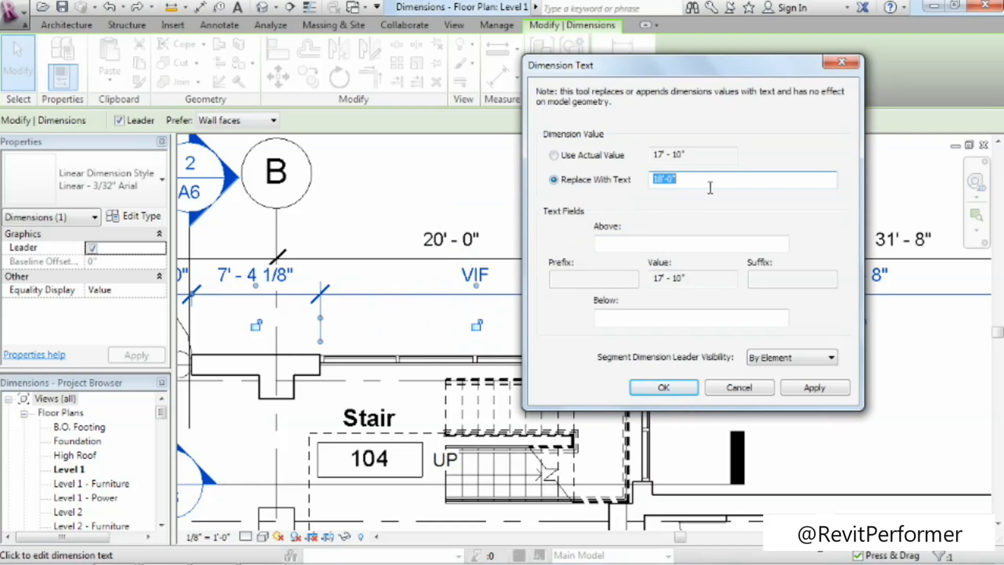
Restore the segment's actual value, add VIF below it, and deselect the dimension string.
left_click(588, 159)
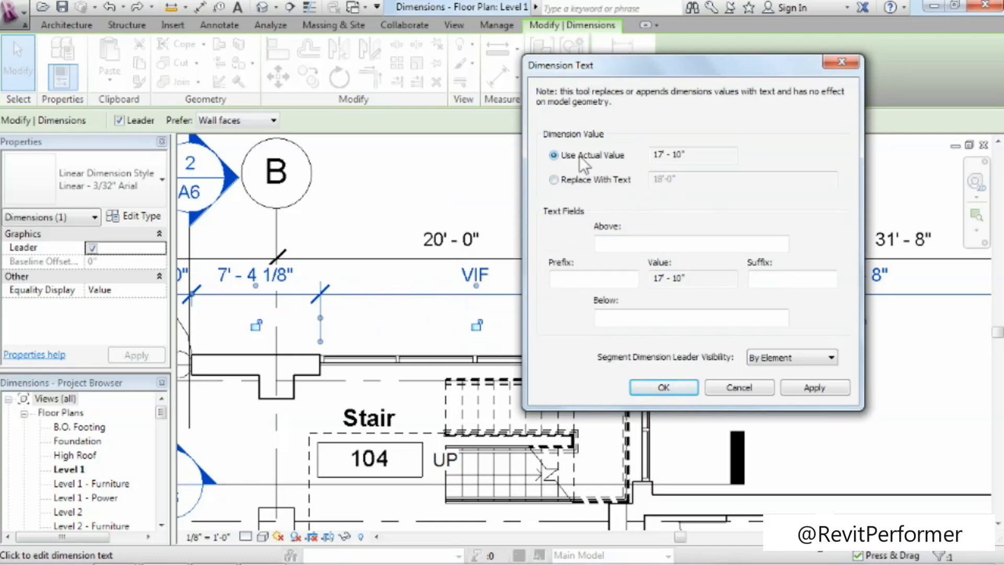
left_click(660, 324)
type("VIF")
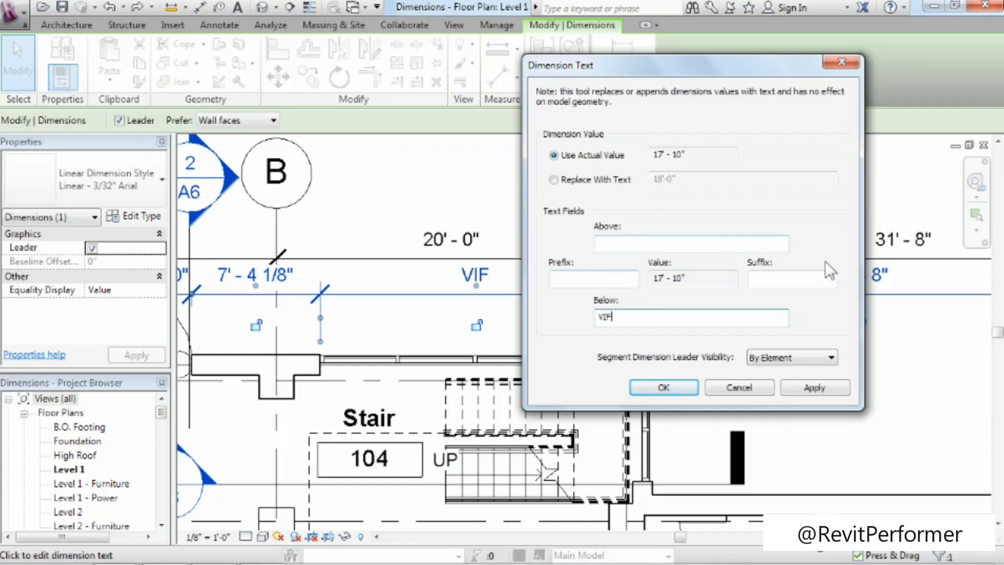
left_click(660, 387)
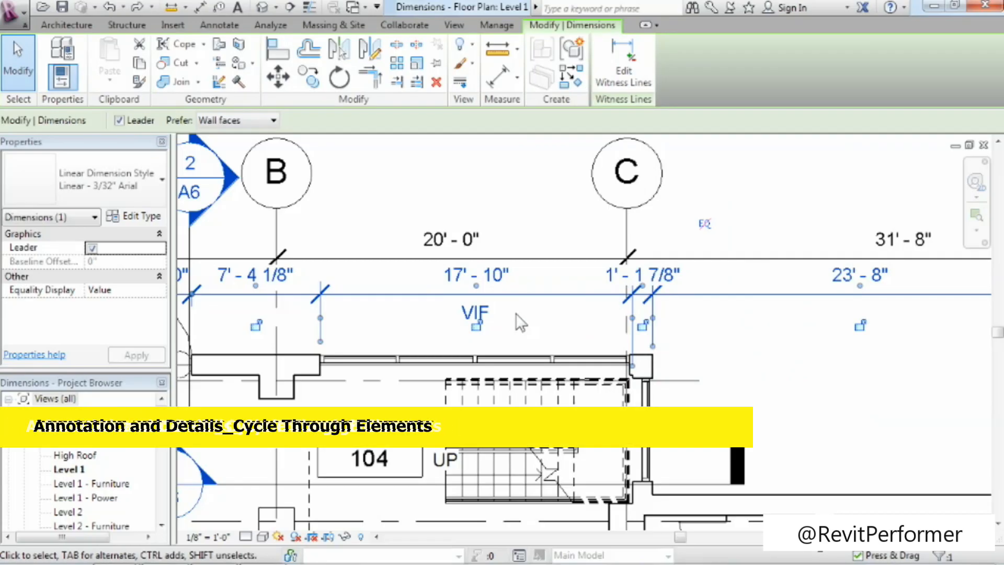
scroll(535, 312, "down", 2)
scroll(594, 366, "down", 3)
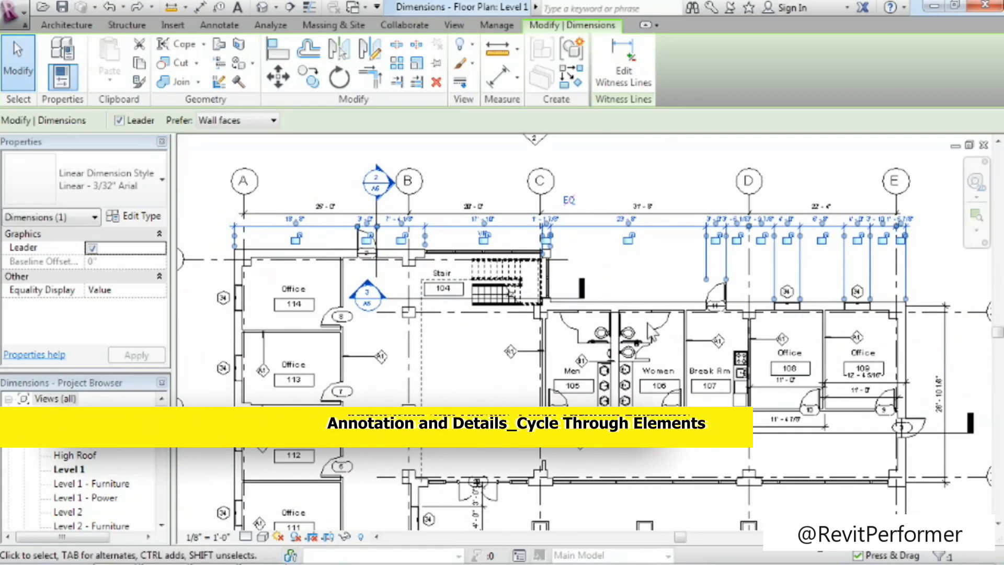
scroll(649, 331, "down", 3)
middle_click_drag(647, 314, 632, 276)
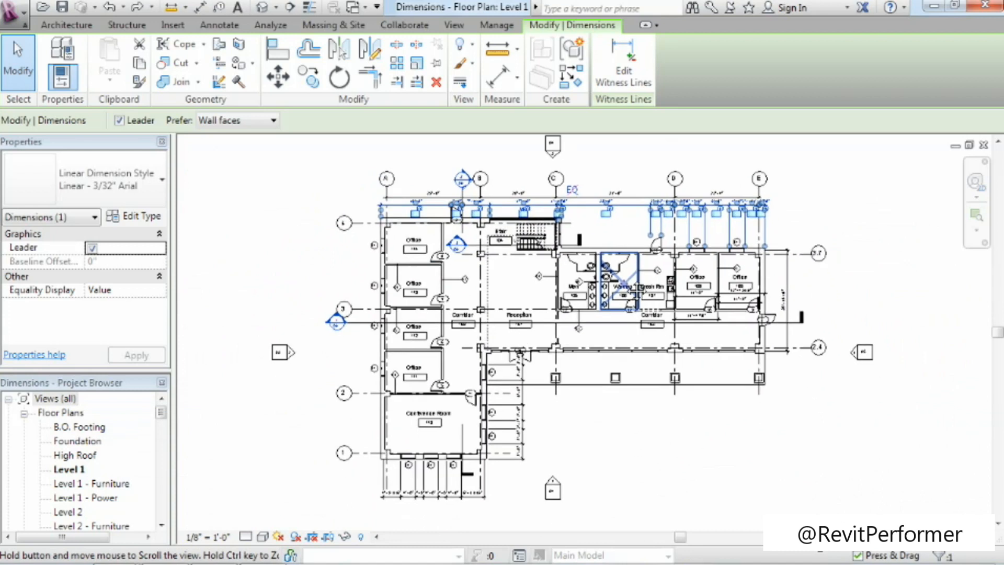
left_click(655, 447)
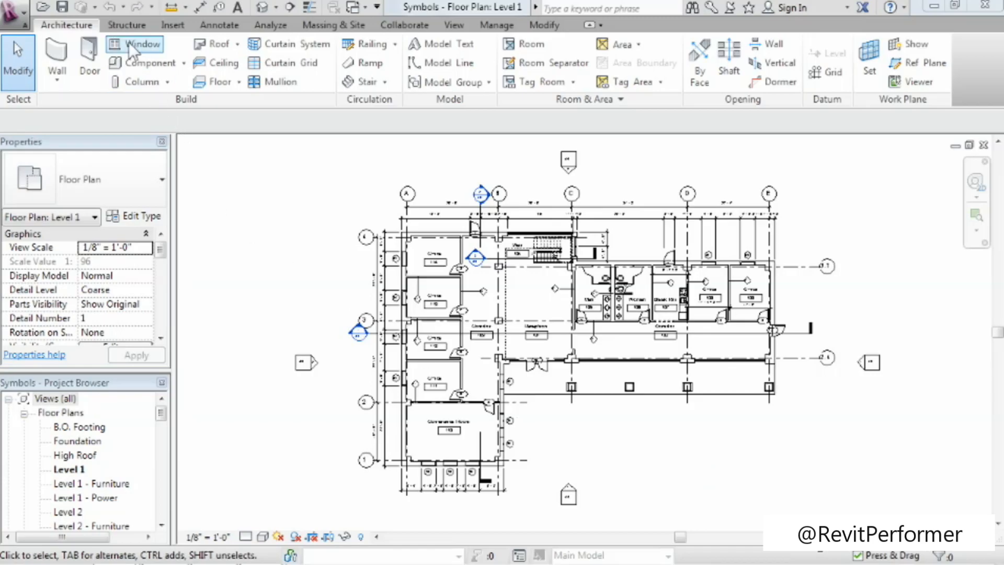
Place a Centerline symbol in the open area beside the stair's two vertical 4' - 0" dimensions.
left_click(219, 25)
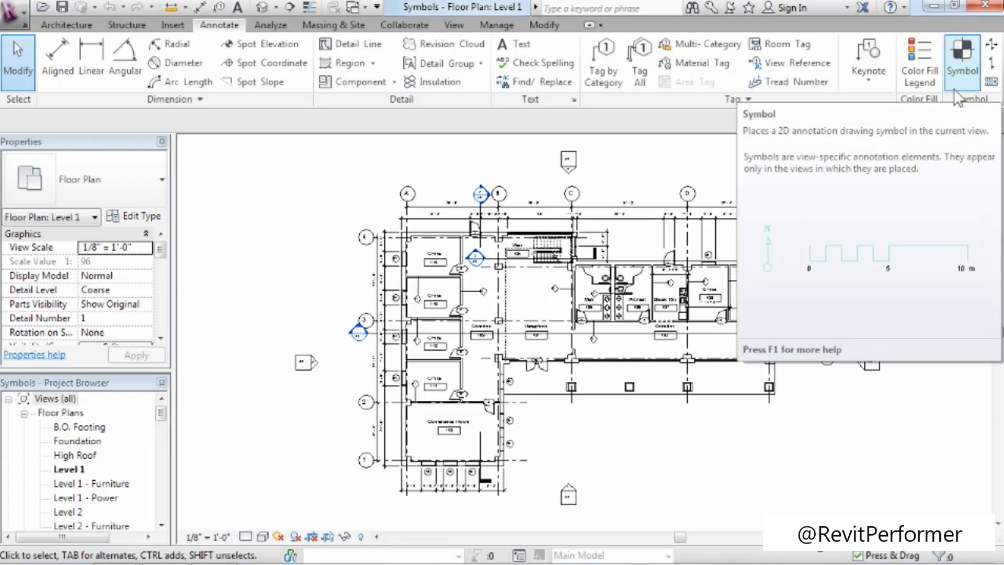
left_click(962, 57)
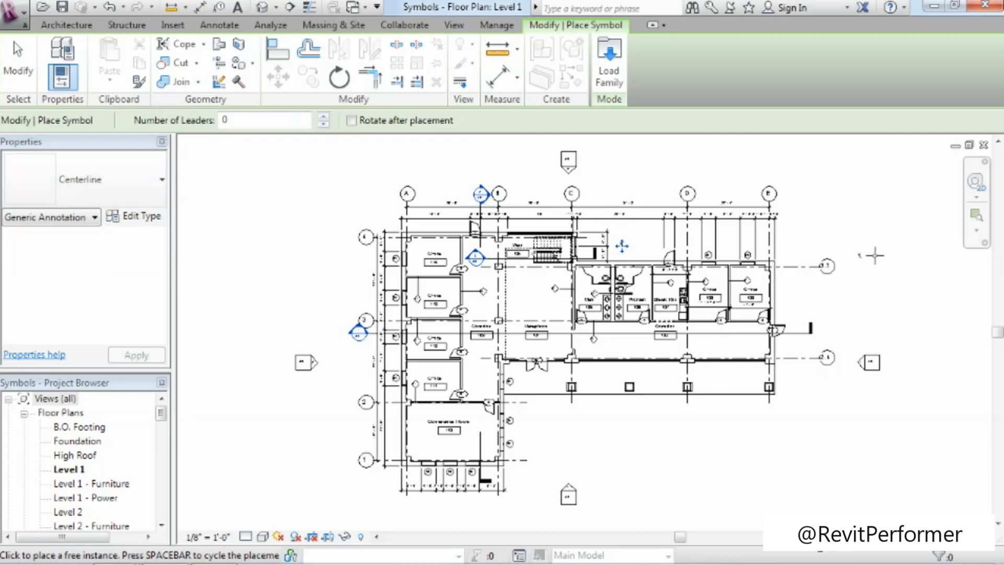
left_click(975, 230)
left_click_drag(566, 219, 664, 287)
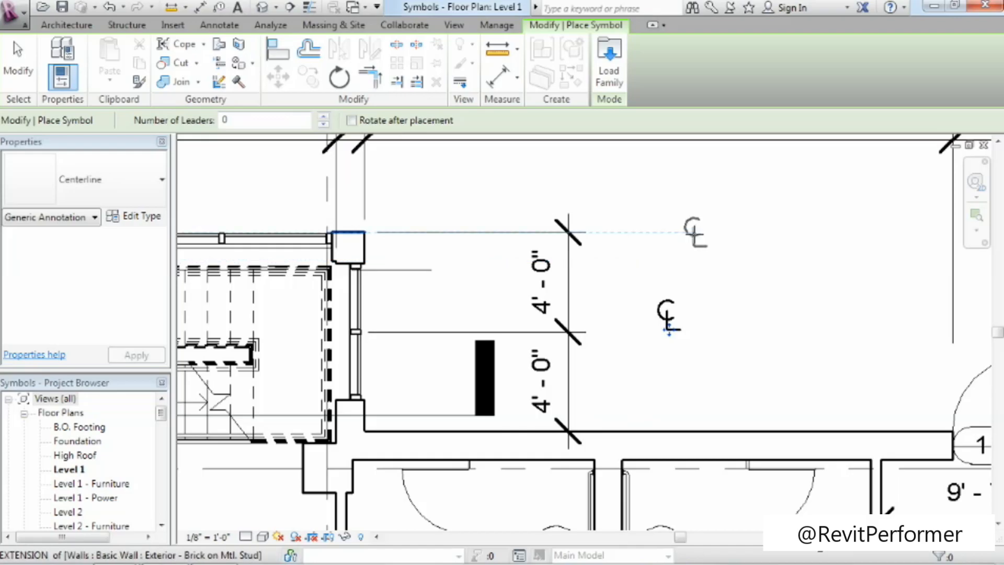
left_click(11, 71)
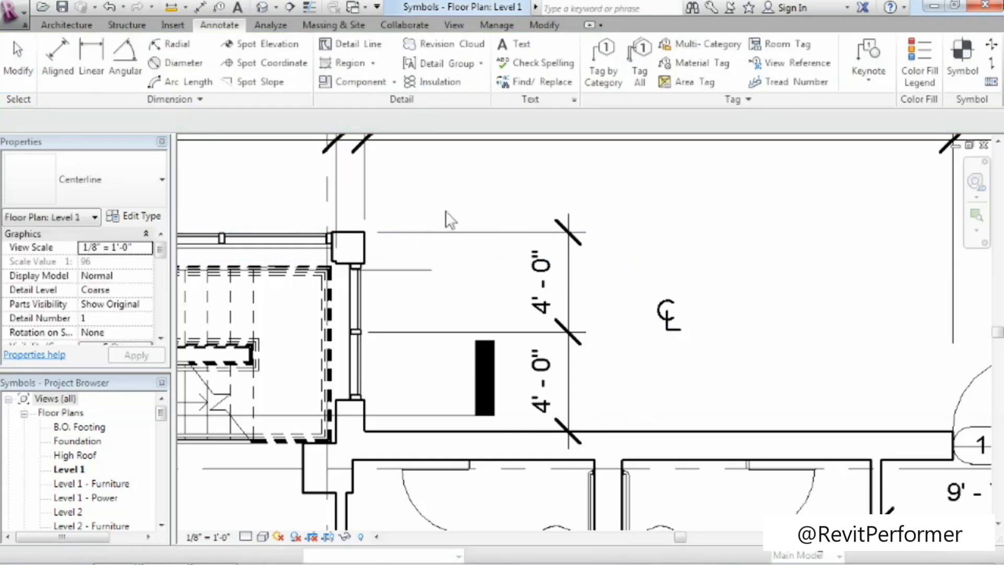
Rotate the centerline symbol 90° and move it to the end of the middle witness line between the two 4' - 0" dimensions.
left_click(673, 327)
mouse_move(672, 334)
left_mouse_down()
mouse_move(714, 294)
mouse_move(634, 341)
left_mouse_up()
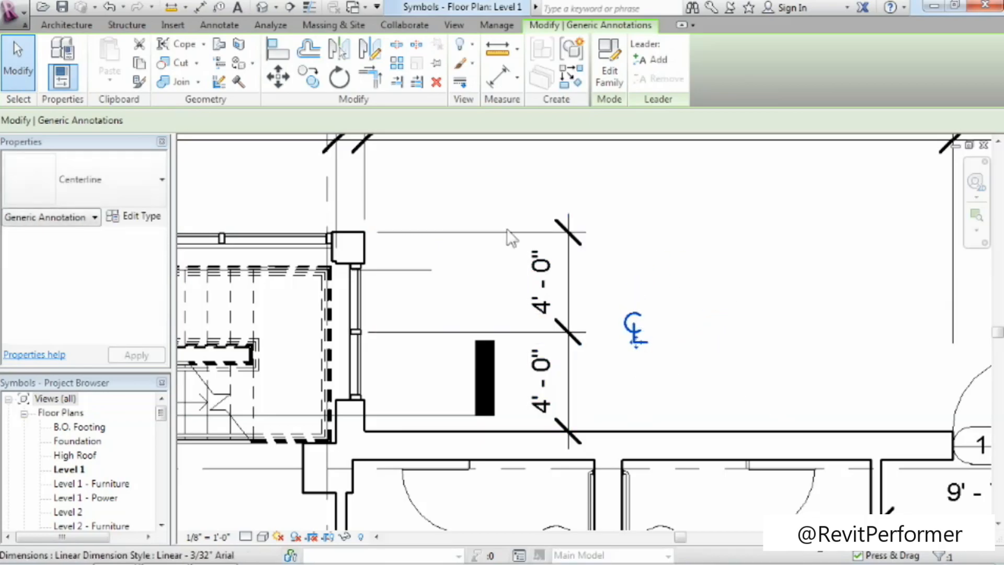
left_click(344, 78)
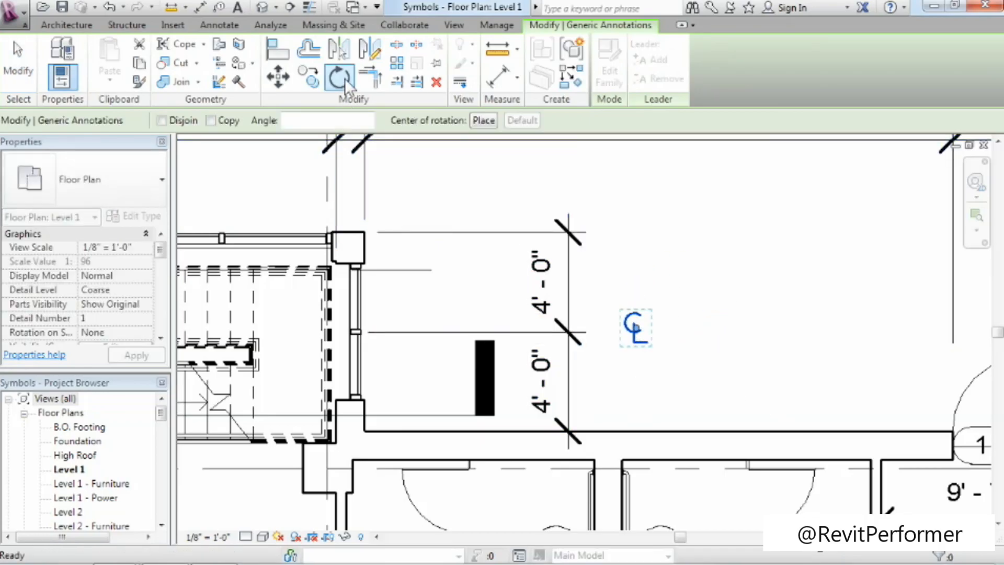
left_click(319, 119)
type("90")
key("Return")
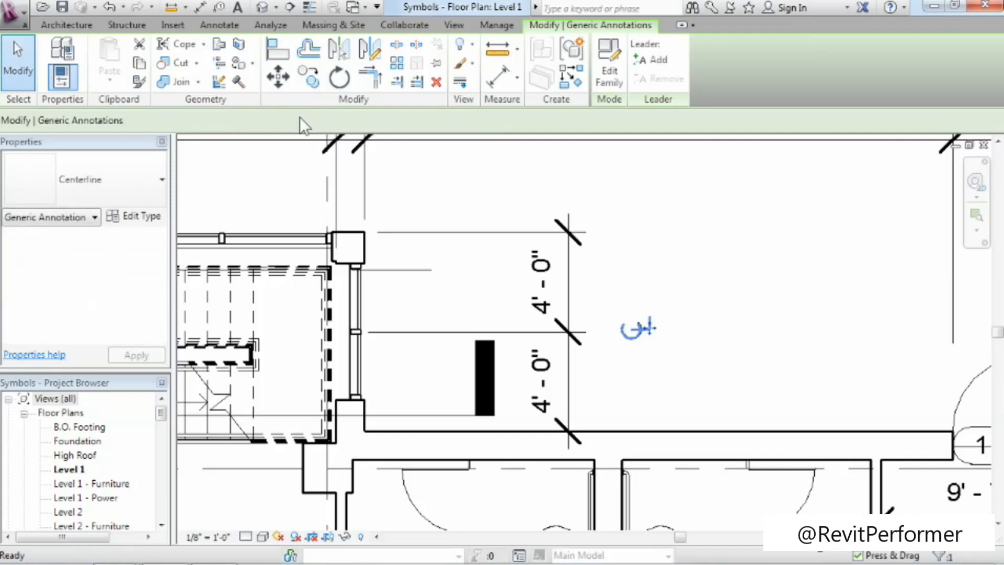
left_click_drag(650, 337, 609, 337)
left_click(620, 365)
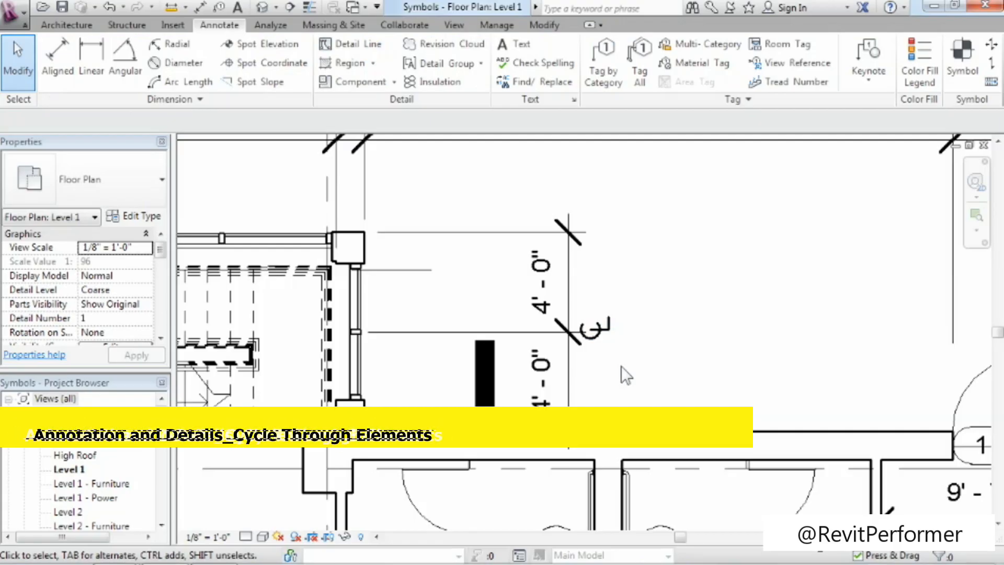
Place a North Arrow 1 symbol outside the building below grid E, with rotation after placement enabled and an angle of about 115°.
key("z")
key("a")
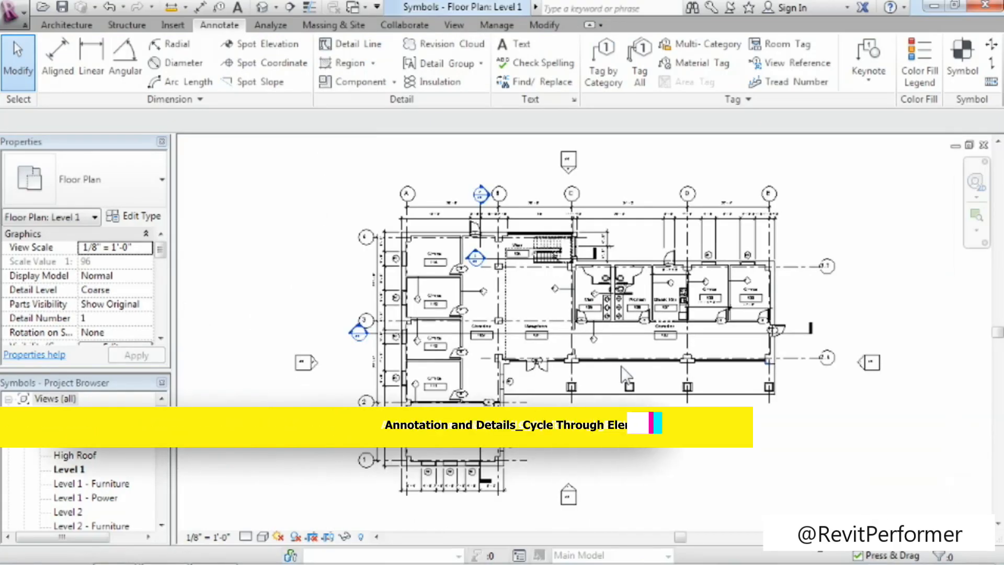
left_click(976, 59)
left_click(119, 193)
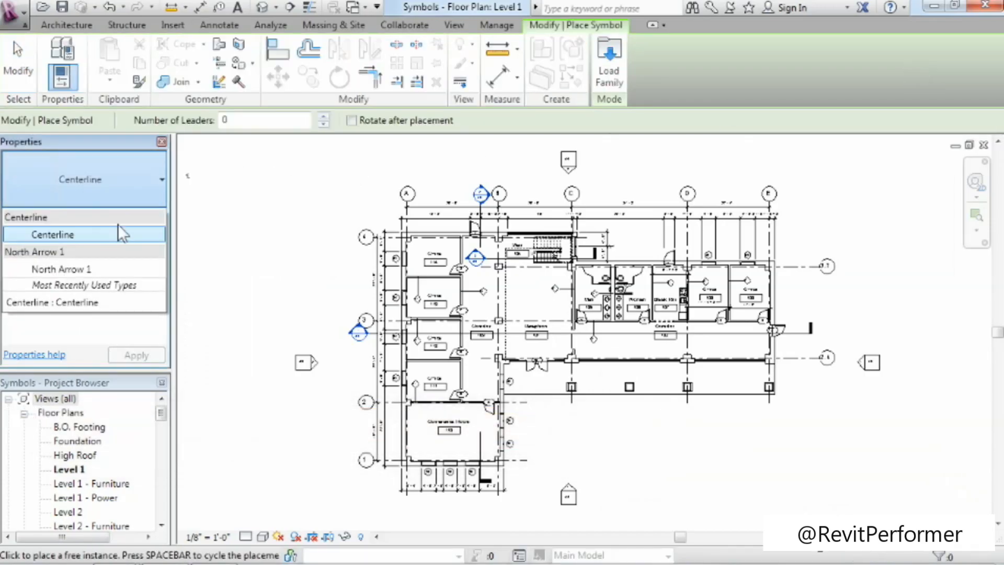
left_click(101, 269)
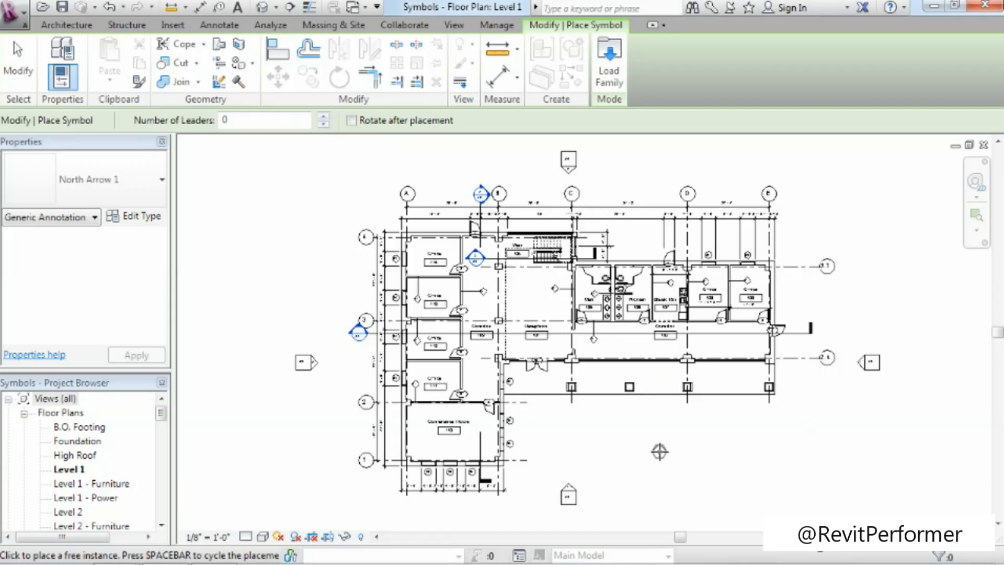
left_click(351, 120)
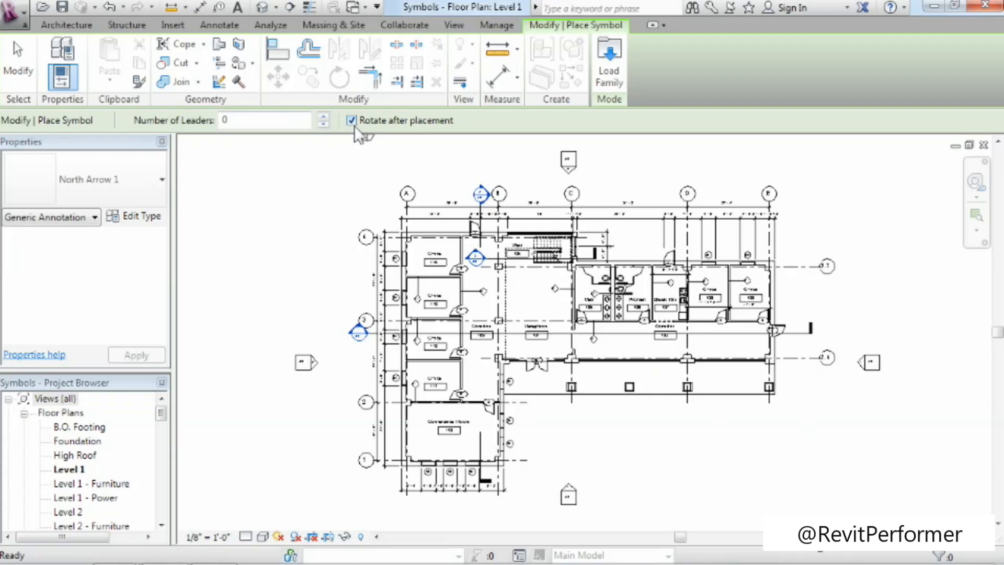
left_click(800, 446)
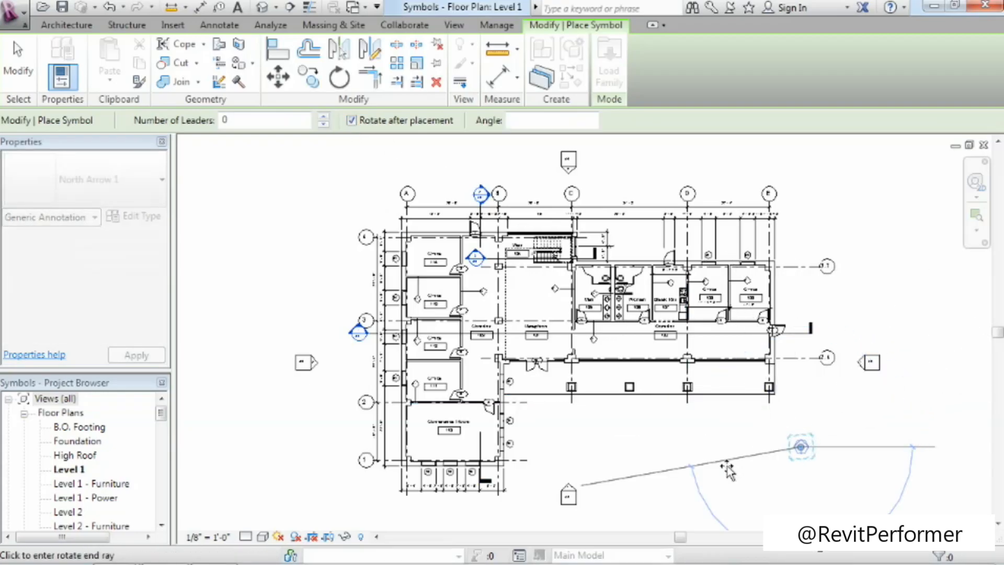
left_click(788, 422)
Rotate the placed north arrow clockwise to point diagonally toward the plan's upper left, and finish placing symbols.
scroll(795, 422, "up", 4)
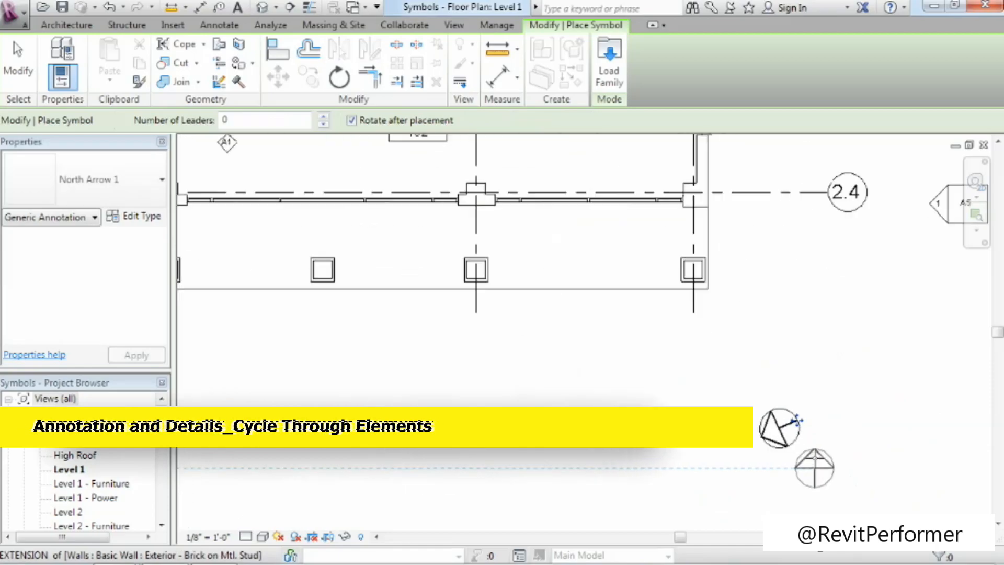
scroll(814, 468, "up", 1)
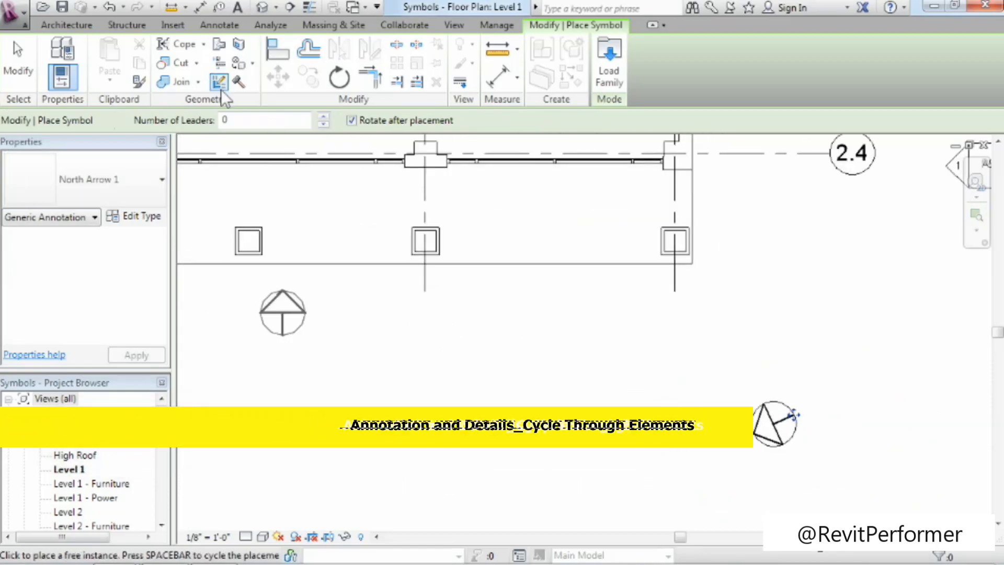
left_click(774, 424)
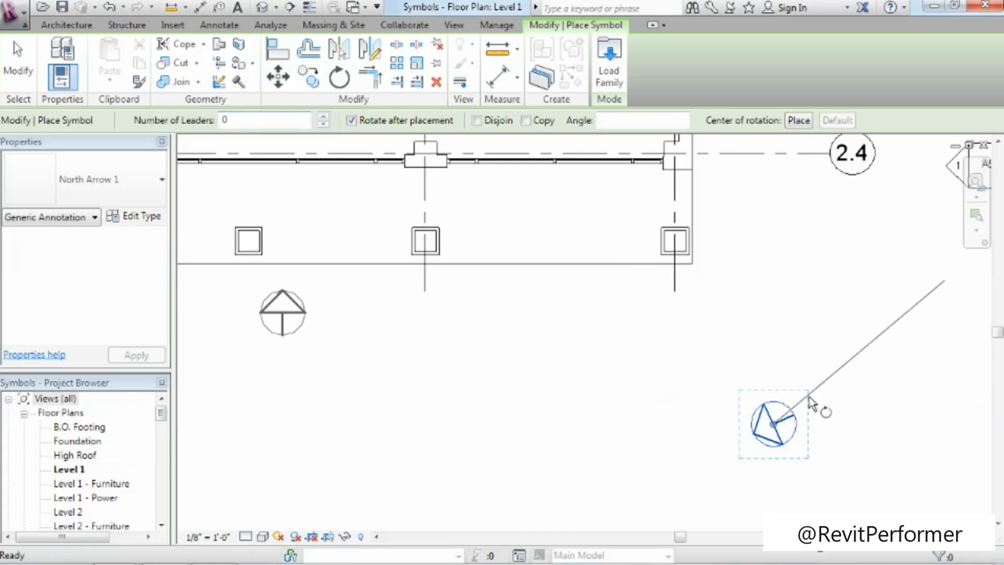
left_click(761, 363)
left_click(823, 359)
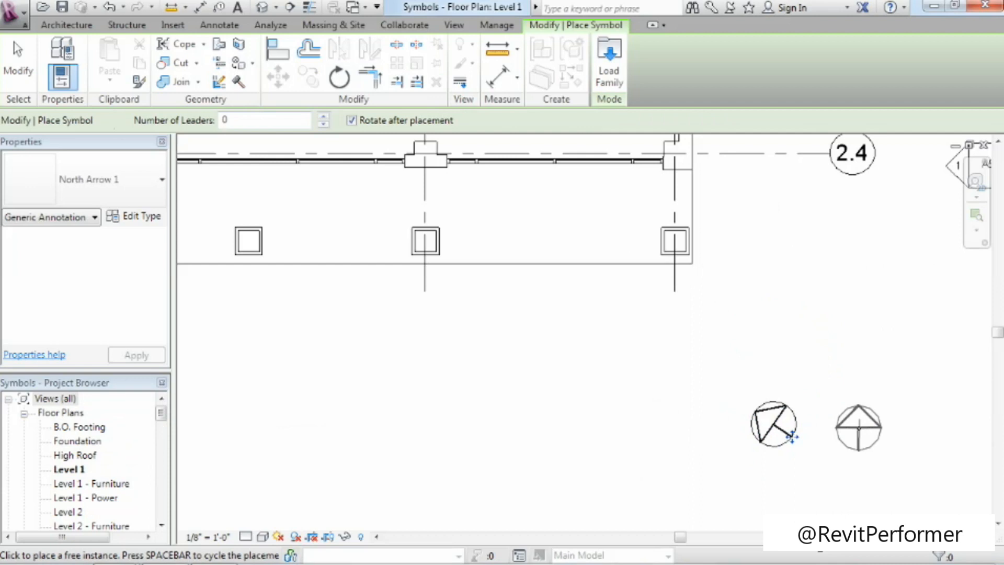
left_click(19, 68)
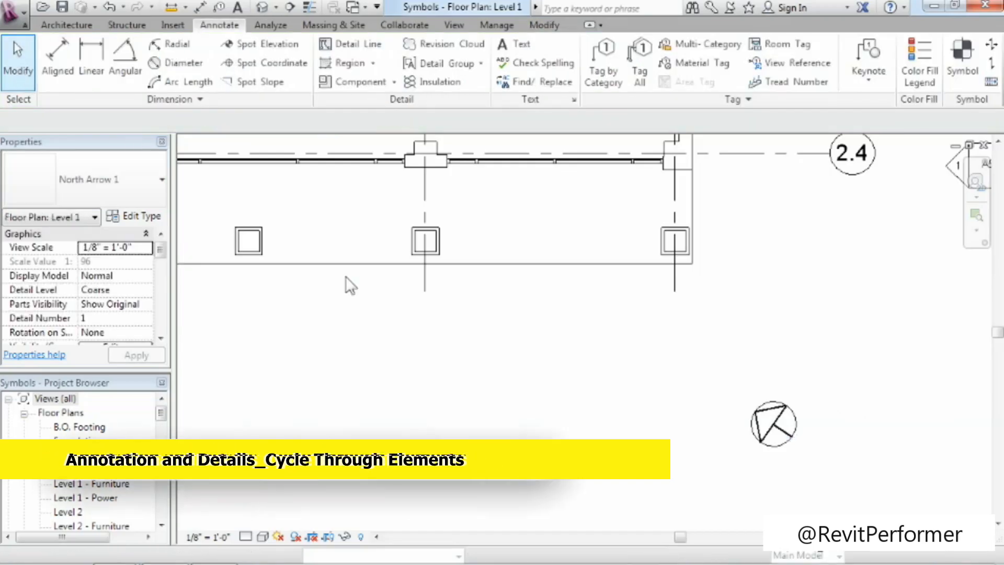
Start placing a symbol on the Level 1 plan and load the Graphic Scale1-8 family from the US Imperial Annotations folder.
scroll(527, 402, "down", 1)
scroll(527, 399, "down", 3)
middle_click_drag(507, 403, 638, 436)
left_click(961, 62)
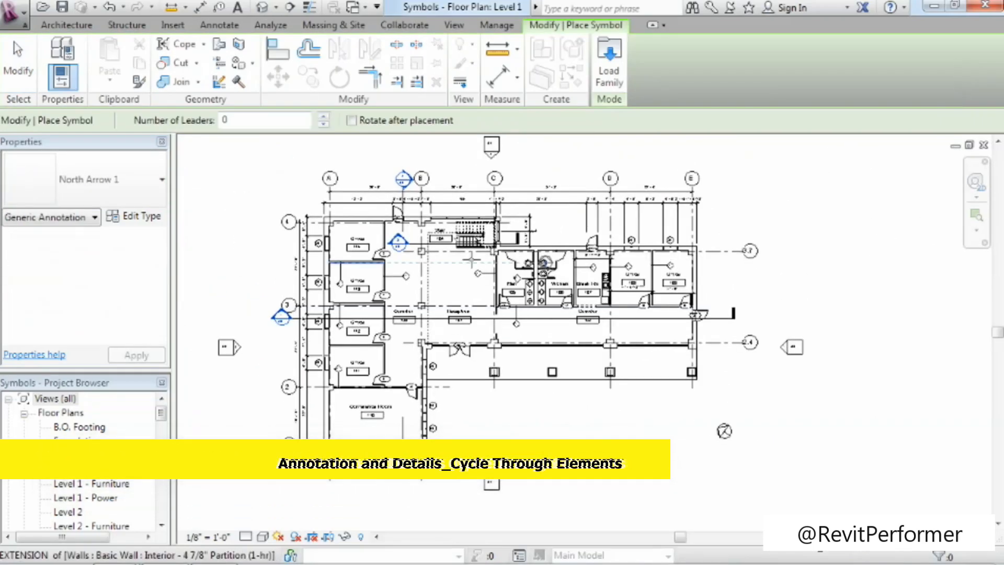
left_click(115, 191)
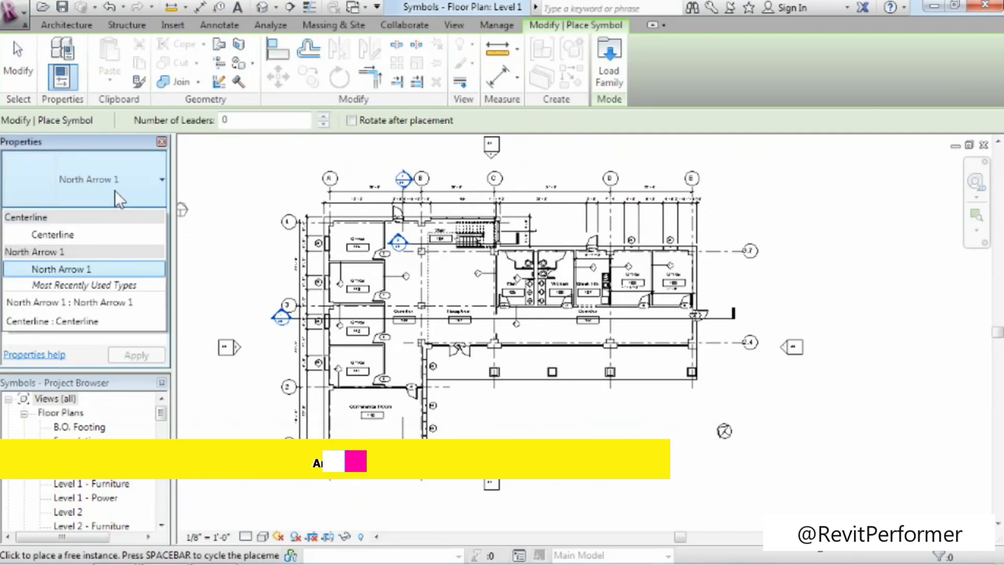
left_click(121, 150)
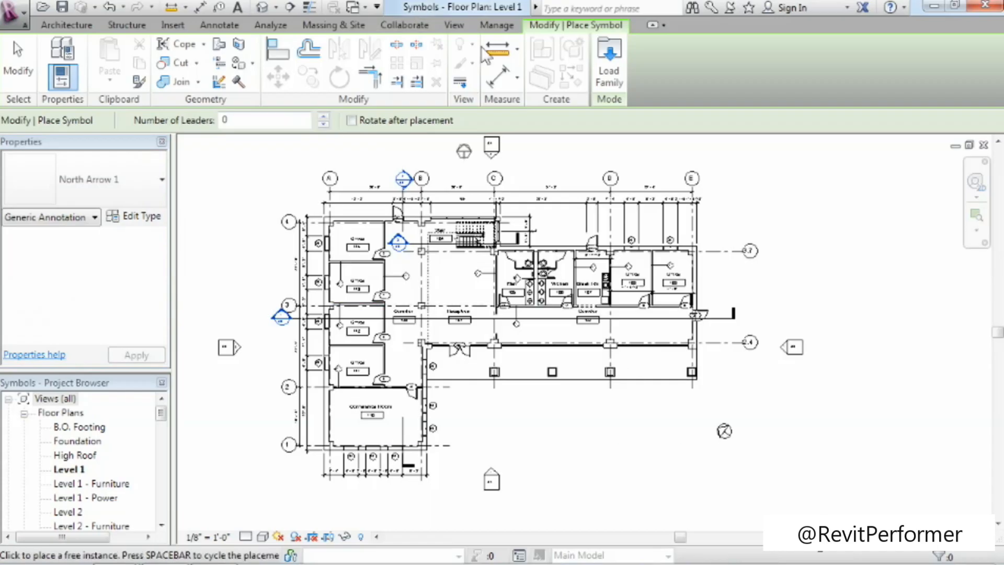
left_click(598, 75)
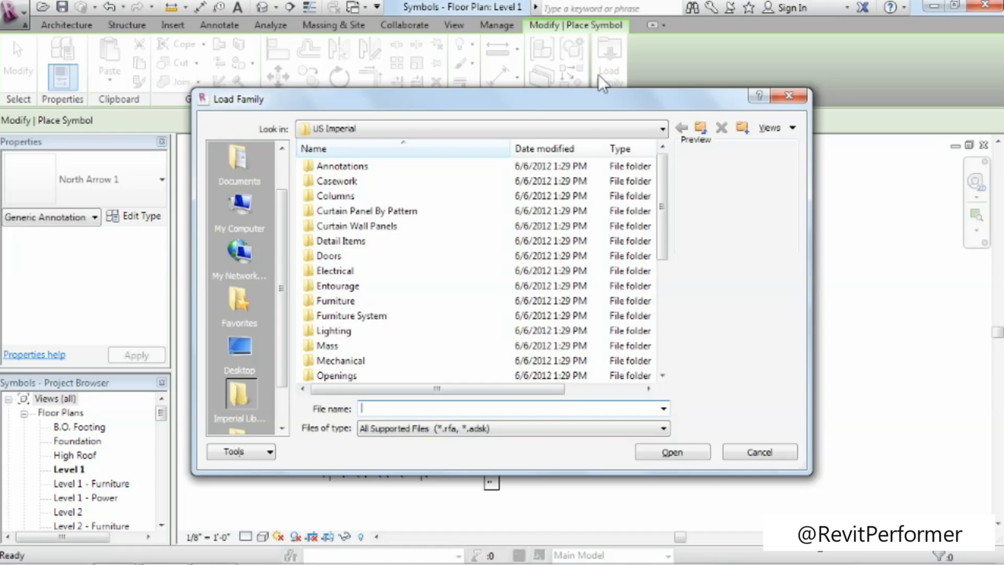
double_click(324, 167)
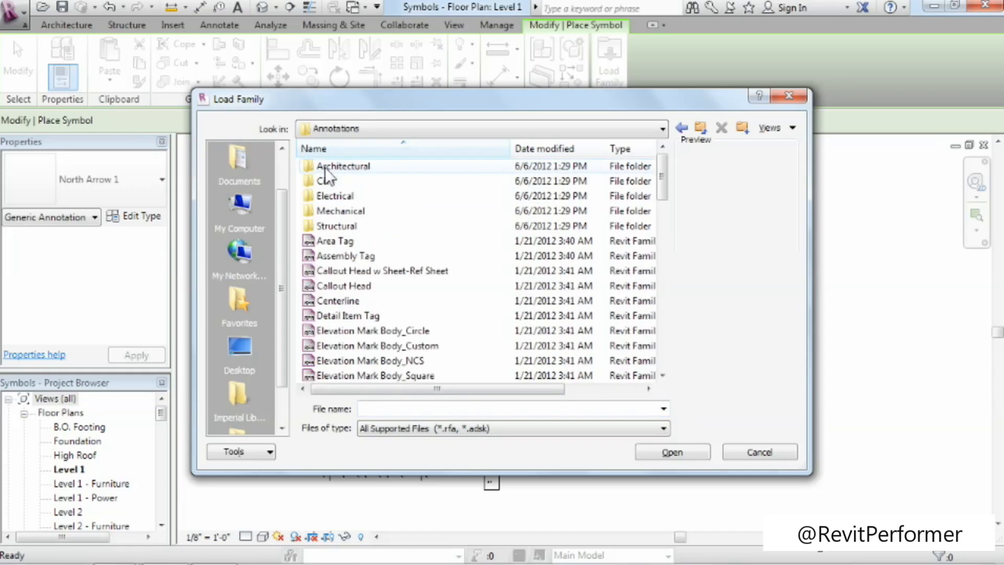
mouse_move(662, 175)
left_mouse_down()
mouse_move(677, 276)
mouse_move(662, 324)
mouse_move(676, 179)
mouse_move(674, 190)
left_mouse_up()
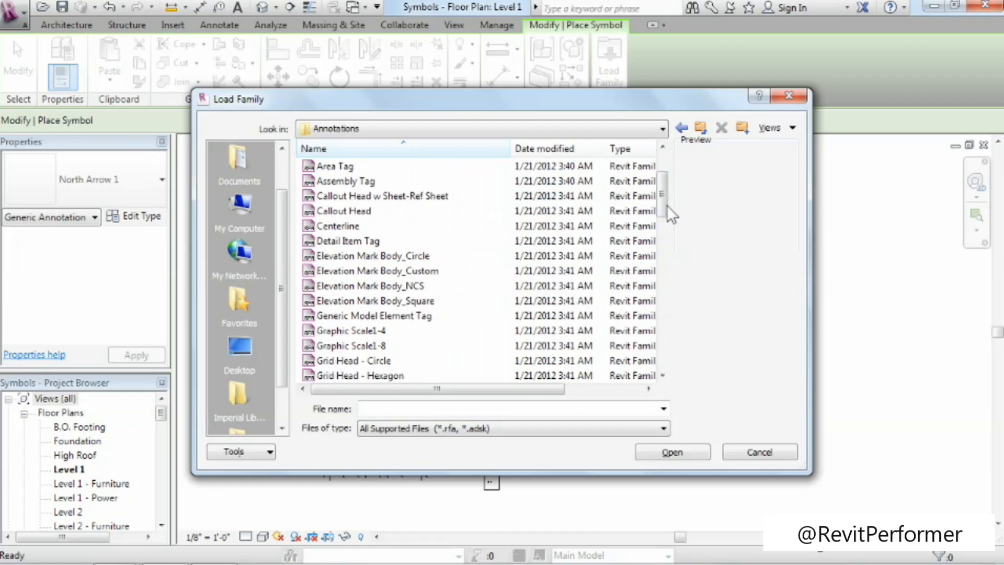
left_click(339, 348)
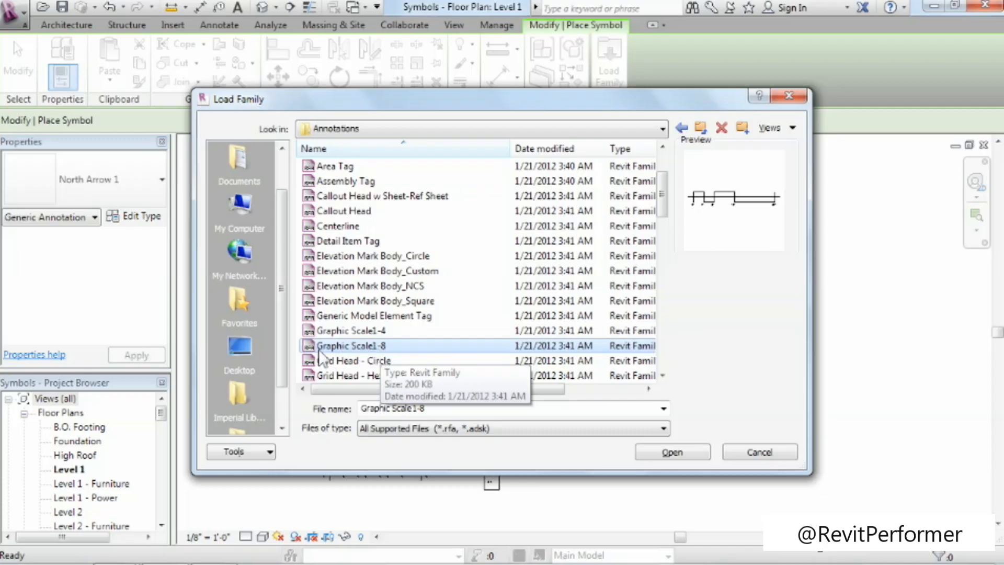
left_click(672, 454)
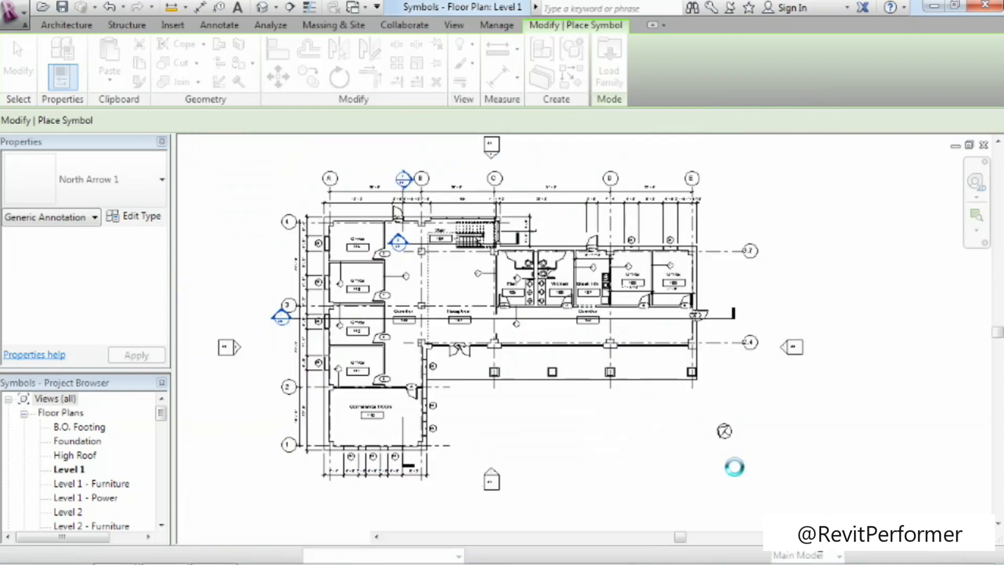
Place the Graphic Scale 1-8 symbol just below the north arrow and finish placing symbols.
left_click(669, 458)
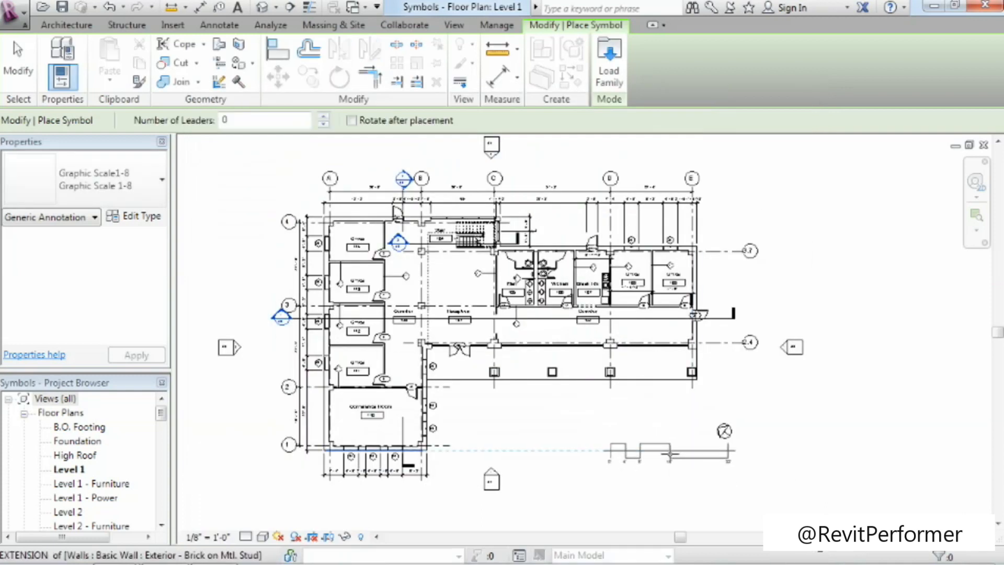
left_click(18, 65)
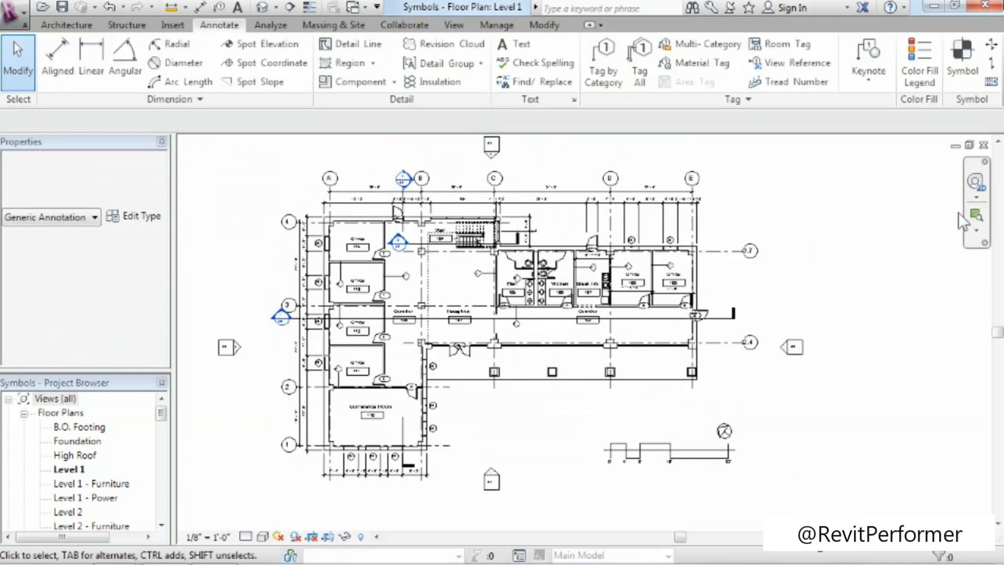
left_click(976, 215)
left_click_drag(597, 414, 747, 478)
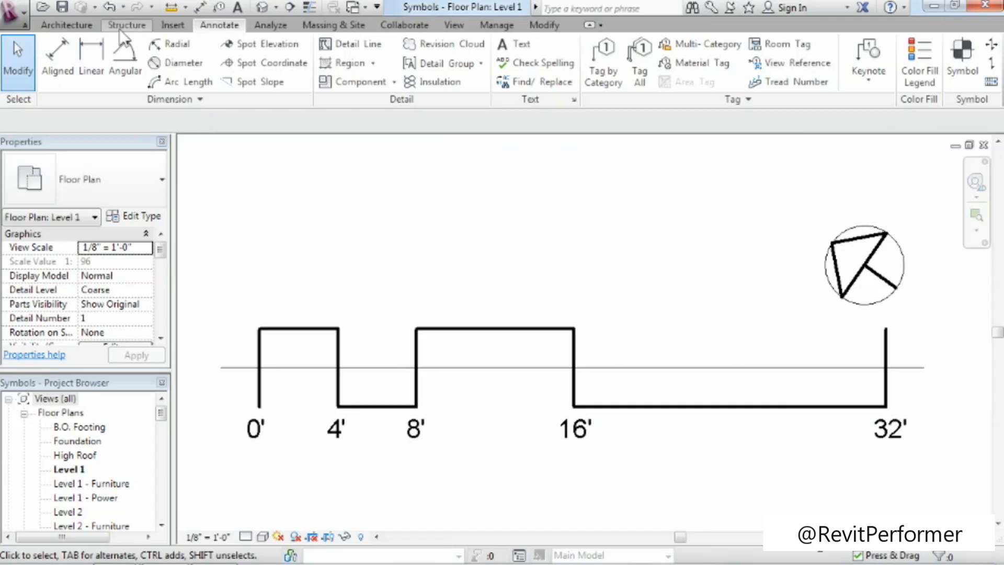
left_click(959, 330)
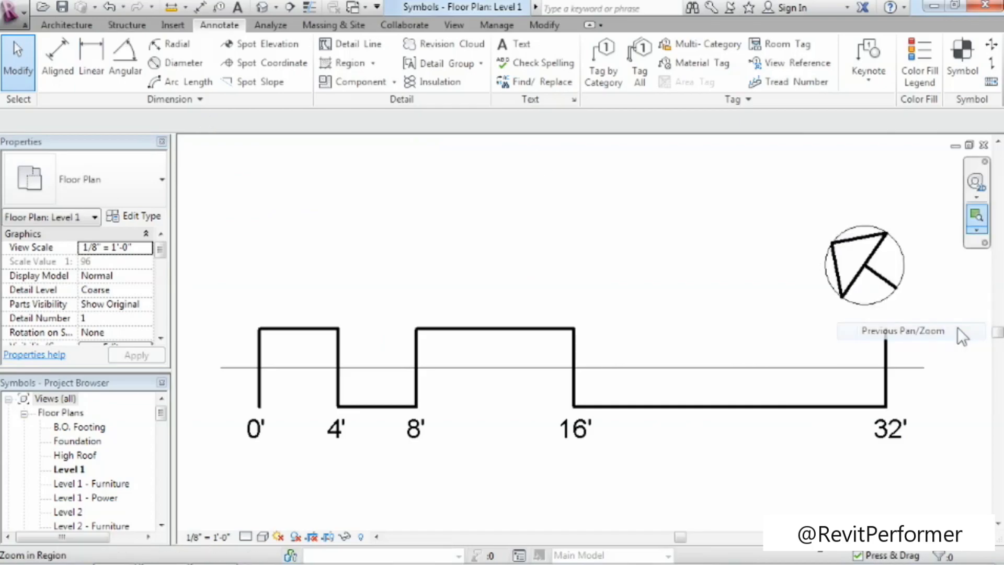
Open sheet A1 - Floor Plans and examine how the graphic scale and north arrow appear in the Level 1 viewport.
left_click_drag(160, 413, 161, 464)
double_click(76, 427)
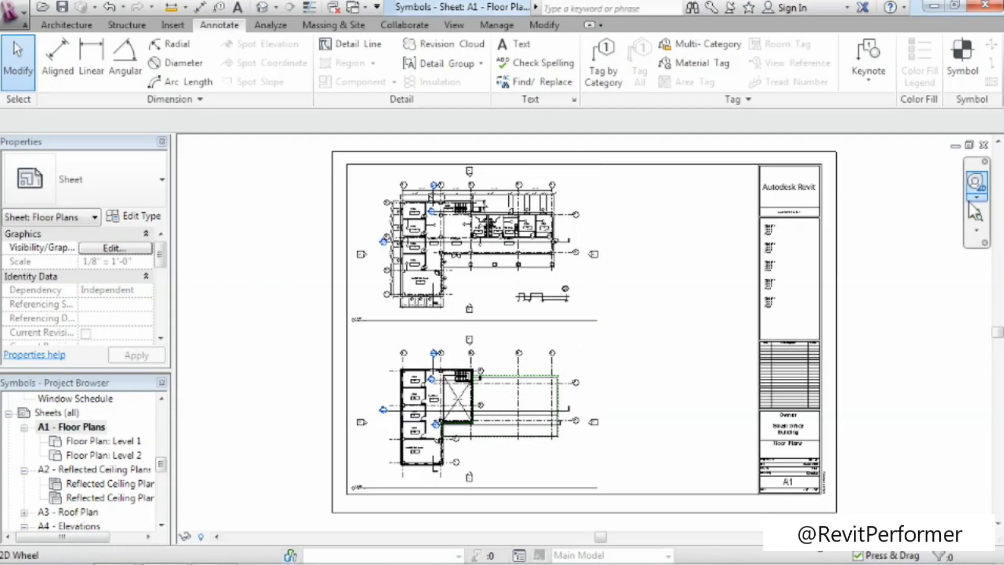
left_click(976, 215)
left_click_drag(334, 166, 619, 404)
scroll(749, 358, "up", 2)
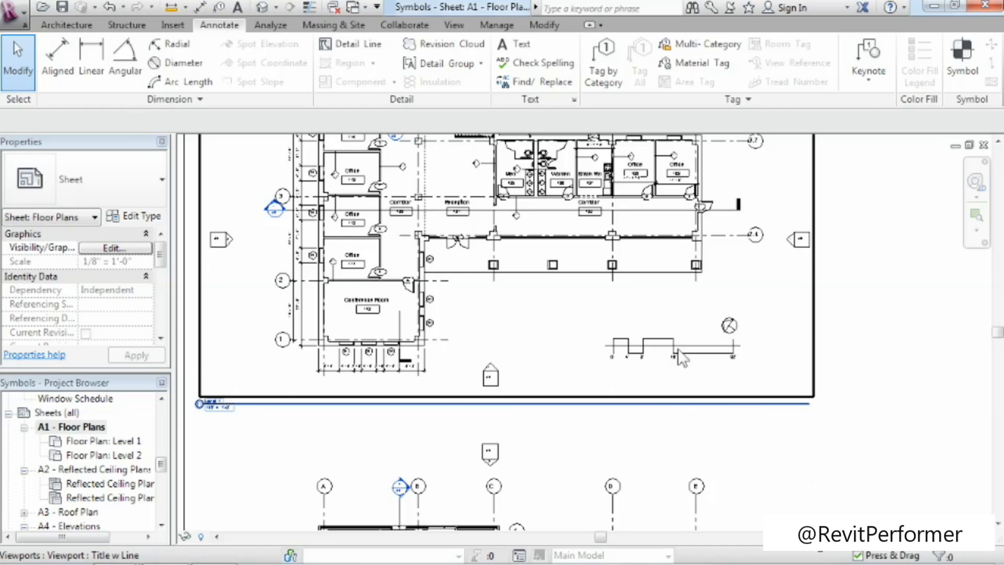
scroll(670, 372, "up", 3)
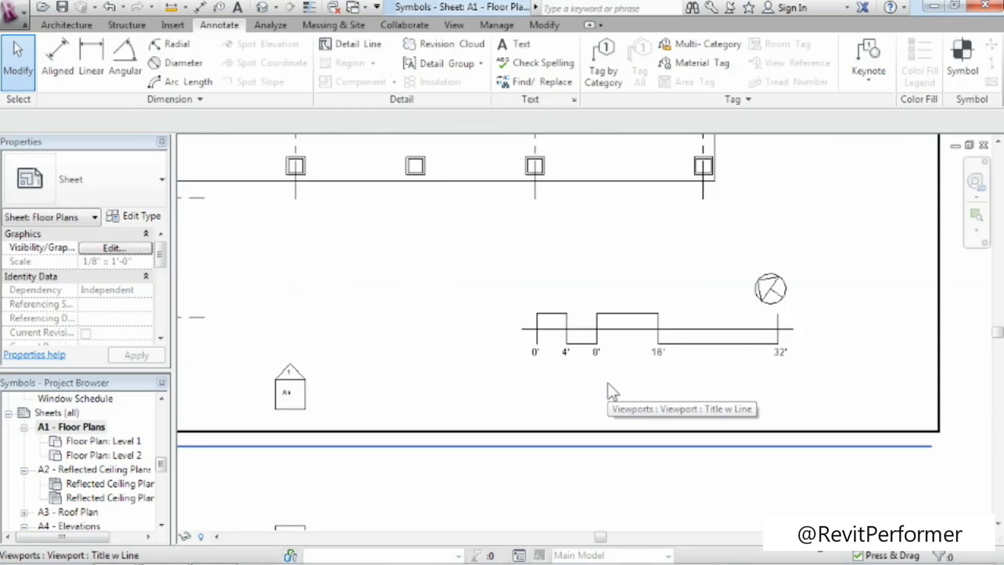
scroll(607, 382, "down", 3)
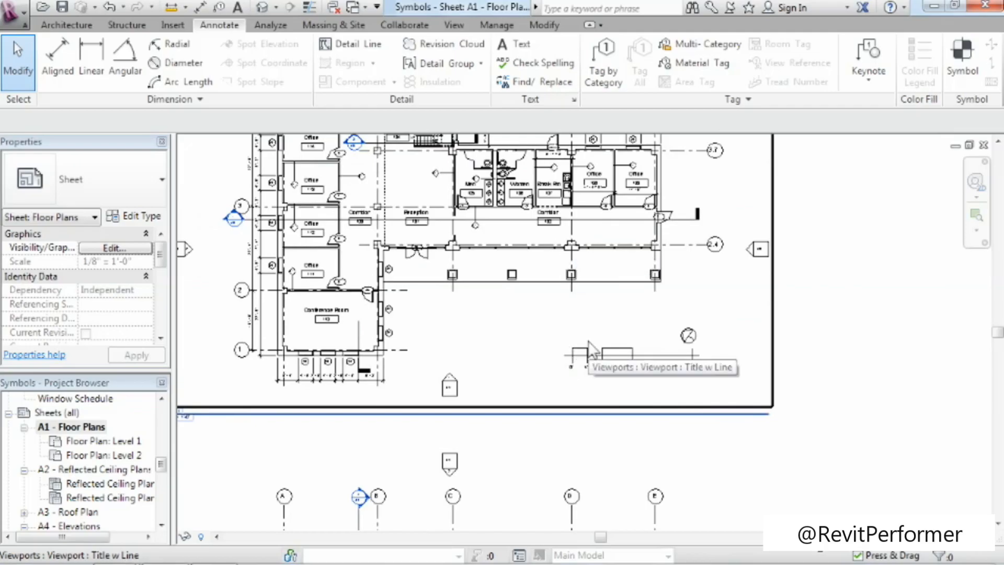
scroll(659, 366, "down", 3)
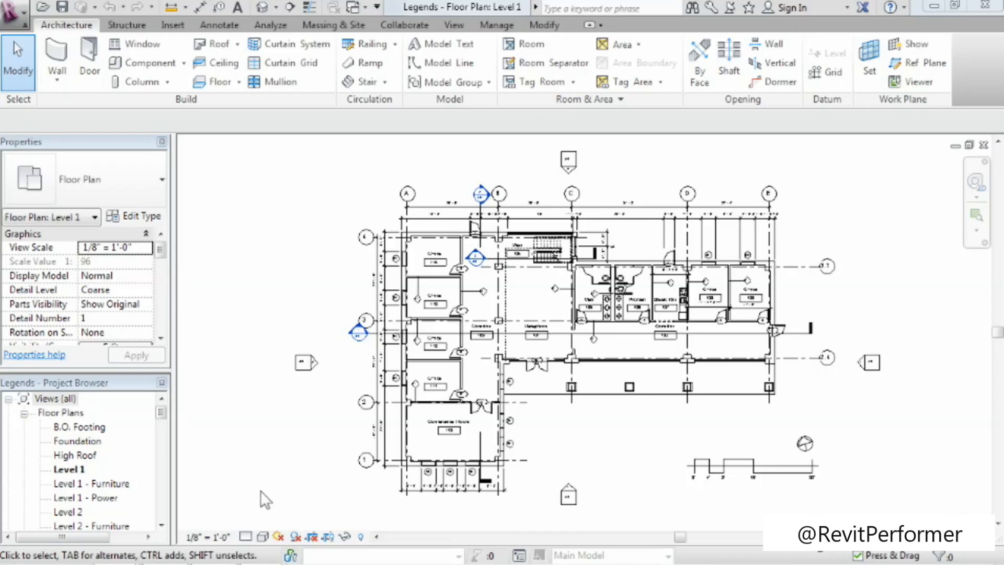
Create a new legend view named Door Types at 1/4" = 1'-0" scale and list it under Legends in the project.
left_click_drag(165, 413, 167, 460)
left_click(50, 429)
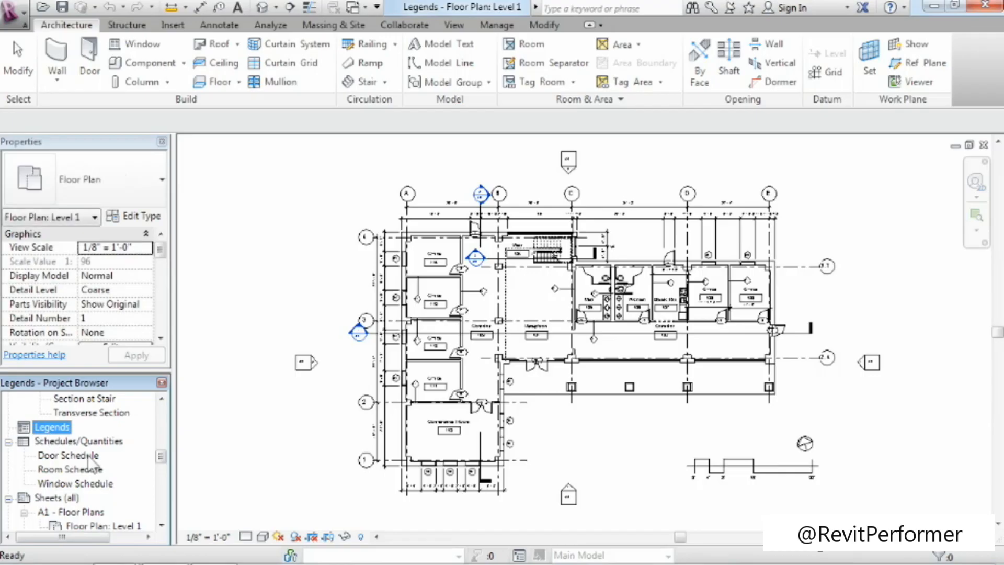
right_click(61, 427)
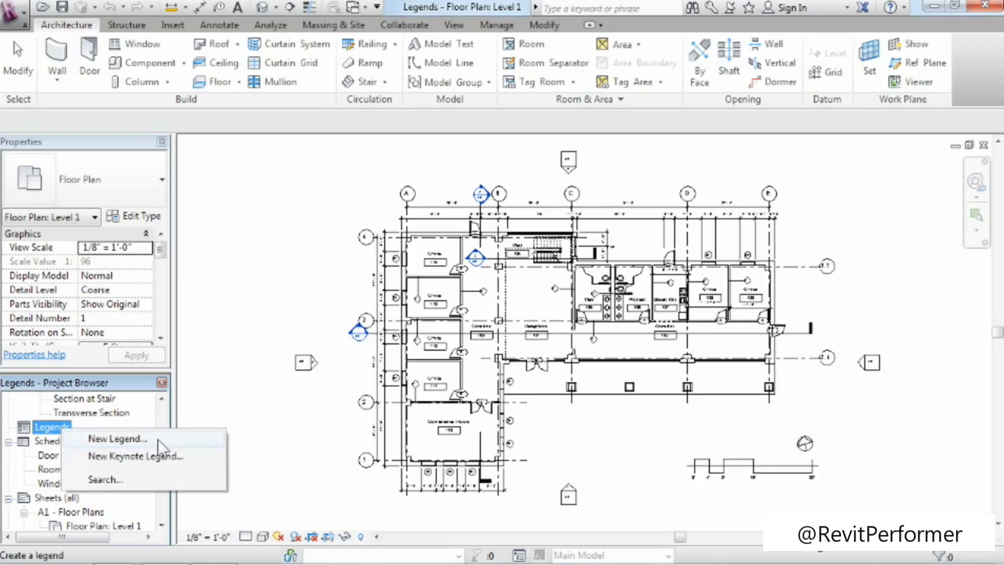
left_click(454, 26)
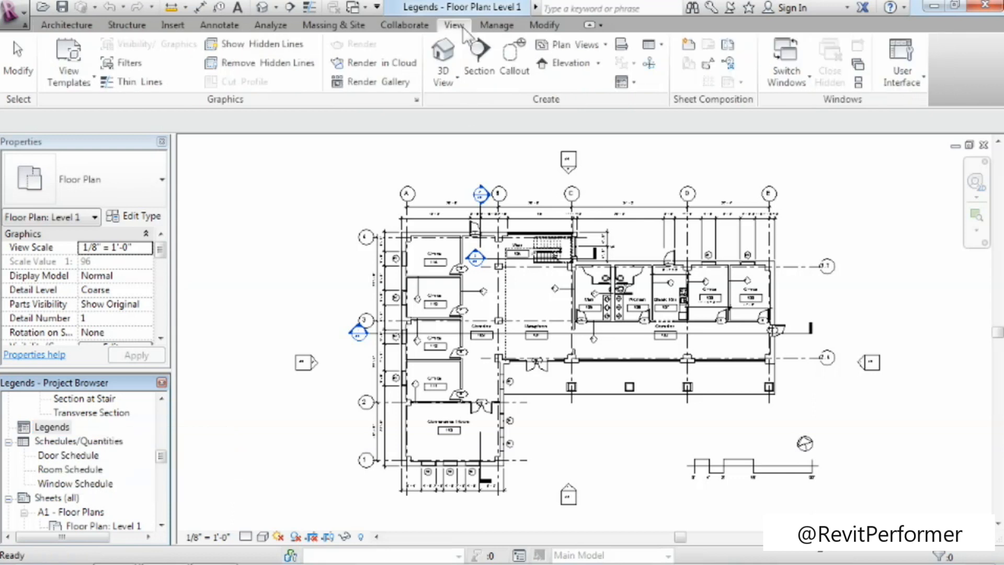
left_click(630, 84)
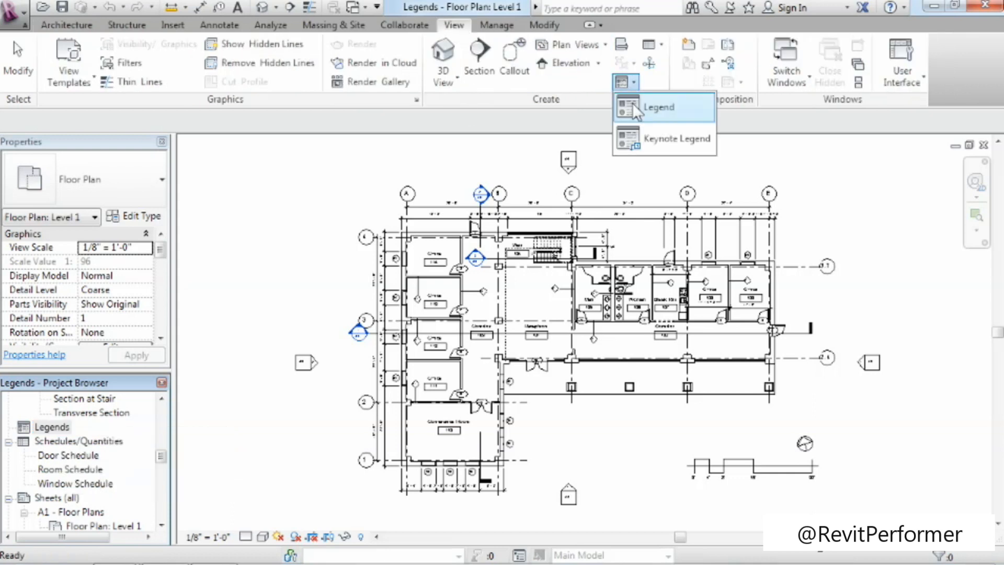
left_click(632, 103)
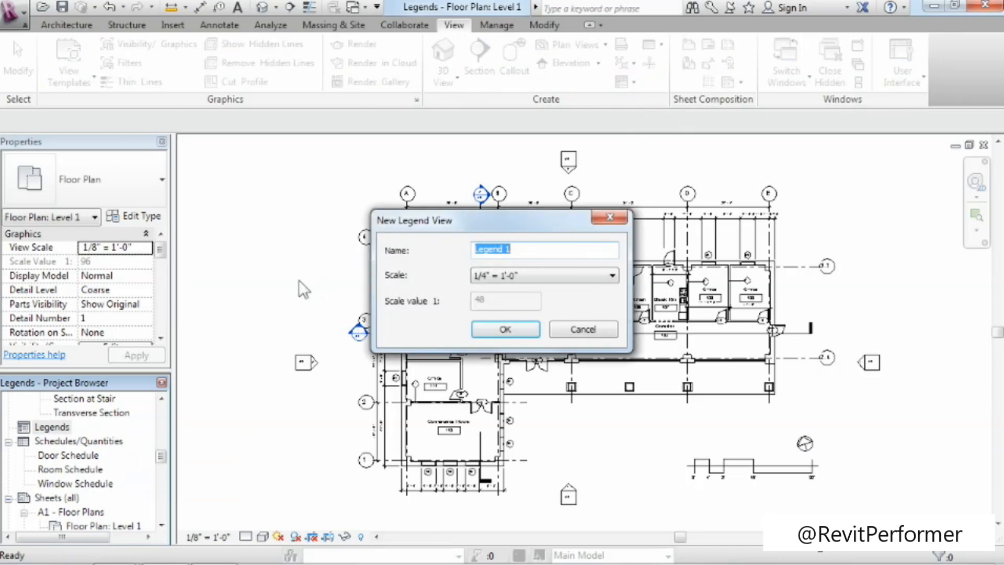
type("Door Types")
left_click(505, 327)
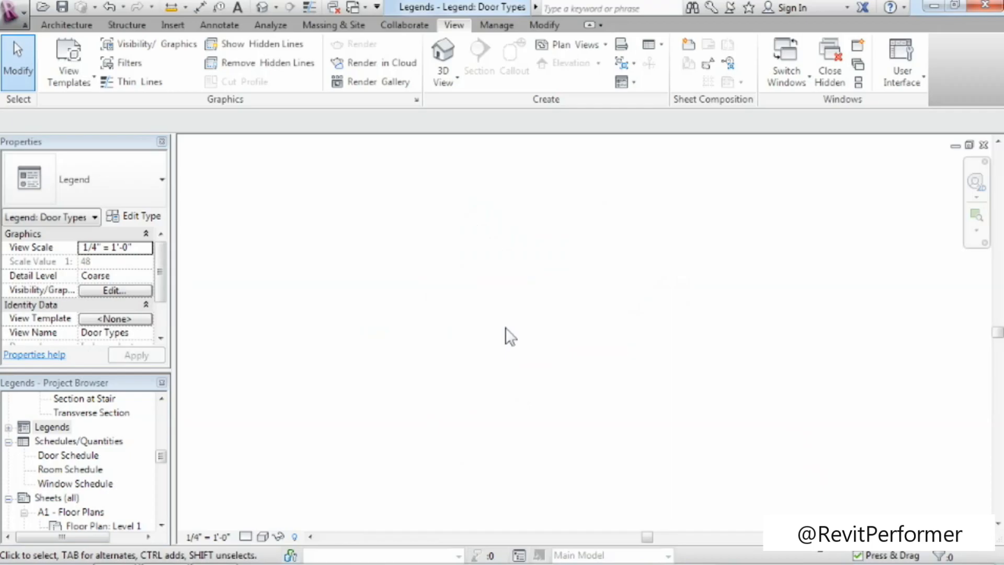
double_click(23, 428)
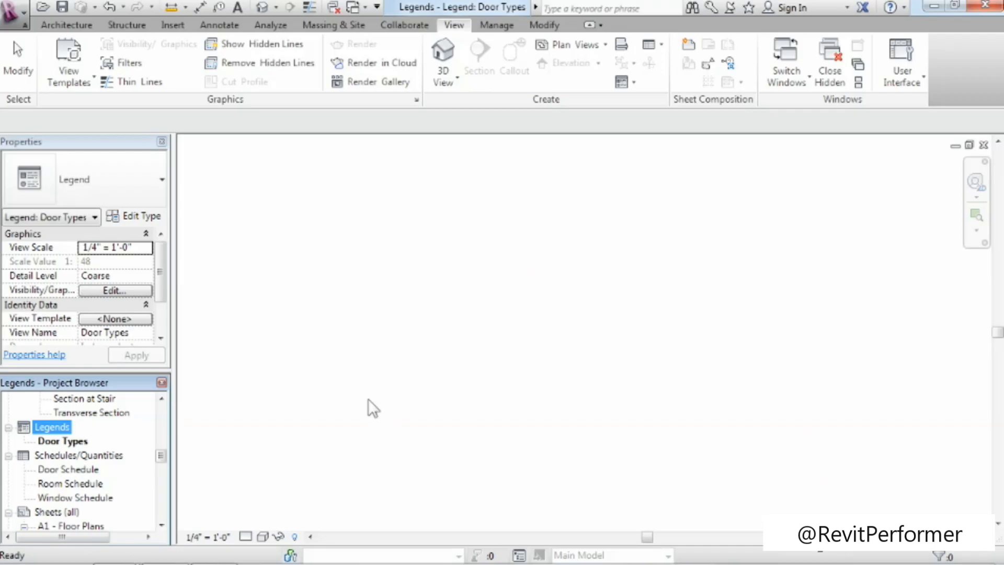
Place a Doors : Single-Flush : 36" x 84" legend component in the Door Types legend, shown in front elevation.
left_click(207, 25)
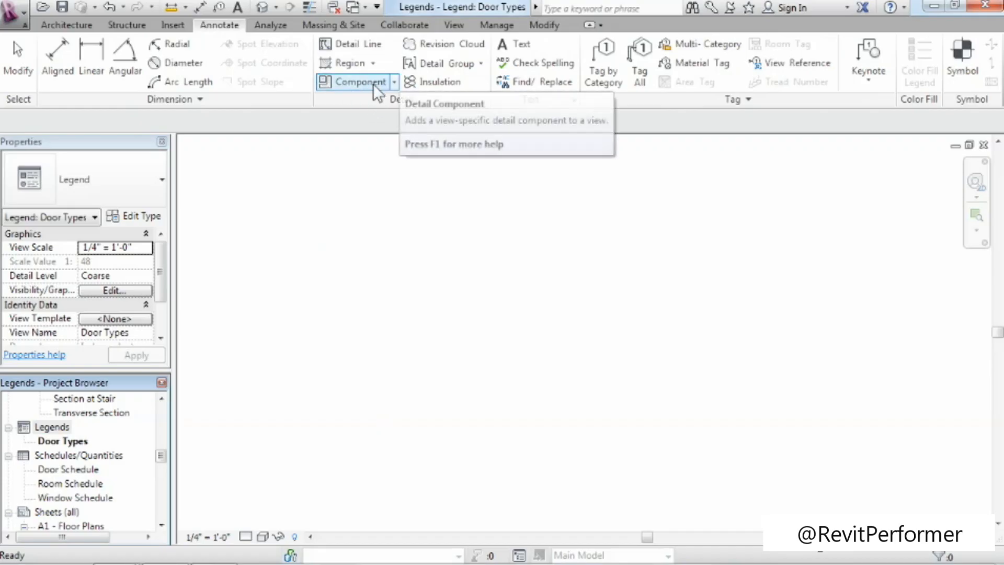
left_click(394, 84)
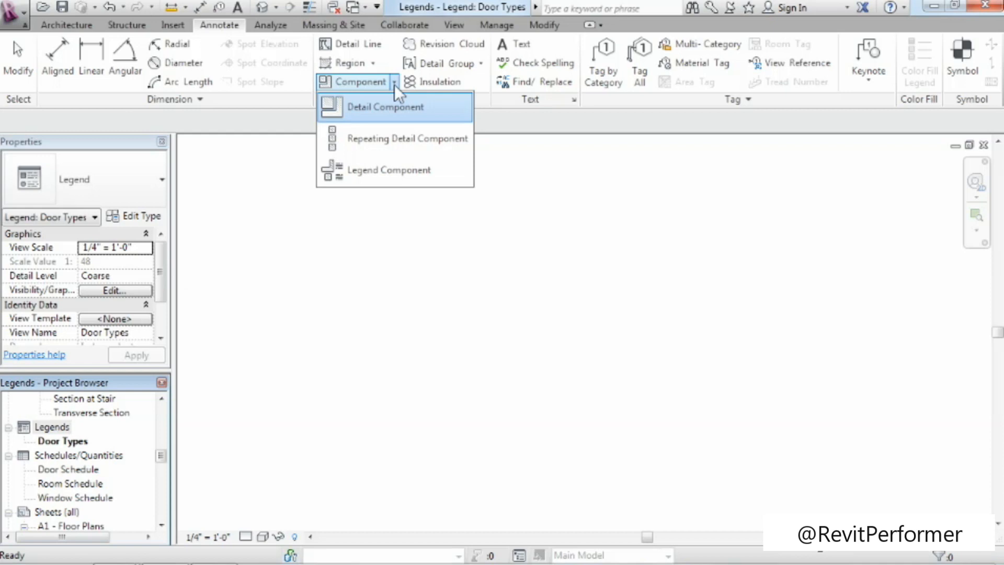
left_click(363, 174)
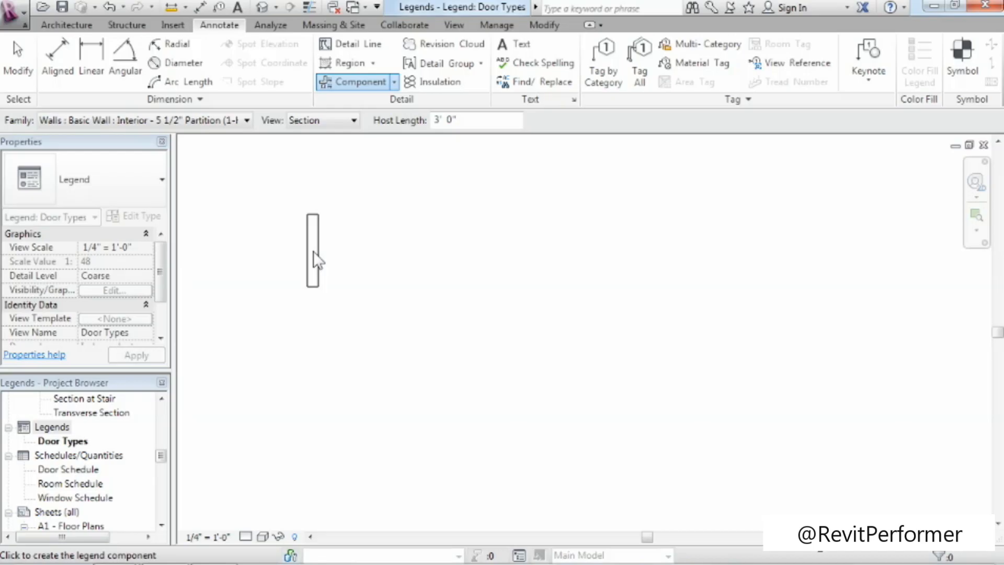
left_click(244, 122)
left_click_drag(378, 442, 372, 268)
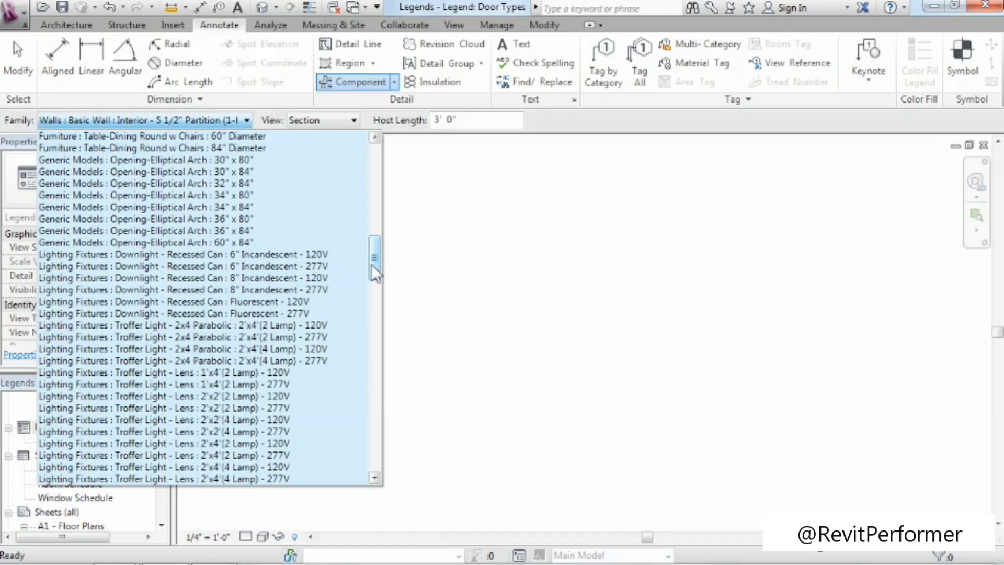
left_click_drag(371, 262, 369, 192)
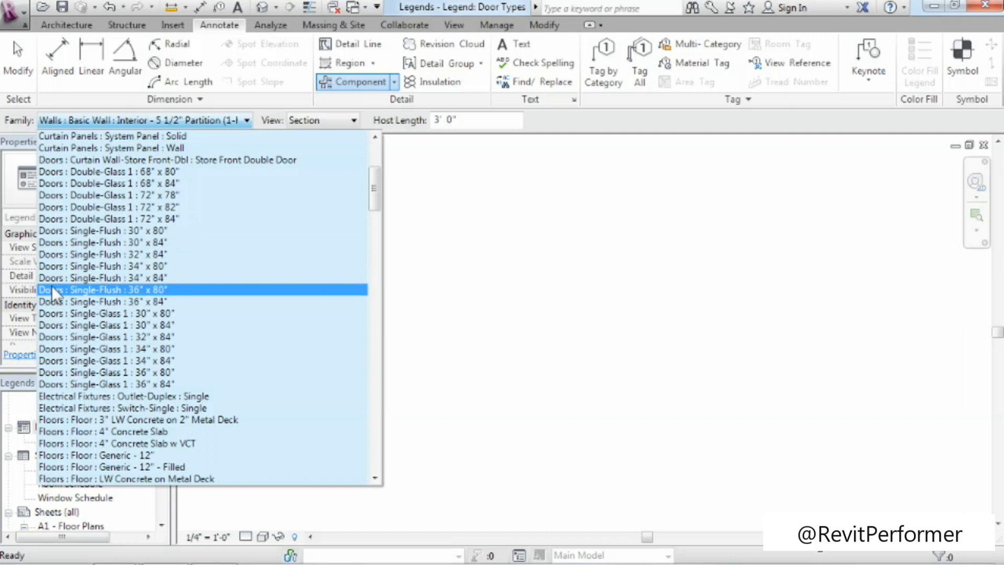
left_click(159, 301)
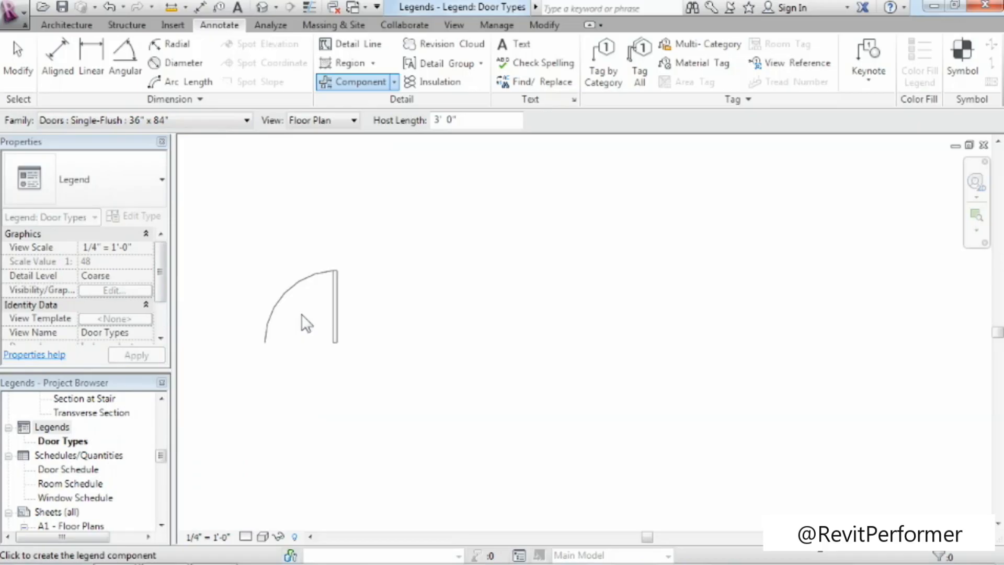
left_click(334, 122)
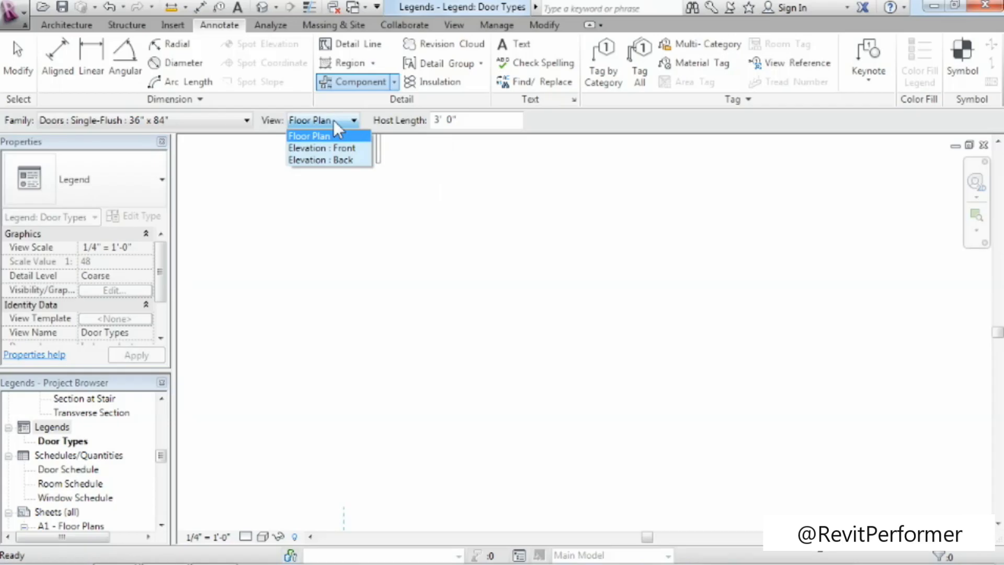
left_click(351, 147)
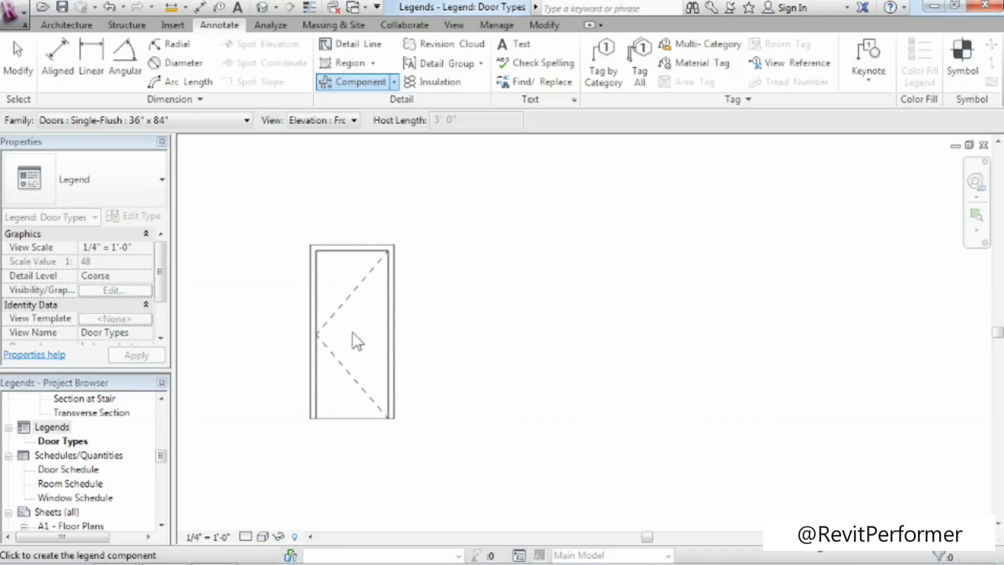
left_click(317, 305)
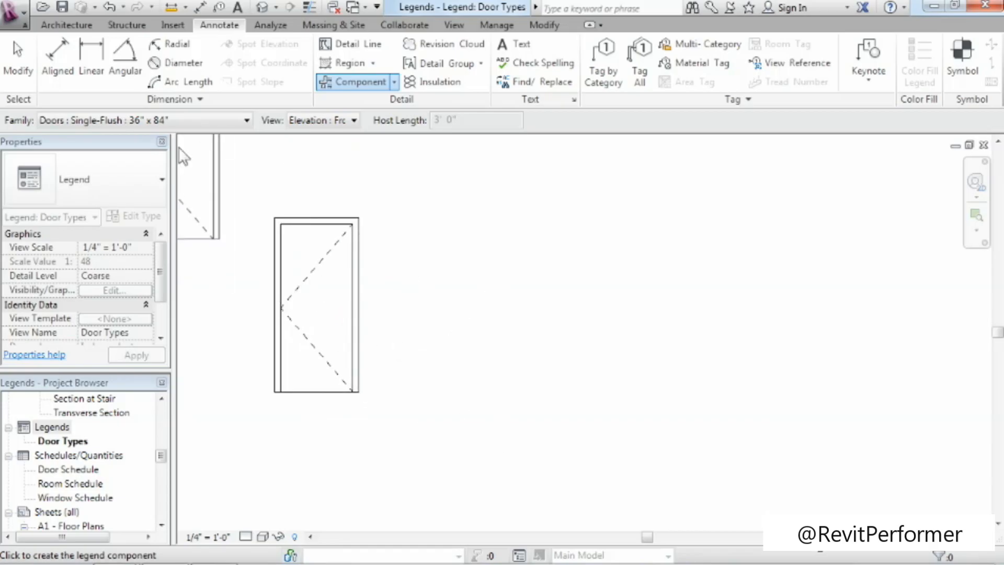
Place a Doors : Single-Glass 1 : 36" x 84" legend component in front elevation to the right of the flush door.
left_click(194, 120)
left_click_drag(371, 217, 372, 194)
left_click(136, 325)
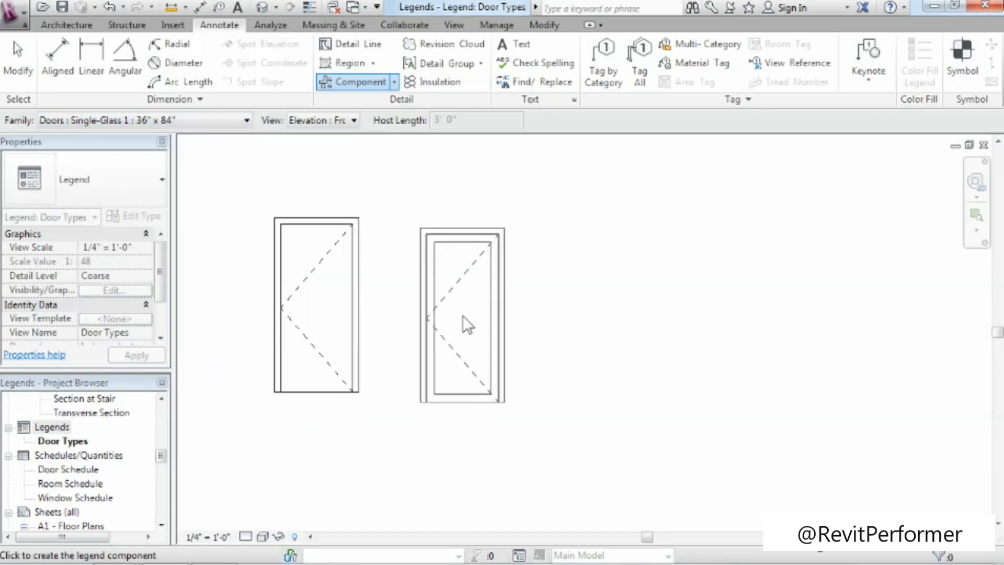
left_click(448, 310)
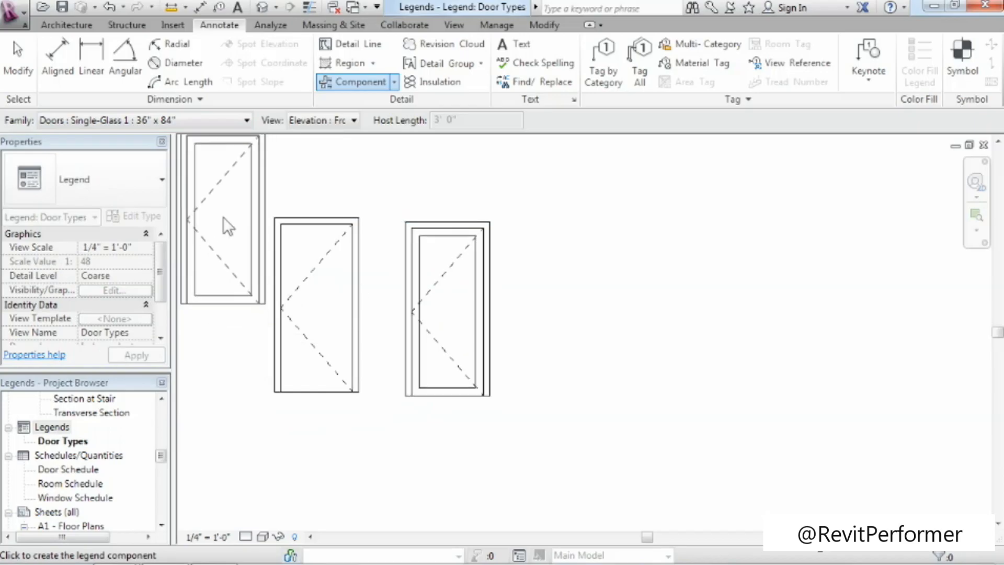
Place a Doors : Double-Glass 1 : 72" x 84" legend component in front elevation to the right of the single-glass door.
left_click(206, 119)
left_click_drag(370, 224, 376, 190)
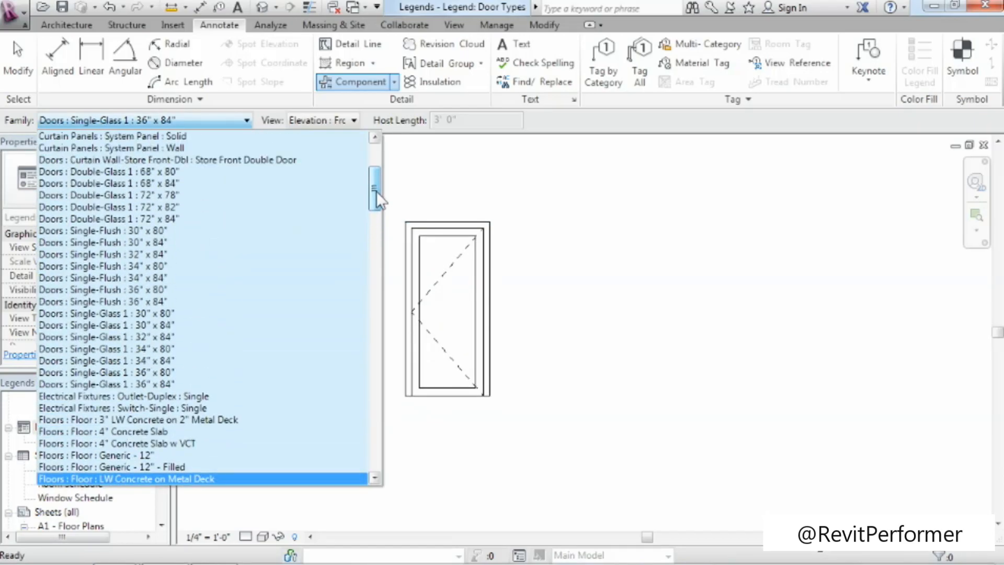
left_click(177, 215)
left_click(619, 300)
Place a Doors : Curtain Wall-Store Front-Dbl : Store Front Double Door legend component with a 6' 0" host length to the right of the double-glass door.
left_click(200, 121)
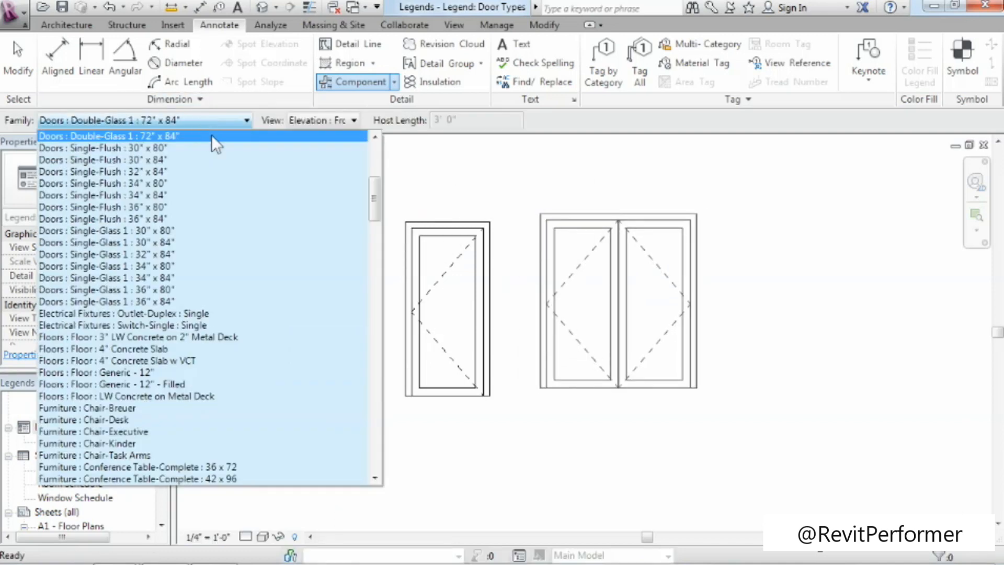
left_click_drag(372, 208, 374, 190)
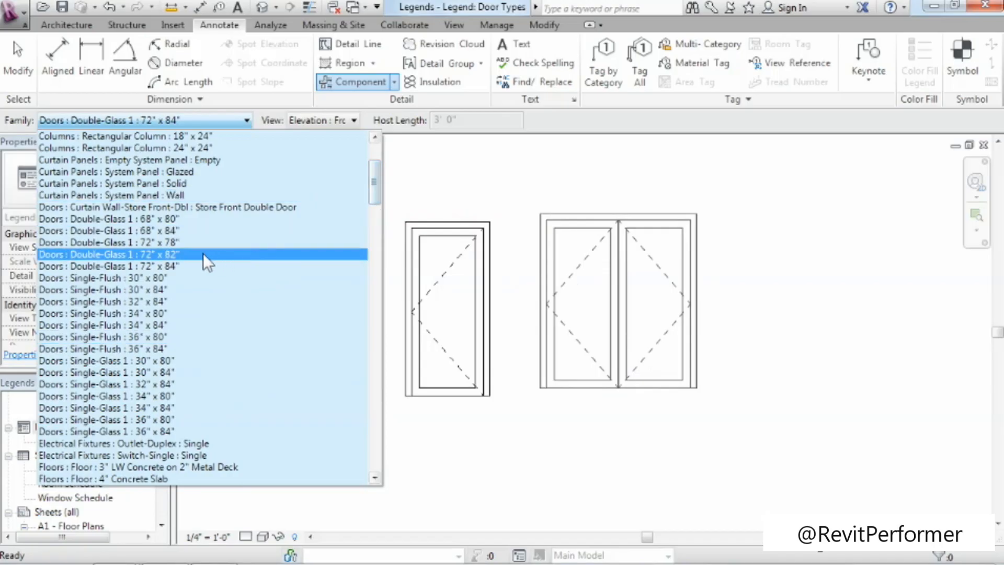
left_click(165, 208)
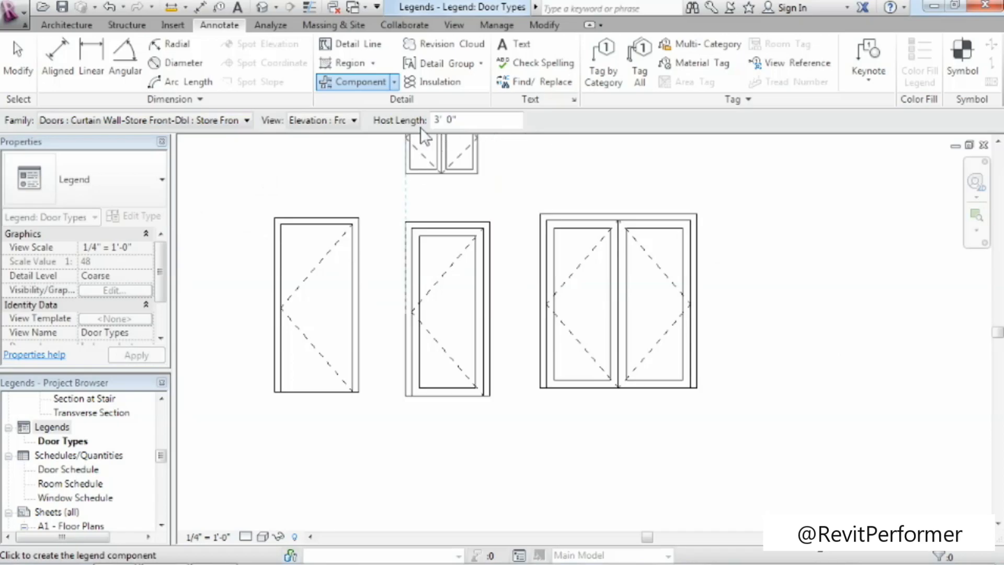
left_click_drag(478, 120, 430, 121)
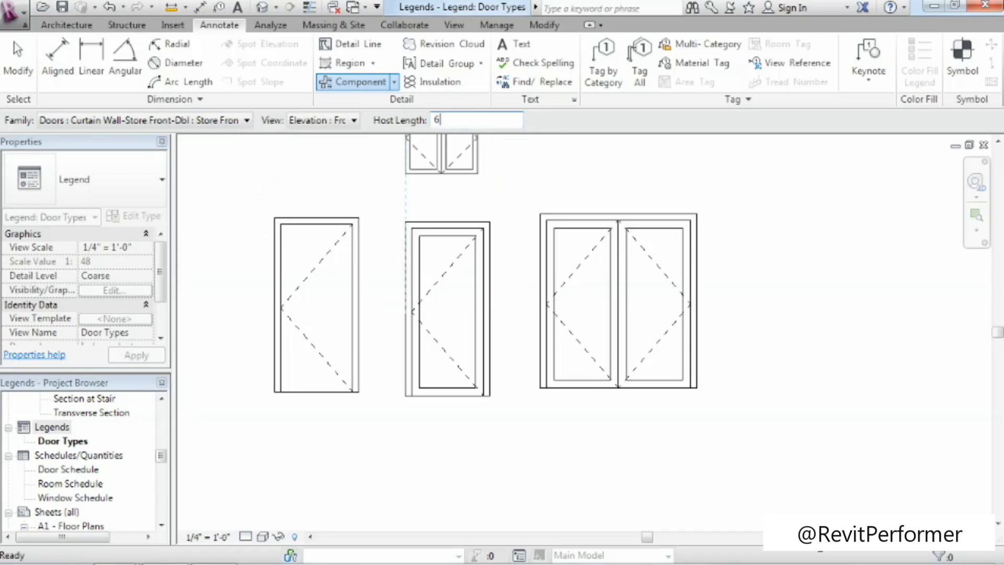
key("Return")
left_click(836, 320)
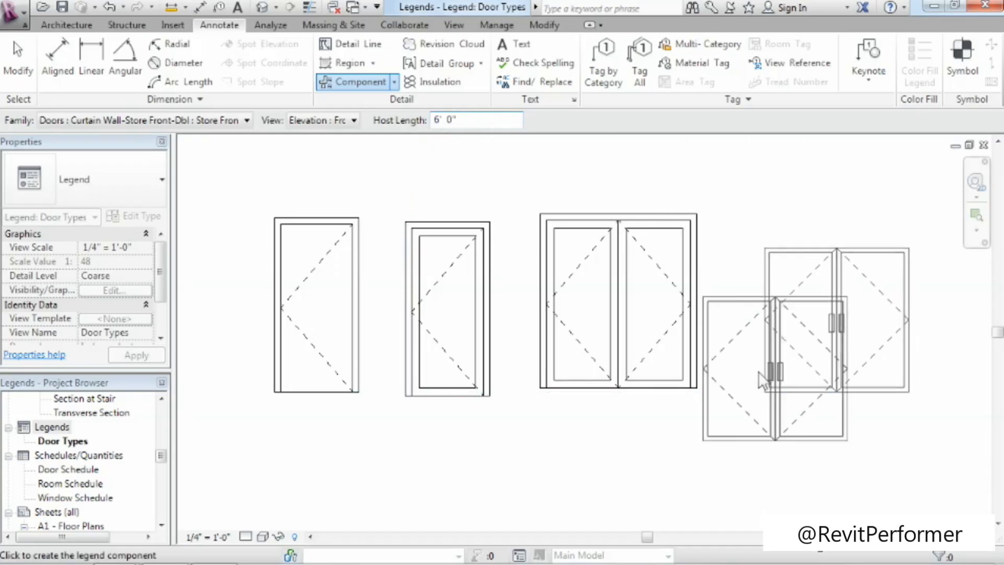
left_click(17, 58)
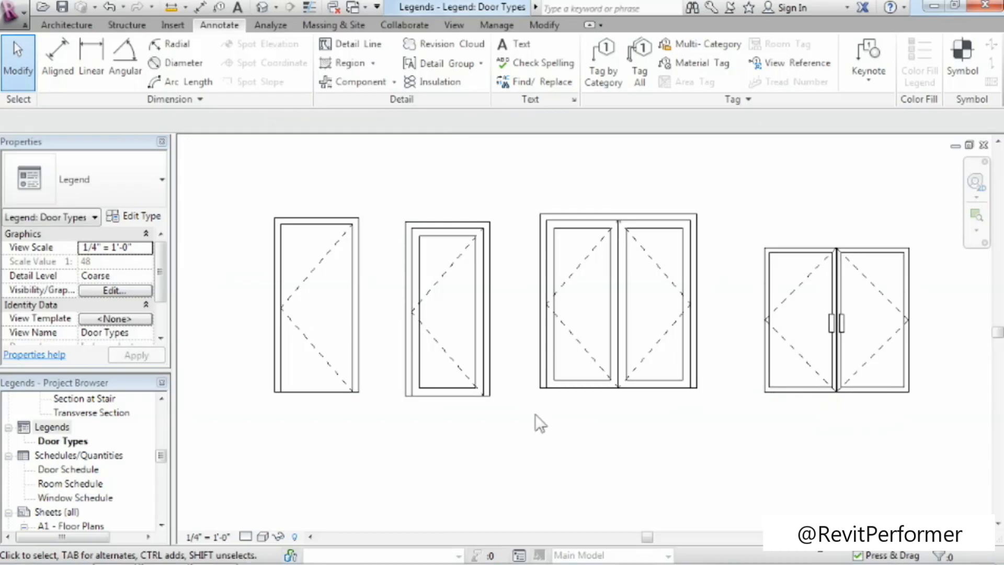
Shift the double-glass door slightly right, level with the flush door, and align the single-glass door's top edge to the flush door's top.
left_click(633, 392)
left_click_drag(616, 289, 635, 293)
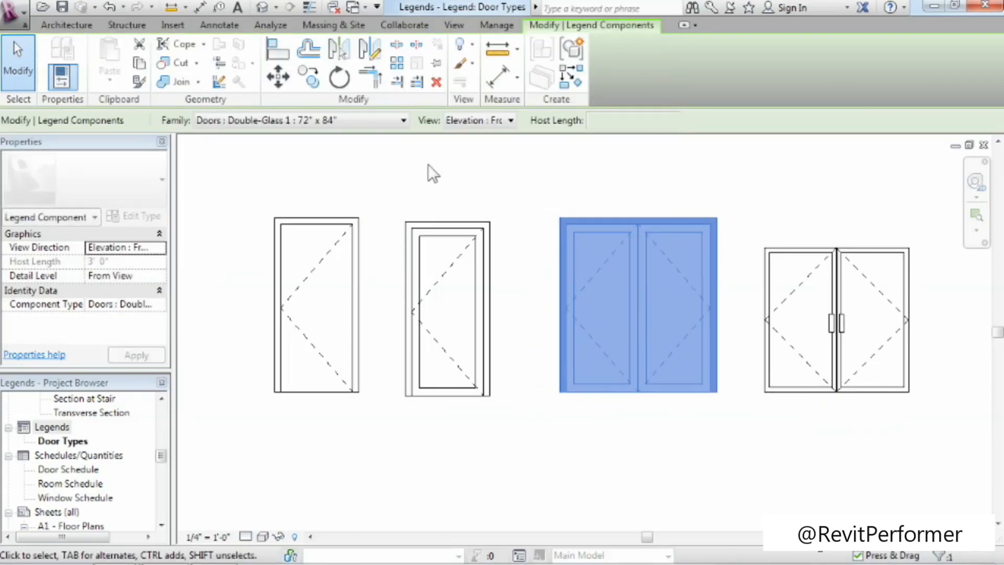
left_click(284, 46)
left_click(347, 218)
left_click(449, 220)
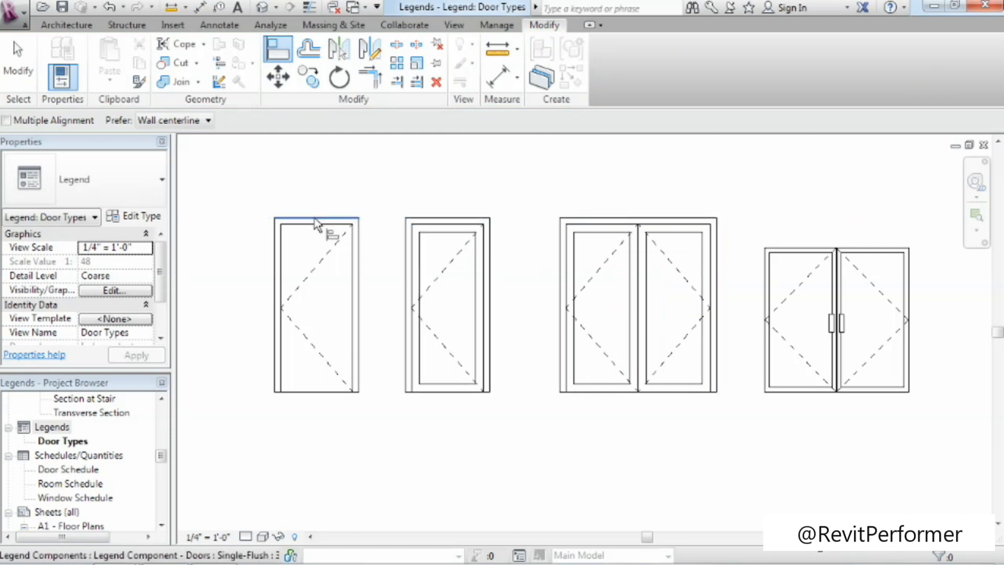
left_click(327, 391)
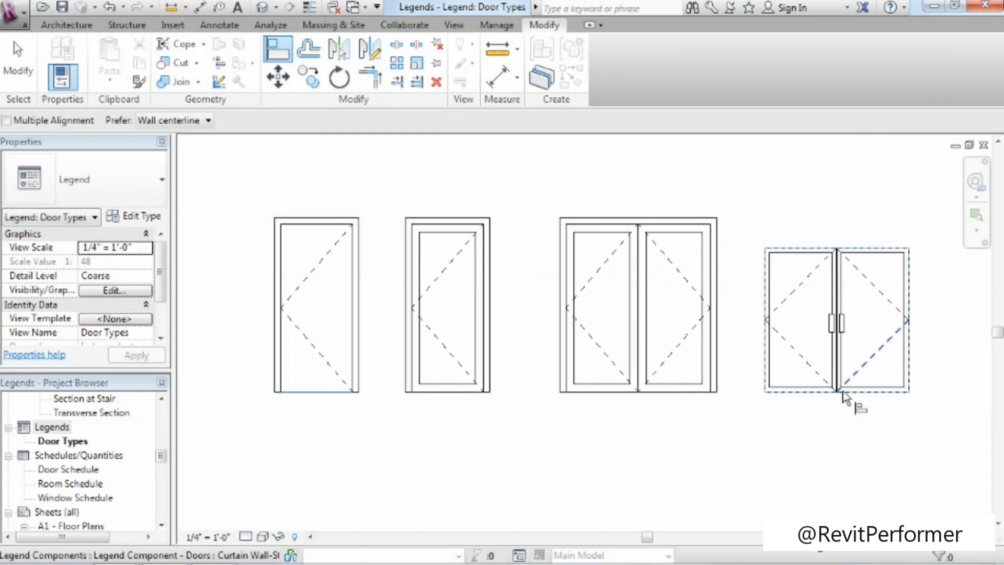
left_click(14, 65)
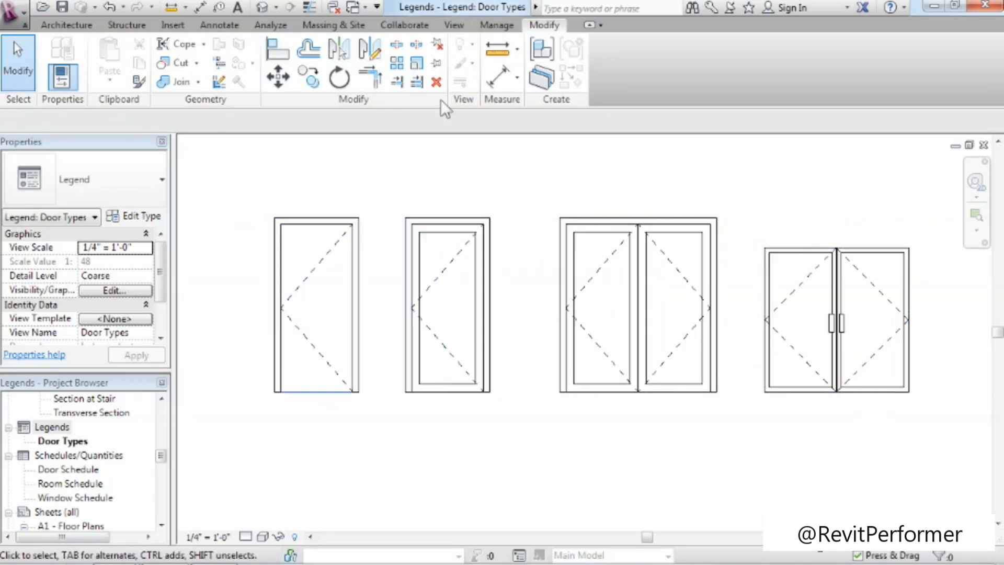
Add aligned dimensions for the flush door's overall width above it and overall height on its left side.
left_click(494, 78)
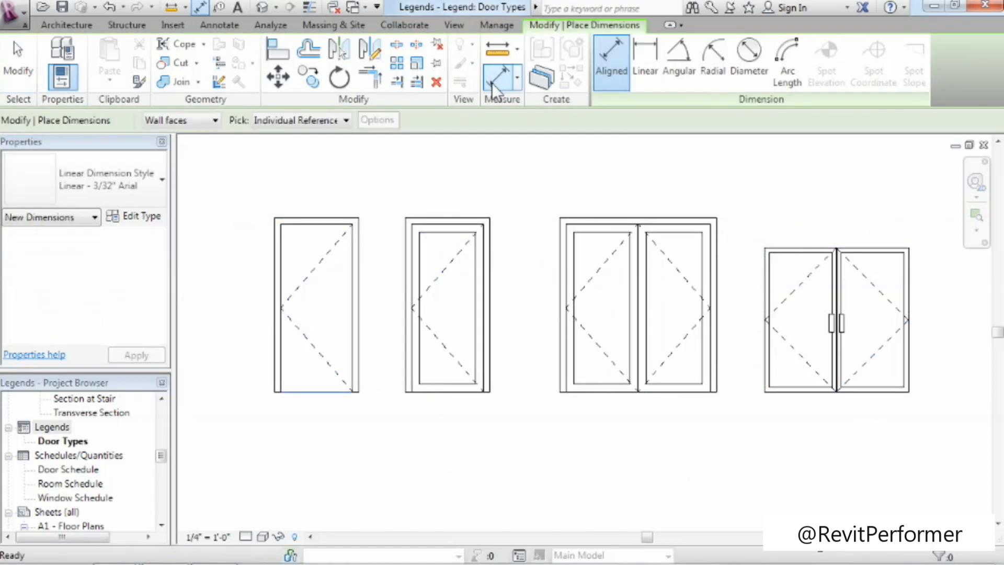
left_click(277, 251)
left_click(359, 257)
left_click(305, 189)
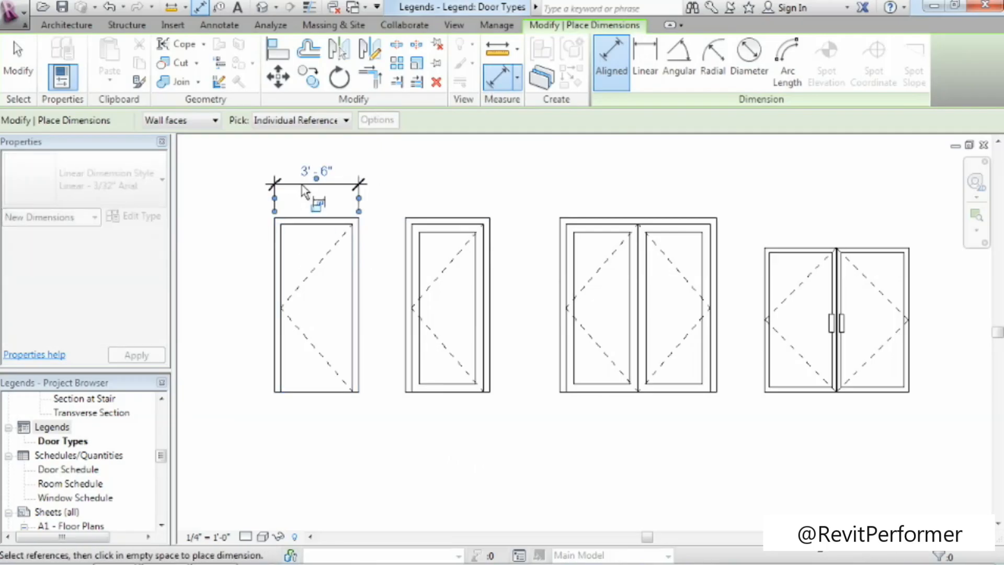
left_click(306, 218)
left_click(308, 391)
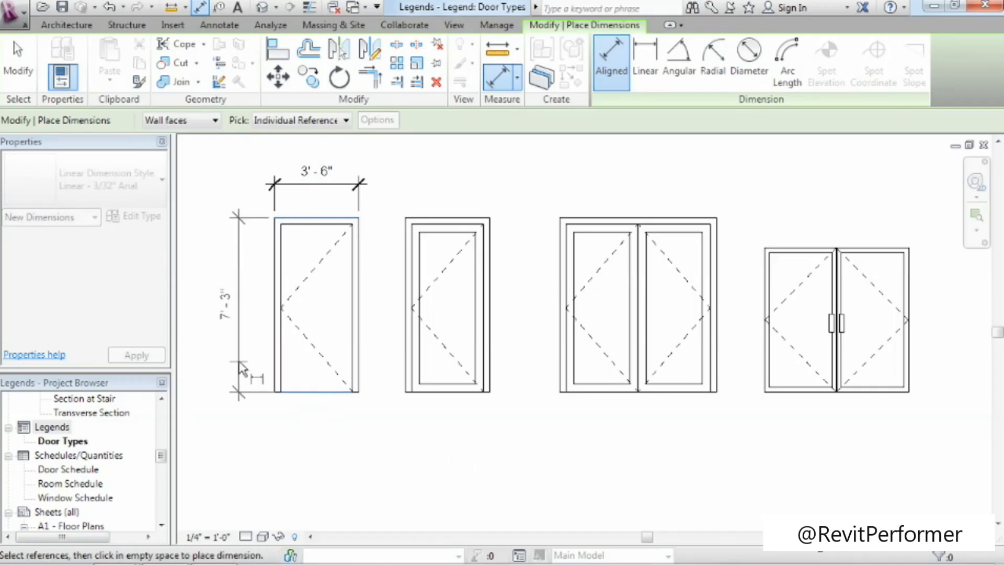
left_click(235, 292)
left_click(19, 61)
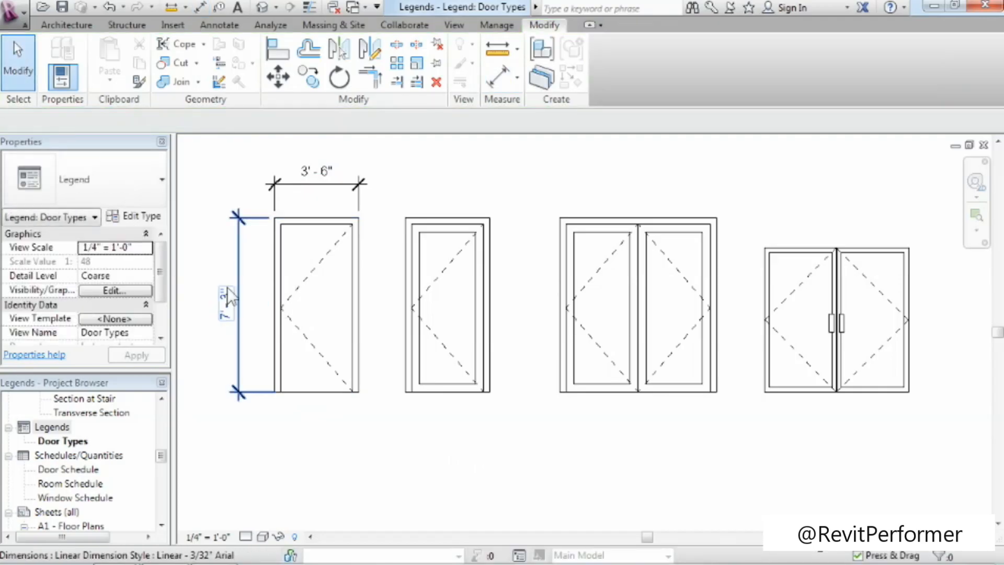
Replace the flush door's width dimension value with the text "See Plan".
left_click(309, 180)
left_click(317, 172)
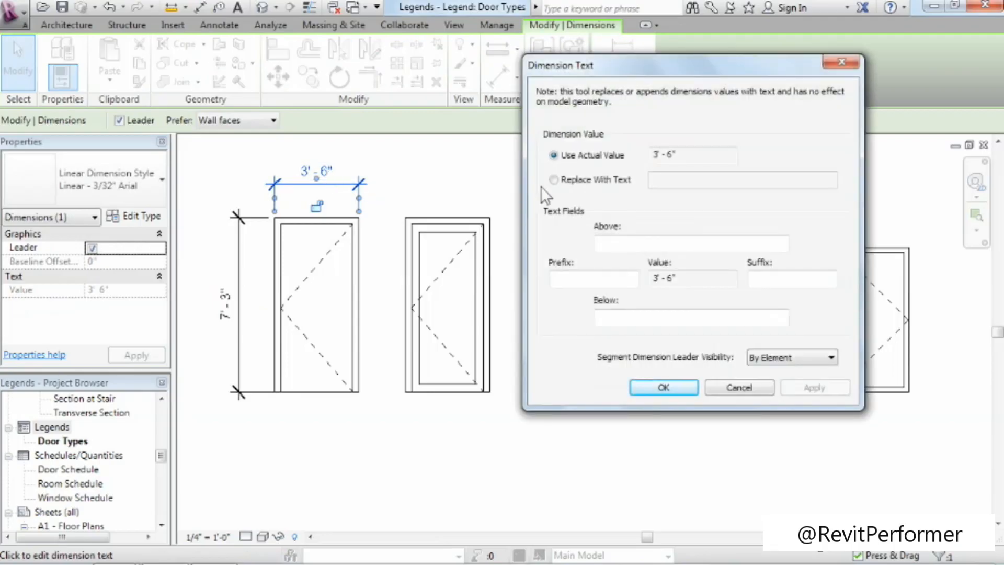
left_click(563, 181)
left_click(660, 179)
type("See Plan")
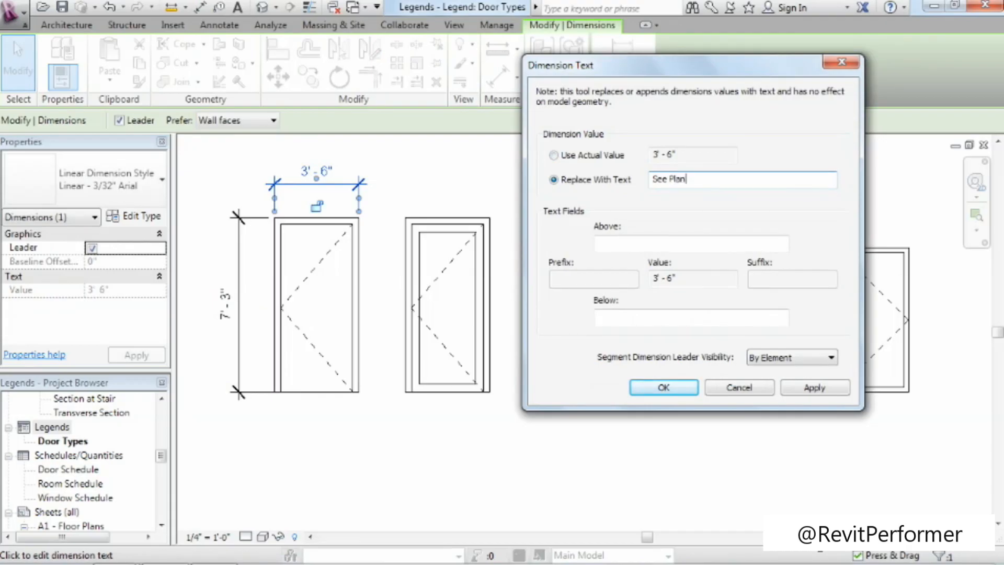
left_click(674, 387)
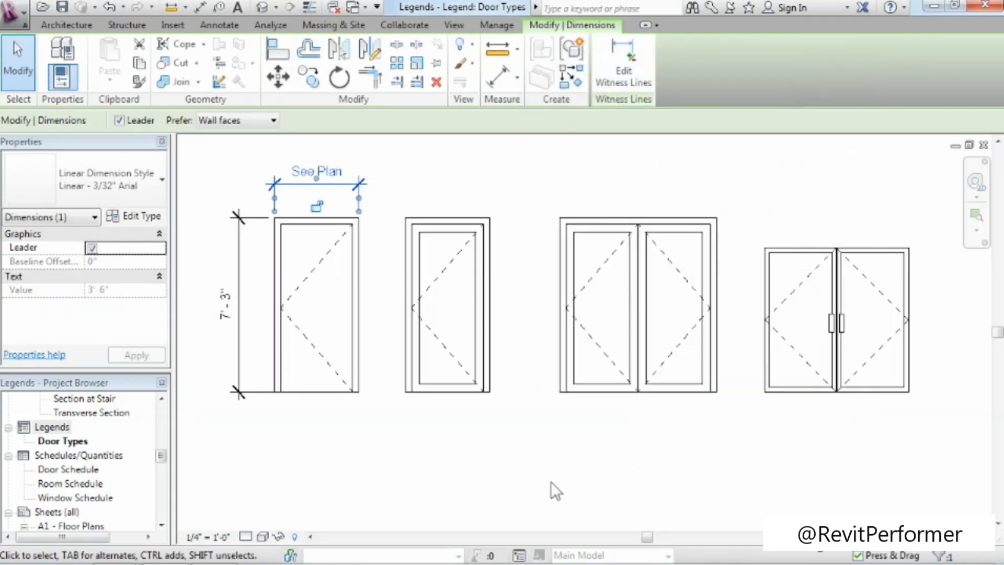
left_click(551, 481)
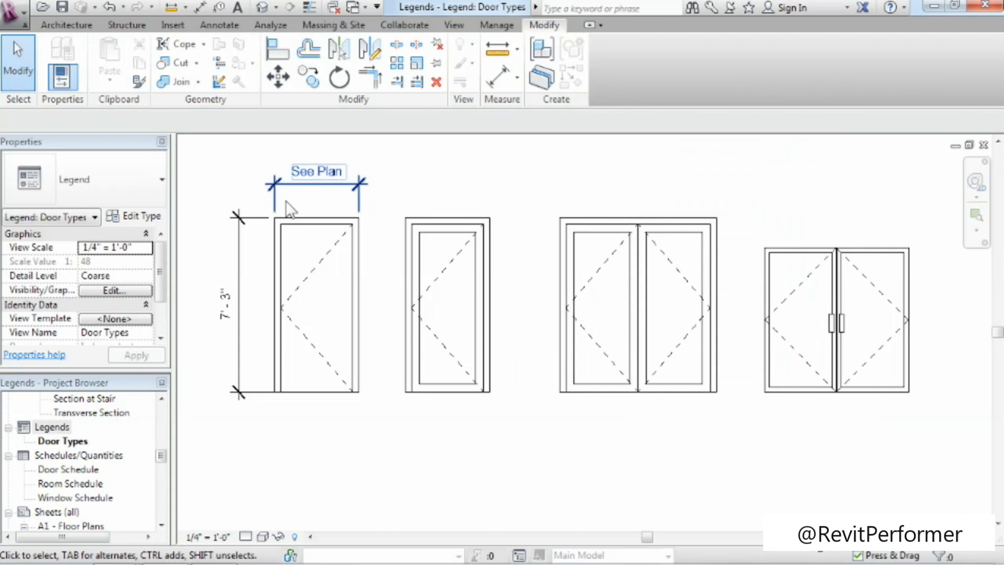
Add the text note "Door Type A" below the flush door in 3/32" Arial.
left_click(237, 7)
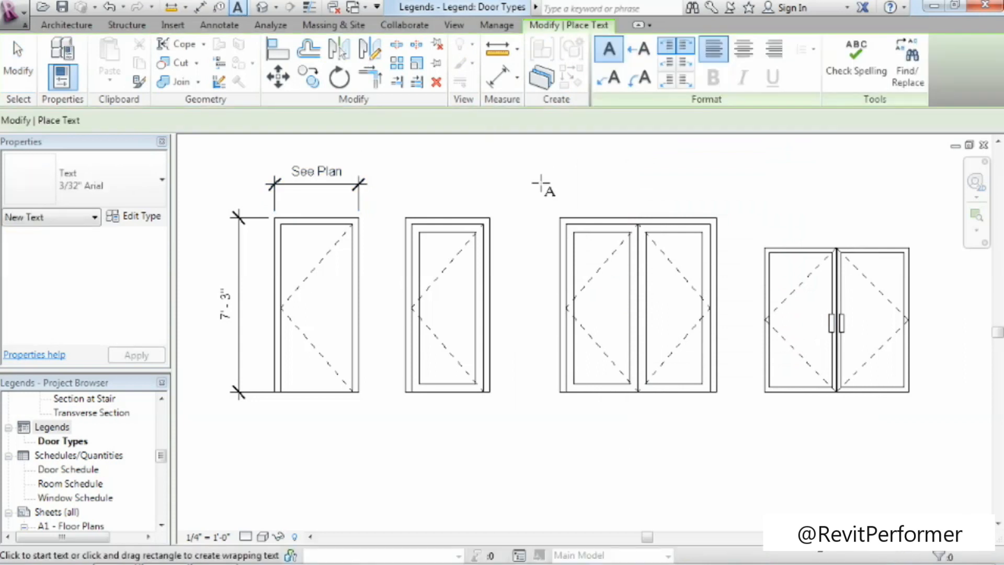
left_click(269, 432)
type("Door")
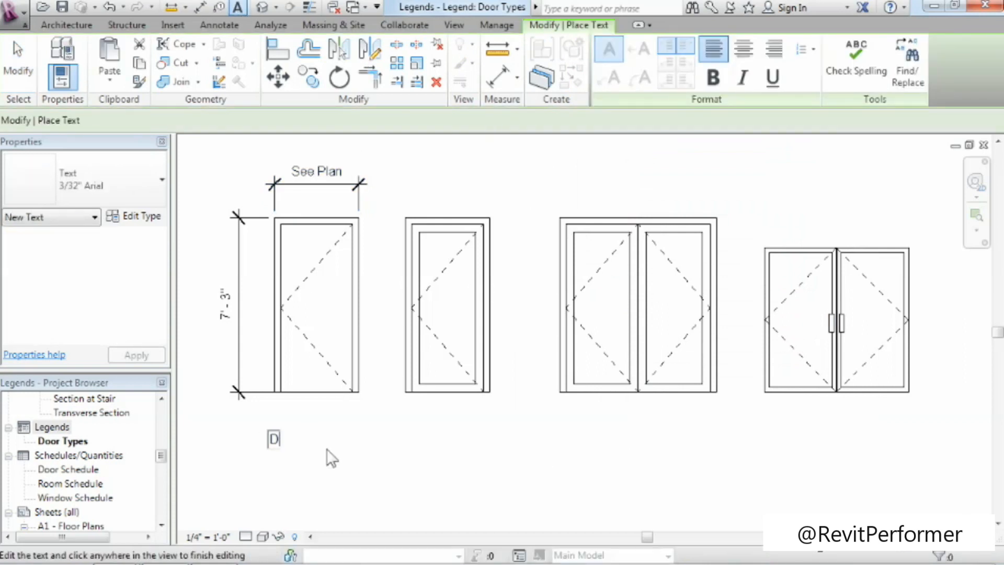
type(" Type A")
left_click(338, 475)
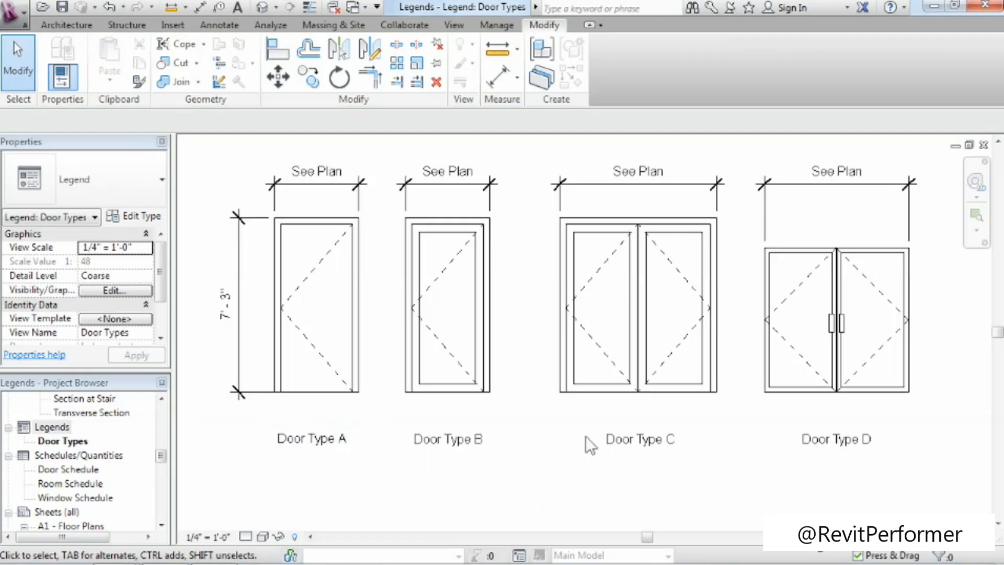
Expand sheet A13 - Schedules in the project's sheet list and open it.
left_click_drag(160, 453, 162, 470)
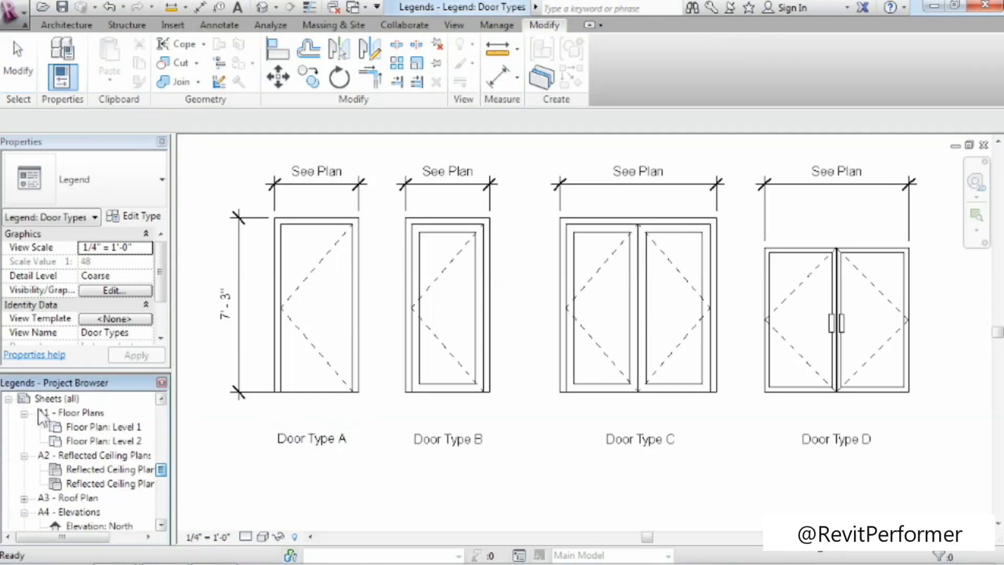
left_click_drag(158, 469, 159, 498)
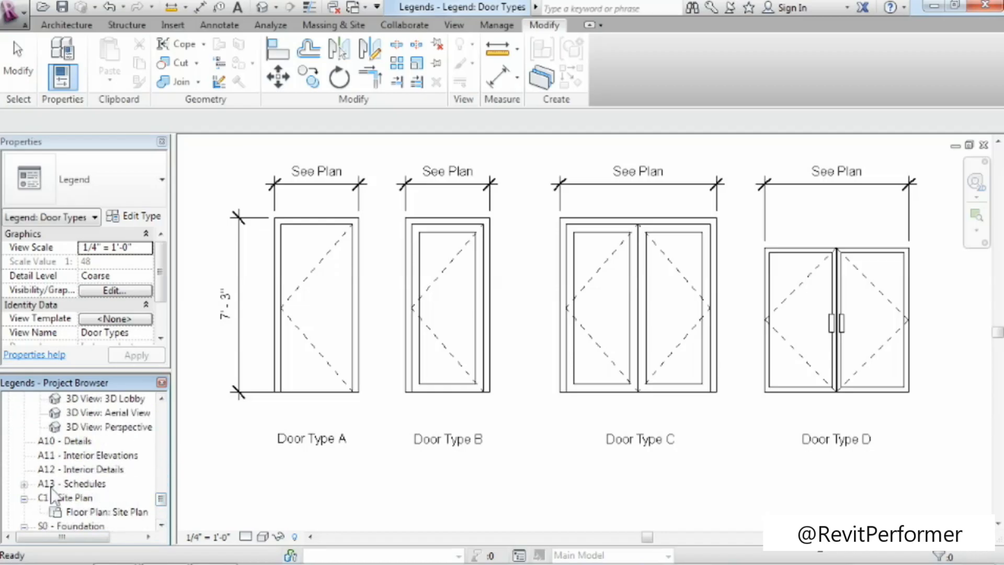
left_click(24, 483)
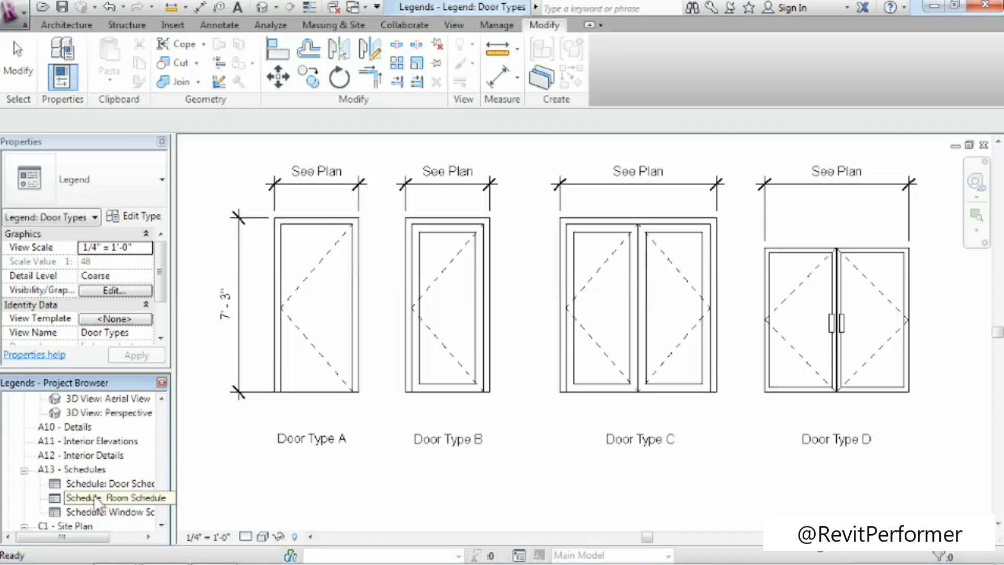
double_click(78, 469)
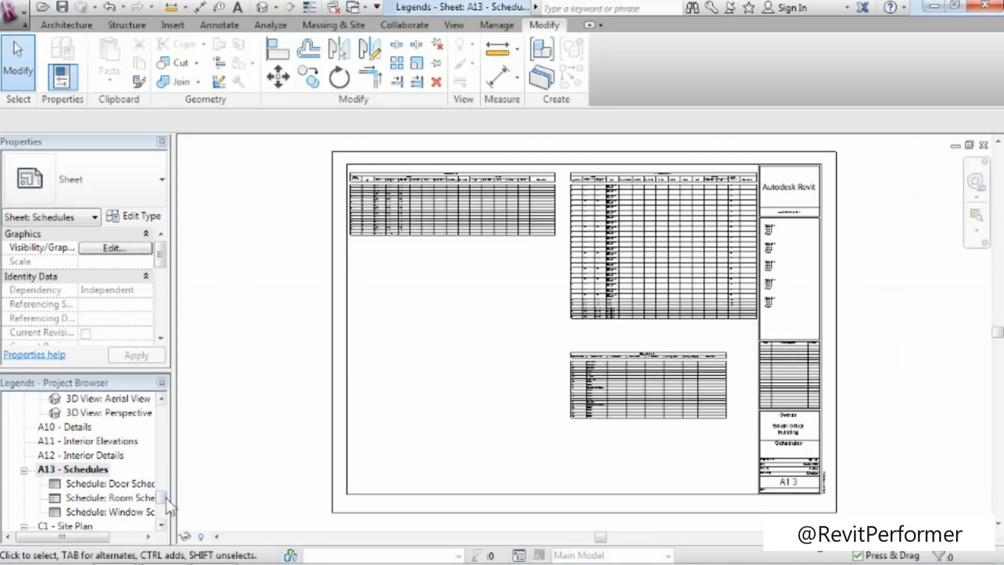
Place the Door Types legend on sheet A13 below the room schedule and view it up close.
left_click_drag(160, 497, 160, 451)
left_click(49, 456)
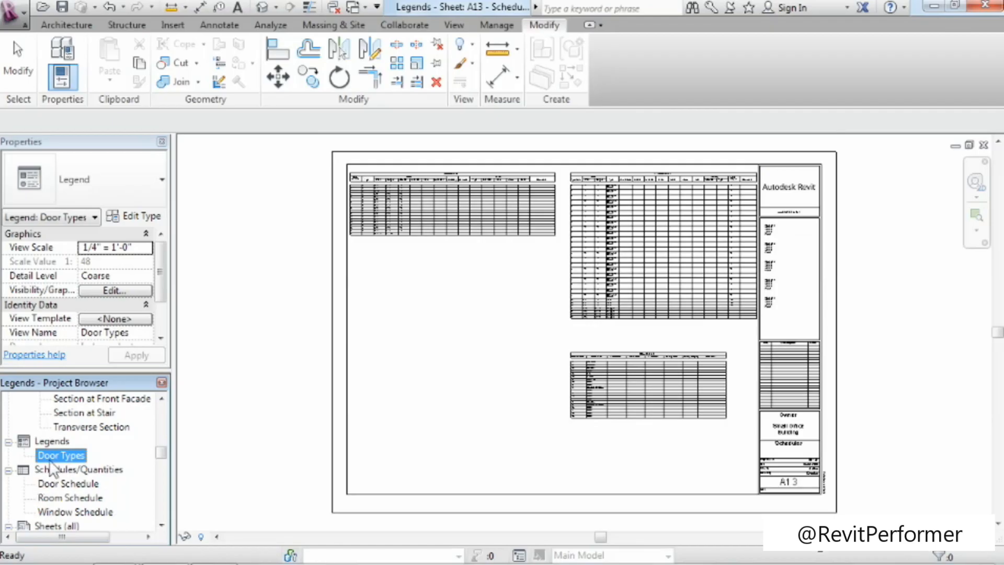
mouse_move(54, 458)
left_mouse_down()
mouse_move(258, 453)
mouse_move(383, 422)
left_mouse_up()
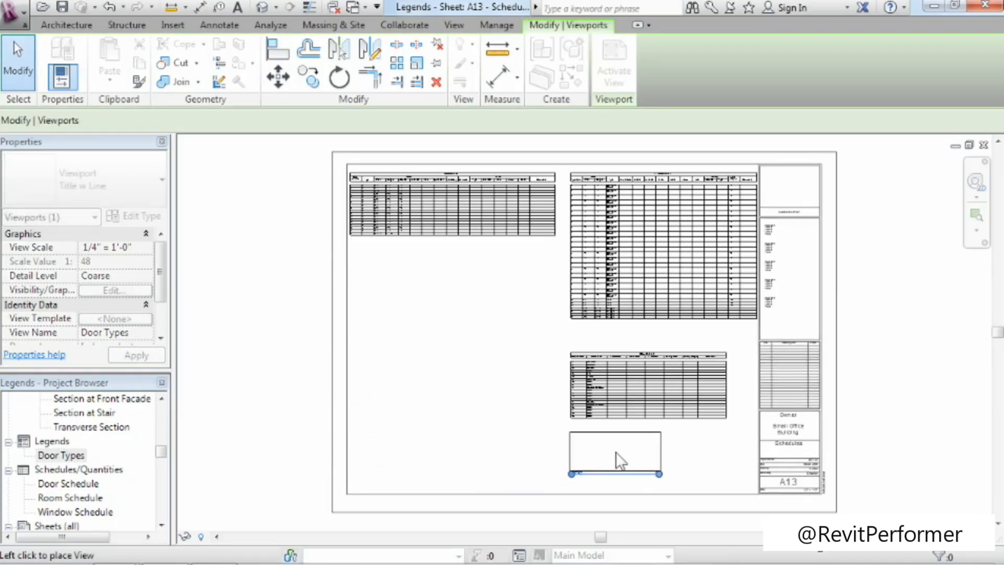
left_click(617, 452)
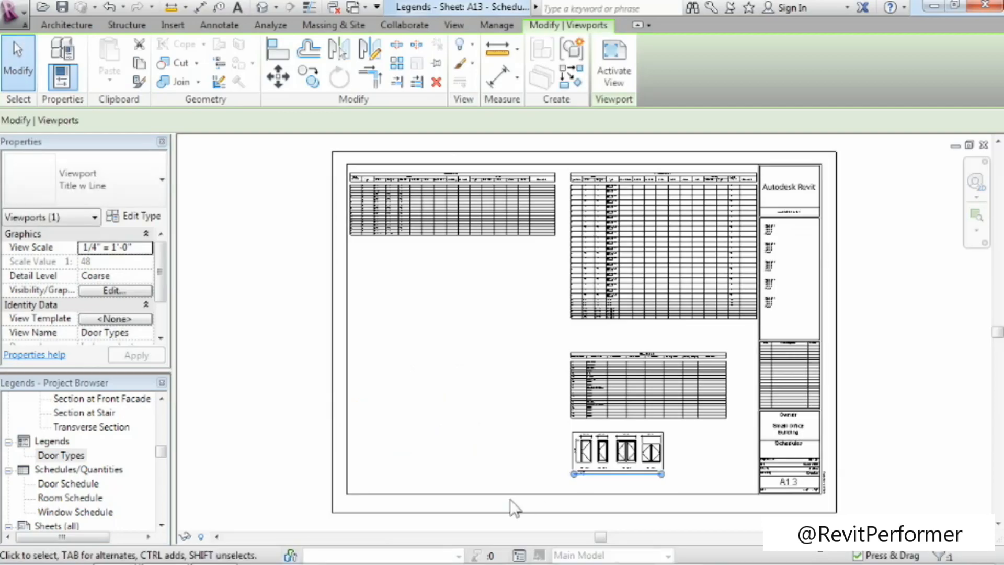
left_click(961, 256)
left_click(976, 216)
left_click_drag(539, 372, 866, 521)
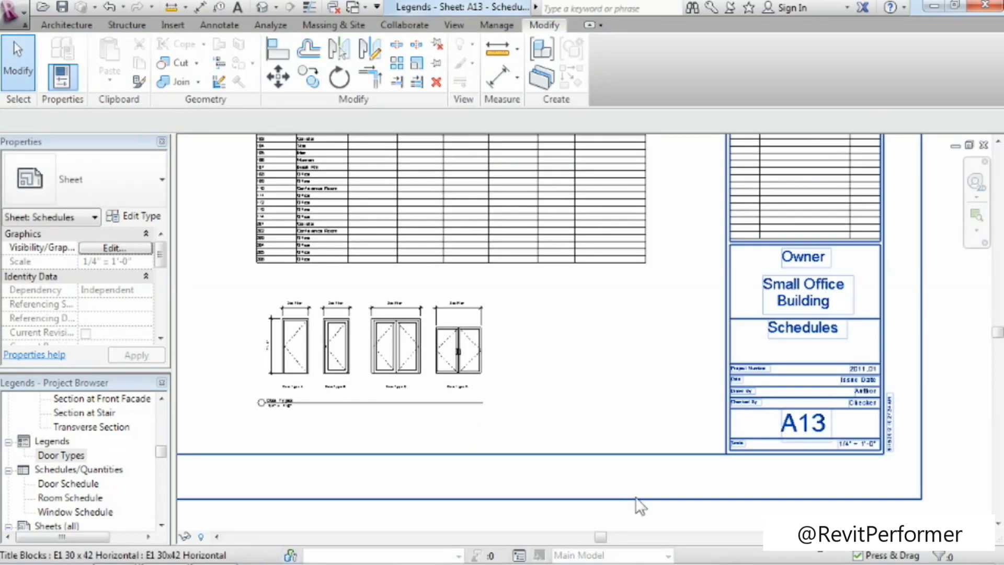
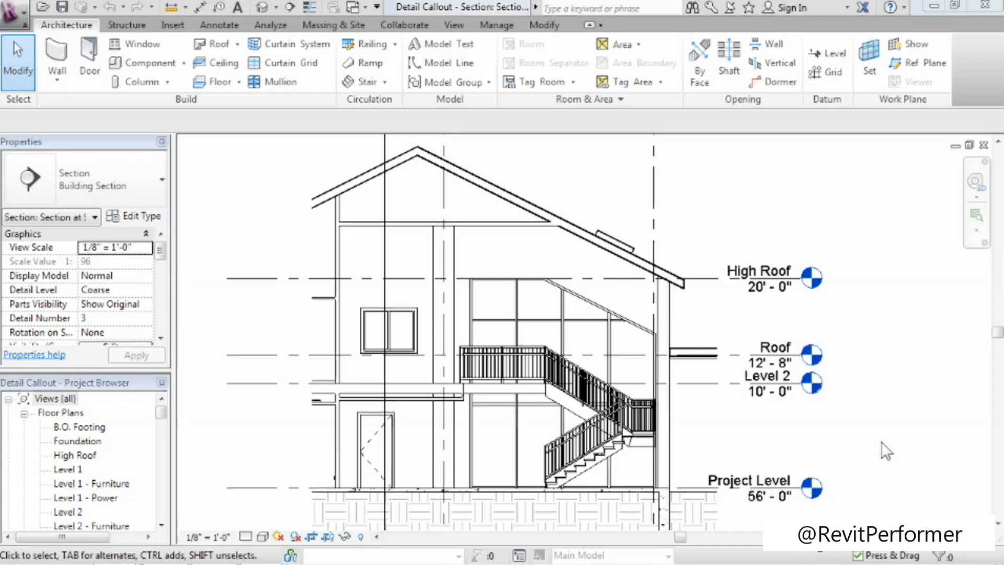
Draw a callout around the stair's intermediate landing in the Section at Stair view.
left_click_drag(161, 413, 167, 466)
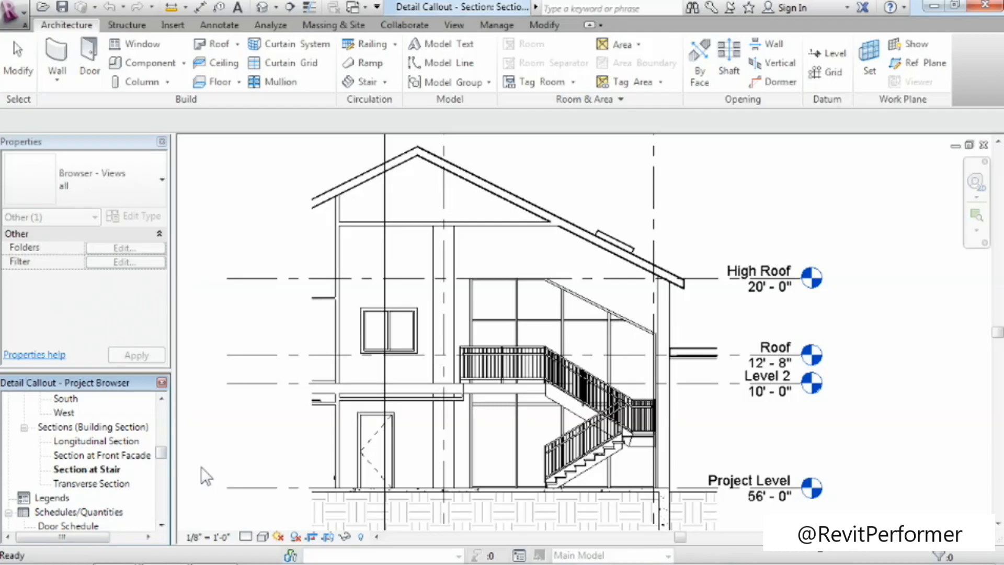
left_click(985, 225)
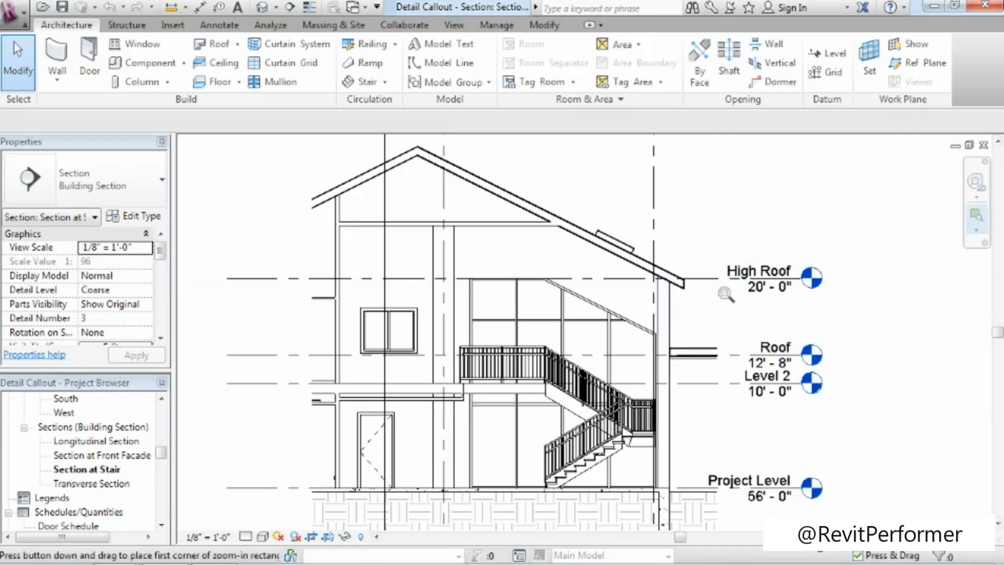
left_click_drag(513, 333, 702, 509)
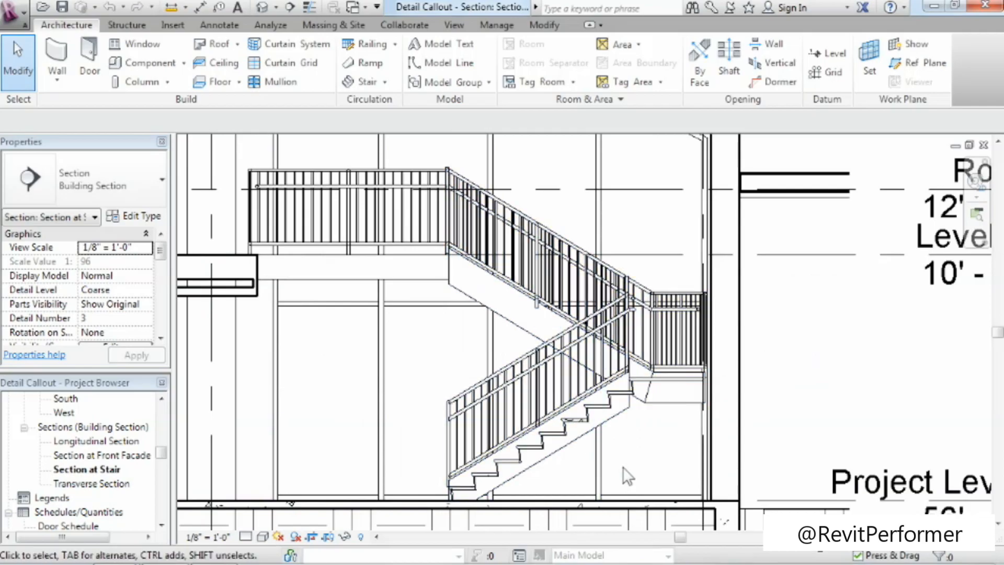
left_click(455, 25)
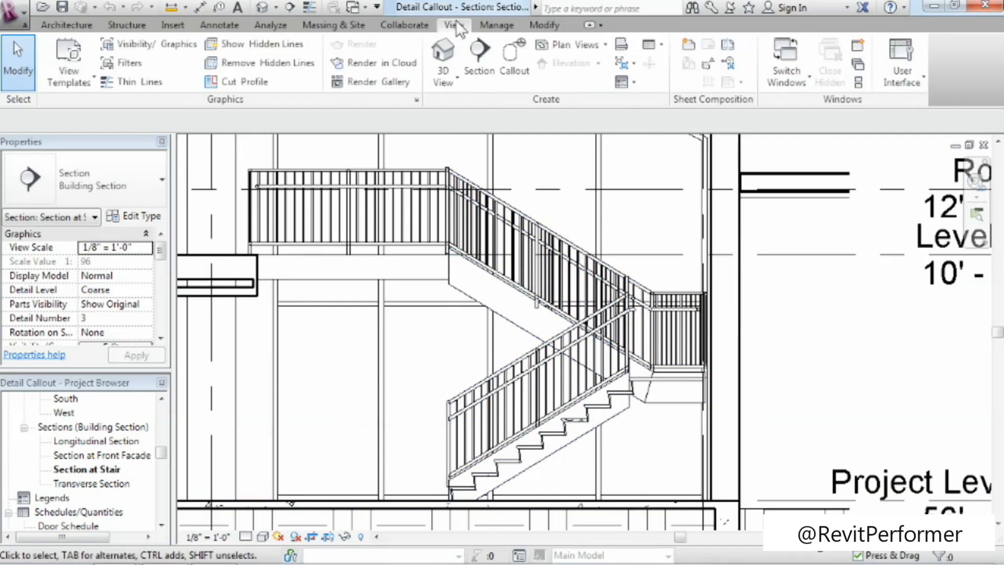
left_click(515, 83)
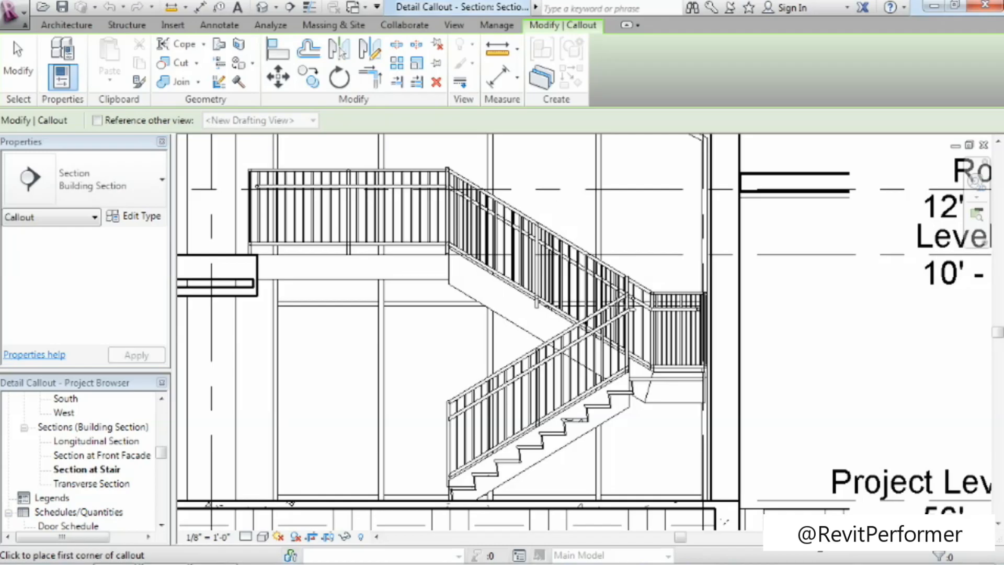
left_click(589, 277)
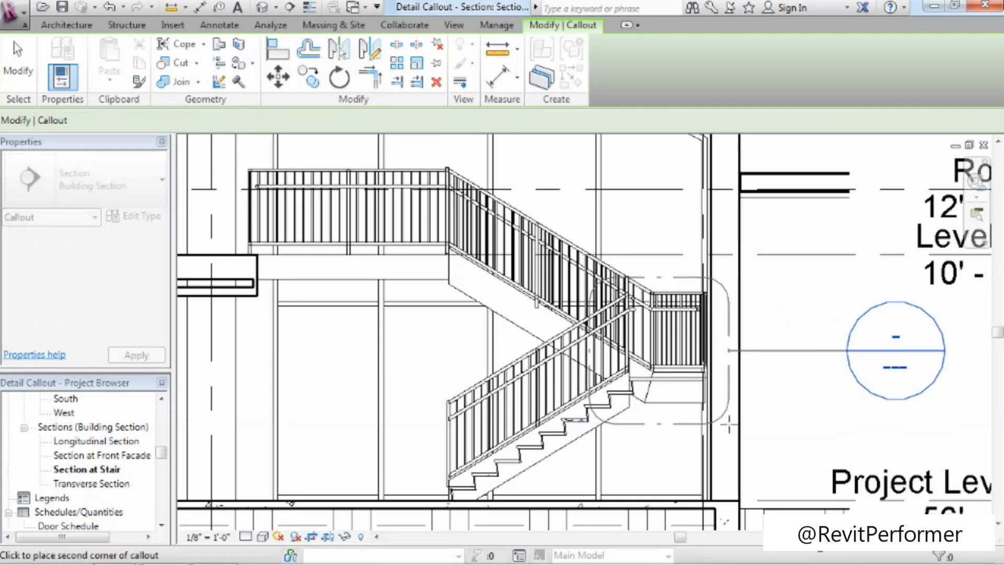
left_click(727, 424)
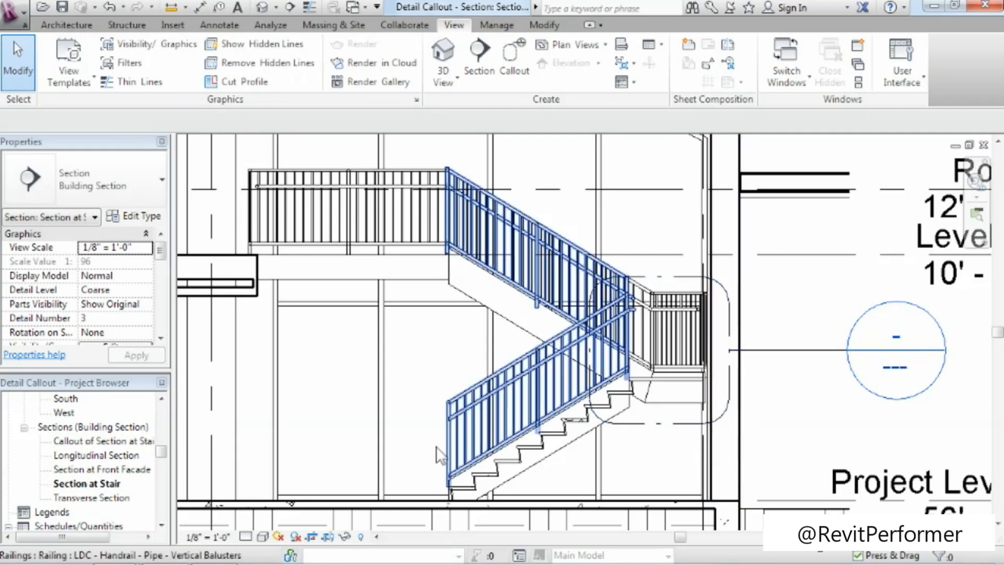
Rename the new callout view to "Stair Landing Detail" and open it.
left_click(71, 440)
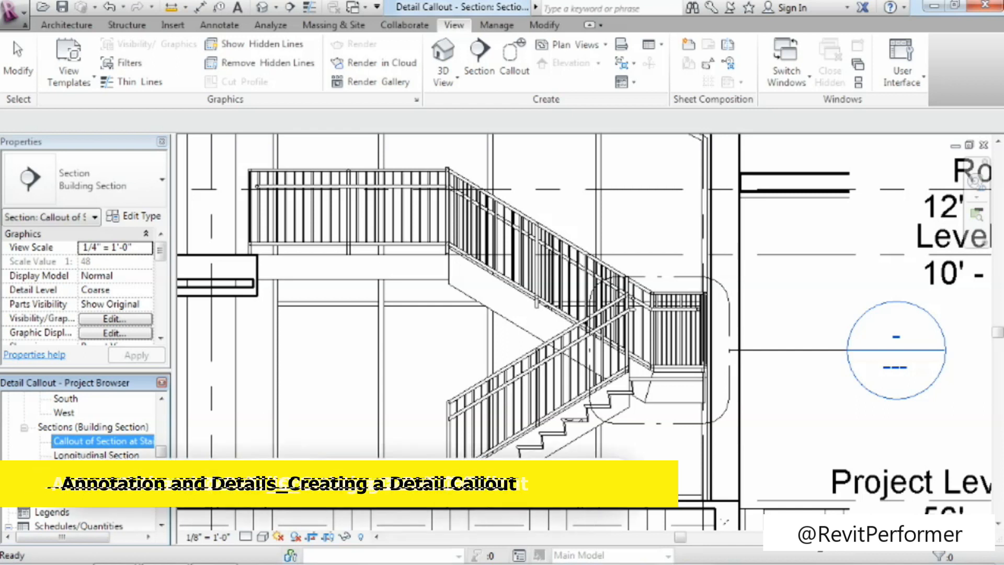
key("F2")
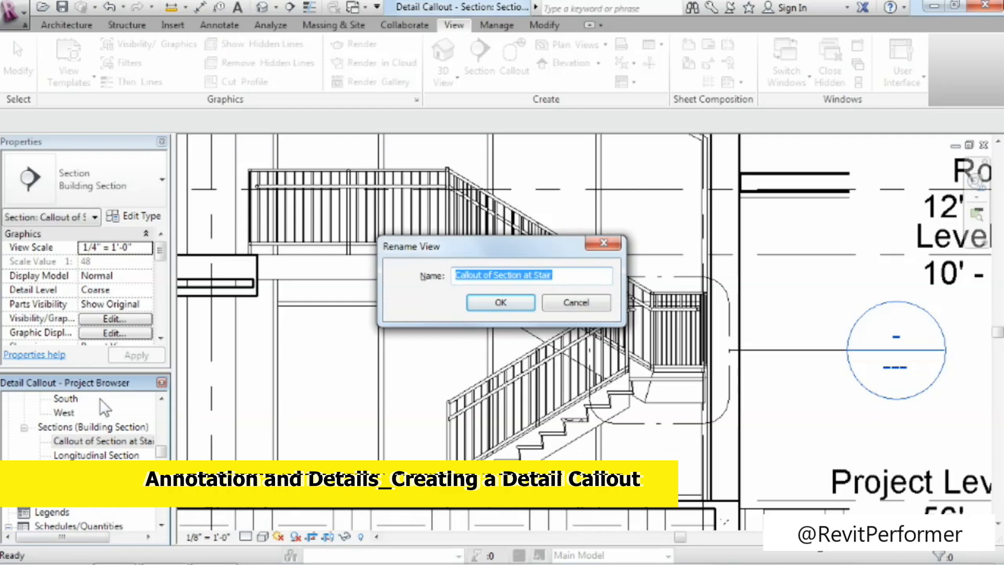
type("Stair Landin")
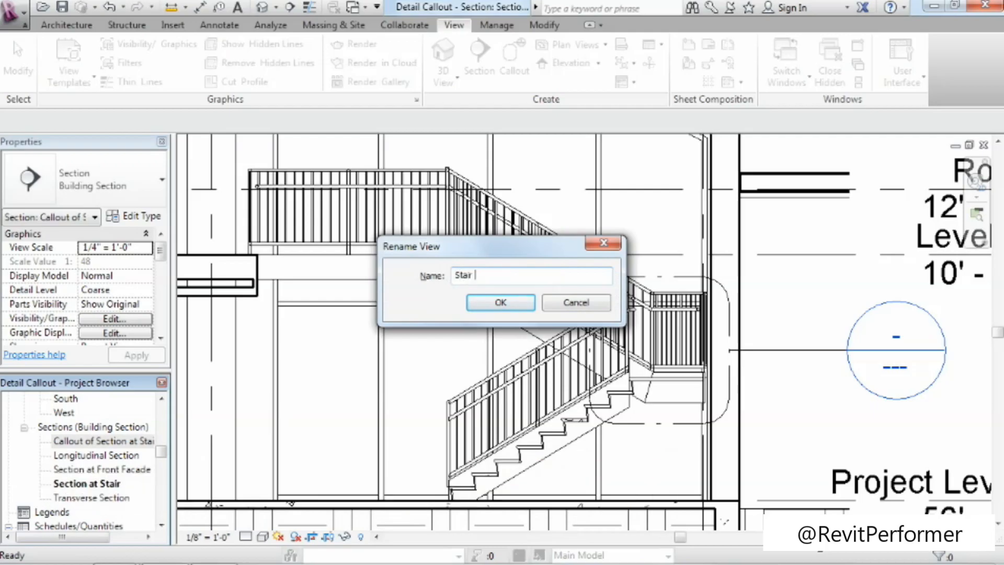
type("g Detail")
left_click(489, 303)
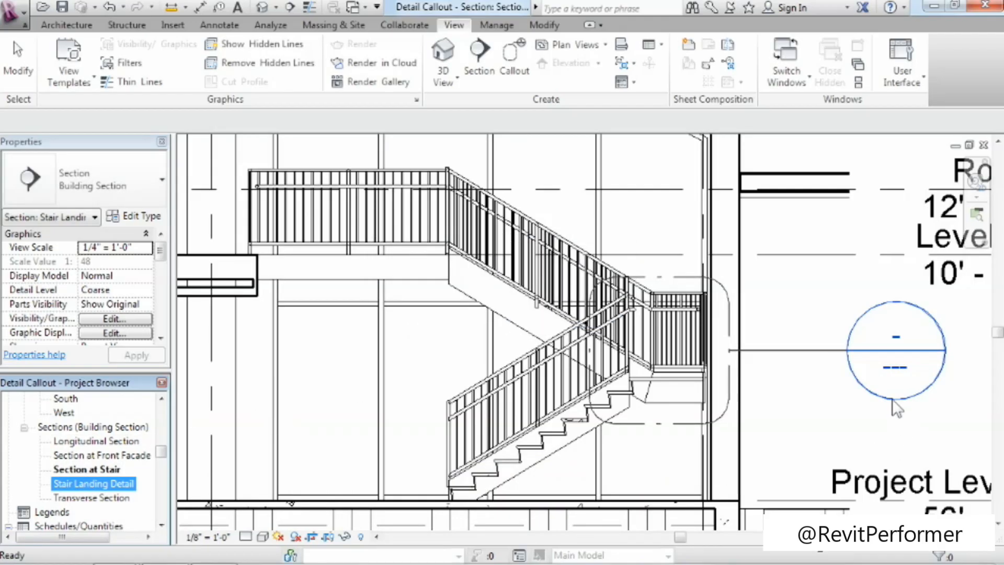
double_click(74, 485)
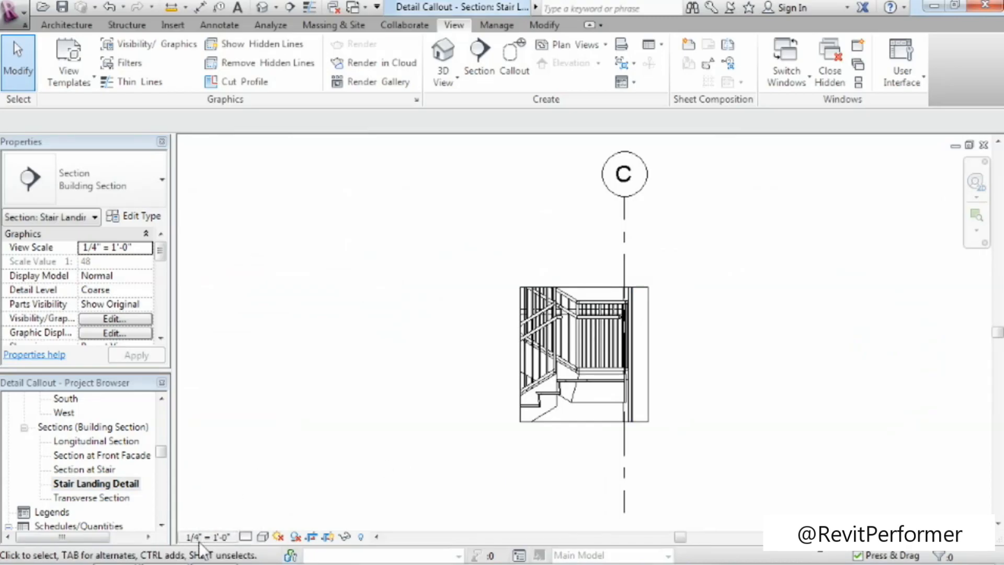
Hide the Stair Landing Detail view's crop region and turn Crop Region Visible back on.
left_click(600, 432)
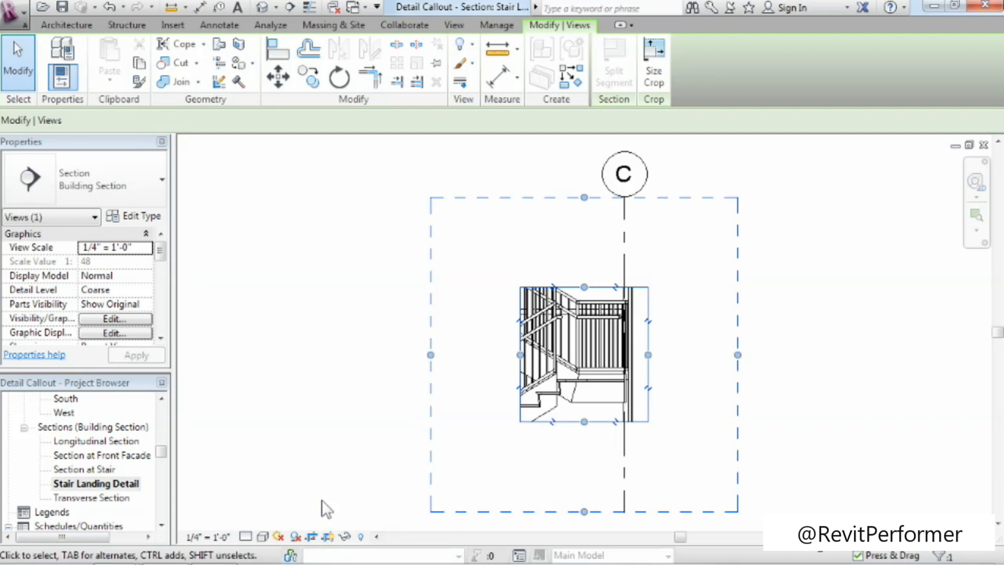
left_click(327, 537)
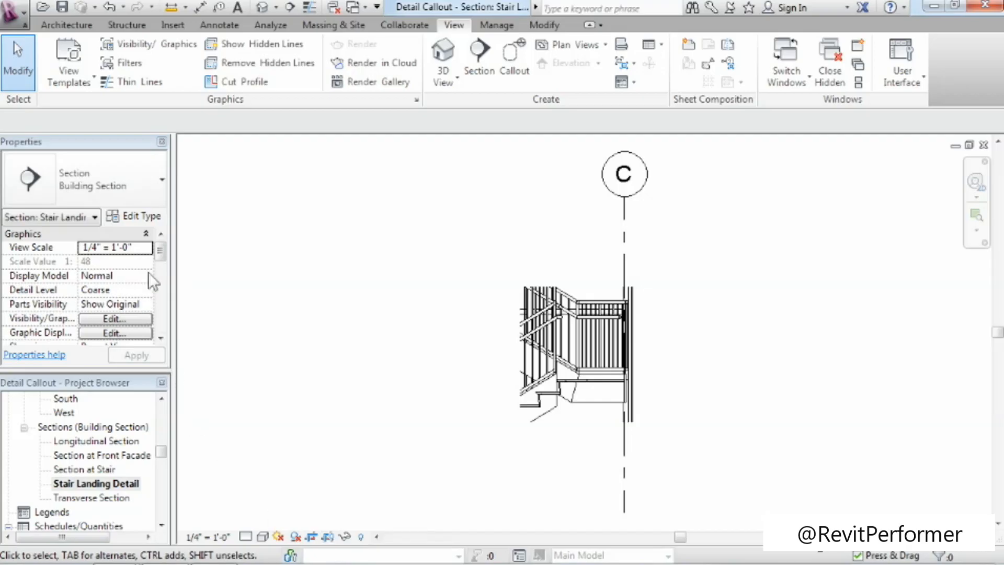
left_click_drag(159, 253, 159, 308)
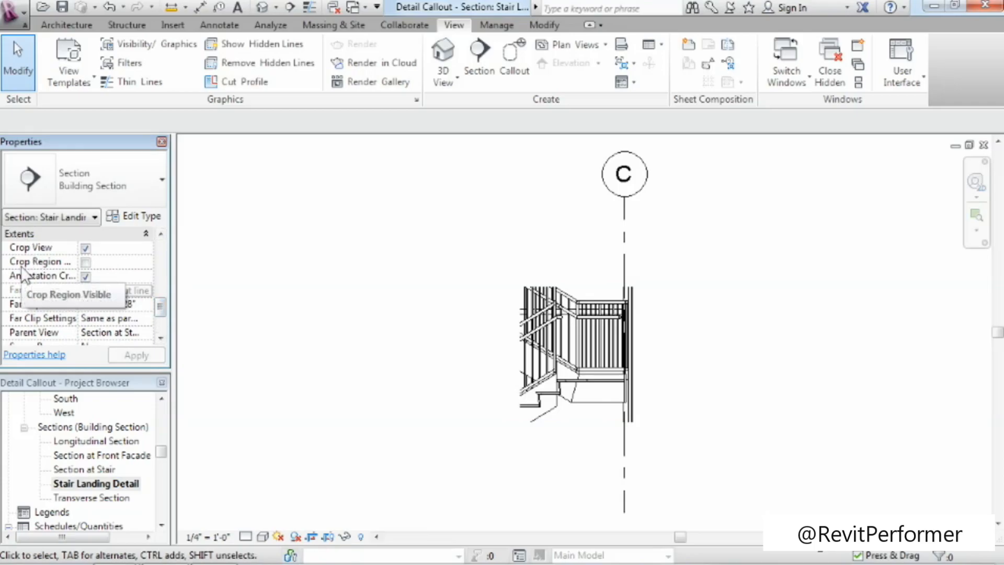
left_click(86, 264)
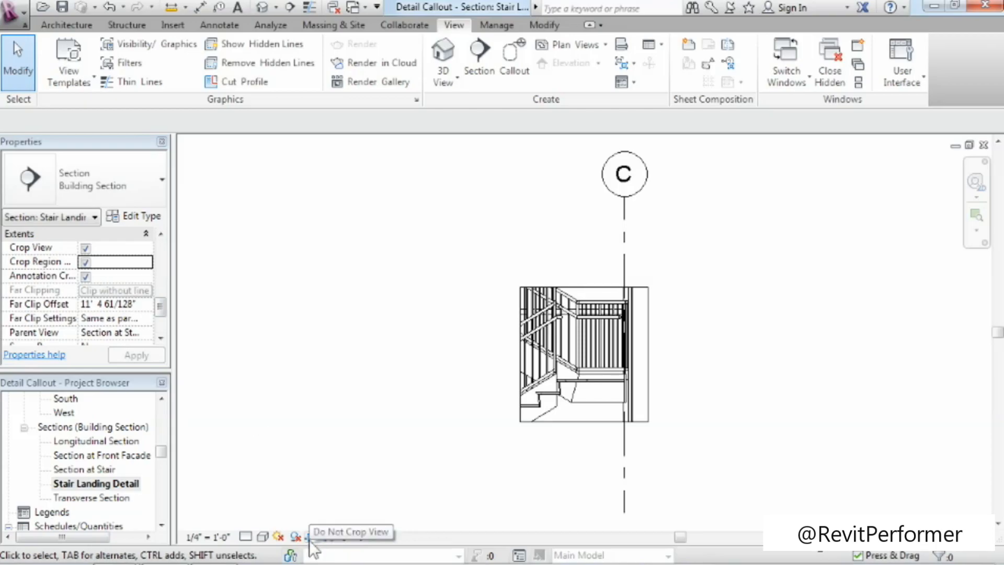
Turn off Crop View to look at the section surrounding the landing, and restore the cropping.
left_click(86, 248)
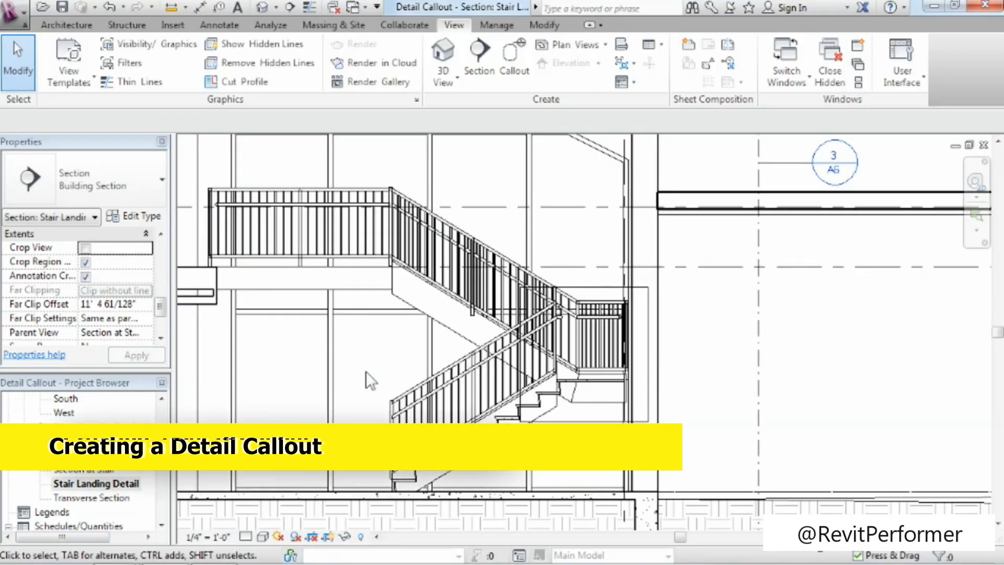
scroll(397, 374, "down", 5)
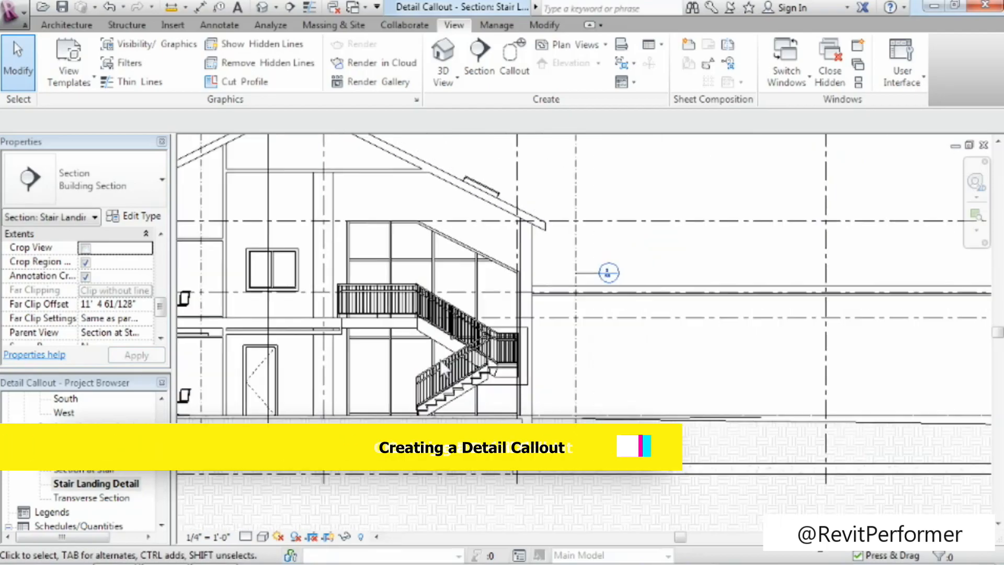
scroll(441, 372, "up", 5)
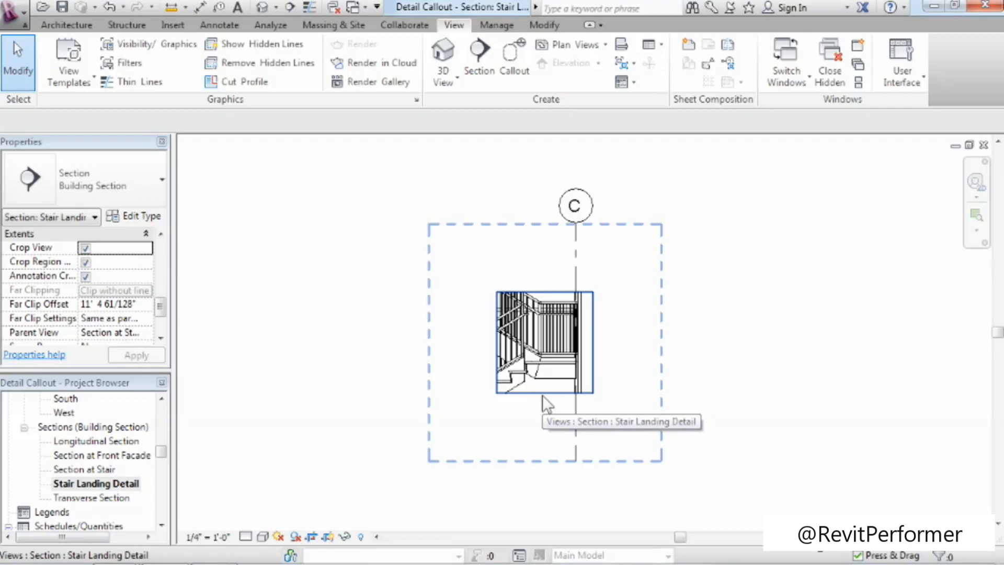
Add the text note "Stair Nosing - Typ." in 3/32" Arial and move it clear of the crop region, left of the stair.
scroll(466, 363, "up", 4)
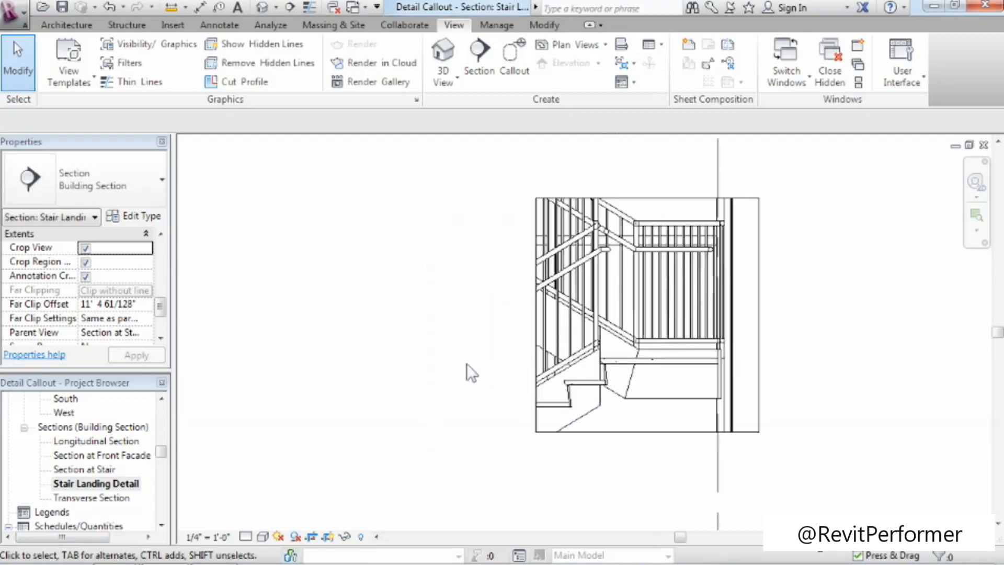
scroll(466, 363, "up", 1)
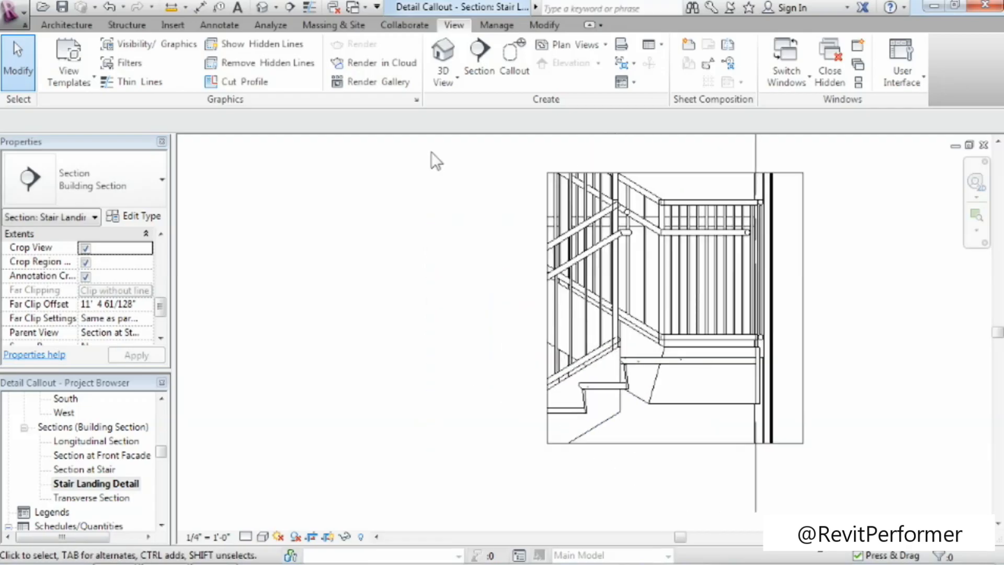
left_click(237, 7)
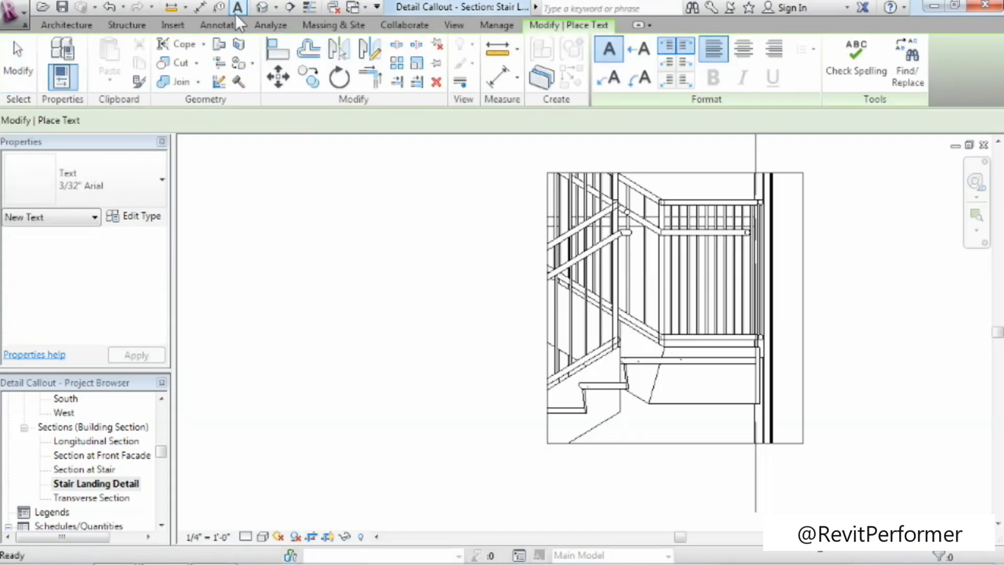
left_click(455, 362)
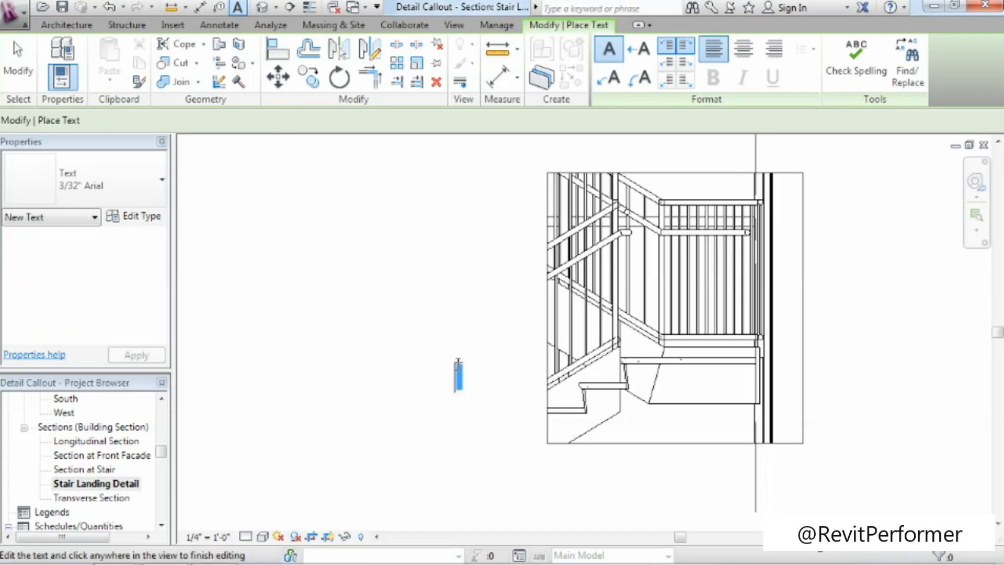
type("Stair No")
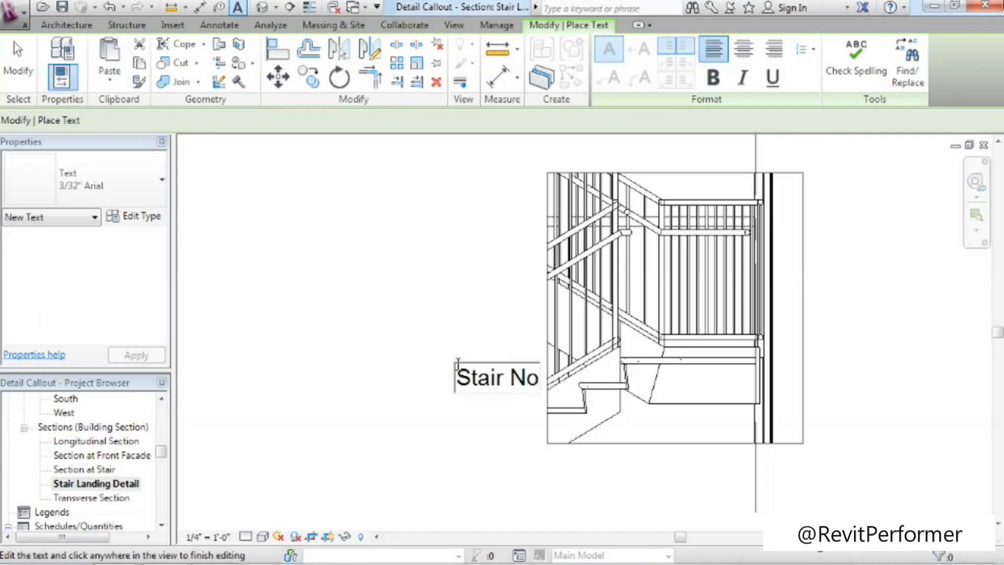
type("sing - Typ.")
left_click(479, 456)
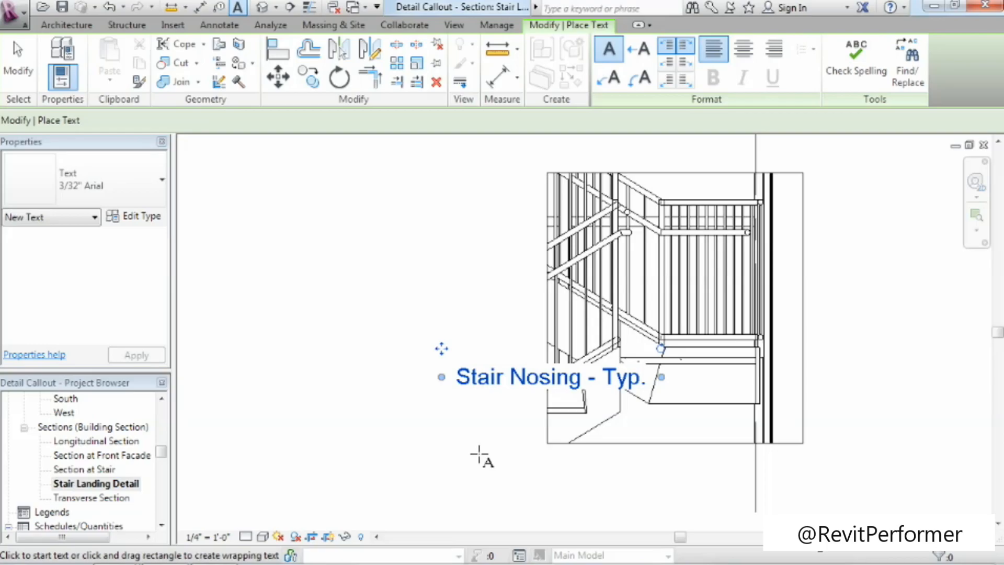
left_click(18, 60)
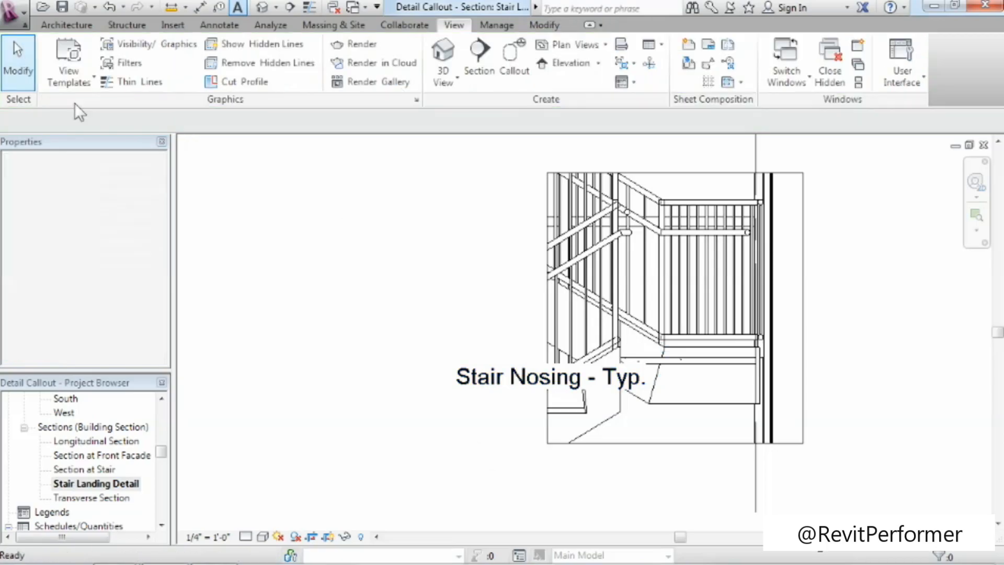
left_click(517, 382)
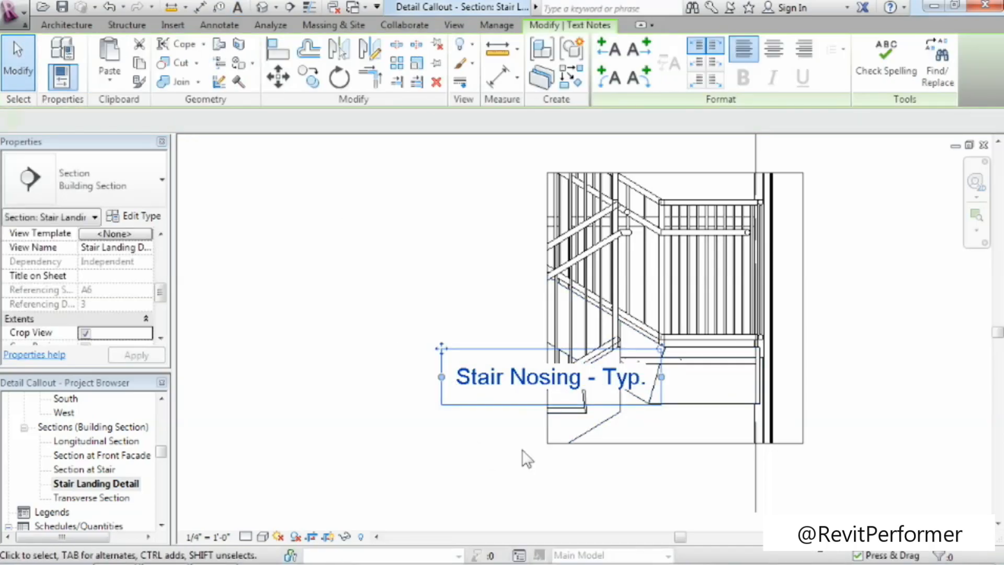
left_click_drag(442, 347, 289, 311)
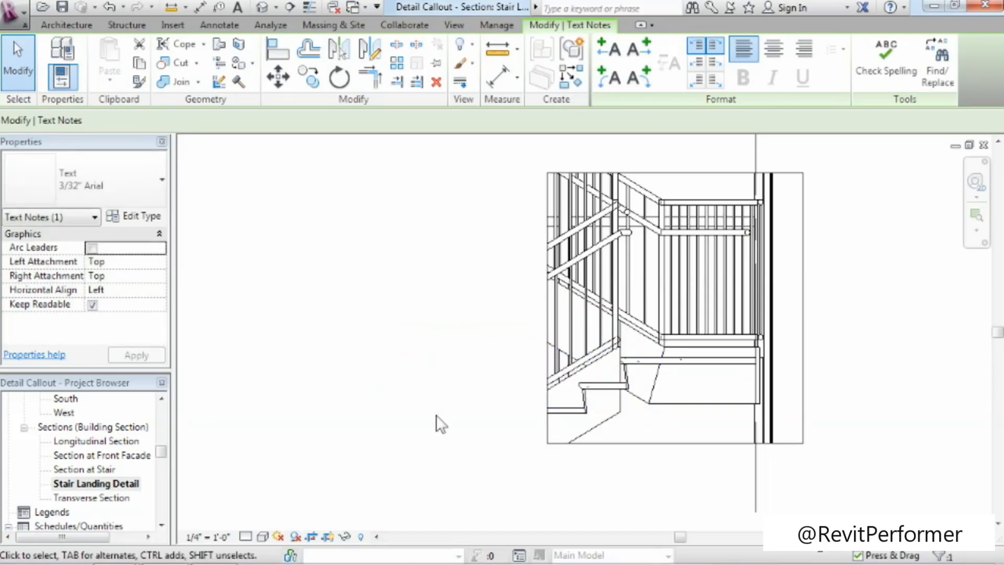
Extend the left edge of the annotation crop past the stair nosing note and turn off Annotation Crop for the view.
left_click(570, 443)
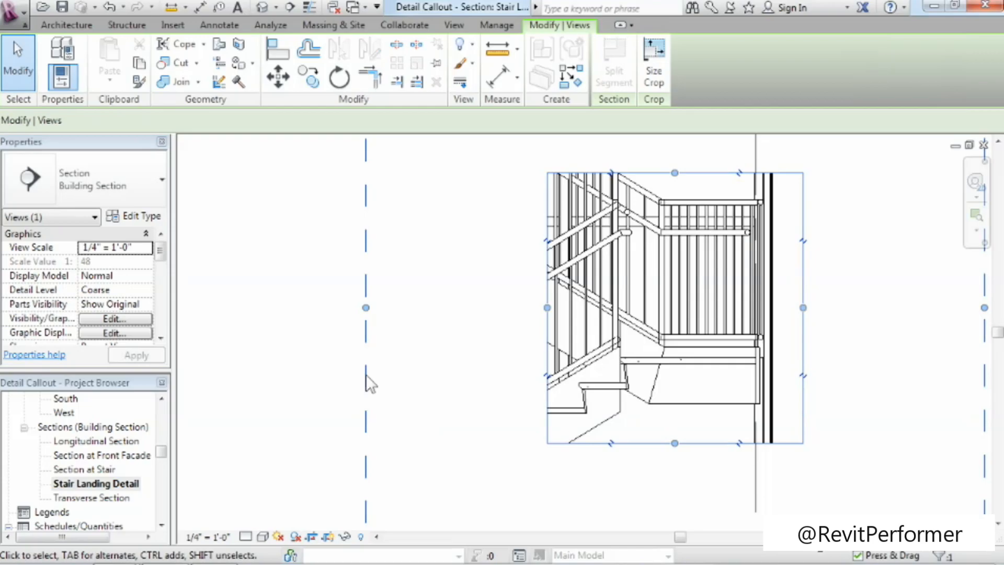
scroll(337, 337, "down", 4)
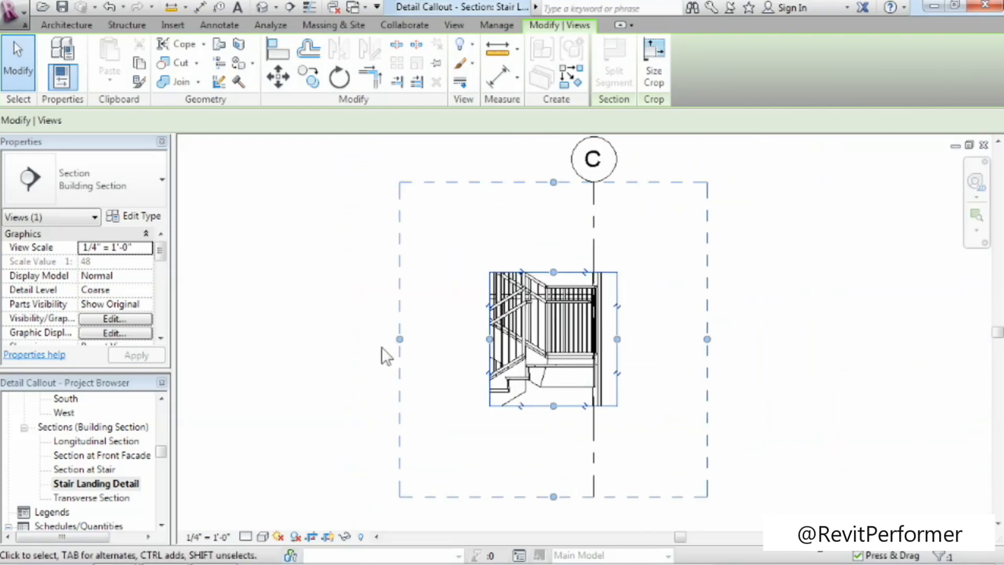
left_click_drag(398, 338, 306, 337)
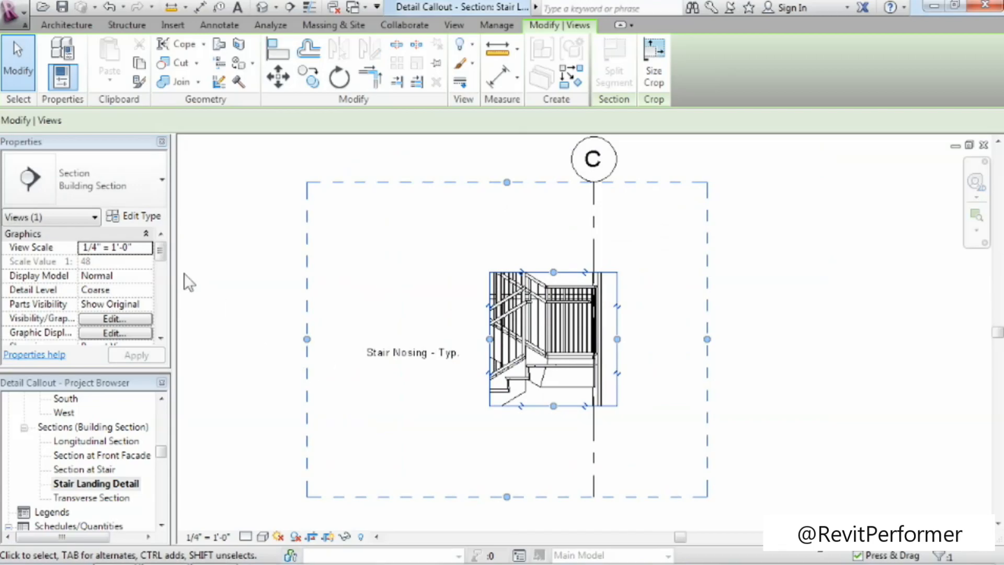
left_click_drag(160, 252, 160, 307)
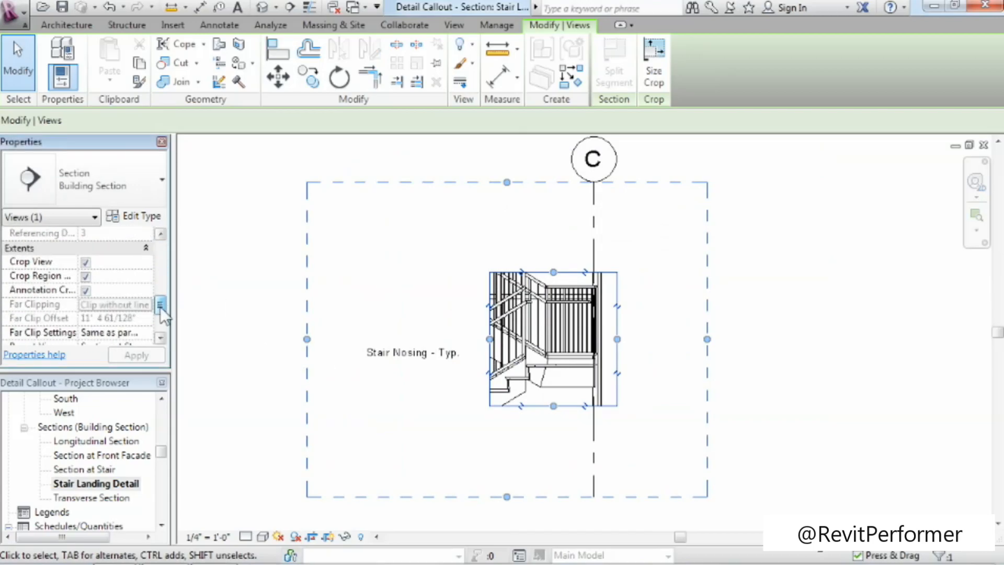
left_click(85, 290)
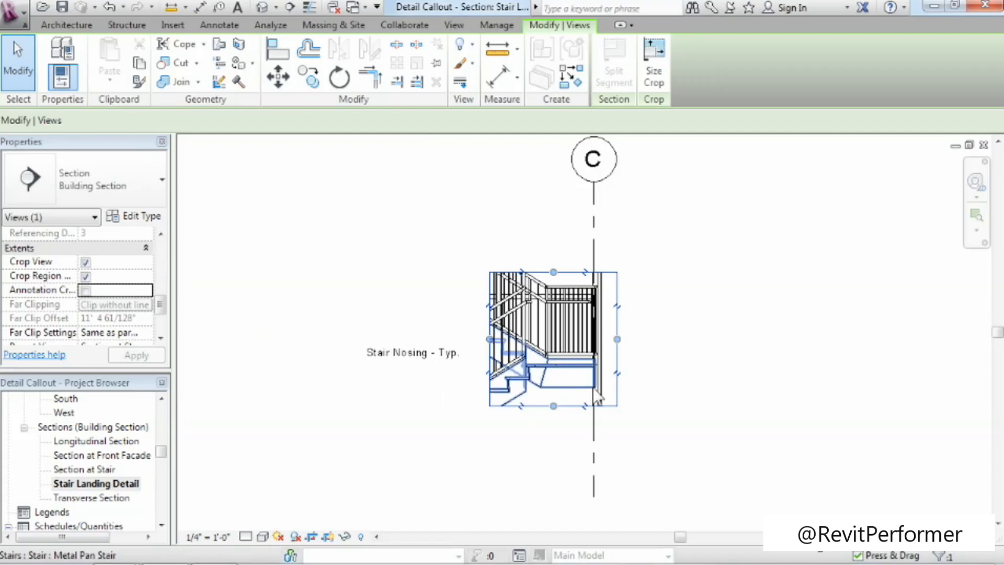
Set the Stair Landing Detail view's scale to 1 1/2" = 1'-0".
scroll(501, 360, "up", 3)
left_click(394, 363)
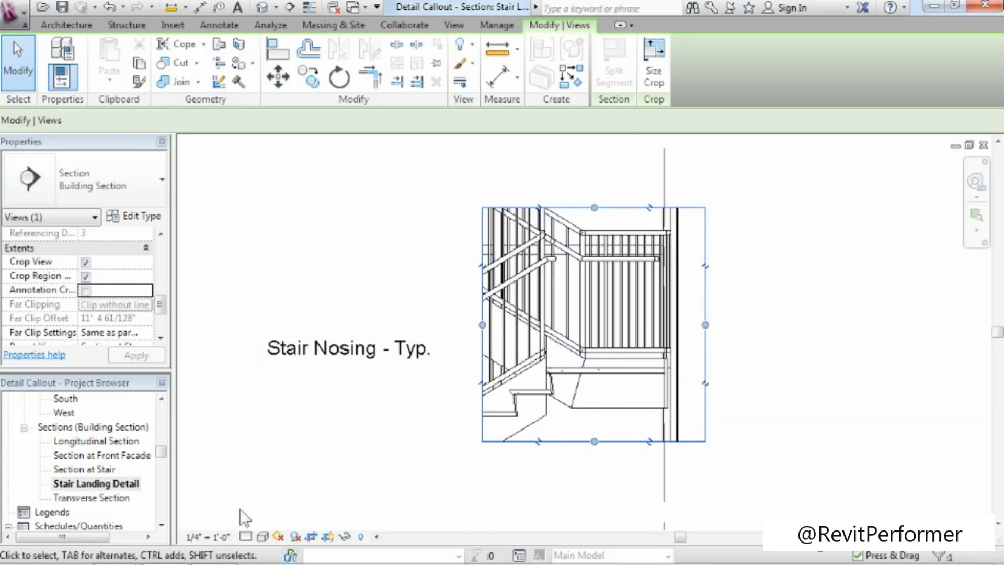
left_click(216, 539)
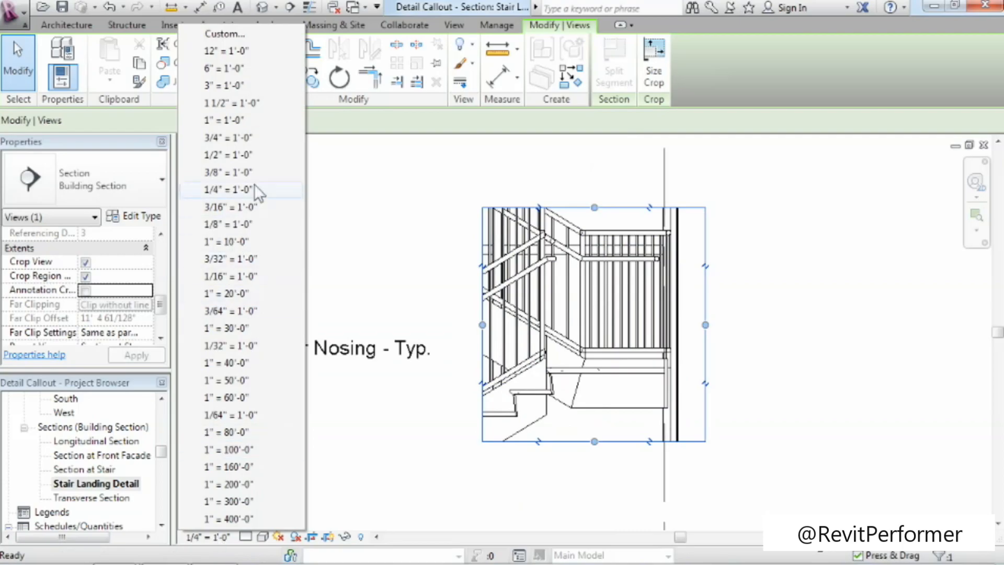
left_click(261, 105)
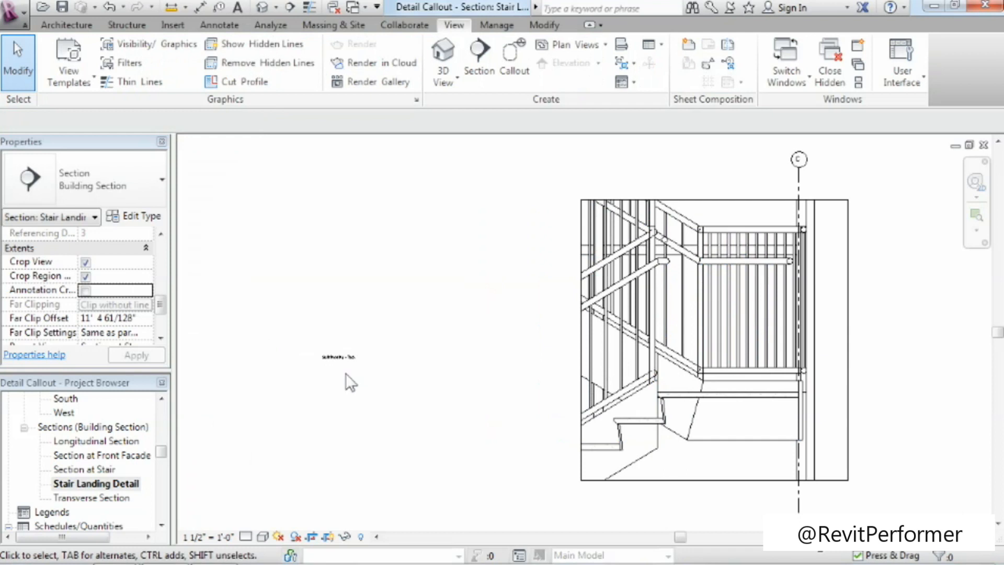
Move the stair nosing note closer to the stair, just outside the left edge of the crop region.
left_click(323, 358)
left_click_drag(319, 350, 504, 392, "ctrl")
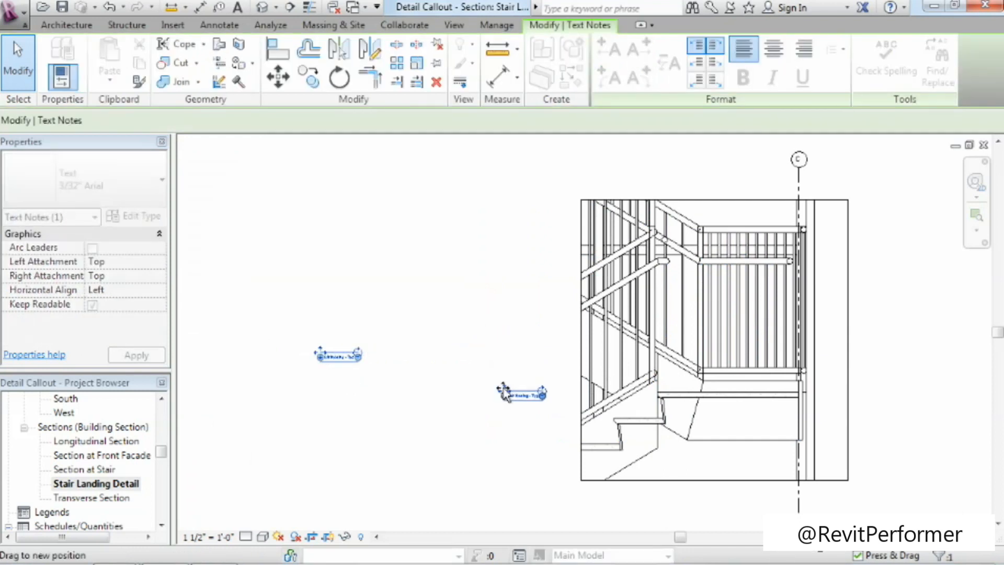
middle_click_drag(544, 460, 373, 470)
scroll(521, 460, "up", 2)
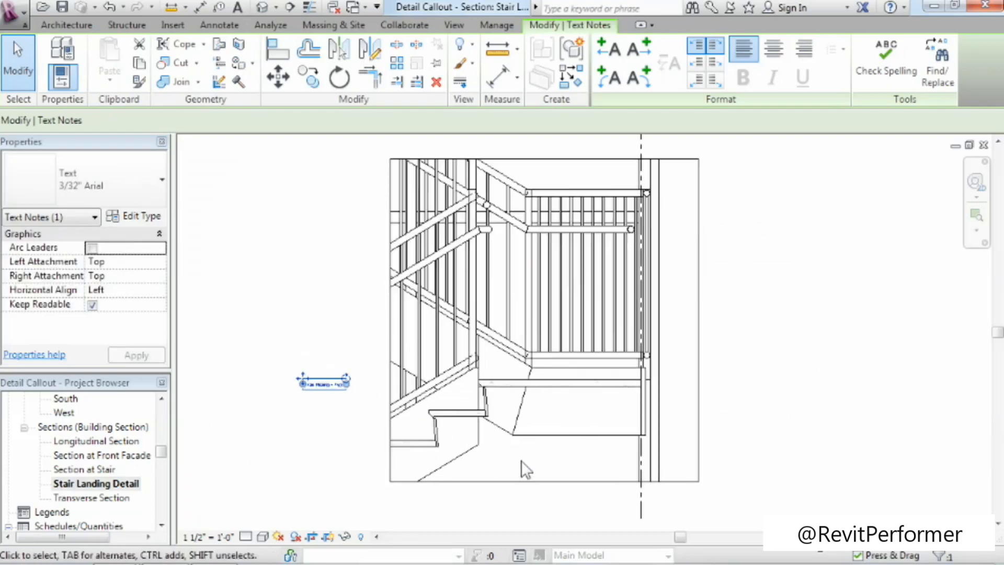
middle_click_drag(521, 456, 524, 475)
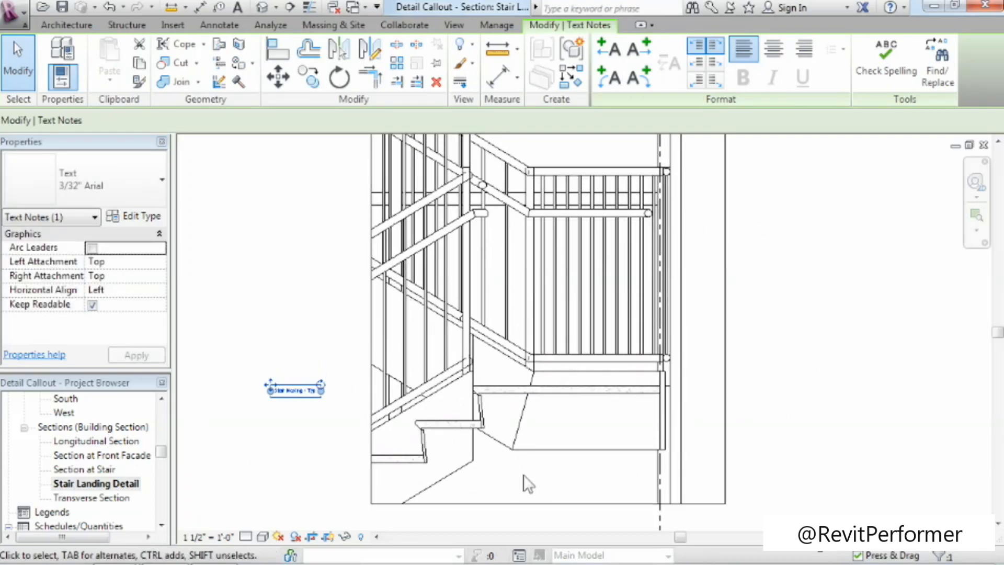
left_click(518, 516)
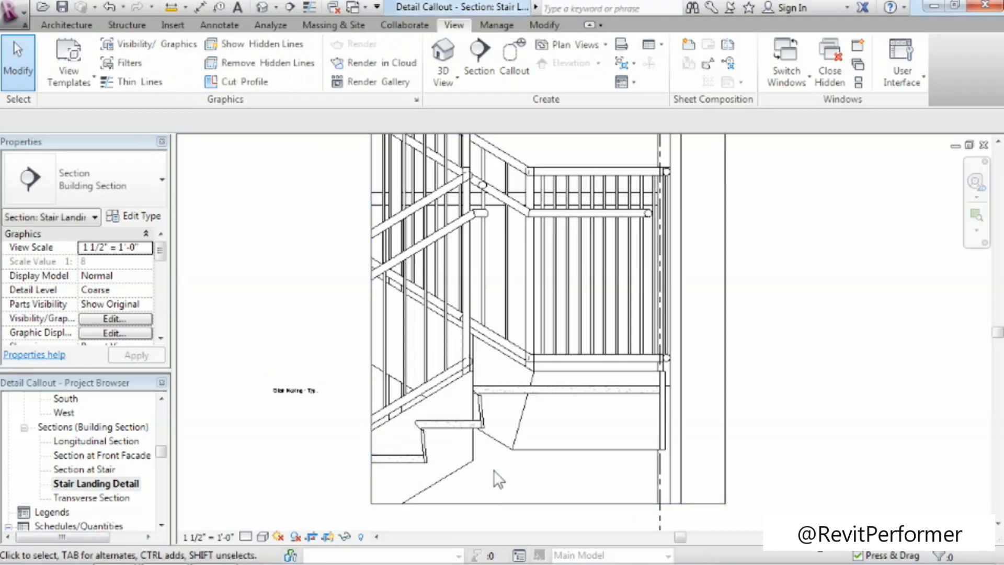
Reshape the crop region by extending its left and bottom edges to include more stair and pulling the right and top edges inward.
scroll(494, 469, "down", 2)
middle_click_drag(494, 469, 507, 437)
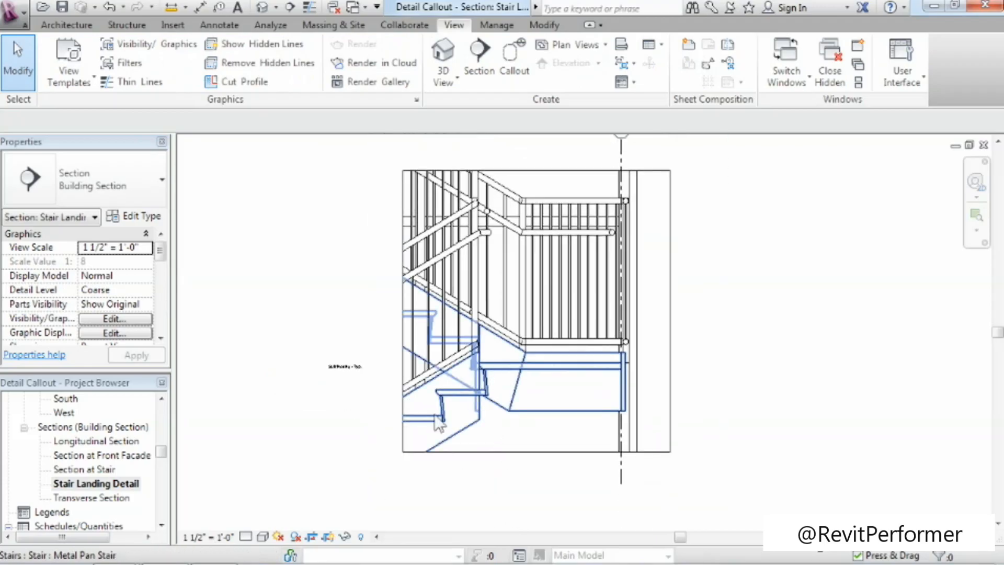
left_click(493, 454)
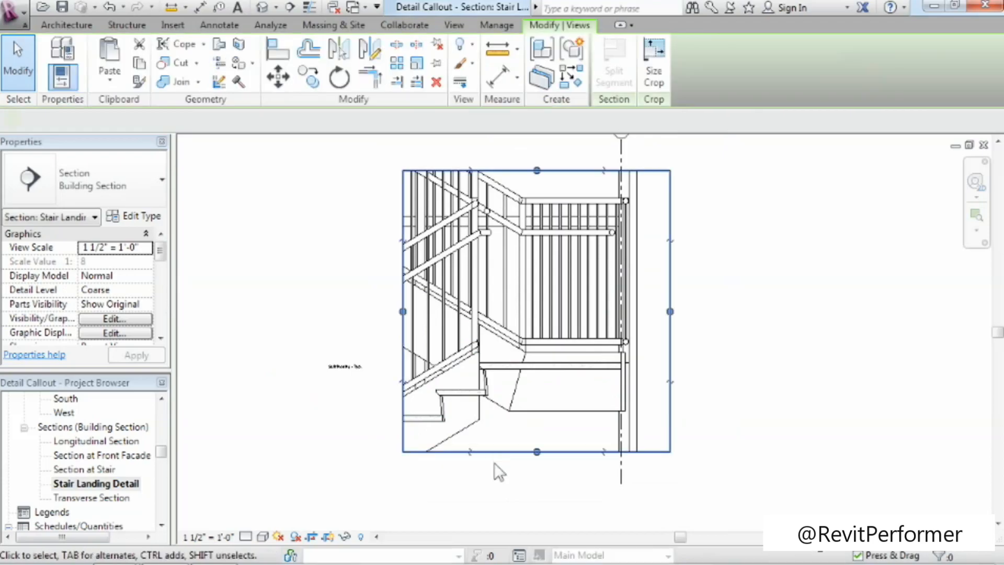
left_click_drag(402, 311, 381, 312)
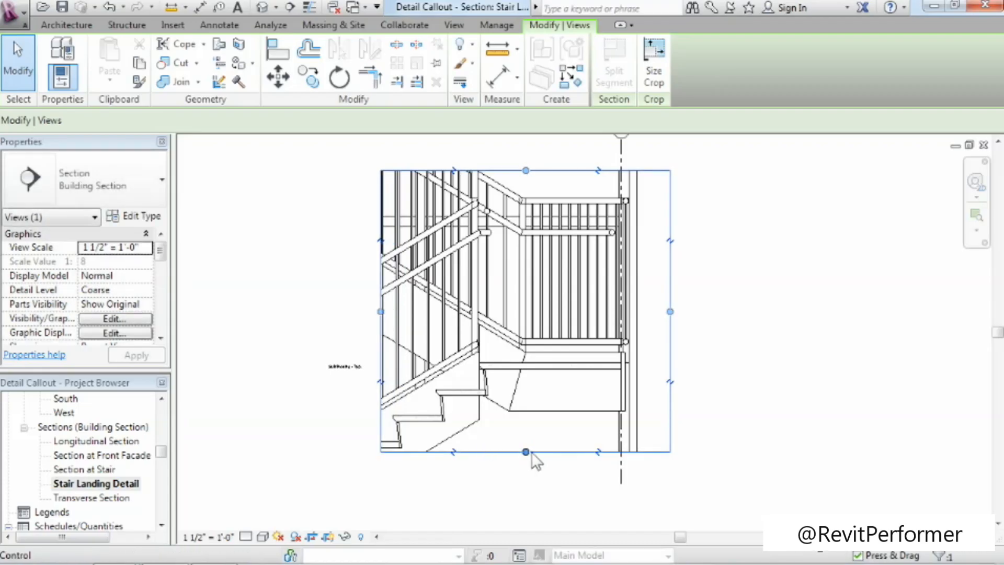
left_click_drag(526, 452, 526, 486)
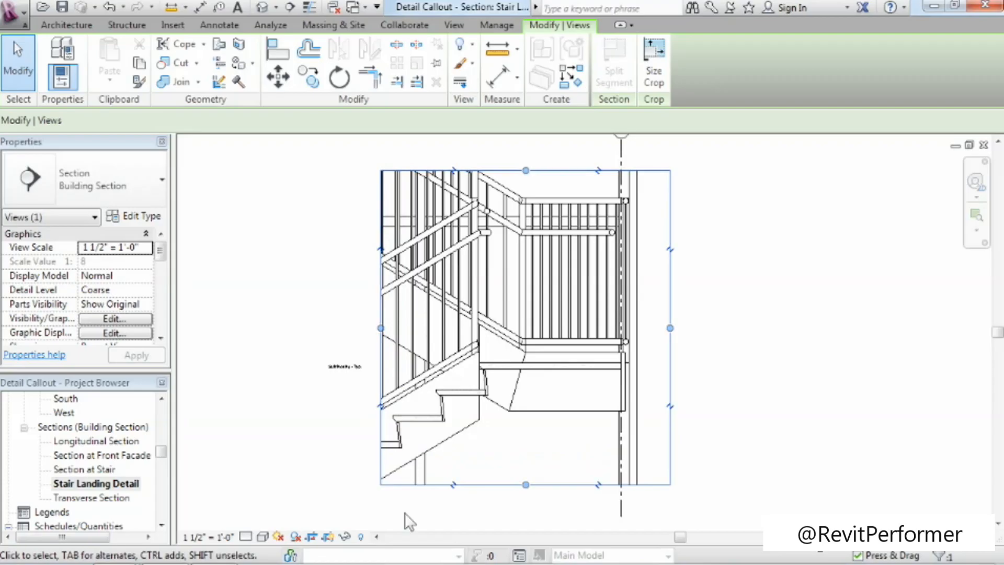
left_click_drag(671, 329, 647, 328)
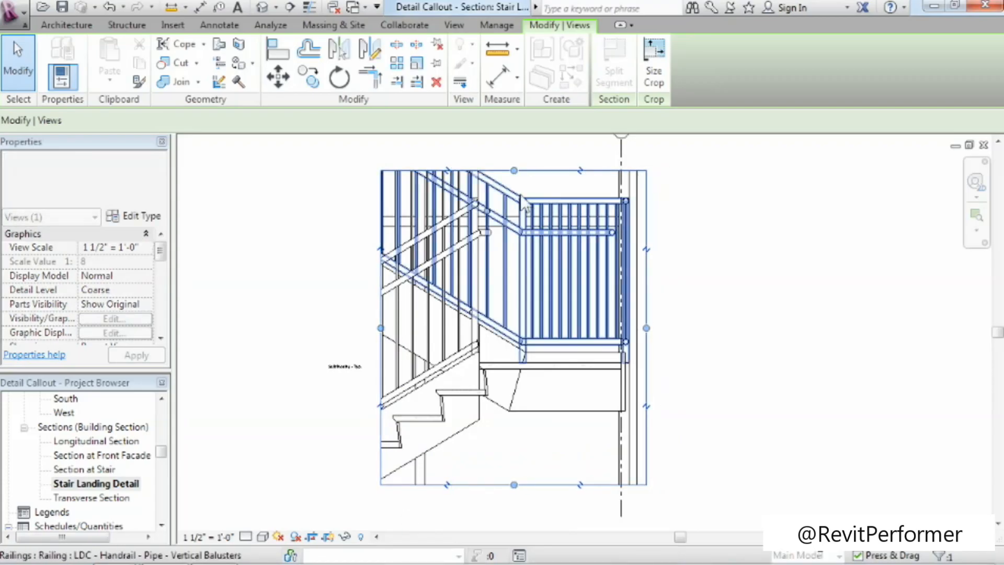
left_click_drag(514, 171, 514, 188)
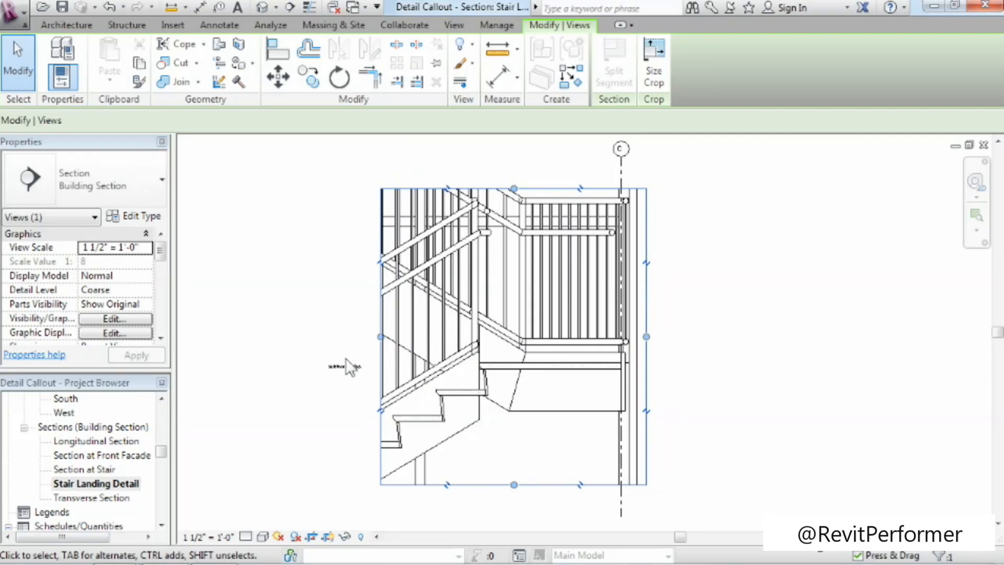
left_click_drag(380, 337, 386, 337)
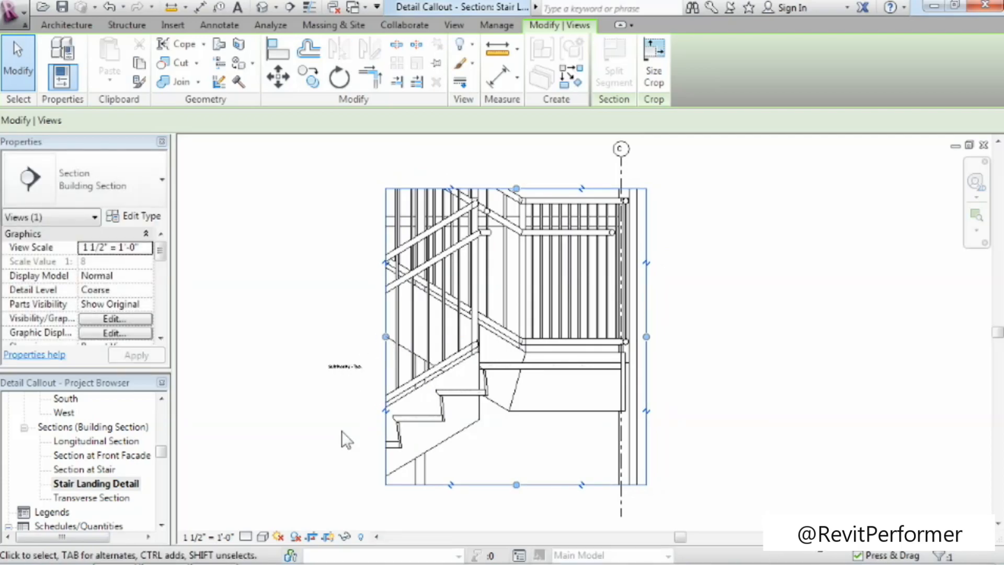
Check the callout boundary in the Section at Stair view and return to the Stair Landing Detail view.
double_click(78, 469)
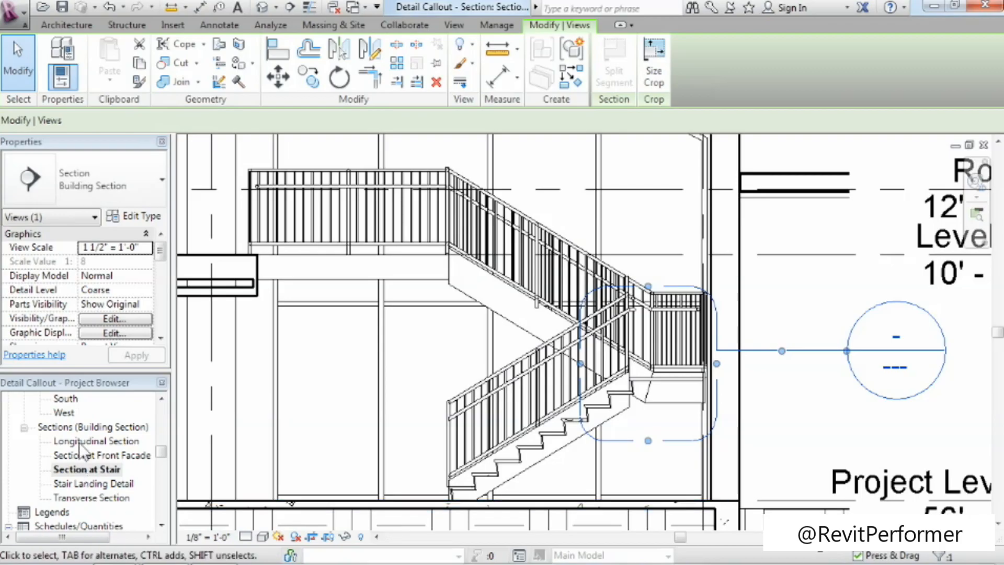
double_click(66, 485)
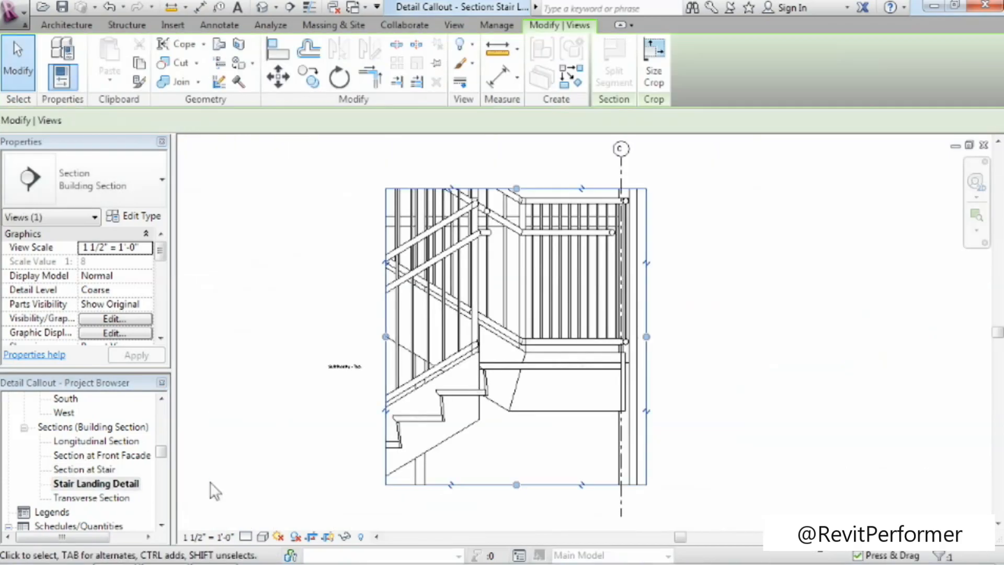
left_click(337, 485)
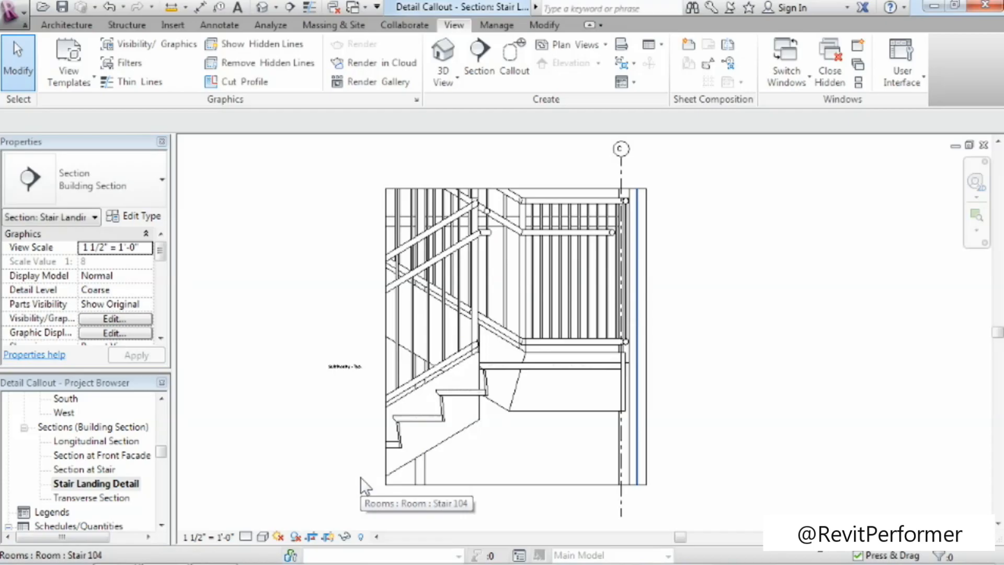
Set the Stair Landing Detail view's Far Clip Settings to Independent and edit its Far Clip Offset.
left_click_drag(161, 252, 165, 307)
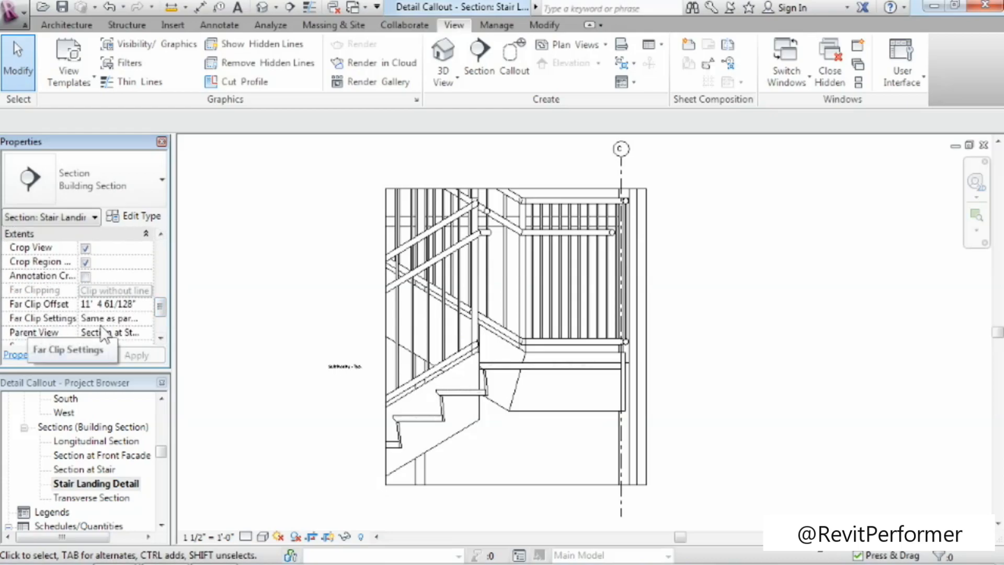
left_click(136, 320)
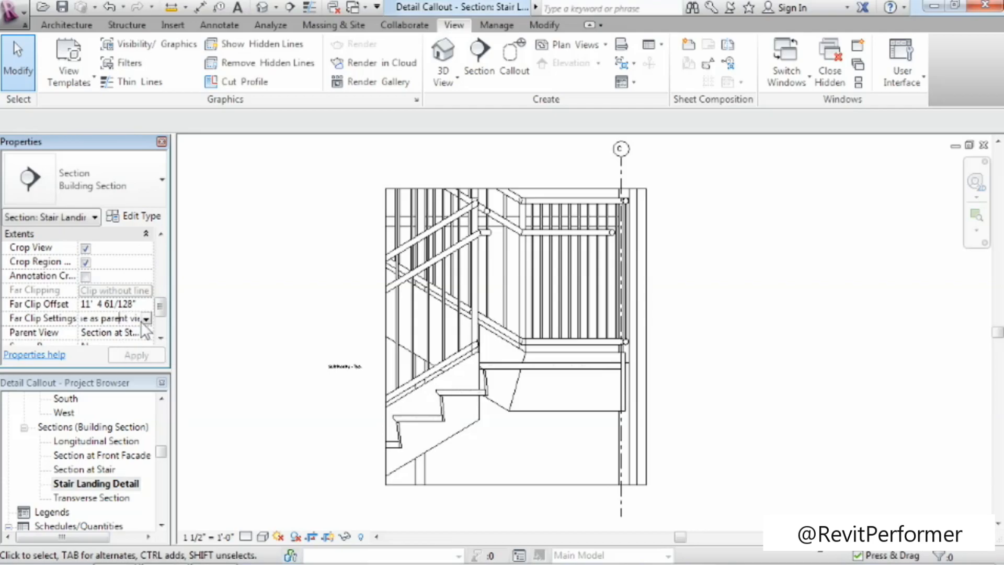
left_click(146, 319)
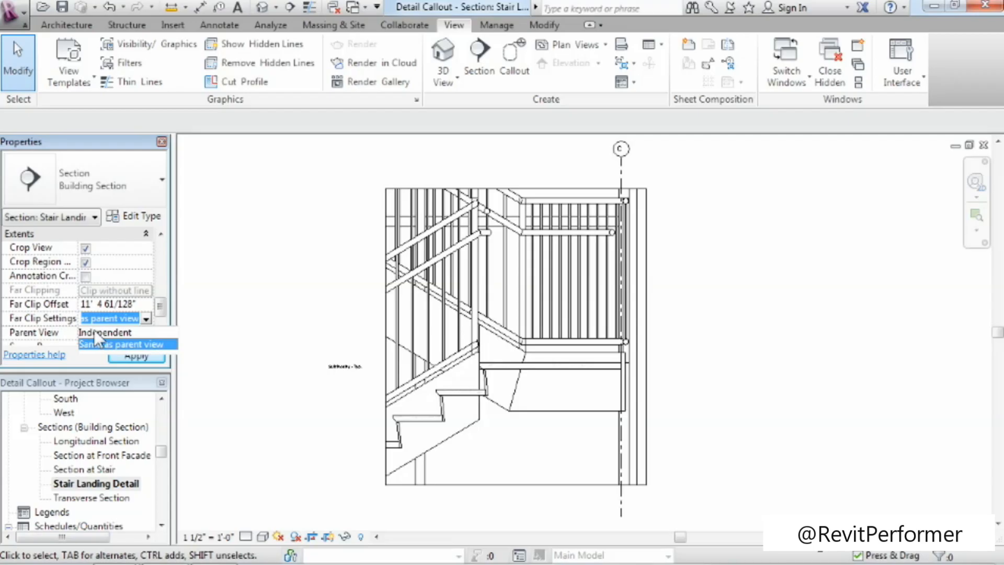
left_click(96, 332)
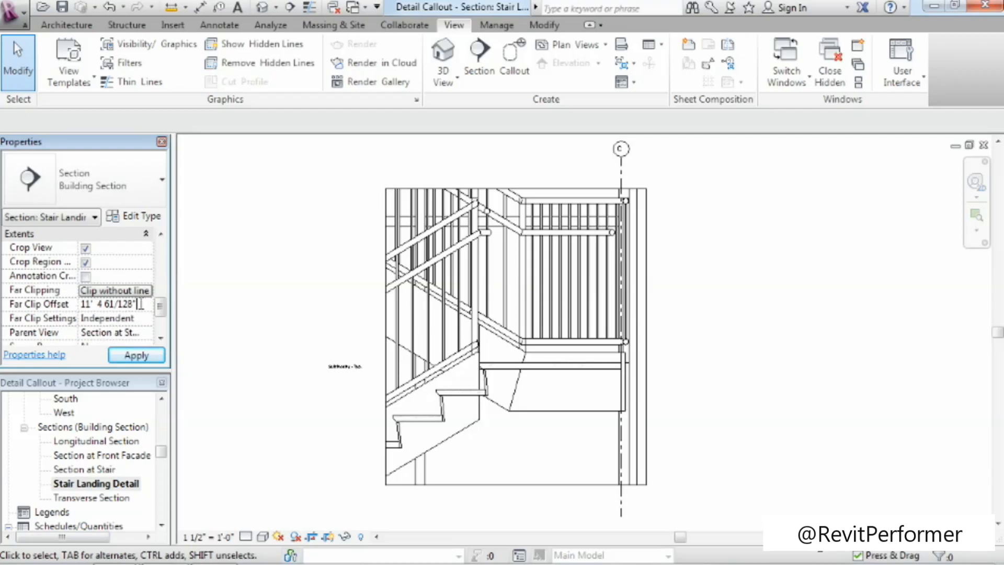
left_click_drag(137, 304, 38, 288)
key("Return")
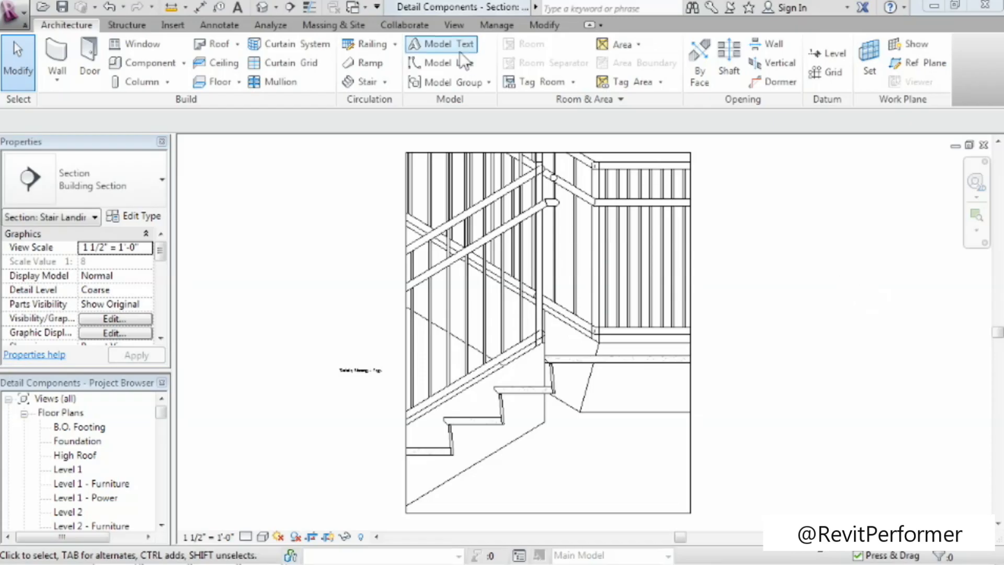
Place a Break Line detail component, rotated to vertical, along the left crop edge across the lowest visible stair tread.
left_click_drag(161, 413, 169, 454)
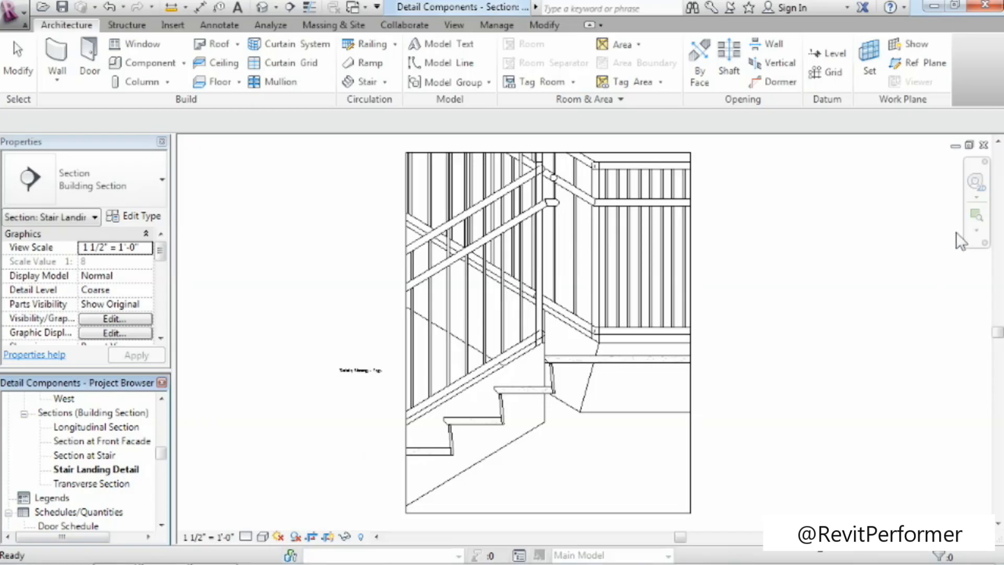
left_click(976, 216)
left_click_drag(353, 276, 738, 507)
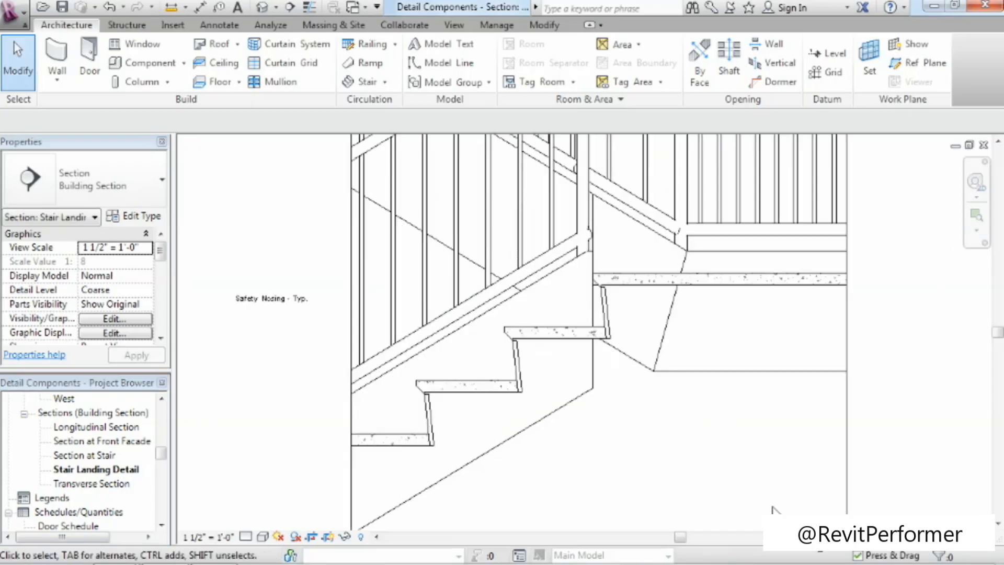
middle_click_drag(798, 479, 751, 447)
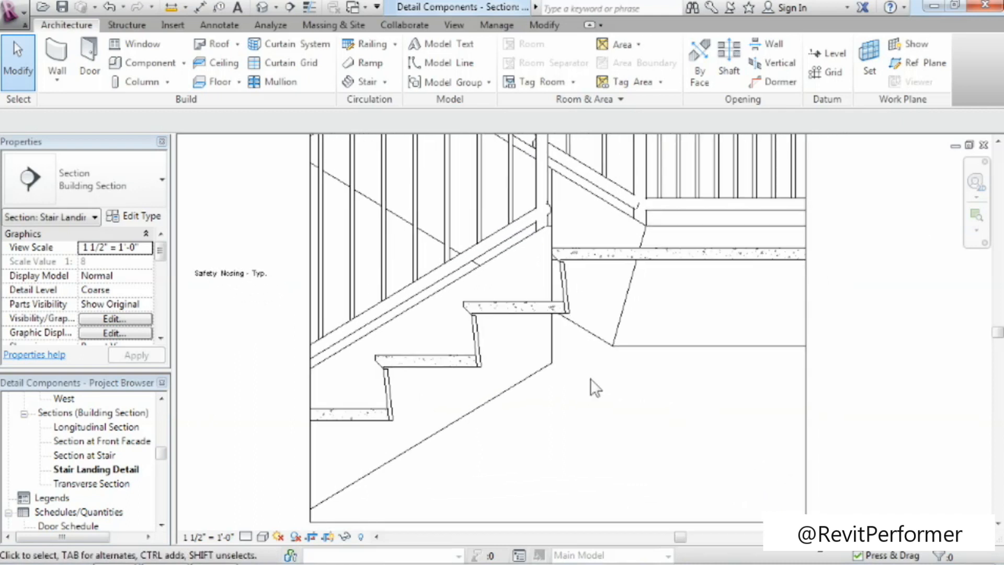
left_click(205, 26)
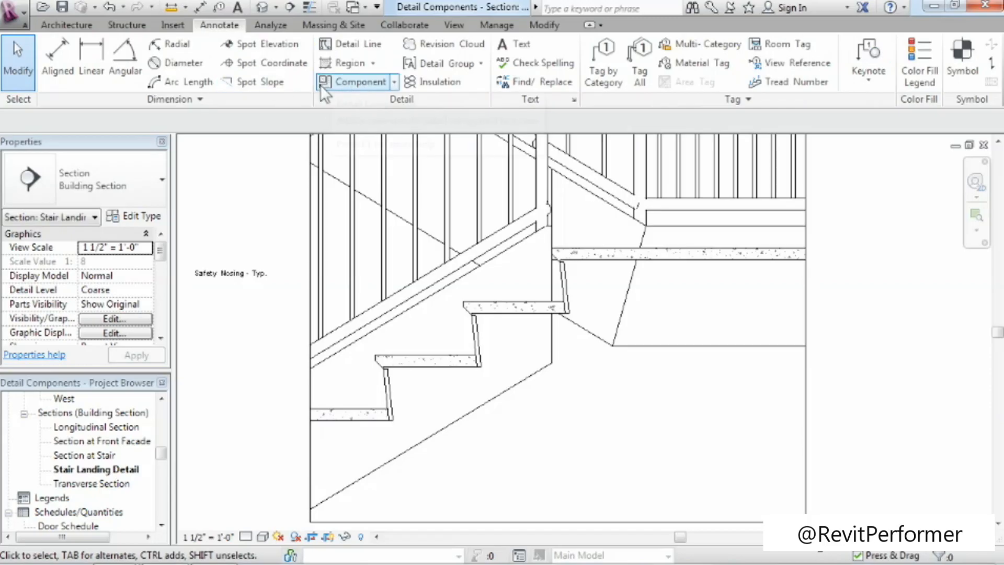
left_click(394, 84)
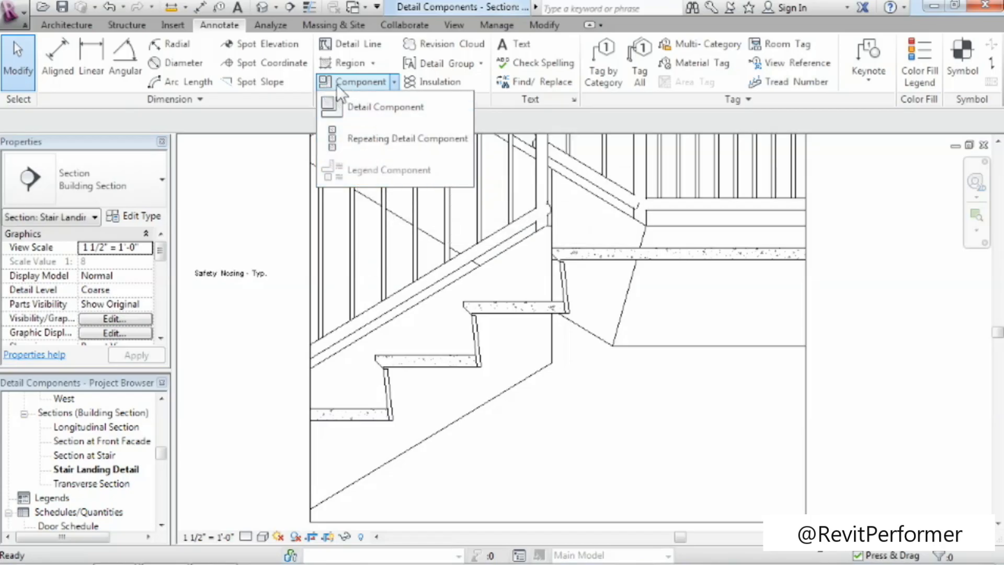
left_click(355, 108)
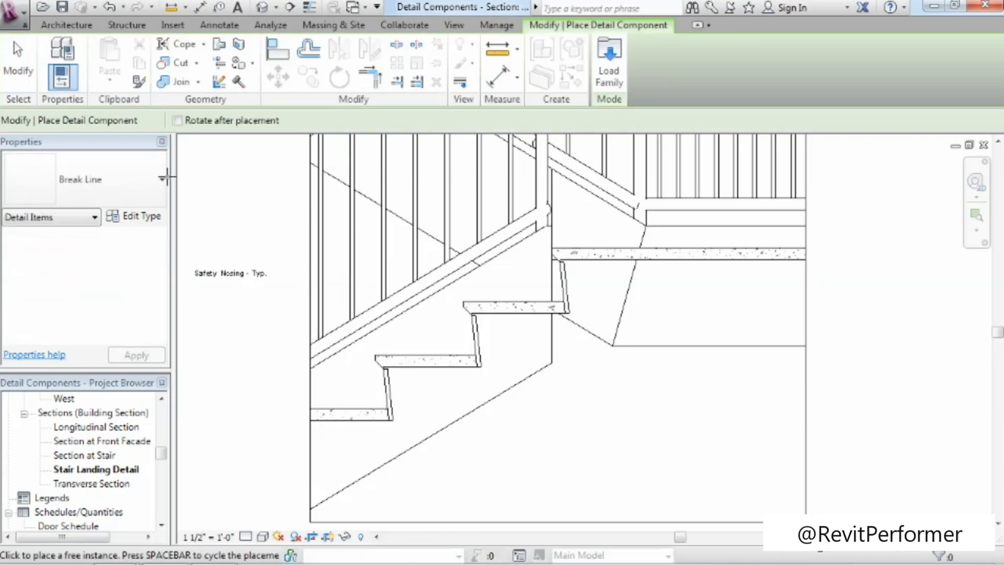
left_click(74, 192)
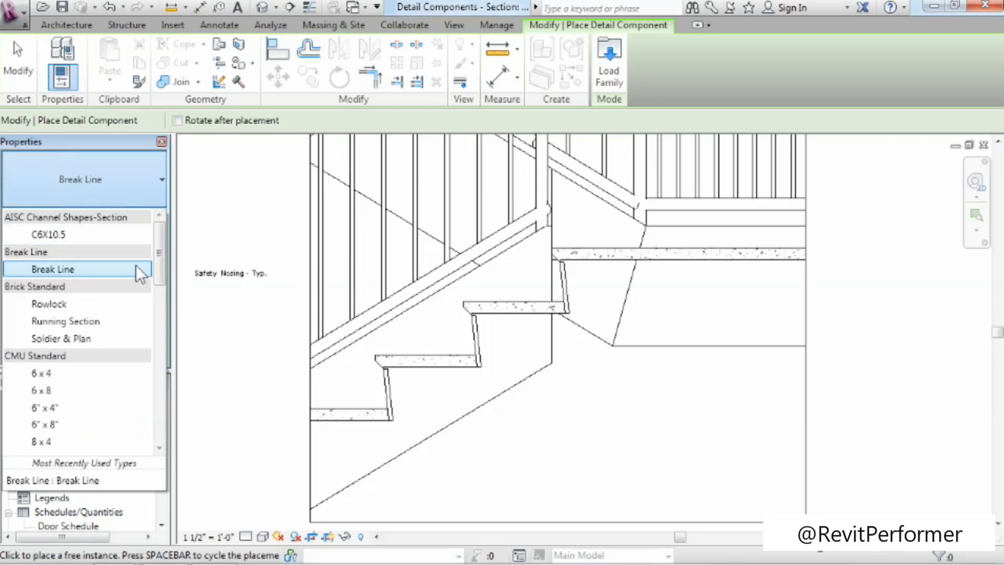
left_click_drag(161, 249, 178, 230)
left_click(120, 155)
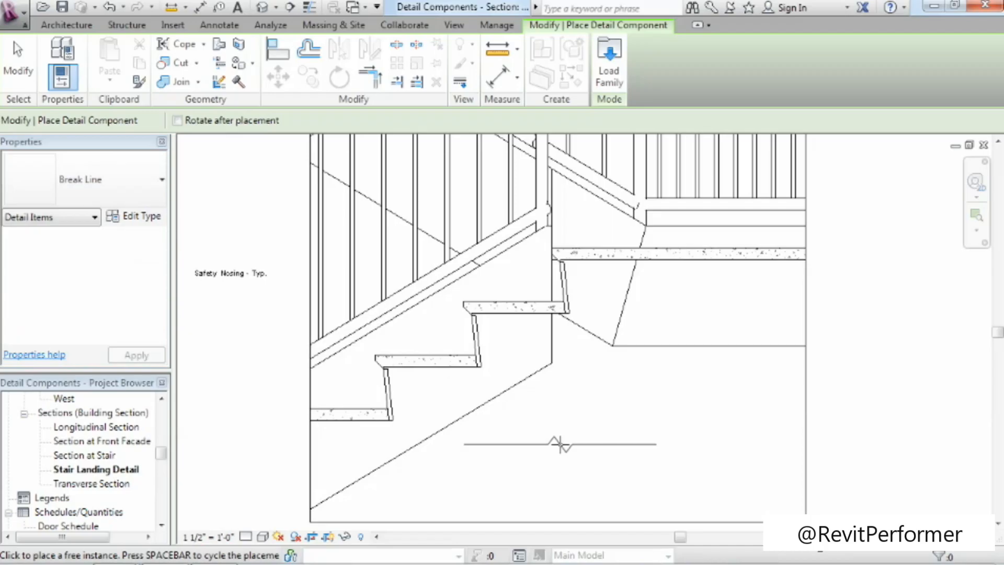
key("space")
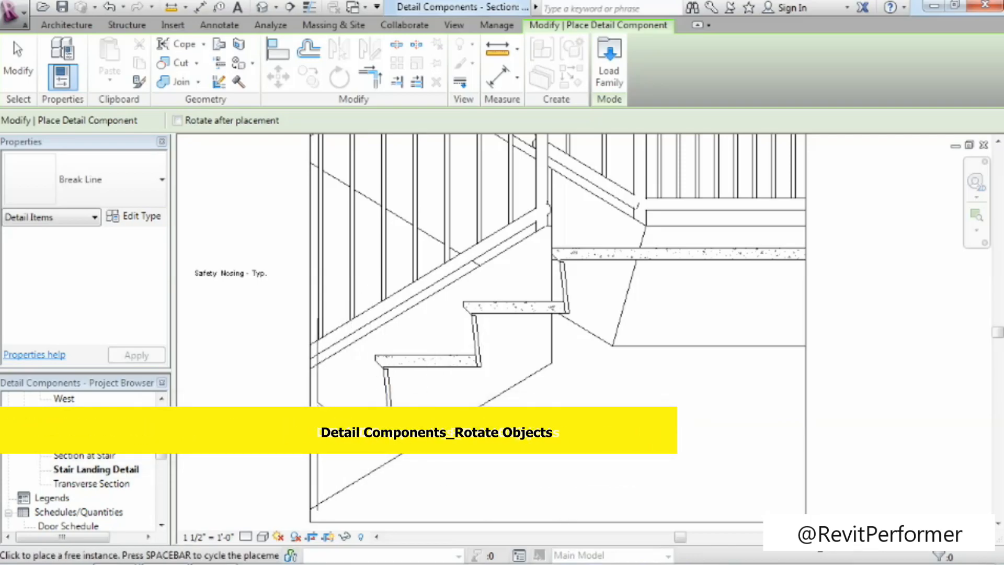
left_click(319, 414)
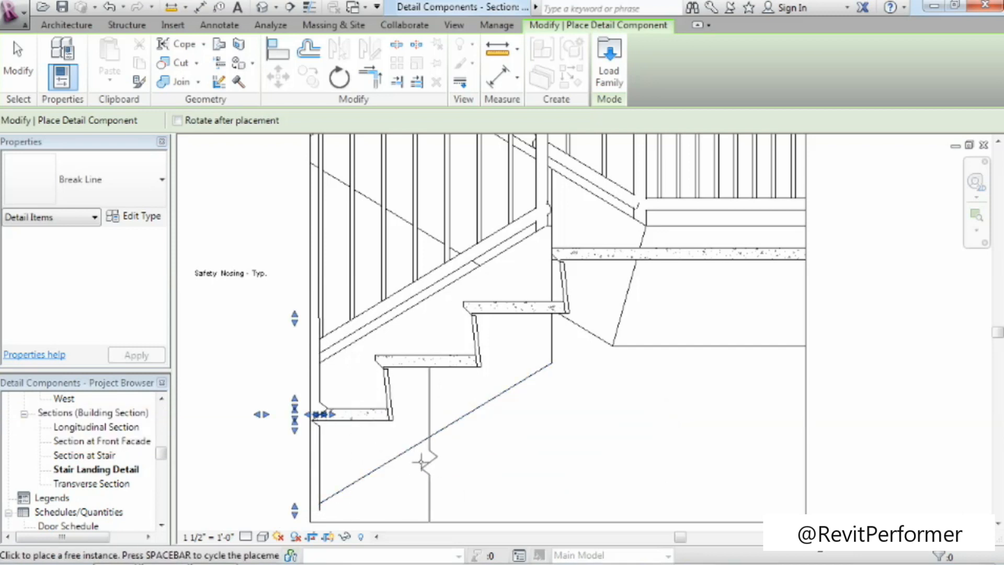
Place a second vertical Break Line detail component along the right crop edge, across the stair landing slab.
scroll(350, 494, "up", 1)
scroll(347, 494, "up", 1)
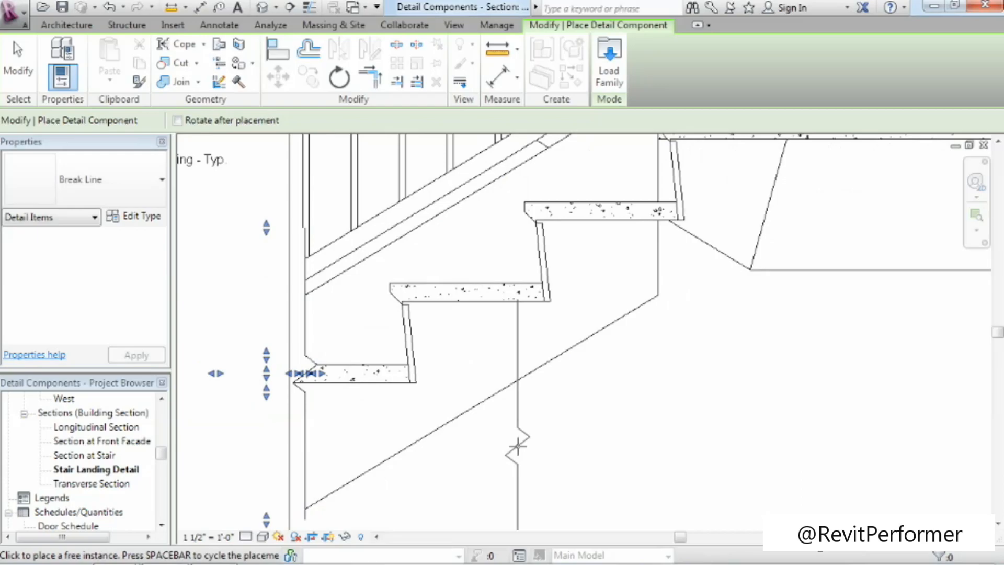
scroll(517, 444, "down", 3)
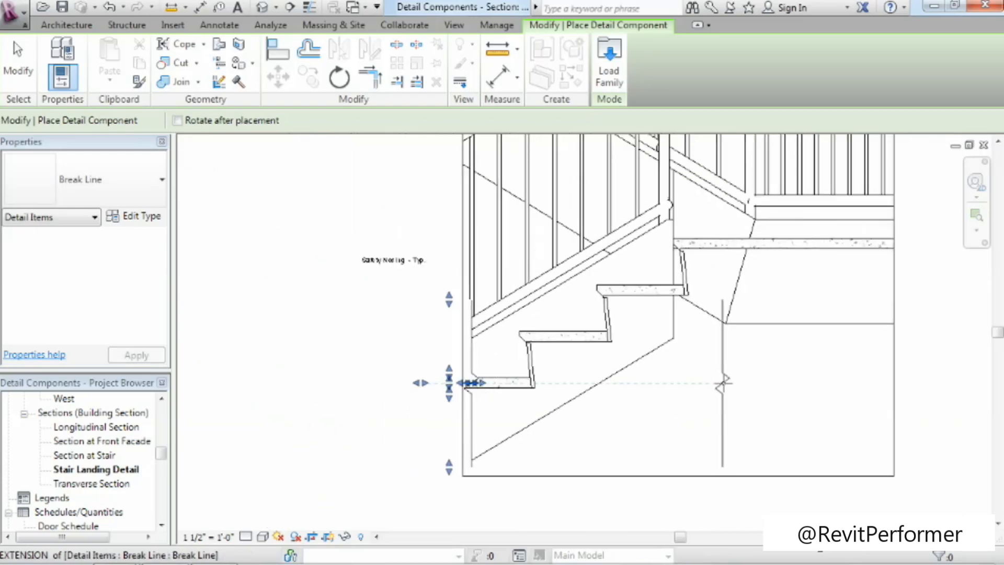
scroll(533, 407, "up", 1)
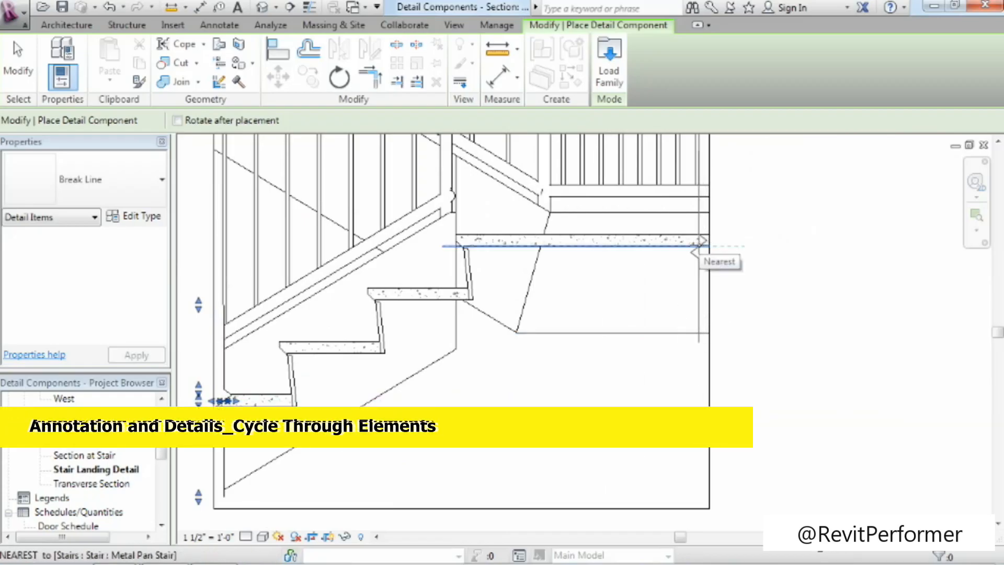
left_click(701, 245)
scroll(784, 355, "down", 2)
mouse_move(786, 354)
middle_mouse_down()
mouse_move(787, 386)
mouse_move(698, 505)
mouse_move(686, 496)
middle_mouse_up()
key("Escape")
key("Escape")
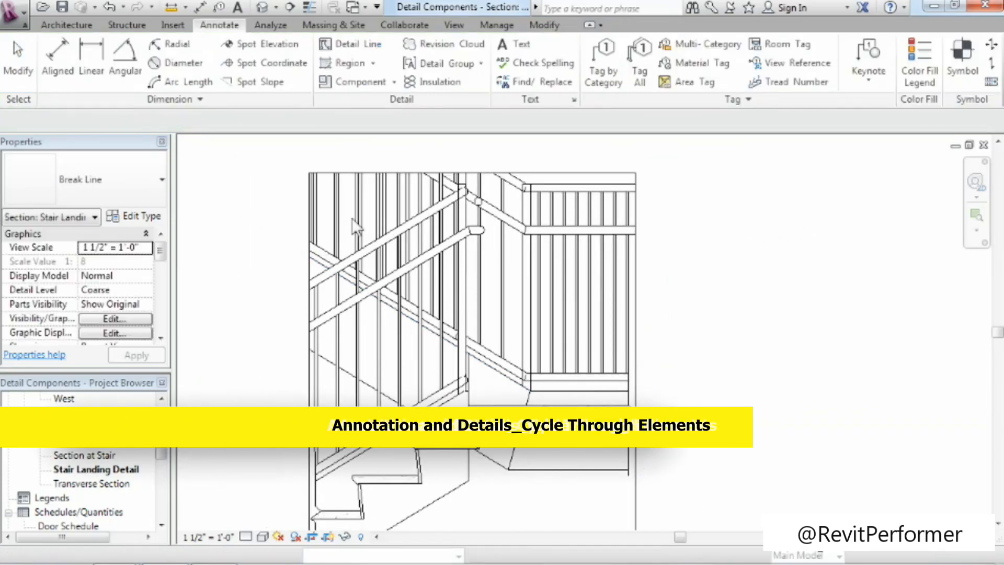
Stretch the upper ends of the right and left break lines up to the top edge of the crop region.
left_click(628, 454)
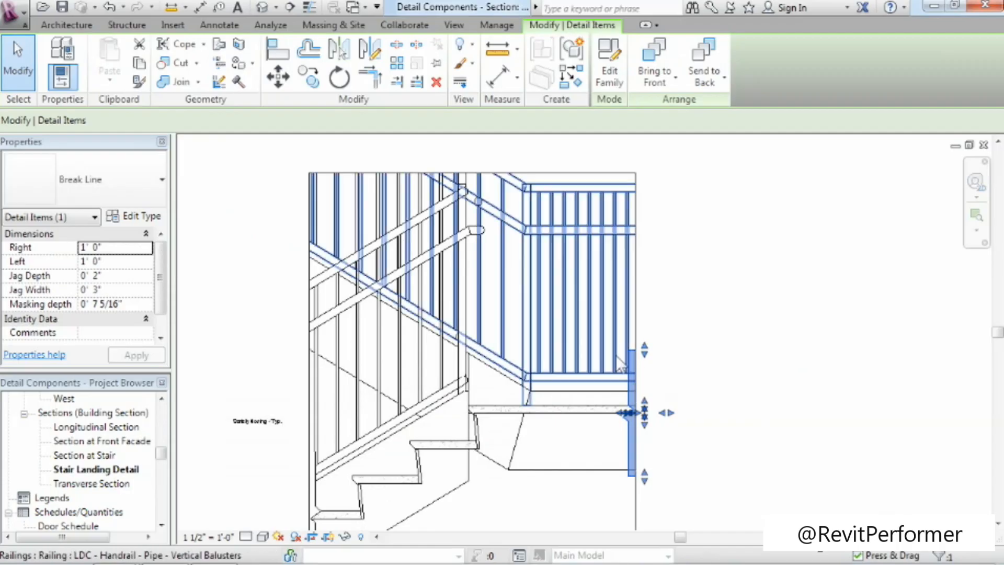
left_click_drag(646, 349, 679, 162)
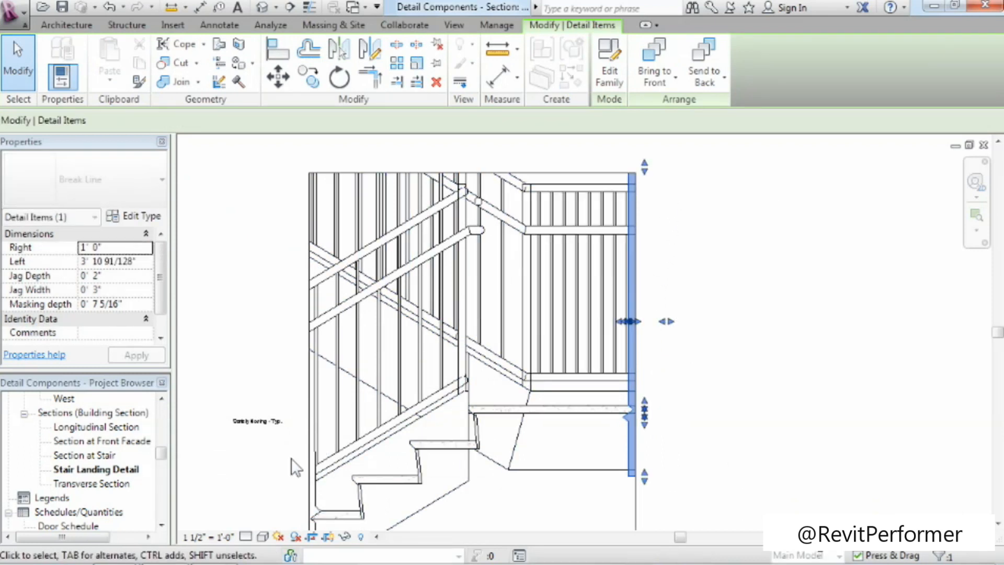
left_click(314, 489)
left_click_drag(304, 452, 289, 160)
scroll(751, 430, "down", 2)
left_click(736, 418)
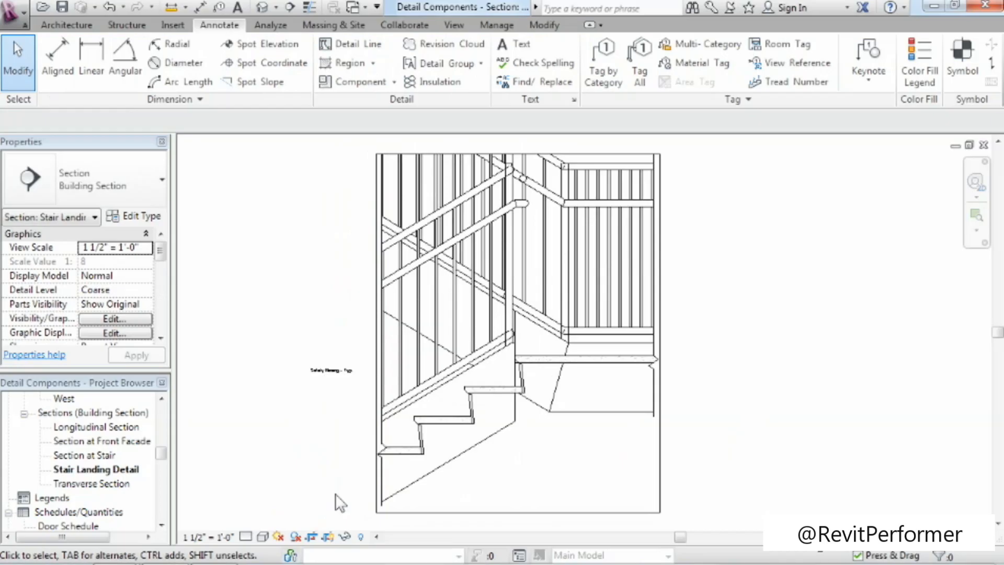
Hide the crop region in the Stair Landing Detail view and check the break lines at the landing and lowest tread.
left_click(329, 538)
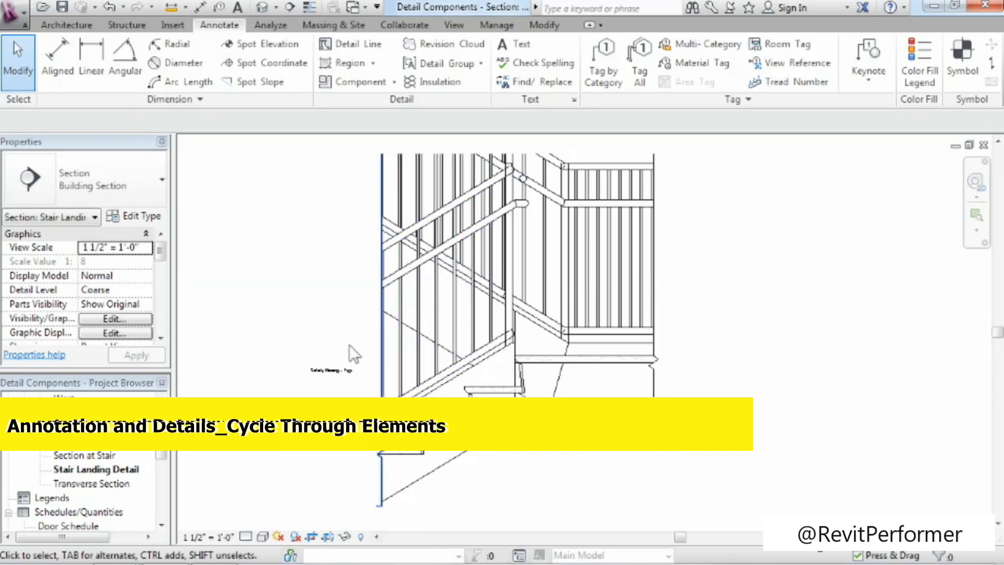
scroll(668, 365, "up", 3)
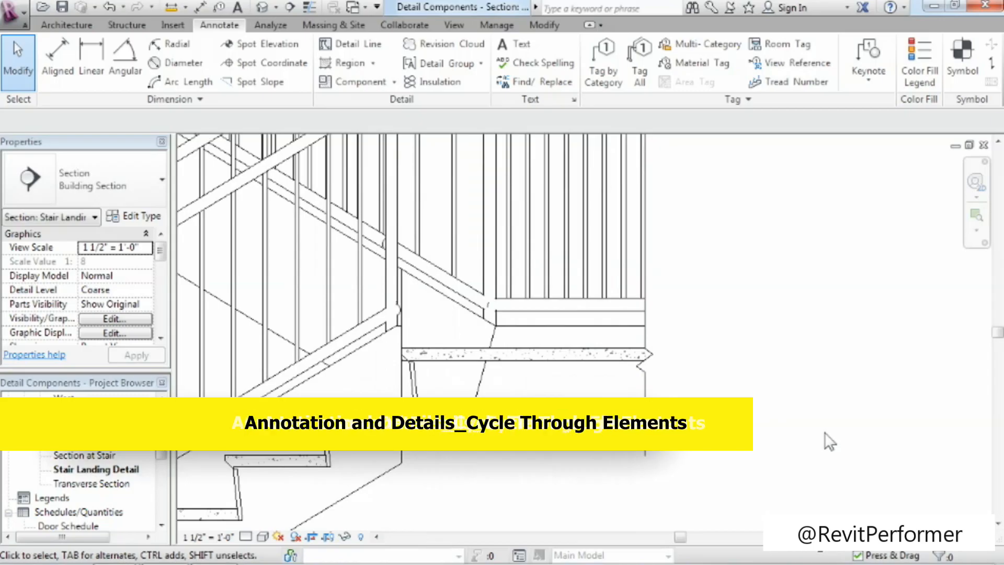
scroll(604, 466, "down", 2)
middle_click_drag(605, 465, 659, 390)
scroll(485, 422, "up", 2)
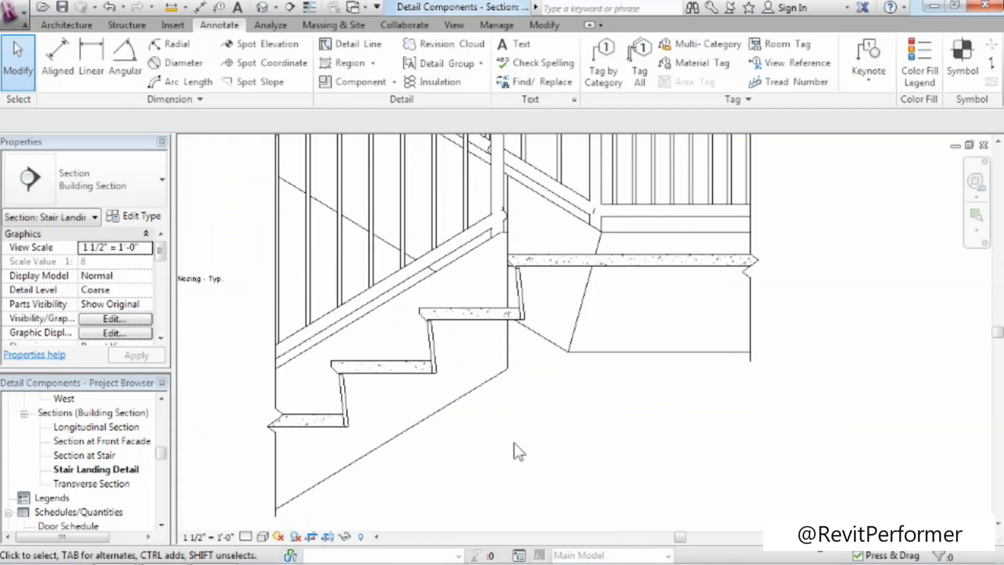
Examine the callout area in the Section at Stair view, then close that view to return to Stair Landing Detail.
double_click(82, 455)
scroll(660, 422, "up", 5)
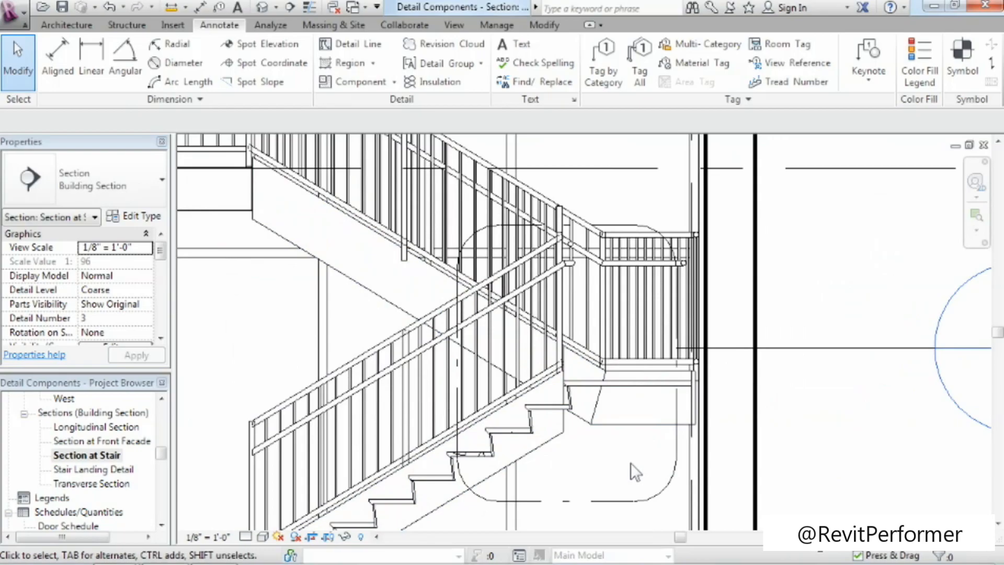
left_click(983, 147)
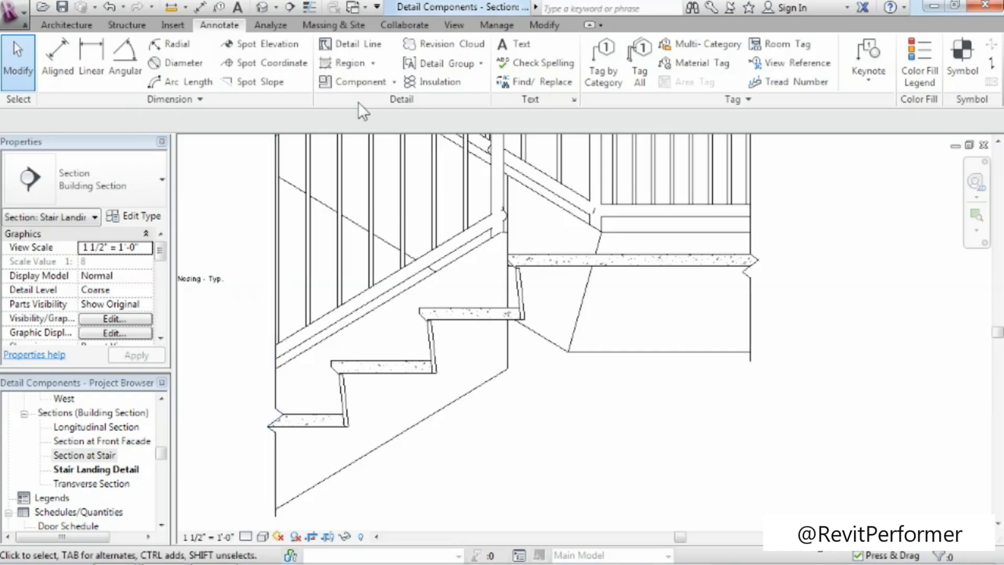
Place an AISC Channel Shapes-Section C6X10.5 detail component below the landing slab, just right of the top riser.
left_click(366, 82)
left_click(139, 178)
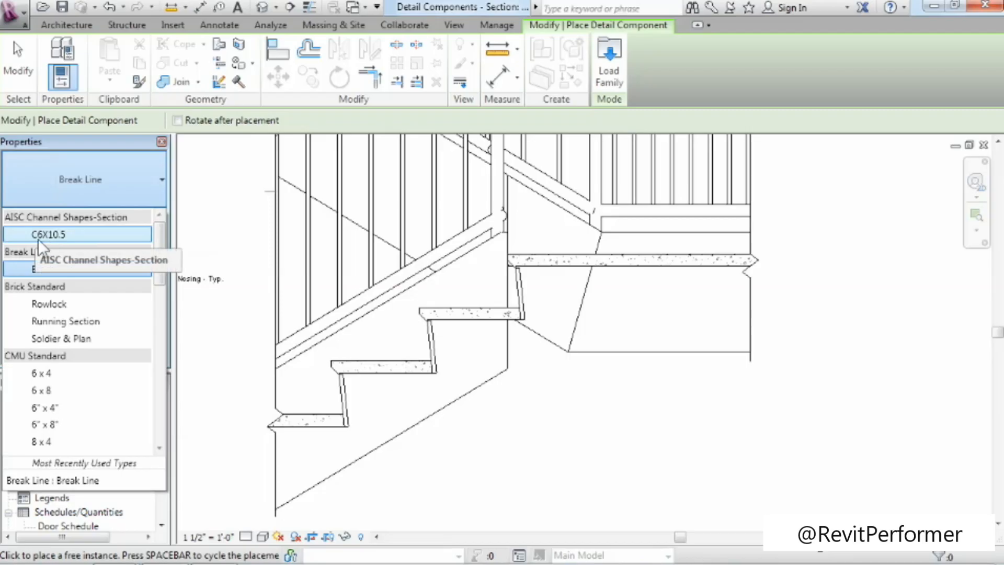
left_click(62, 235)
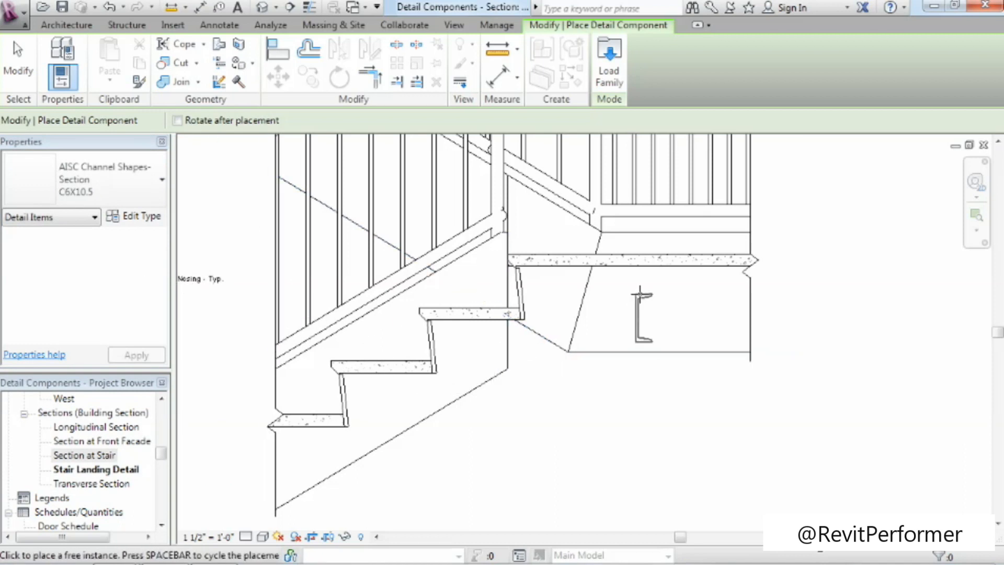
scroll(569, 284, "up", 3)
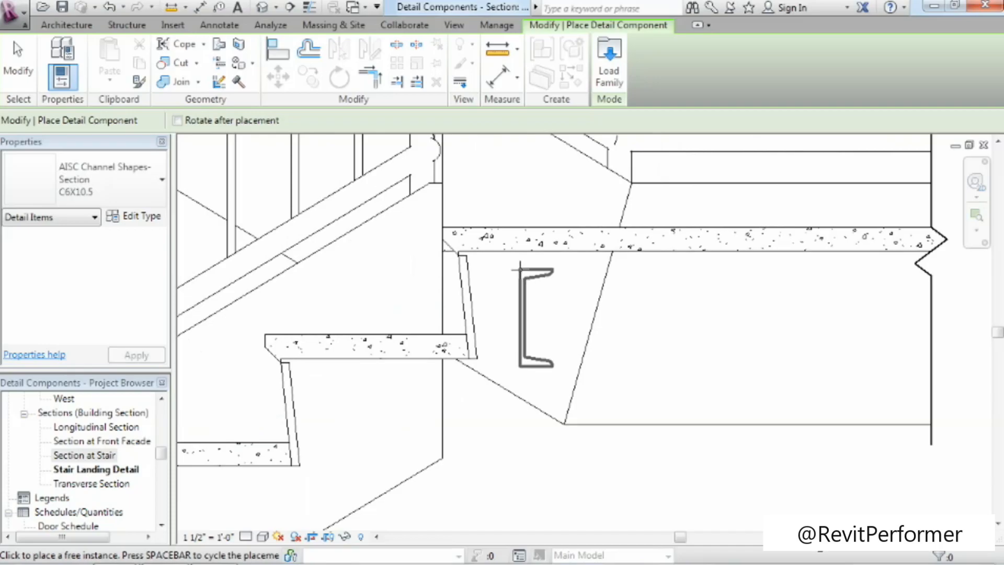
left_click(515, 265)
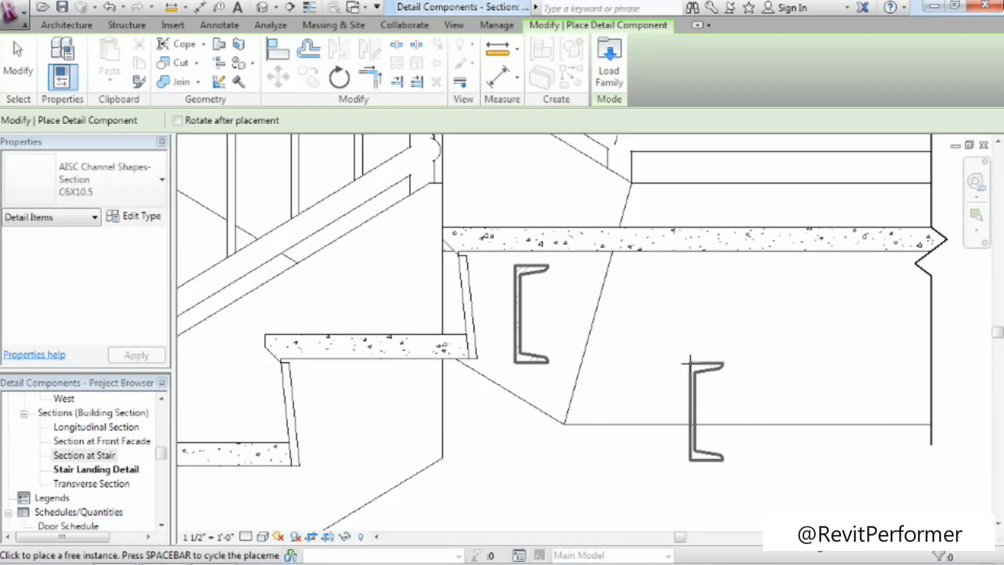
Cycle the pending C6X10.5 channel through its 90-degree rotations.
key("space")
key("space")
key("space")
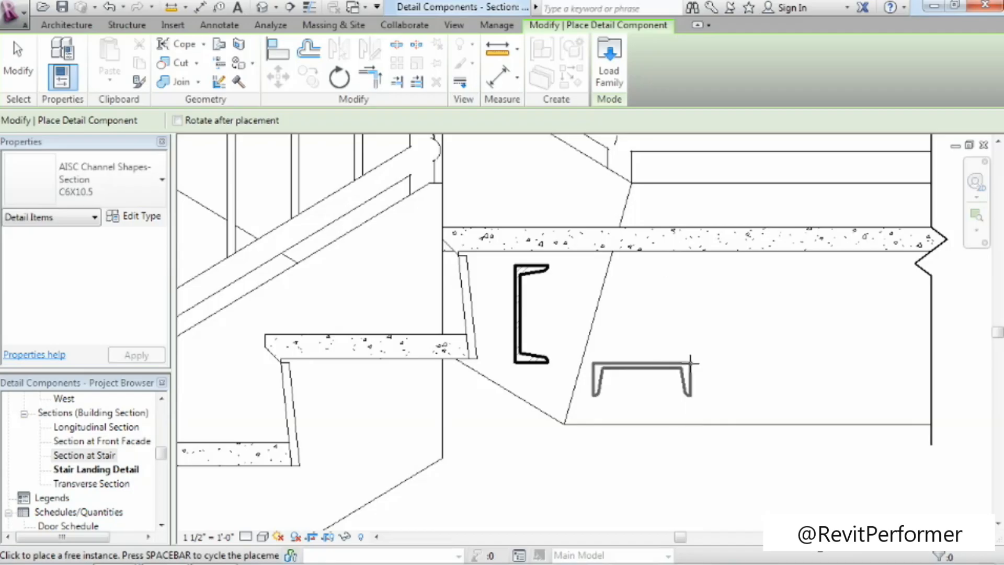
key("space")
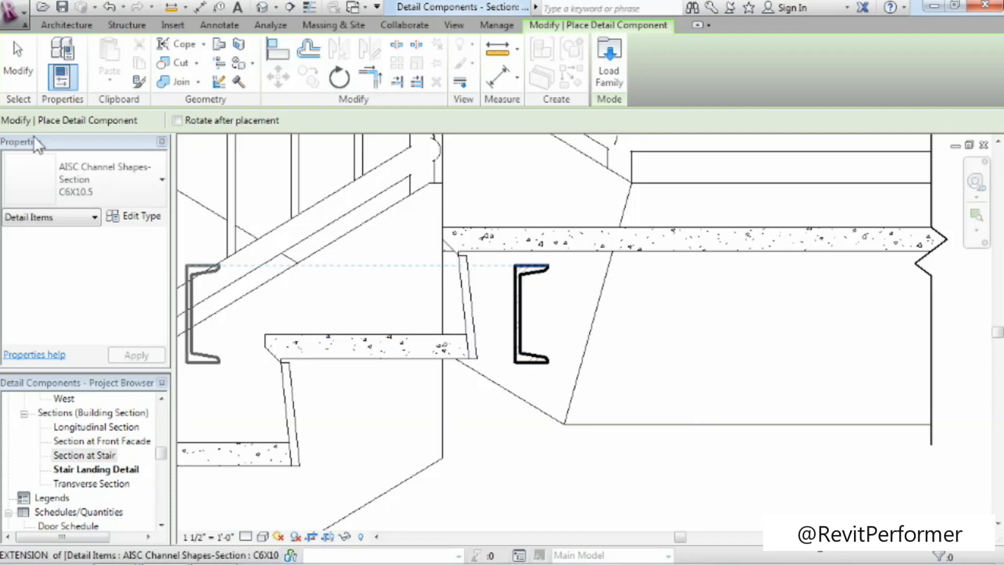
Start loading a detail family and browse to Detail Items, Div 05-Metals, 055000-Metal Fabrications, 055100-Metal Stairs.
middle_click_drag(370, 297, 542, 302)
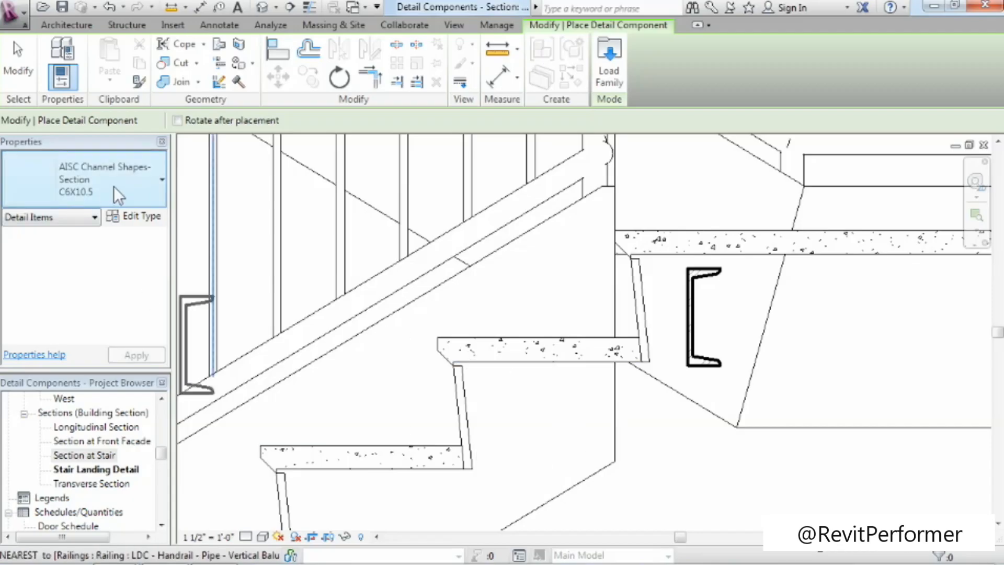
left_click(609, 68)
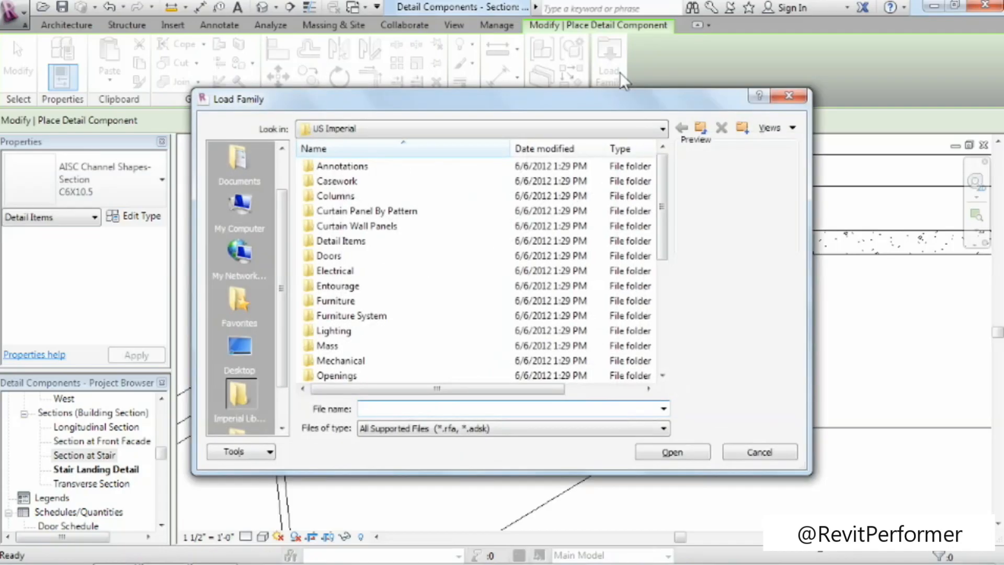
left_click(361, 246)
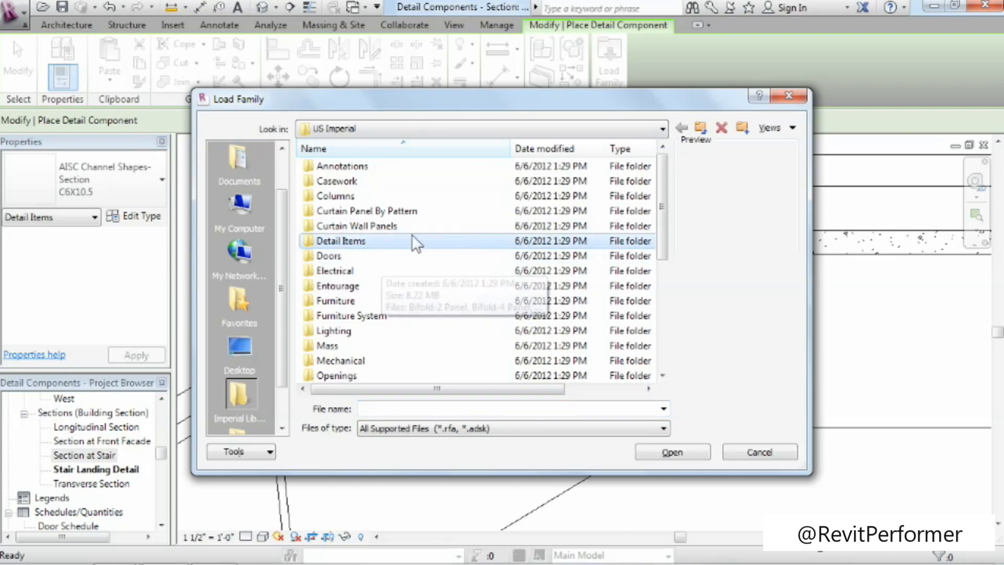
double_click(331, 241)
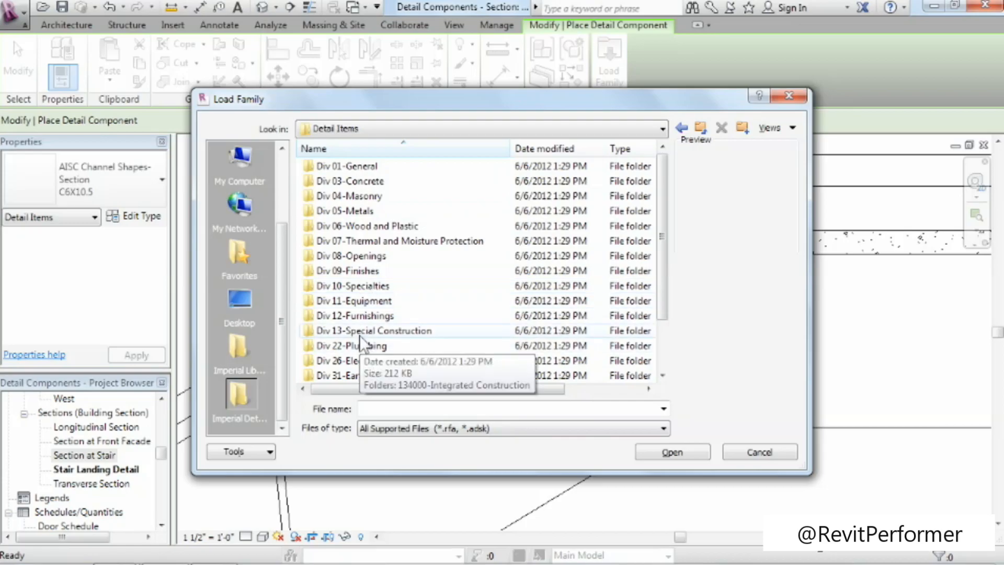
left_click(334, 211)
double_click(334, 212)
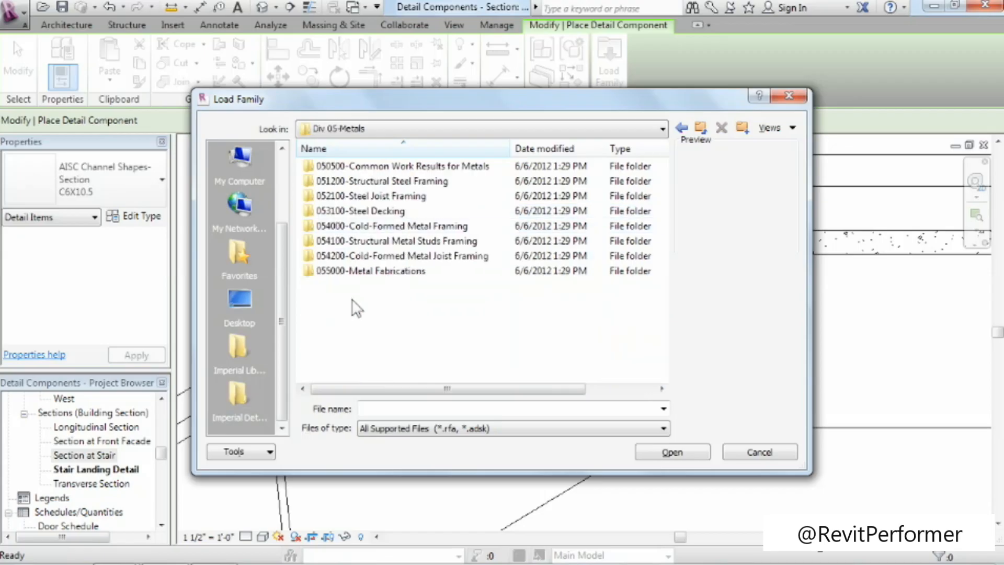
double_click(360, 272)
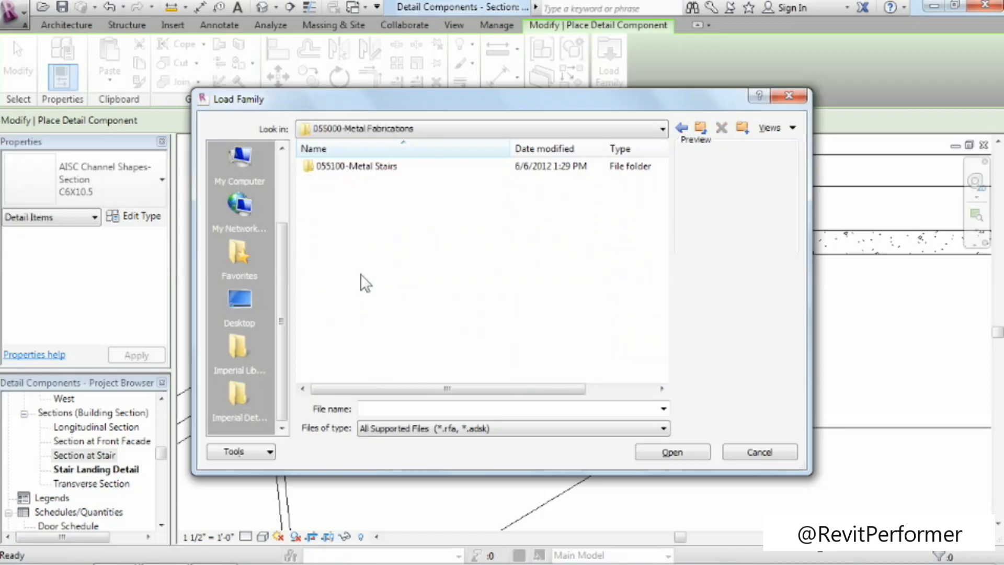
double_click(363, 170)
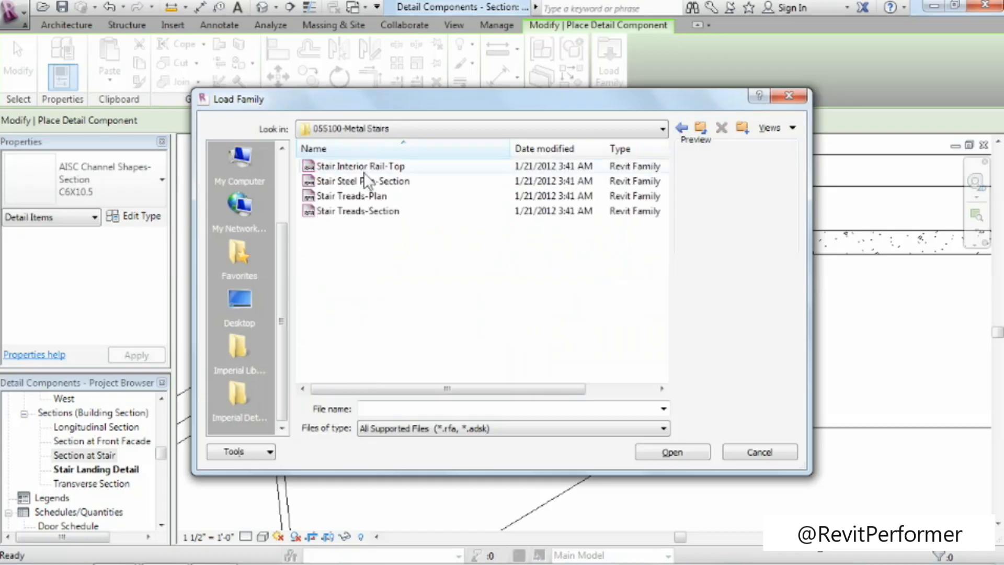
Preview the metal stair families and load Stair Steel Pan-Section.
left_click(366, 168)
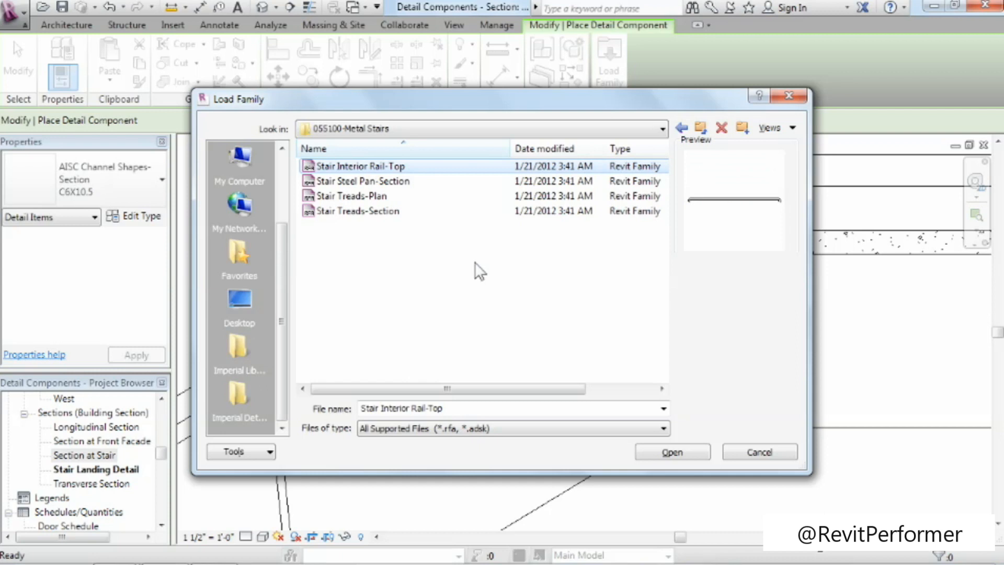
key("Down")
key("Down")
key("Down")
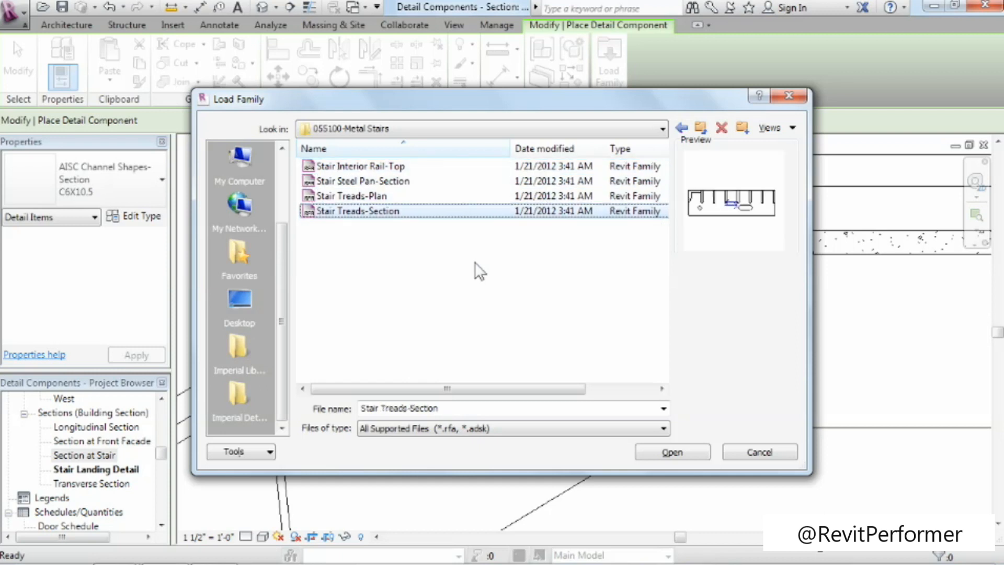
key("Up")
key("Up")
key("Up")
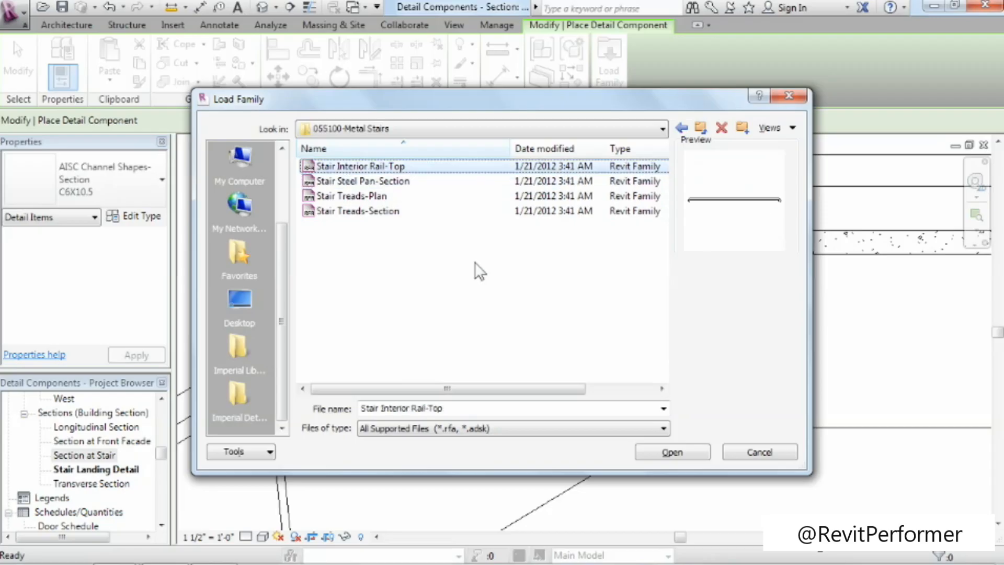
key("Down")
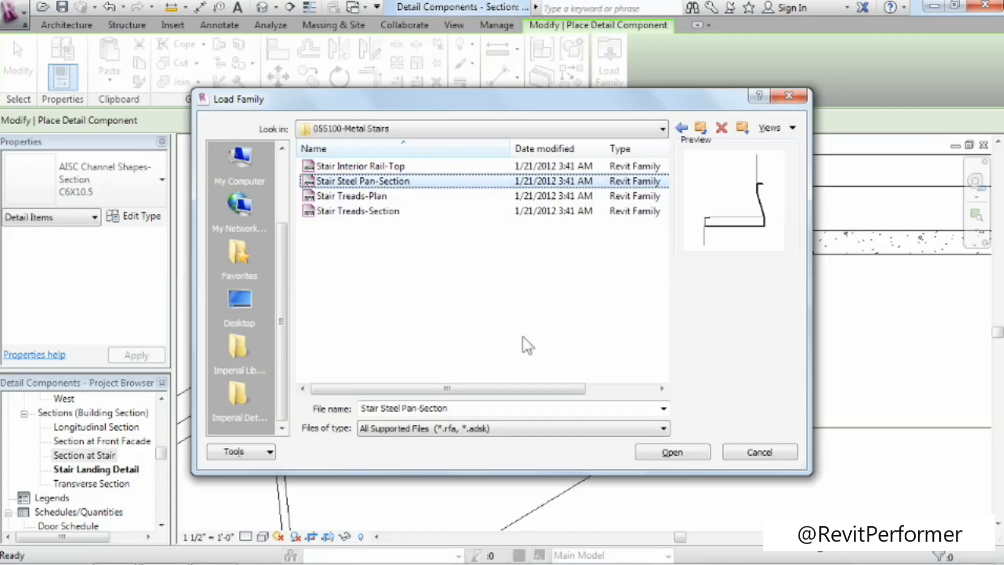
left_click(645, 449)
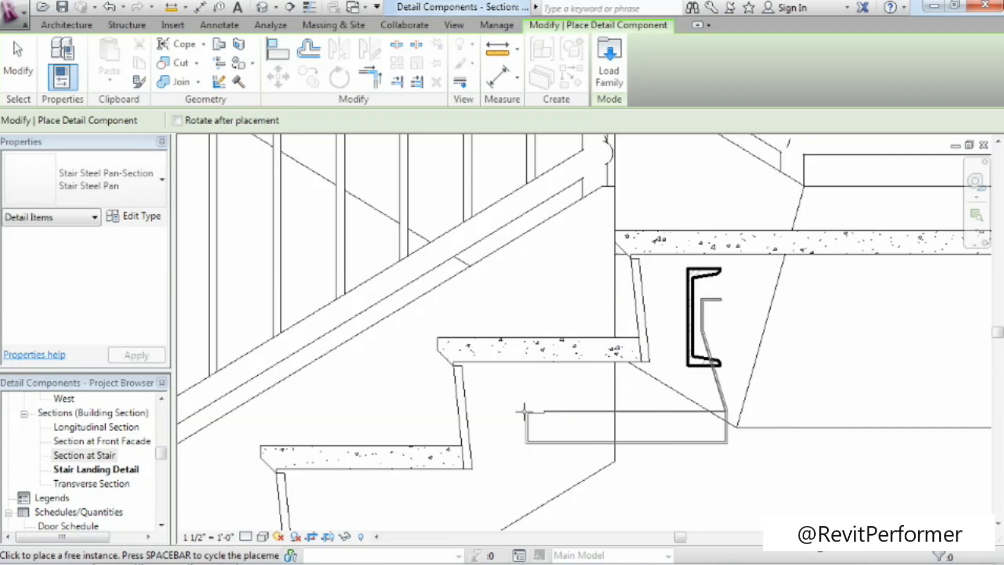
Place the Stair Steel Pan detail component over the tread just below the landing, slightly right of its nosing.
left_click(437, 337)
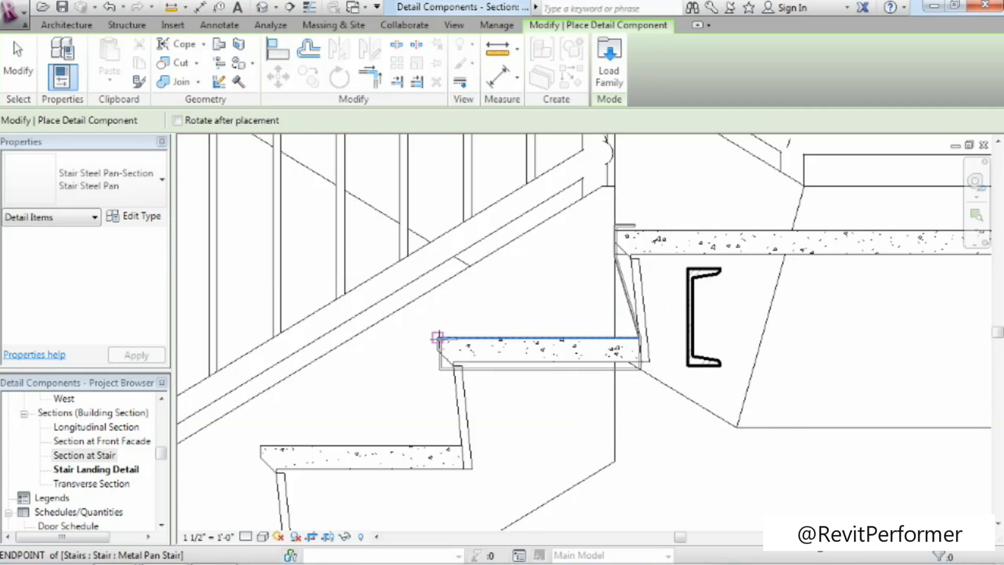
left_click(472, 344)
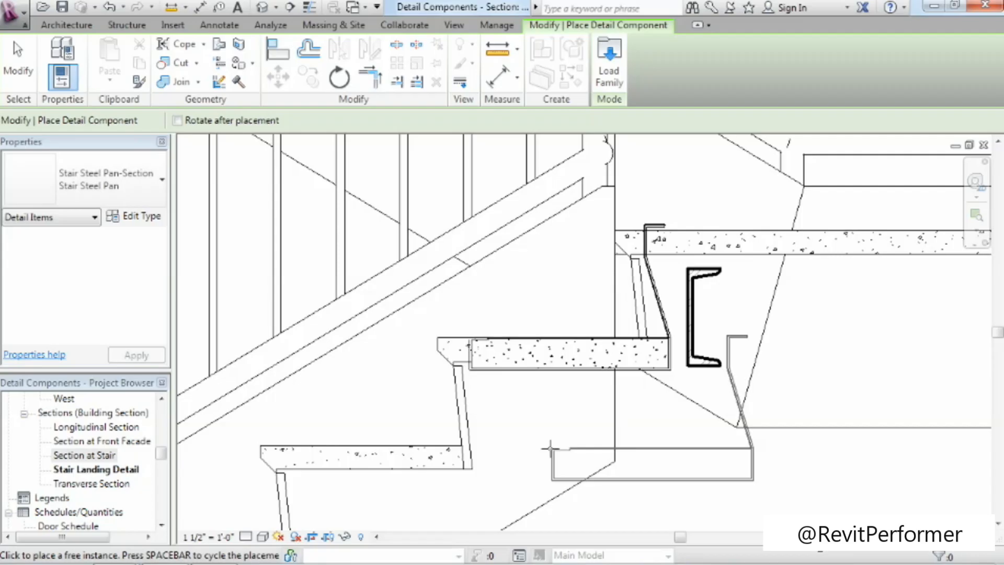
left_click(11, 49)
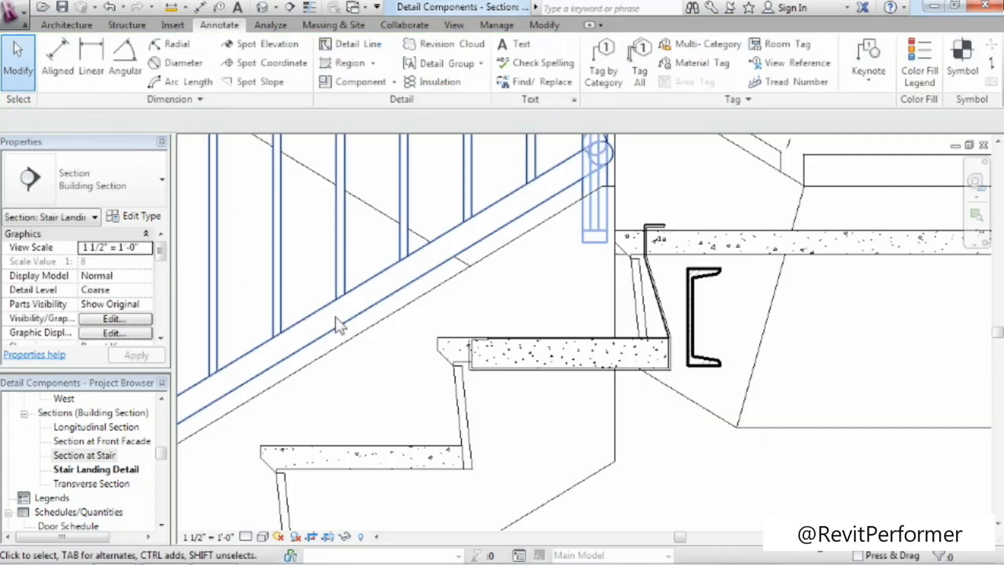
Move the Stair Steel Pan detail component horizontally about 8 inches away from the landing.
left_click(558, 367)
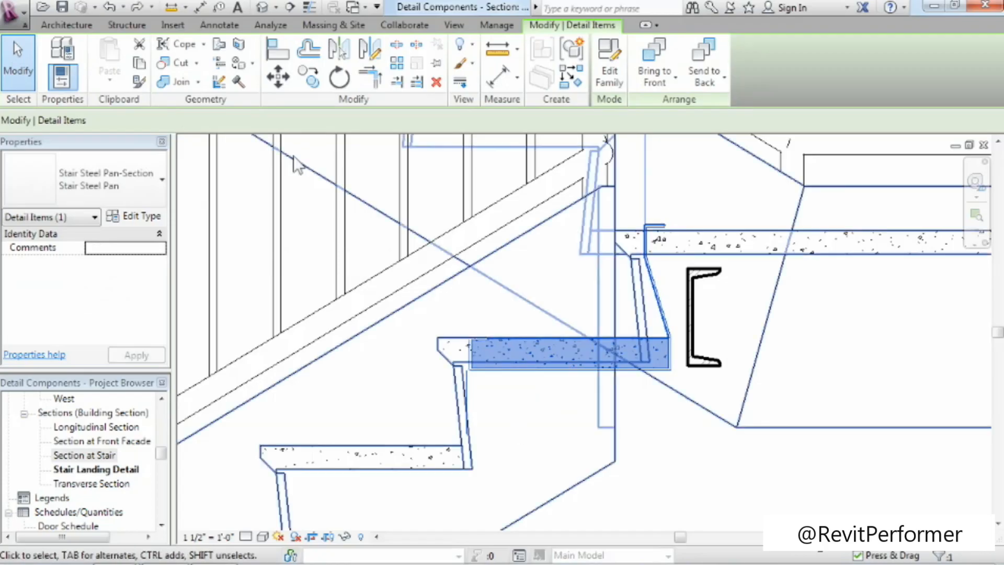
key("m")
key("v")
left_click(553, 392)
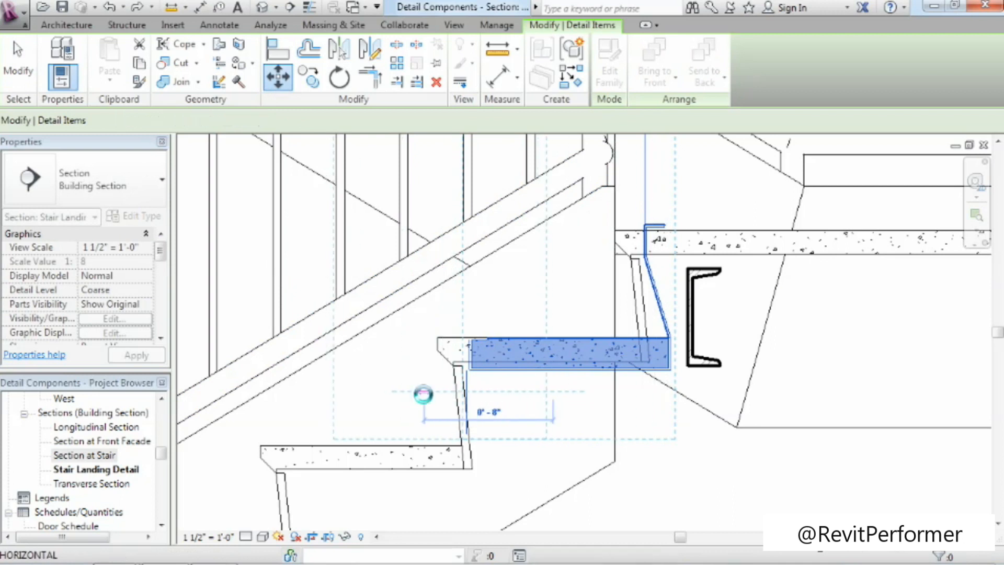
left_click(419, 395)
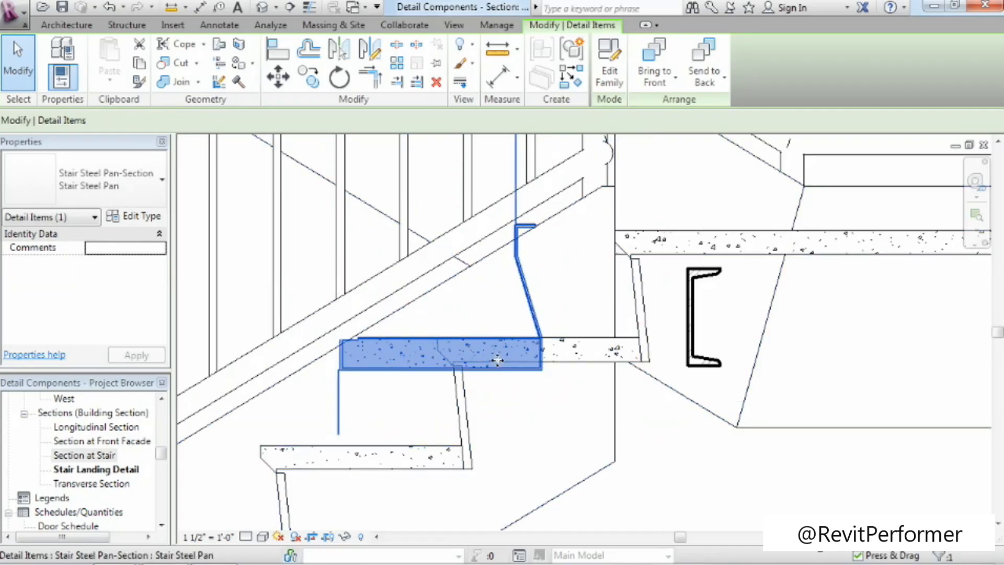
Move the steel pan by its tread-to-riser corner onto the tread's top edge at the sloped landing riser, aligning it with the tread nosing.
left_click(278, 77)
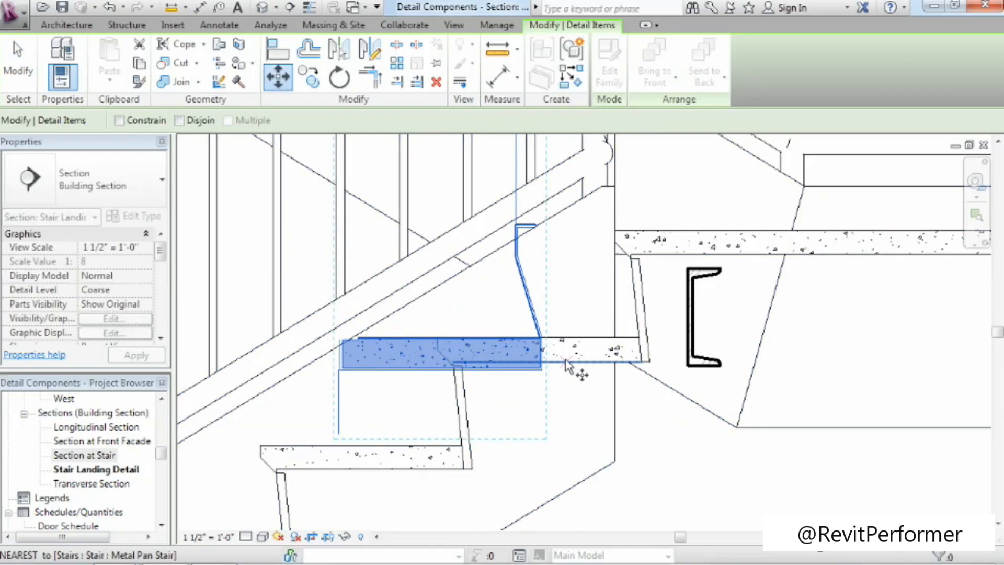
left_click(540, 338)
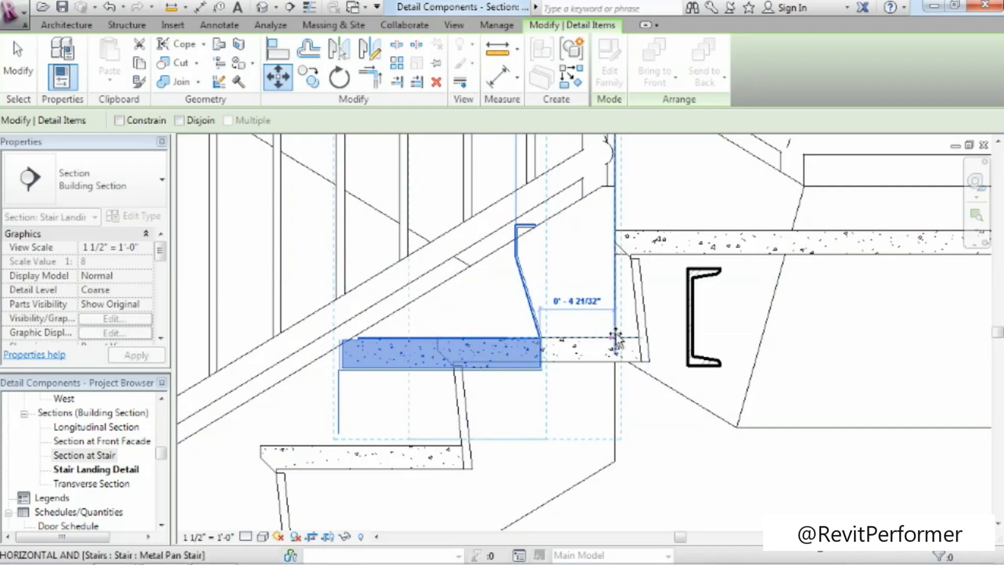
left_click(639, 339)
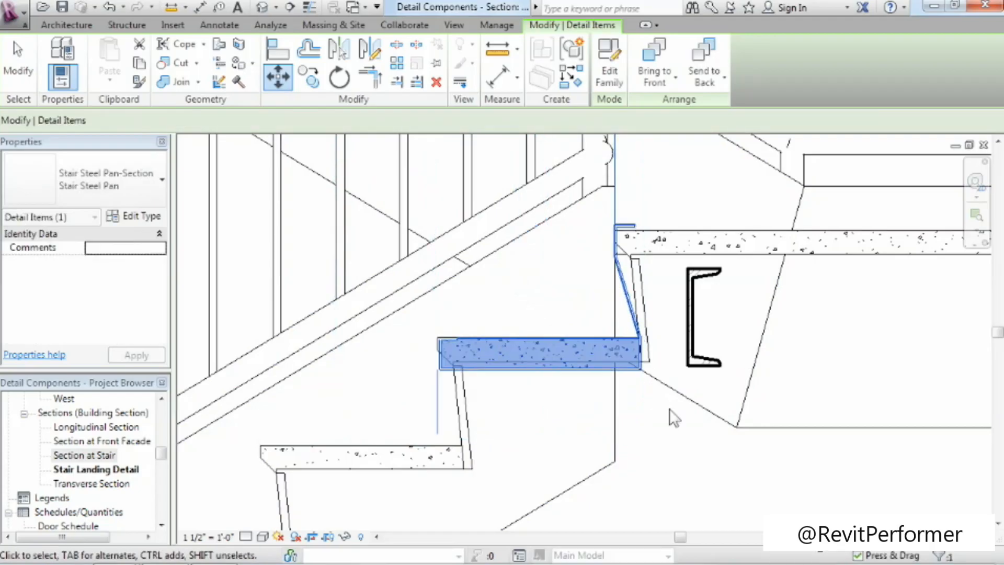
left_click(657, 440)
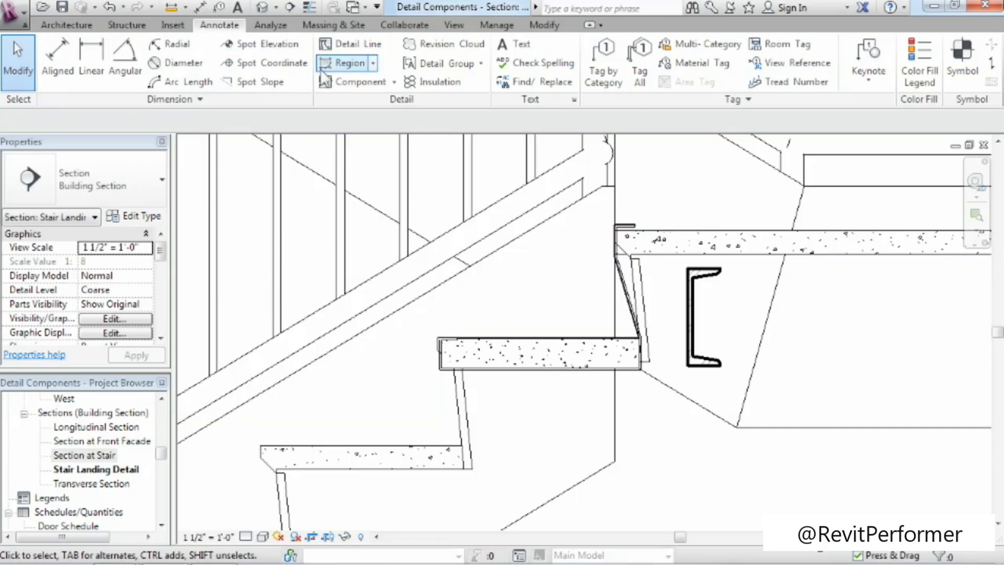
Start loading another detail family and browse to Detail Items, Div 05-Metals, 051200-Structural Steel Framing.
left_click(332, 81)
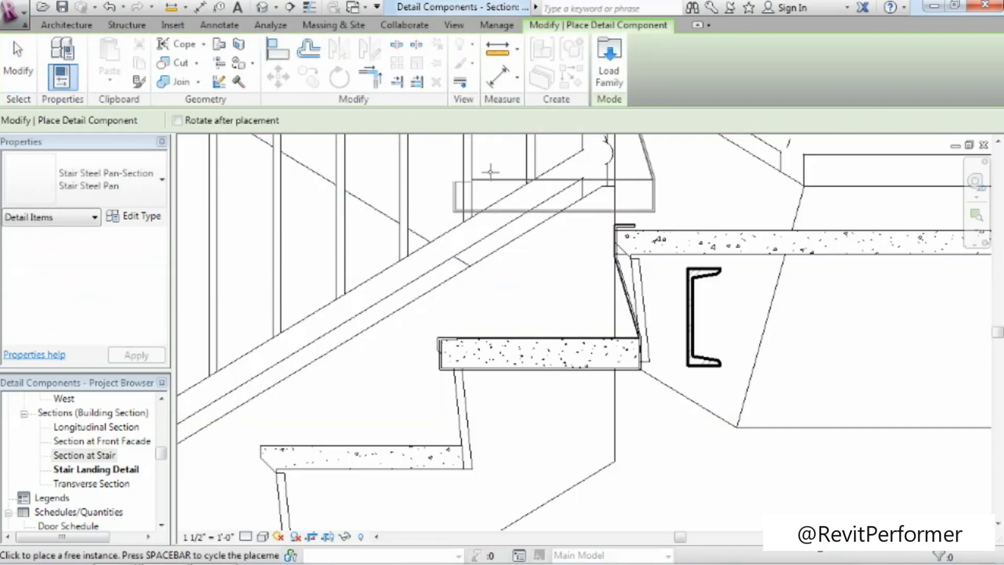
left_click(617, 68)
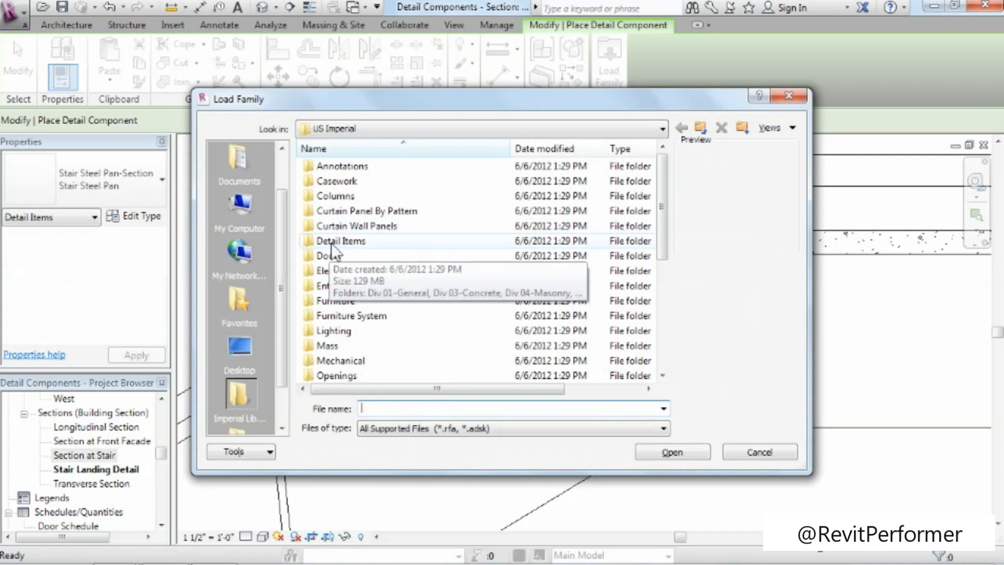
double_click(331, 241)
double_click(338, 210)
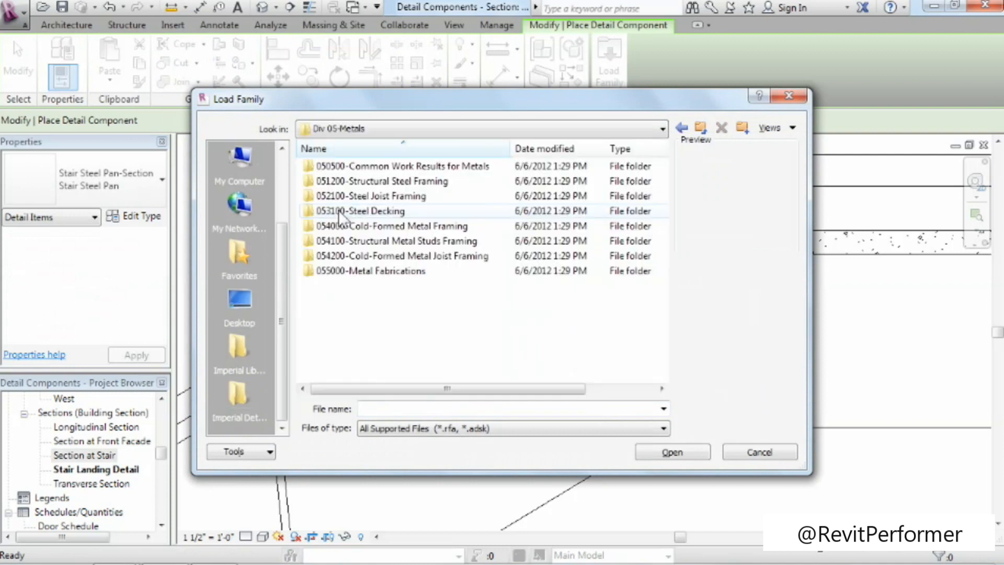
left_click(366, 183)
double_click(321, 184)
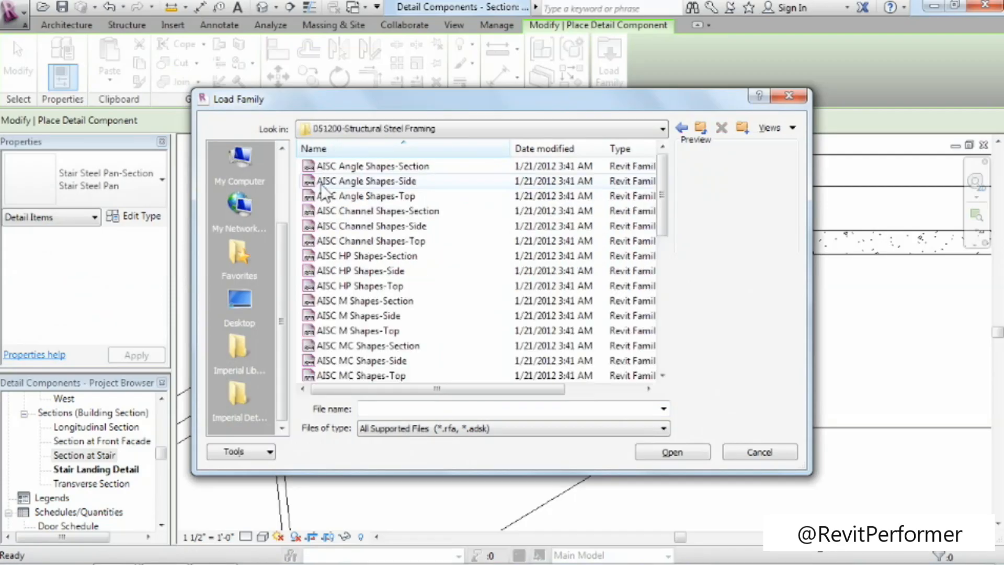
Preview the AISC shape families and open AISC Angle Shapes-Side for loading.
left_click(368, 167)
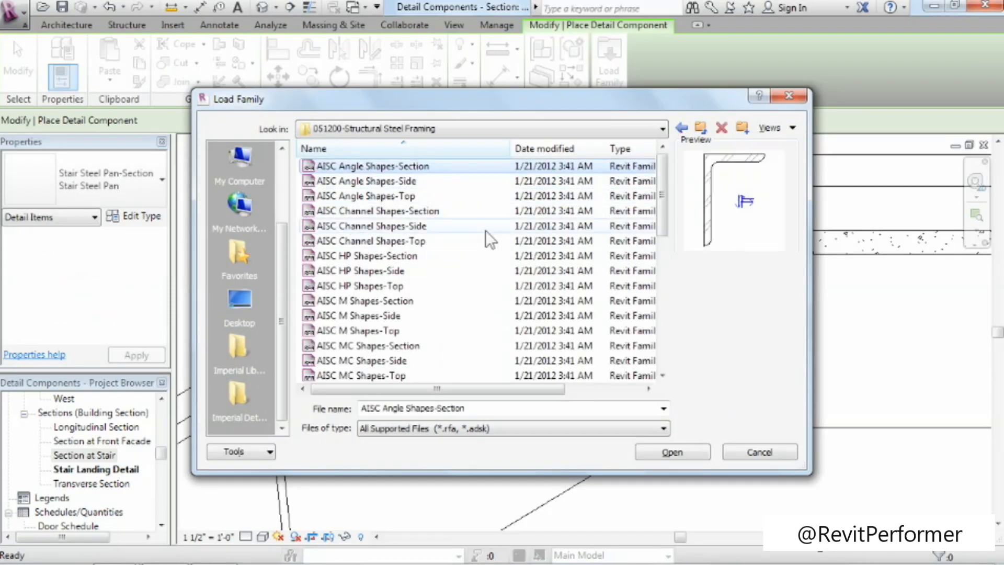
key("Down")
key("Down")
key("Down")
key("Down")
key("Down")
key("Down")
key("Down")
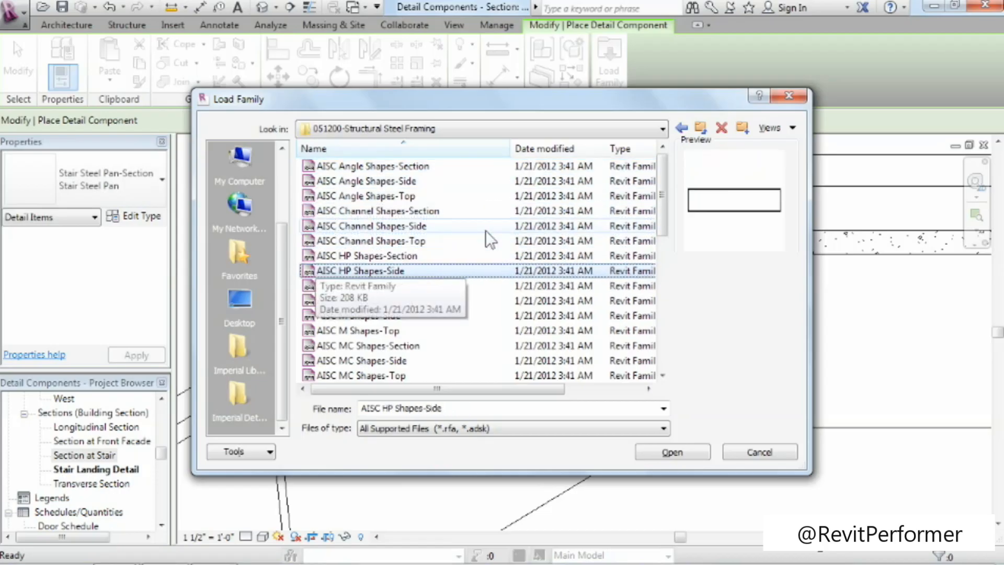
left_click(360, 166)
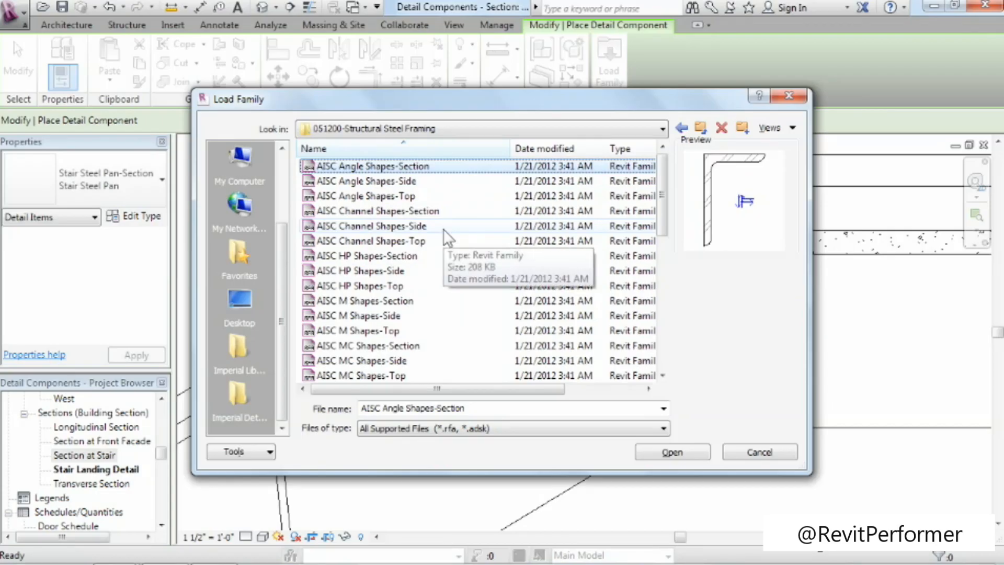
key("Down")
key("Down")
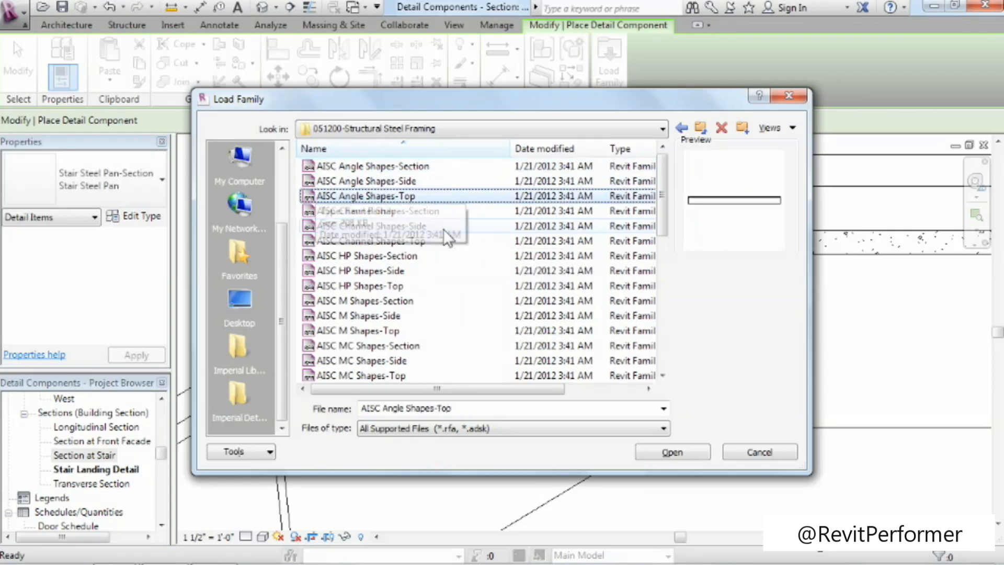
key("Up")
key("Up")
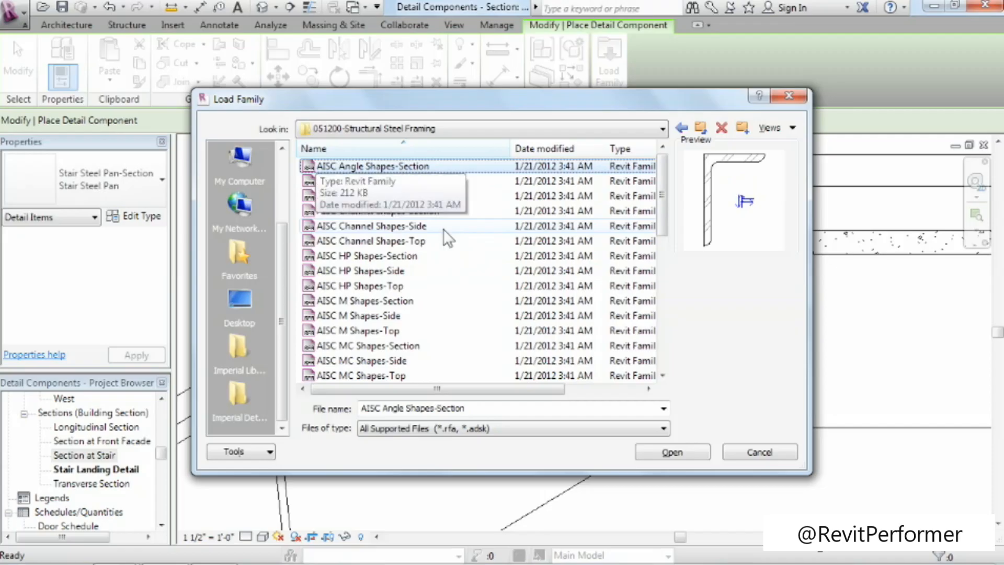
key("Down")
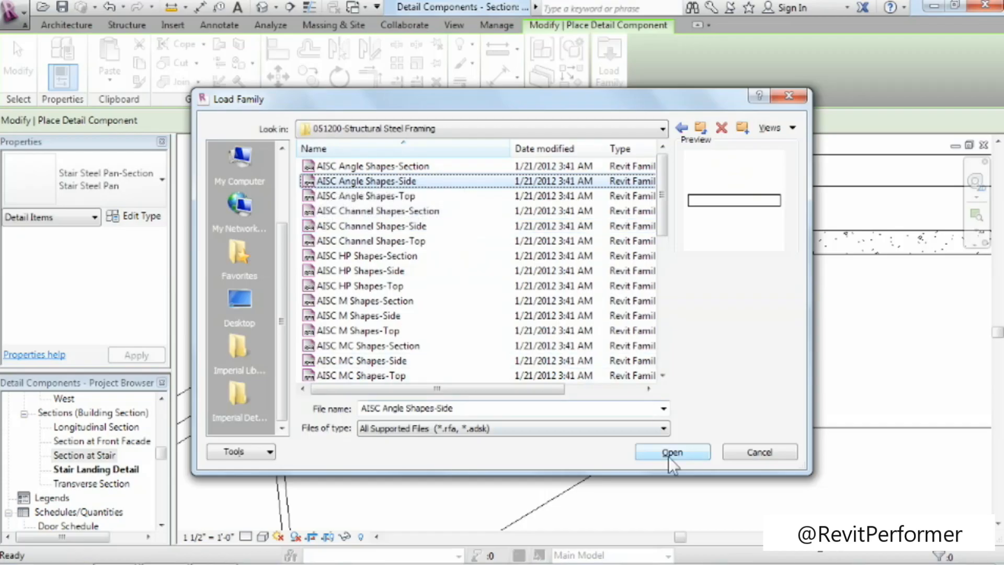
left_click(691, 454)
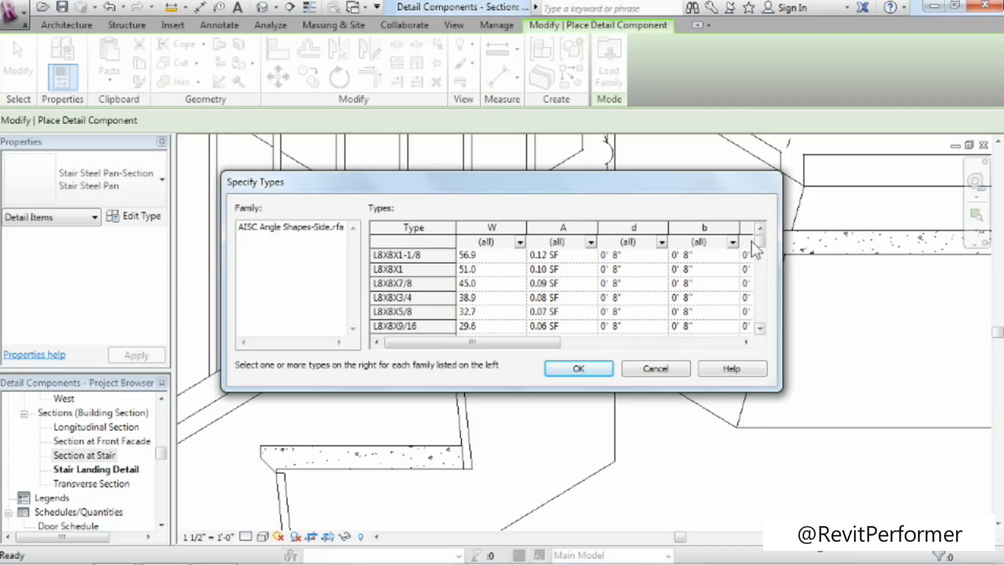
Try selecting single and multiple types among the L3-1/2X2-1/2 and L3X3 angle sizes.
left_click_drag(759, 244, 758, 185)
left_click_drag(762, 242, 761, 296)
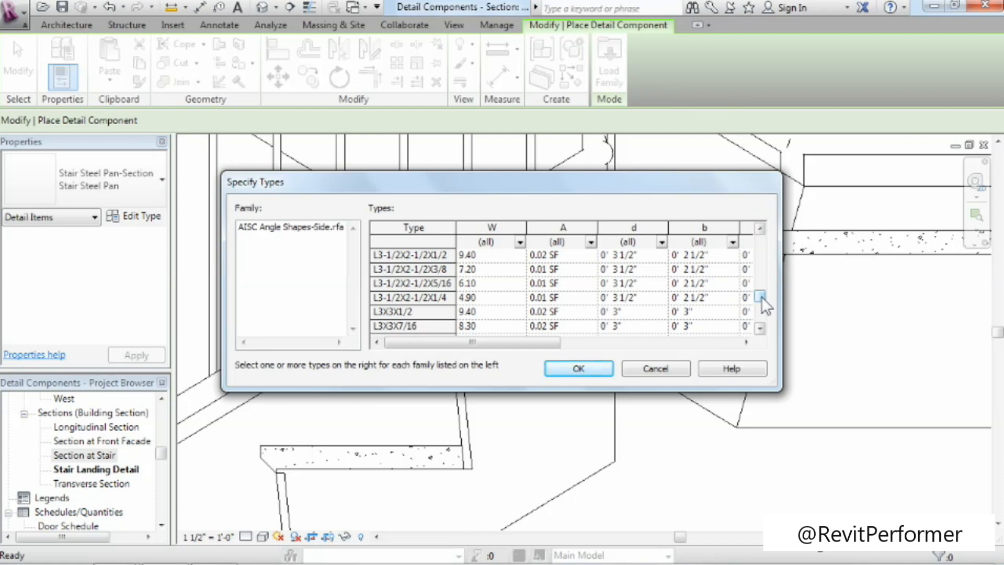
left_click(409, 255)
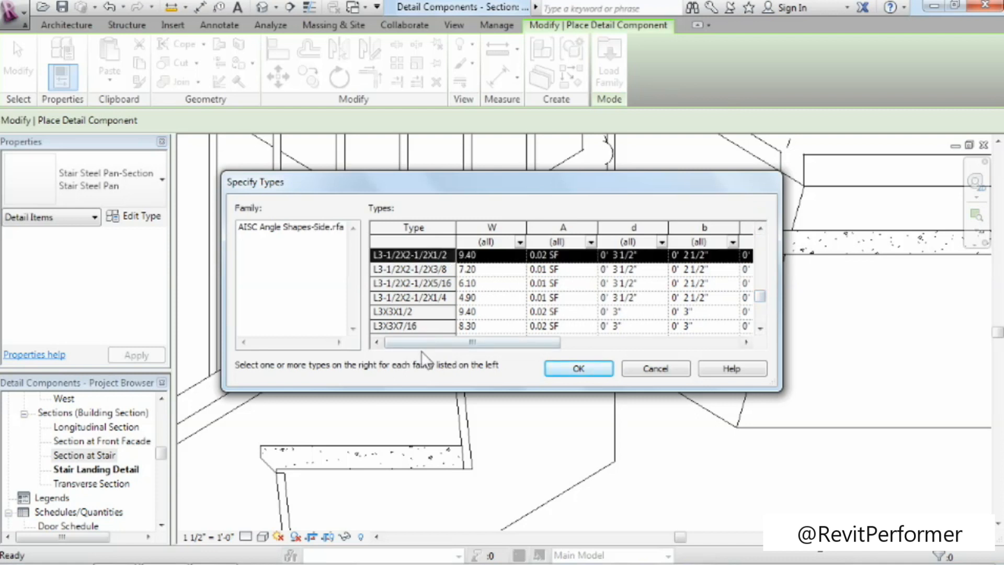
left_click(427, 311, "shift")
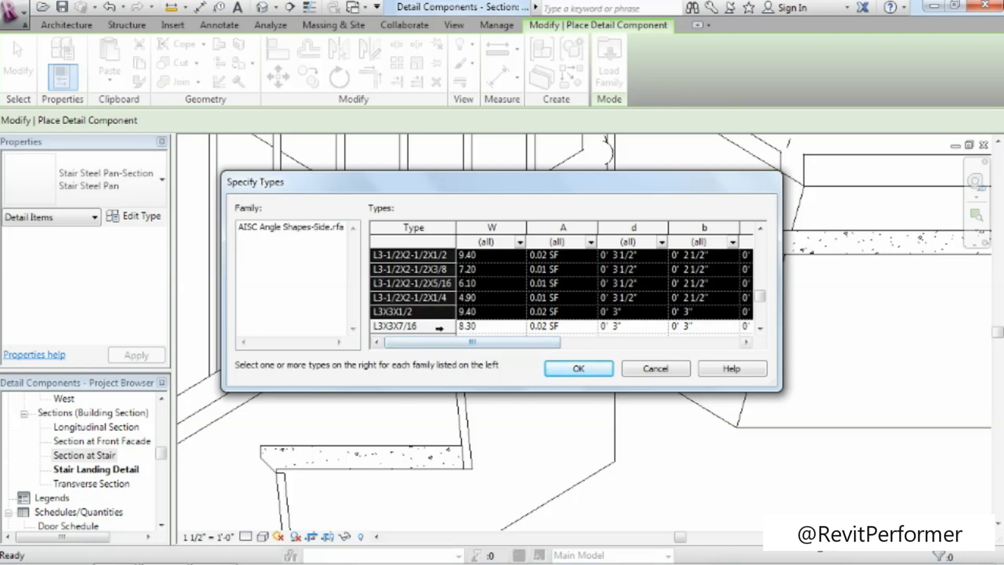
left_click(439, 328)
left_click(437, 285, "ctrl")
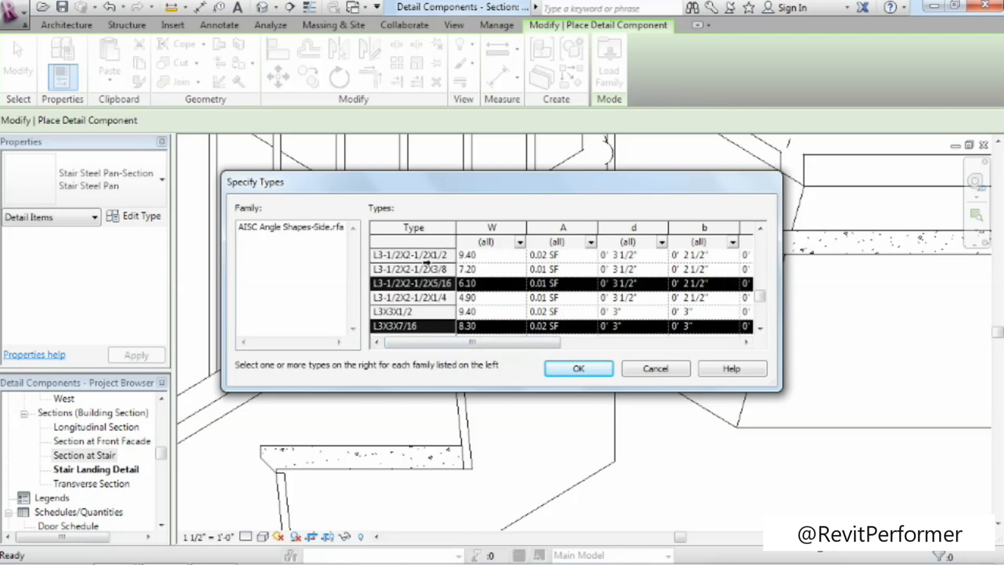
left_click(418, 297)
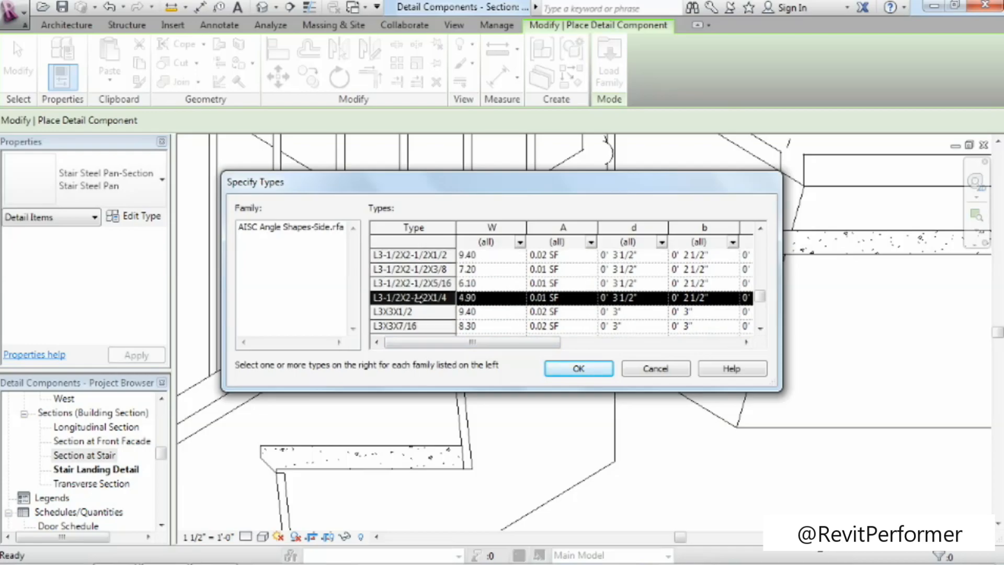
Load the L2X2X1/8 angle type and place a horizontal angle about 6 inches long just below the steel pan.
left_click(759, 328)
left_click(759, 328)
left_click(759, 328)
left_click(759, 328)
left_click(759, 328)
left_click(759, 328)
left_click(759, 328)
left_click(759, 328)
left_click(759, 328)
left_click(759, 328)
left_click(759, 328)
left_click(759, 328)
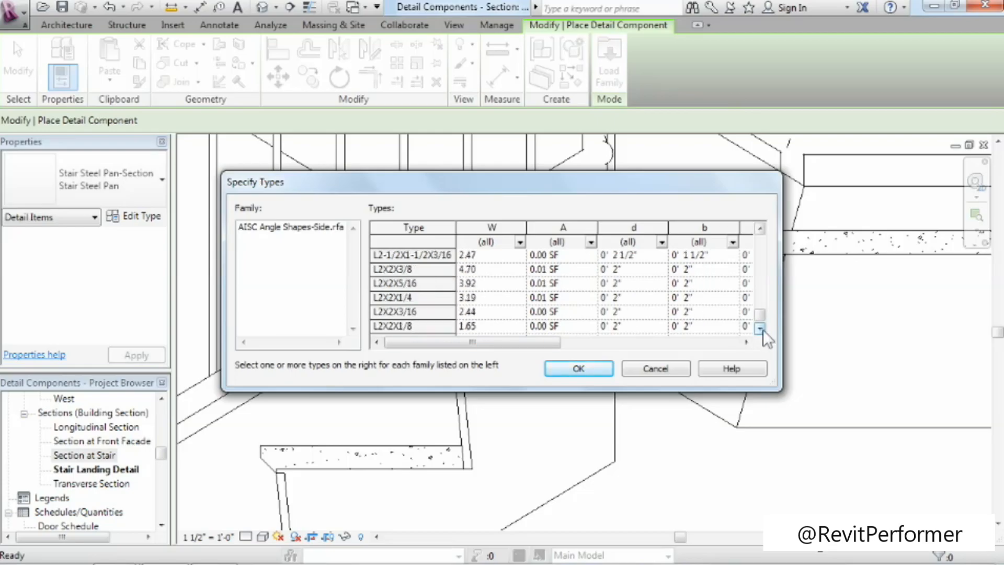
left_click(406, 327)
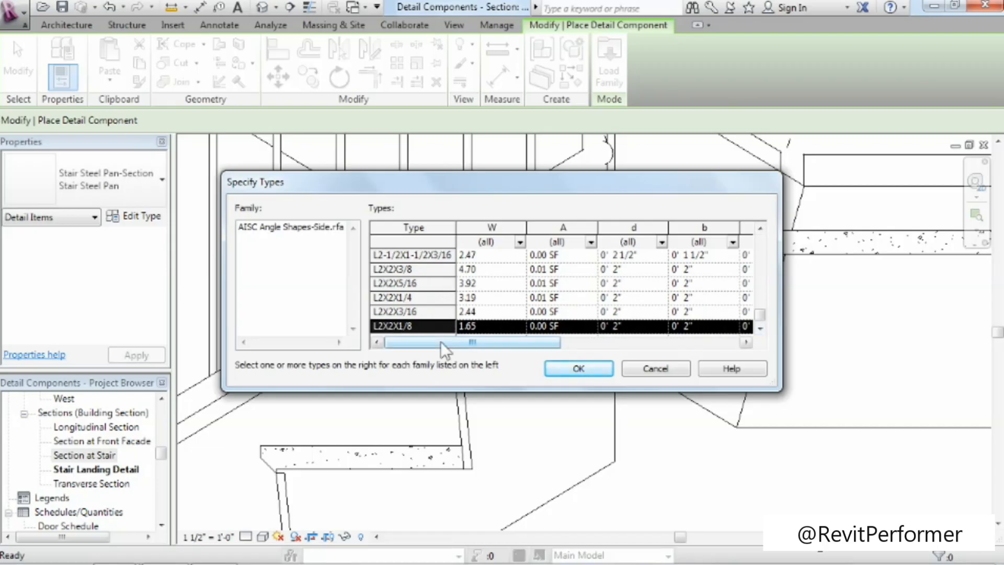
left_click(578, 368)
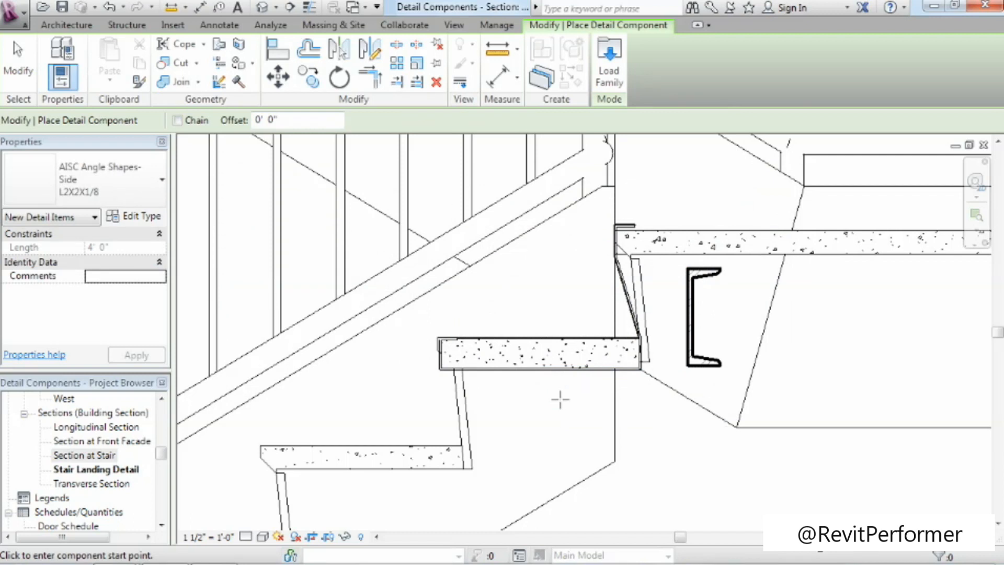
left_click(498, 401)
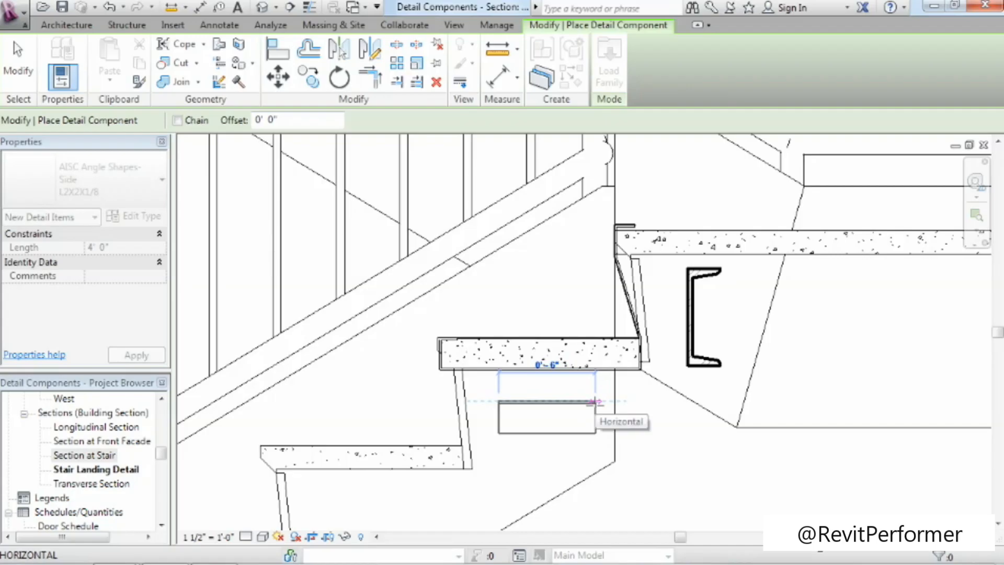
left_click(595, 401)
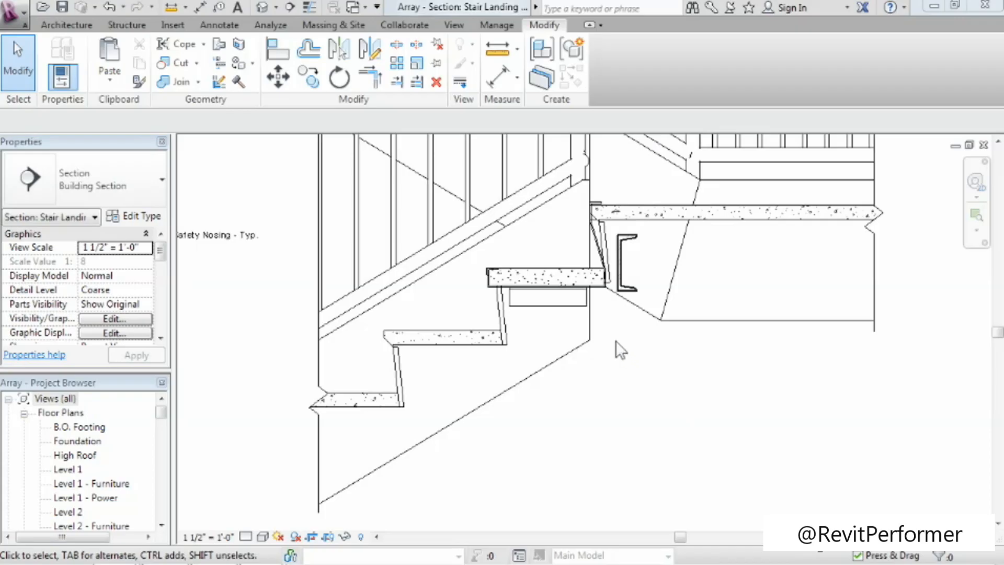
Array the stair steel pan linearly with 3 grouped items, spacing the second item from the upper riser's bottom endpoint to the next riser's.
left_click(595, 269)
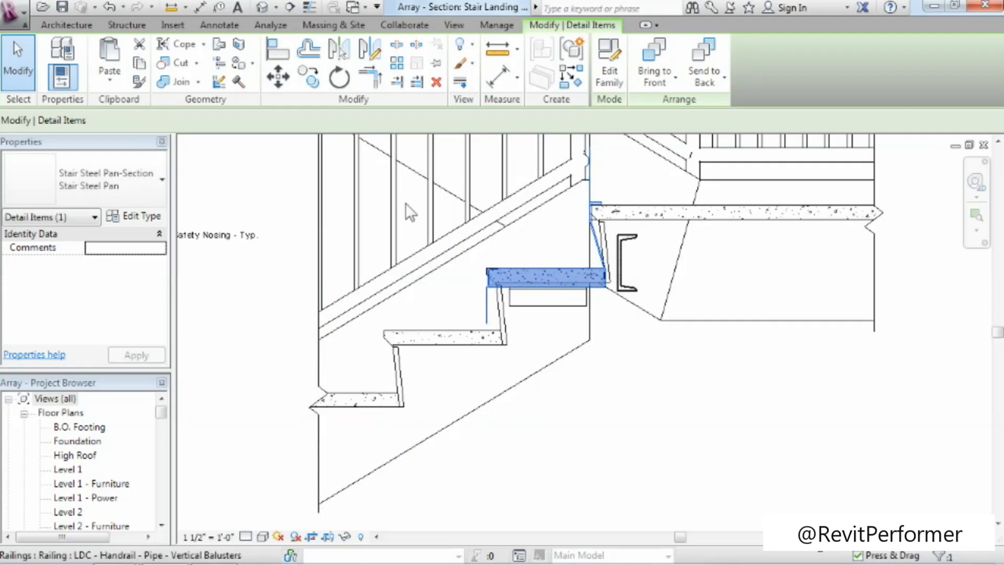
left_click(397, 64)
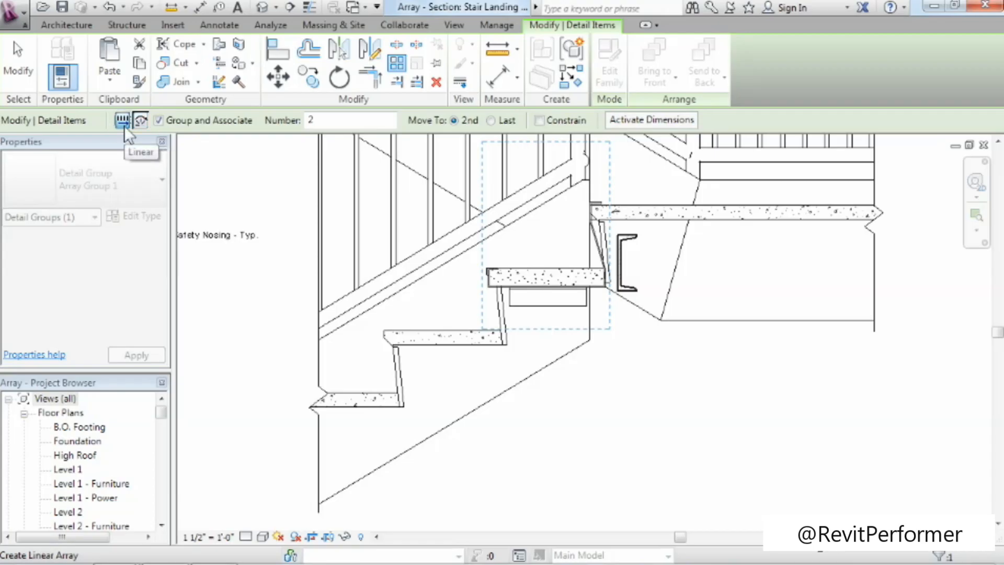
left_click_drag(327, 122, 289, 122)
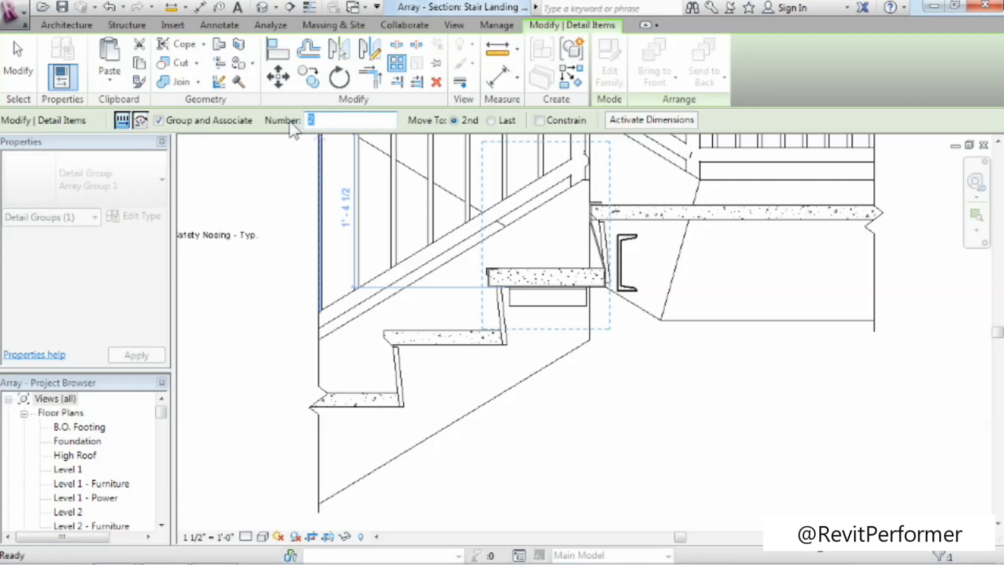
type("3")
key("Return")
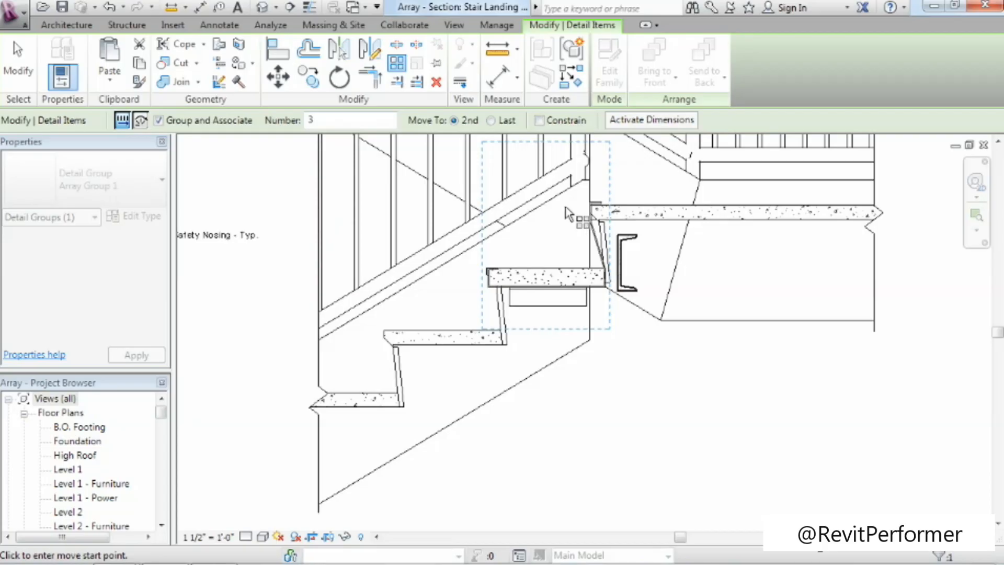
left_click(487, 286)
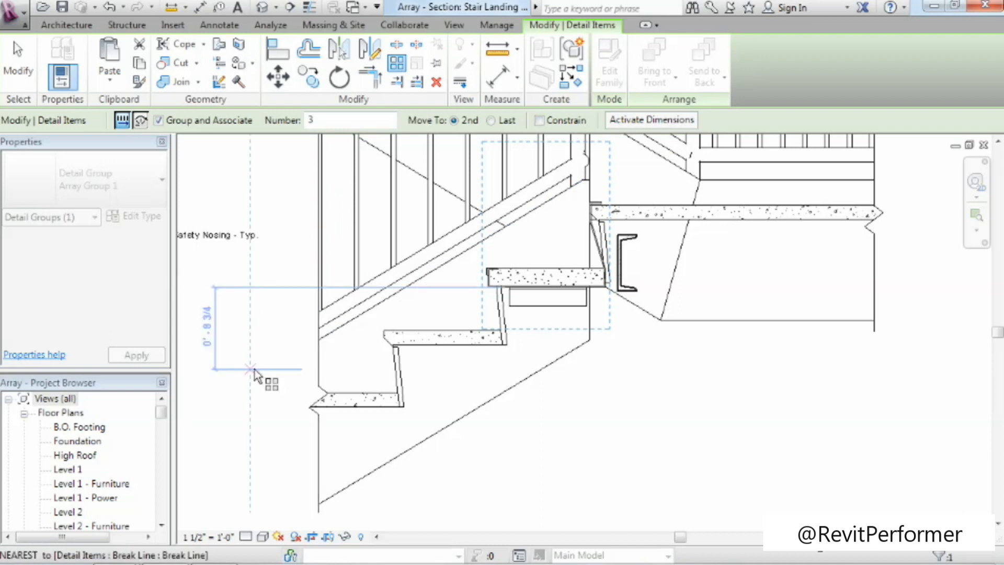
key("Escape")
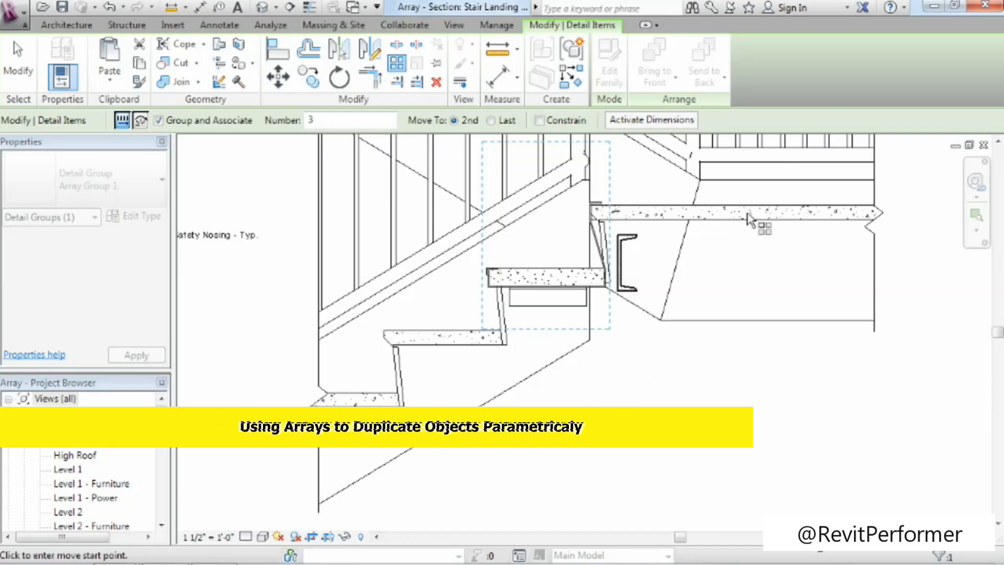
scroll(651, 345, "up", 1)
scroll(621, 340, "up", 1)
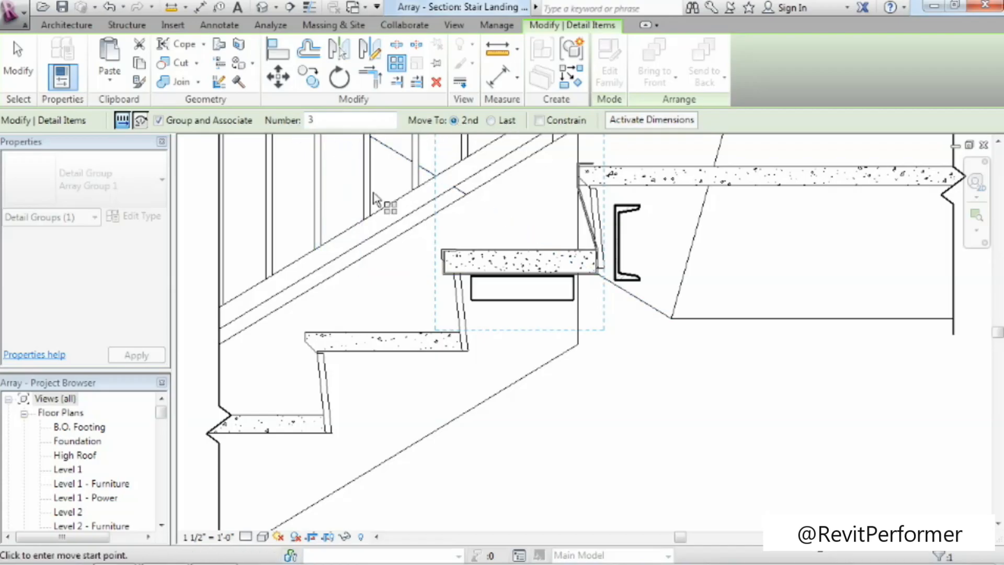
scroll(612, 334, "up", 3)
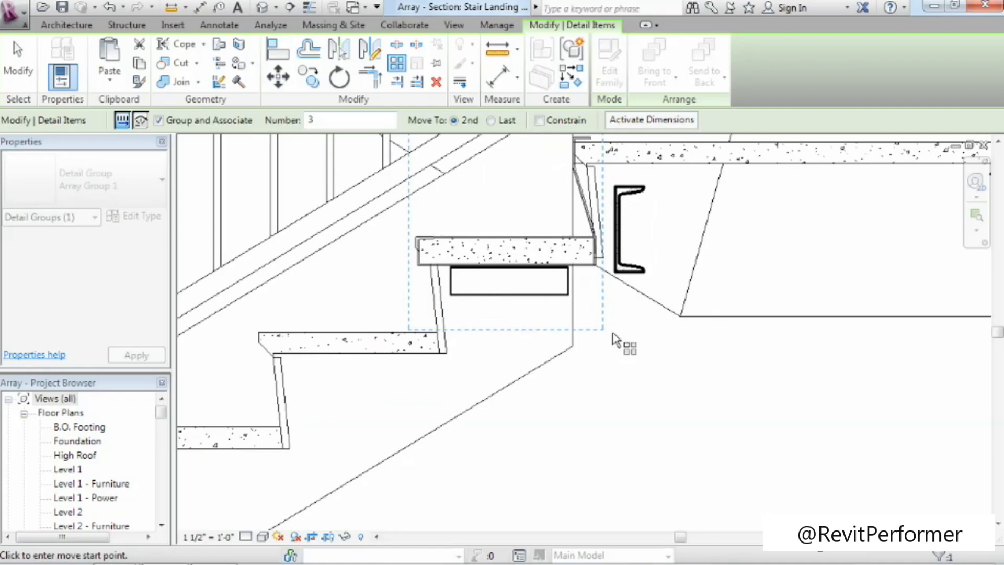
left_click(603, 263)
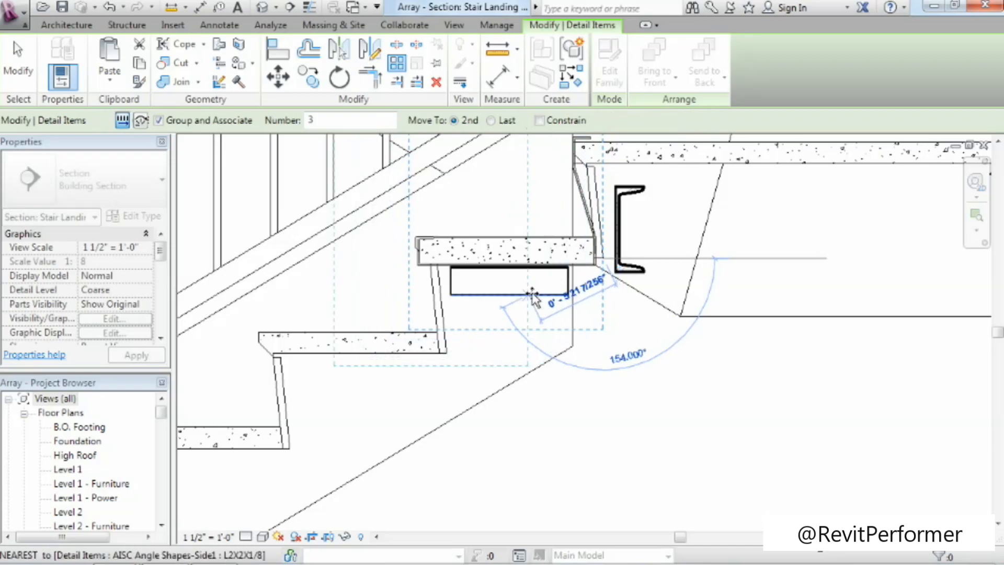
left_click(447, 353)
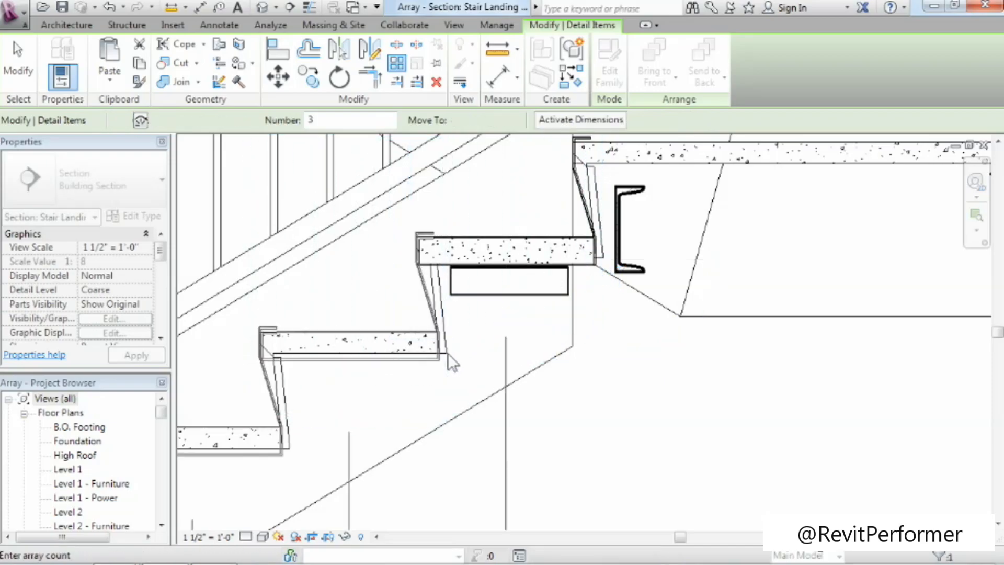
Try item counts of 2 and 6 for the steel pan array.
middle_click_drag(461, 430, 607, 379)
scroll(619, 332, "down", 3)
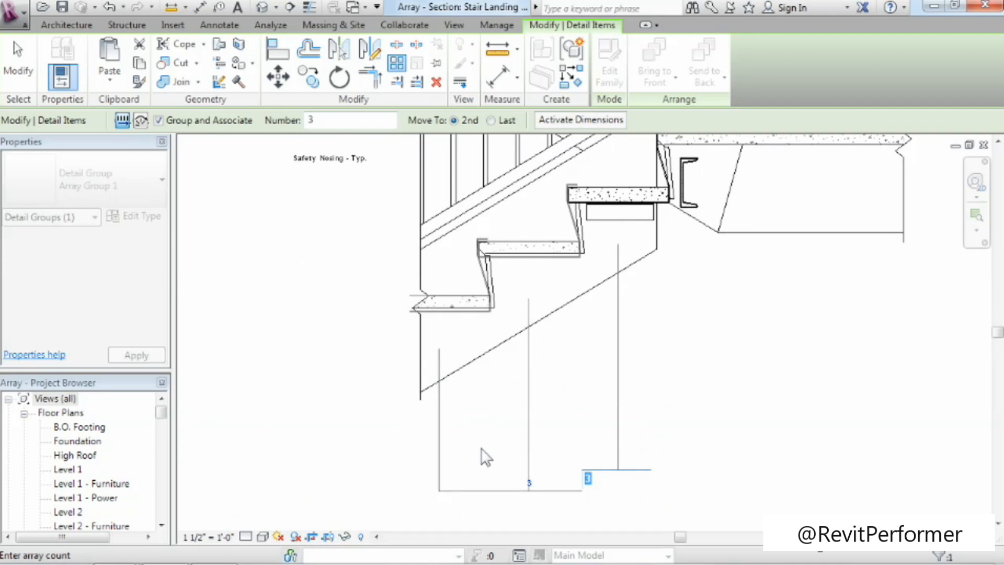
type("2")
key("Return")
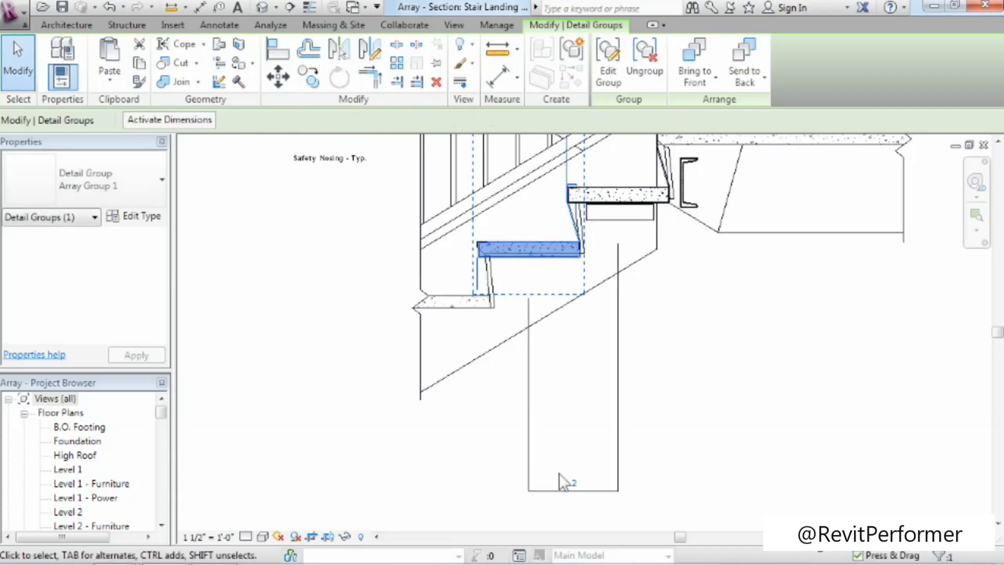
left_click(575, 482)
type("6")
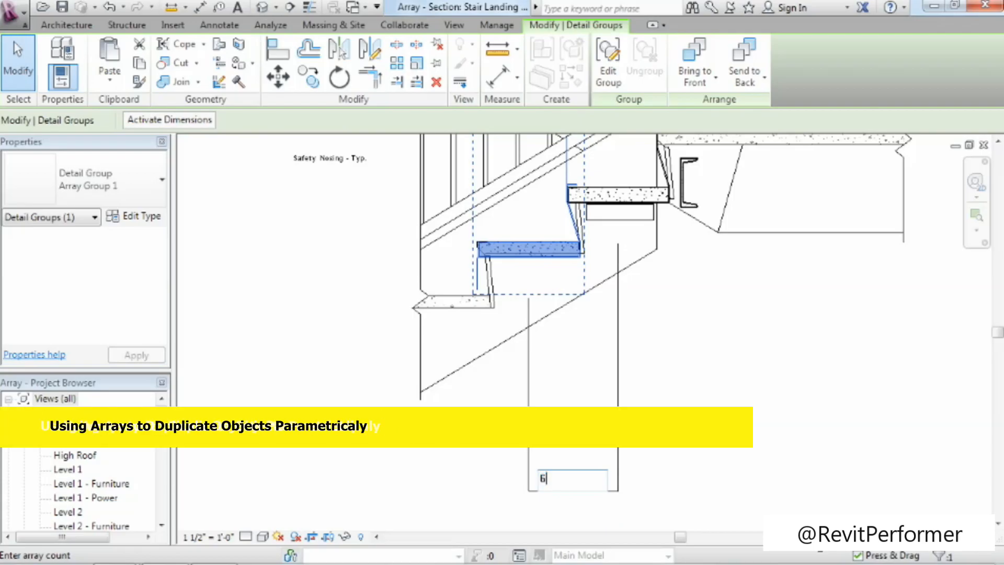
key("Return")
Set the steel pan array's item count to 3.
middle_click_drag(555, 505, 765, 510)
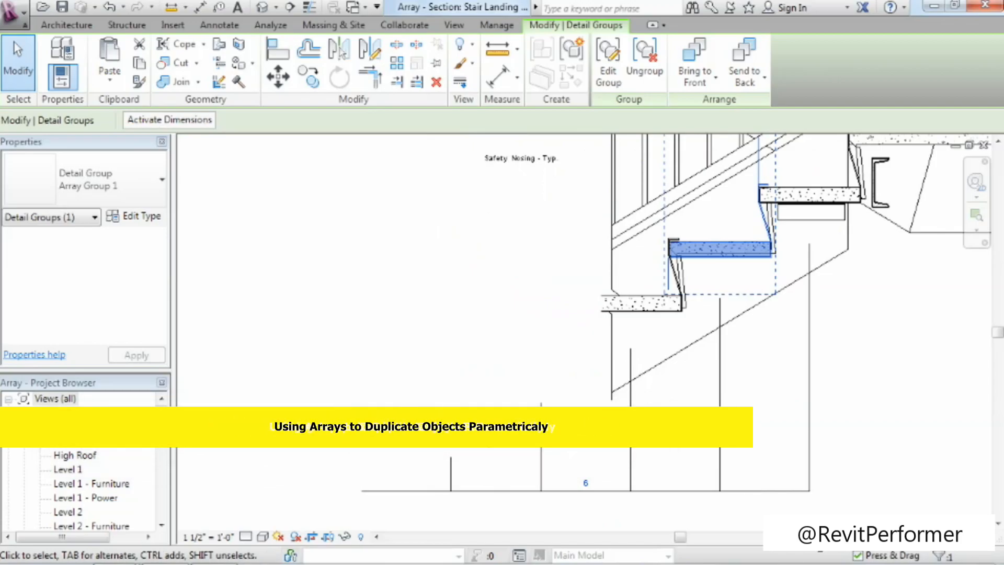
left_click(587, 482)
type("3")
key("Return")
middle_click_drag(711, 458, 522, 487)
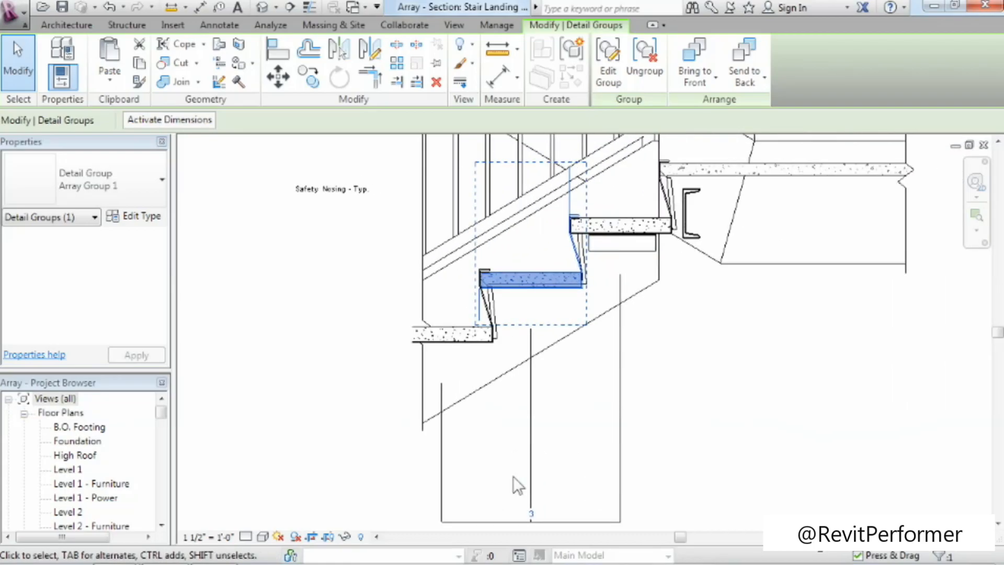
left_click(680, 397)
scroll(662, 242, "up", 2)
middle_click_drag(656, 363, 610, 365)
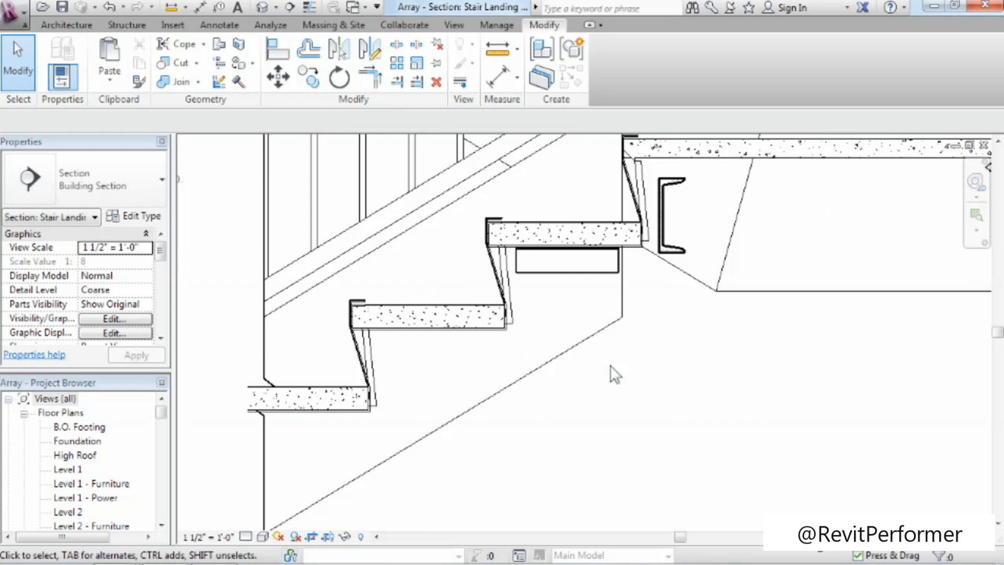
Try moving the middle steel pan group downward, and undo the move.
left_click(410, 324)
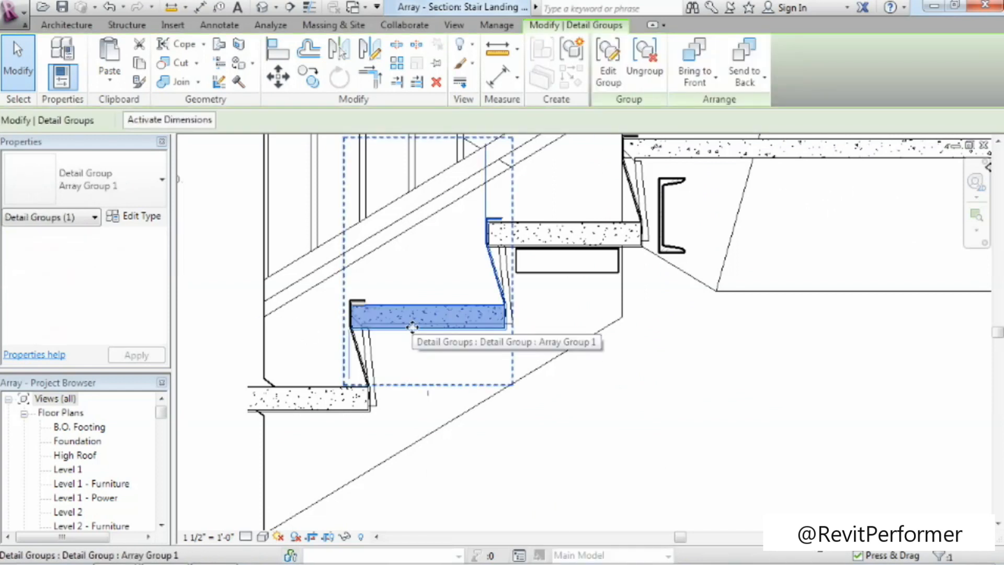
left_click_drag(424, 333, 416, 418)
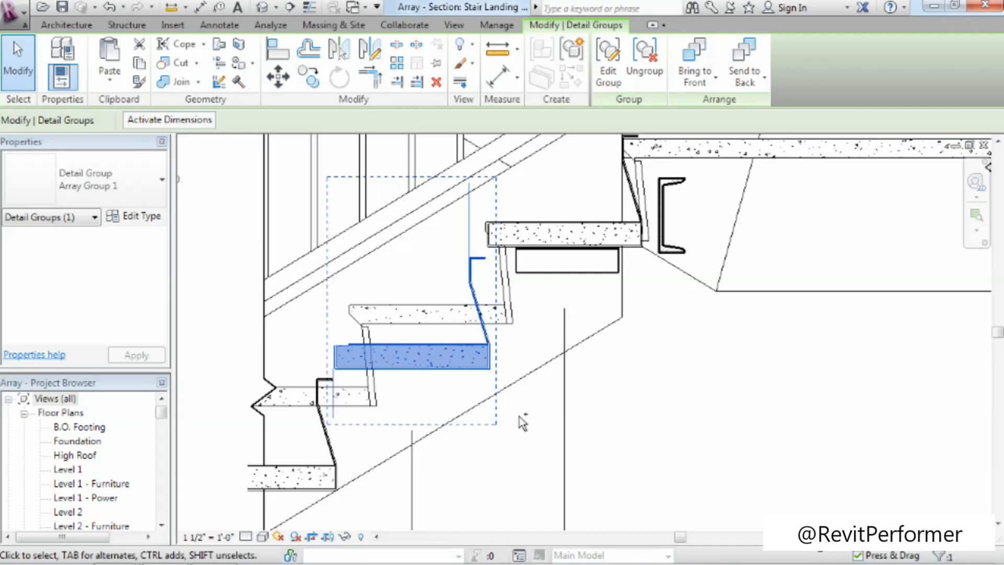
key("ctrl+z")
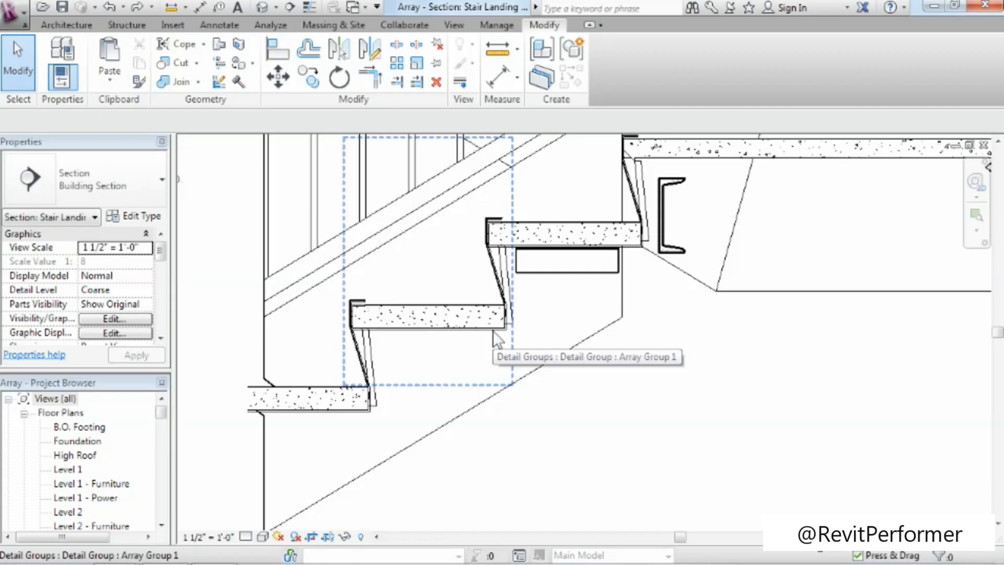
Check the Metal Pan Stair's actual riser height and tread depth in its instance properties.
left_click(563, 350)
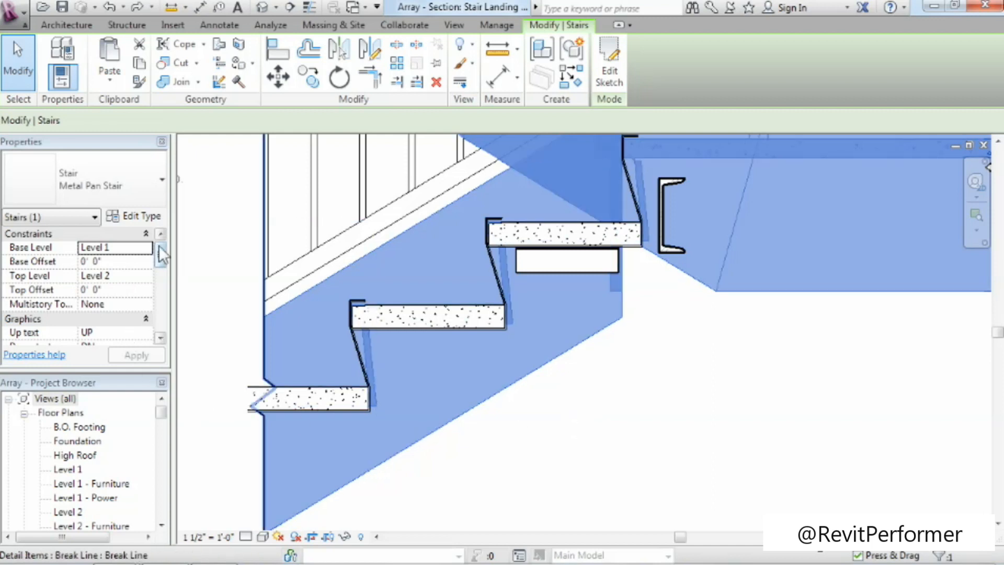
left_click_drag(159, 249, 160, 309)
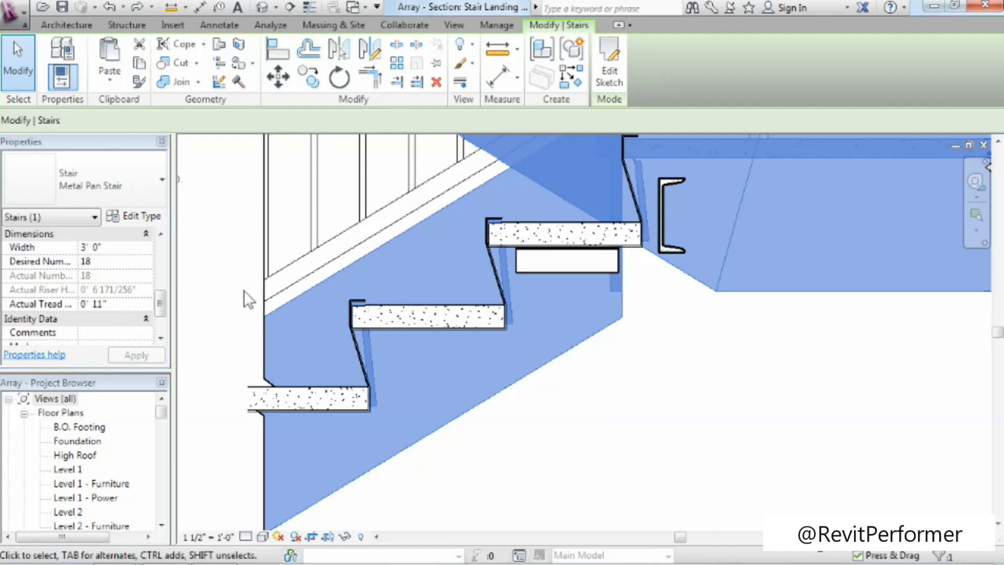
left_click(614, 362)
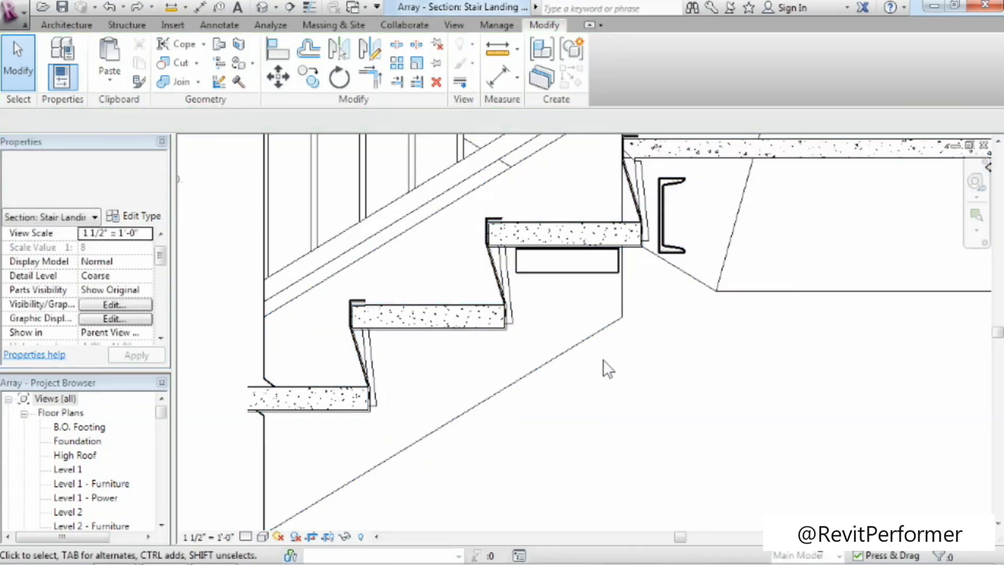
Edit the middle array group and set the Stair Steel Pan type's Height (Rise) to 6 171/256", and finish the group edit.
left_click(453, 335)
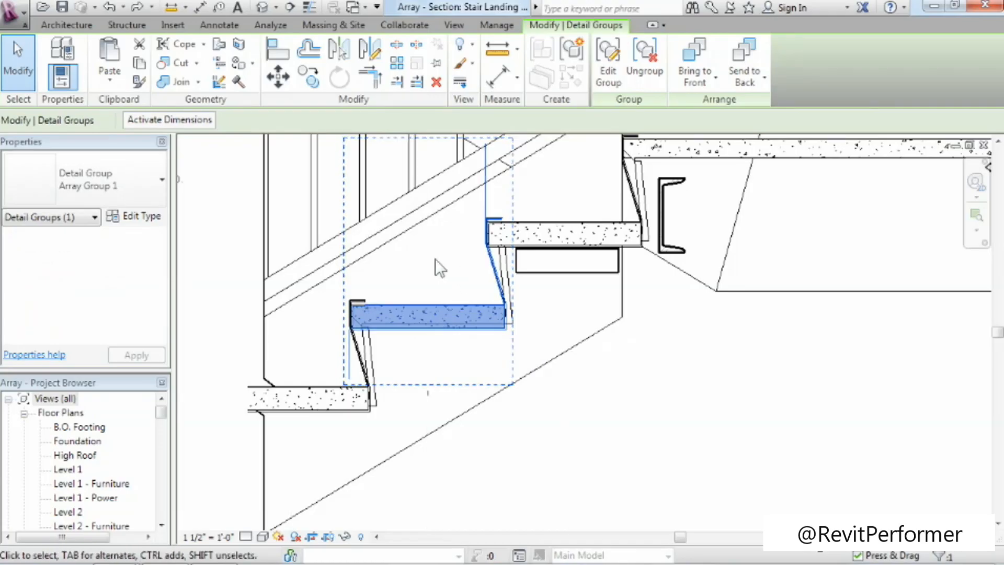
left_click(618, 85)
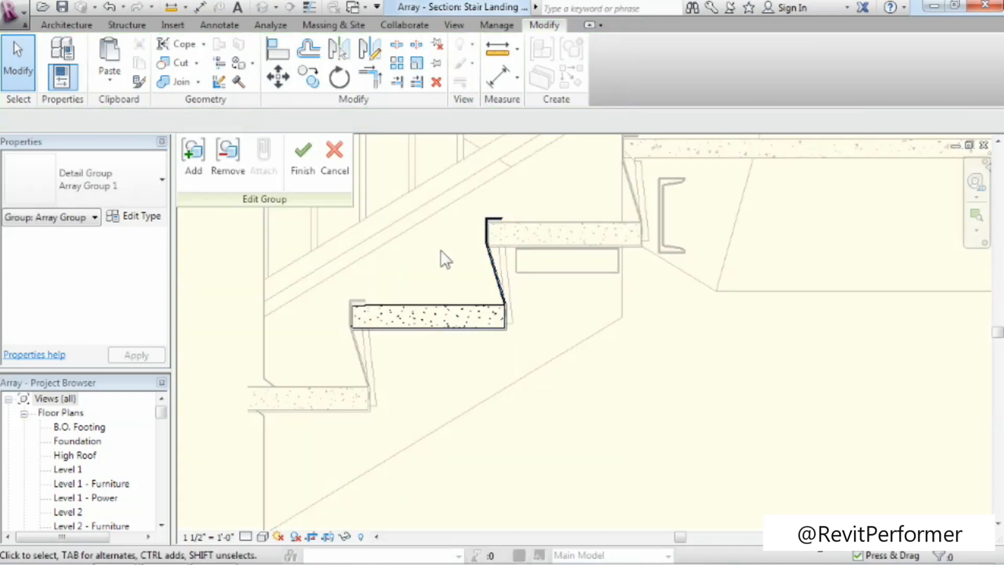
left_click(443, 304)
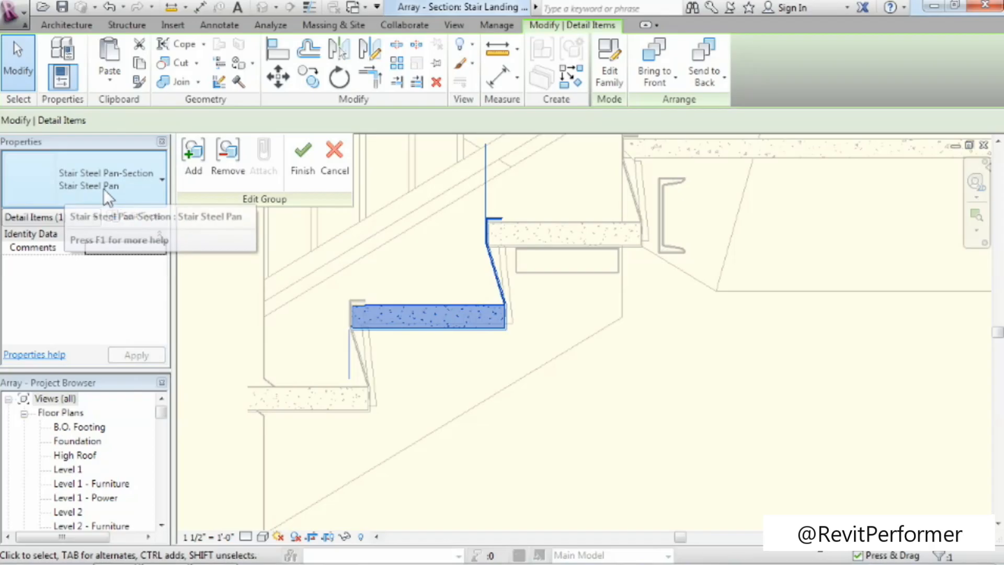
left_click(131, 218)
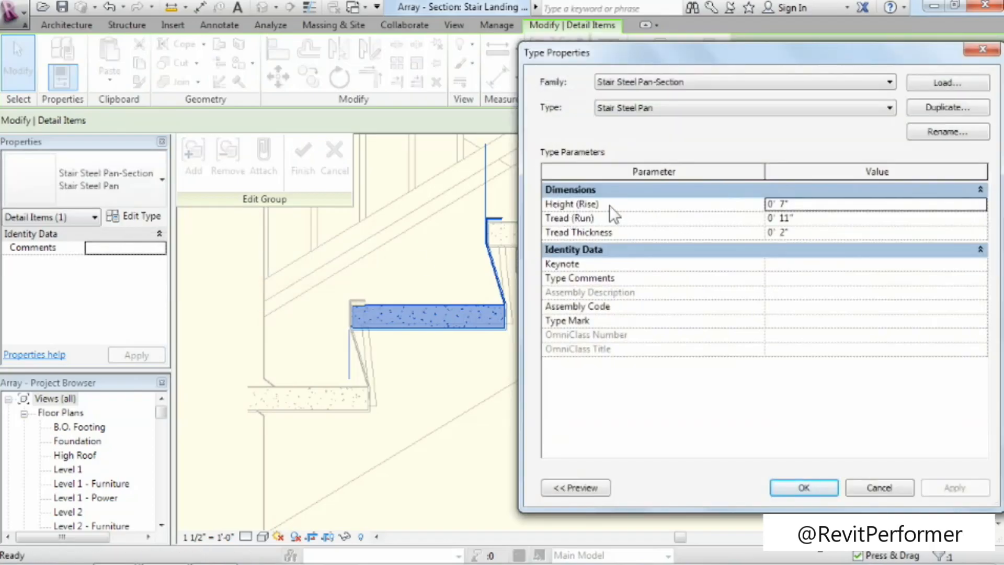
left_click(799, 204)
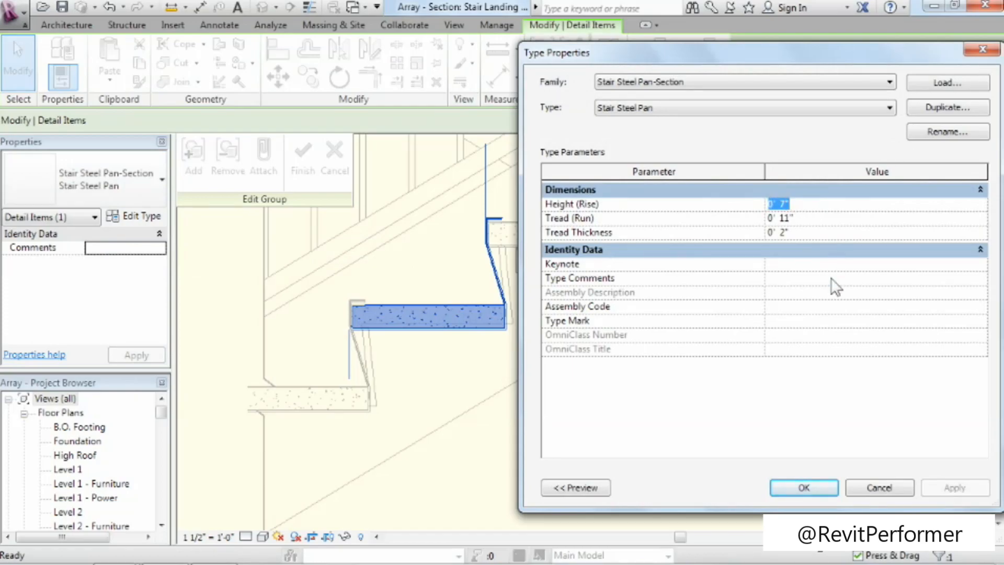
type("6 171/256\"")
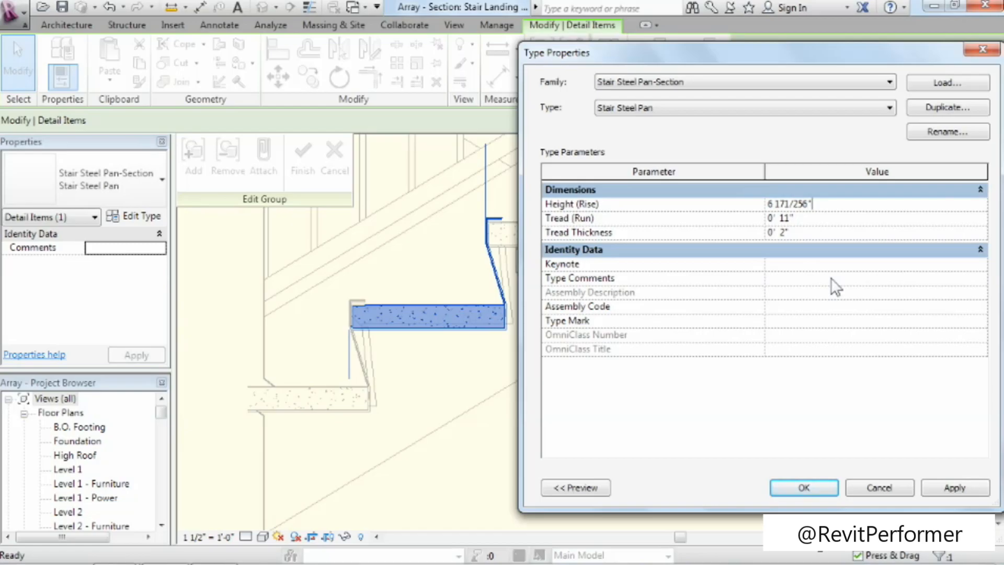
left_click(833, 483)
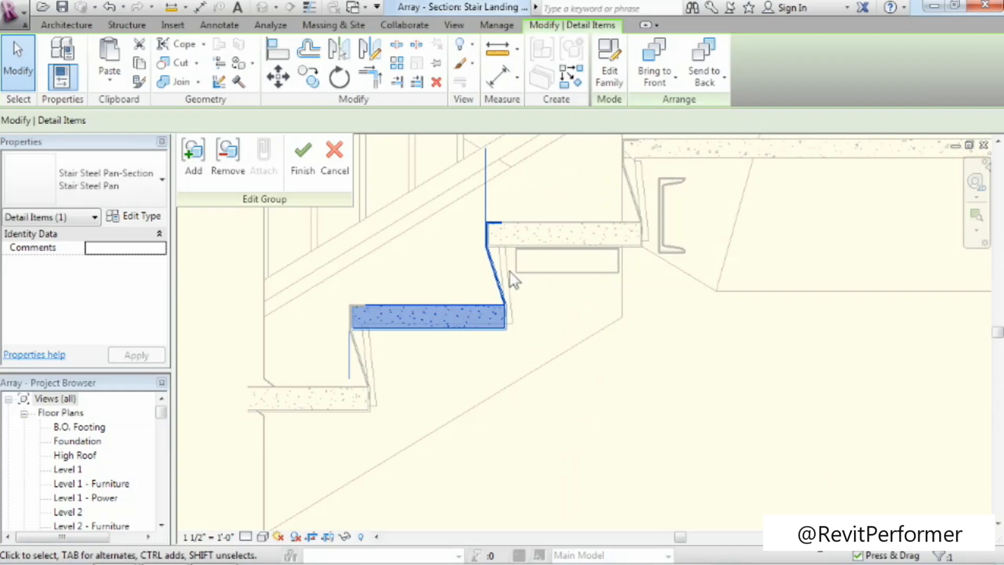
left_click(306, 172)
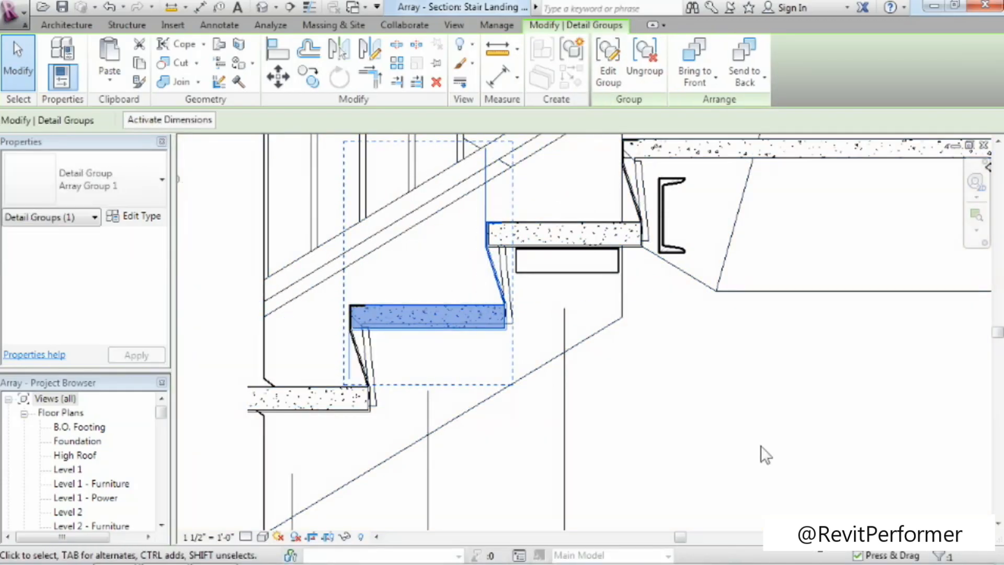
key("Escape")
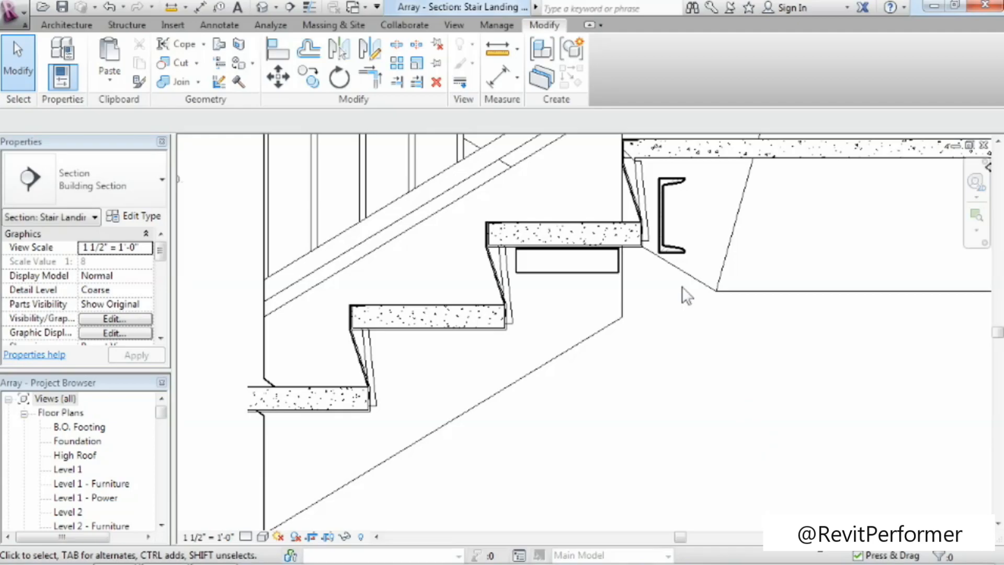
Edit the steel pan array group, add the L2X2X1/8 angle under the upper tread to it, and finish the group edit.
left_click(637, 245)
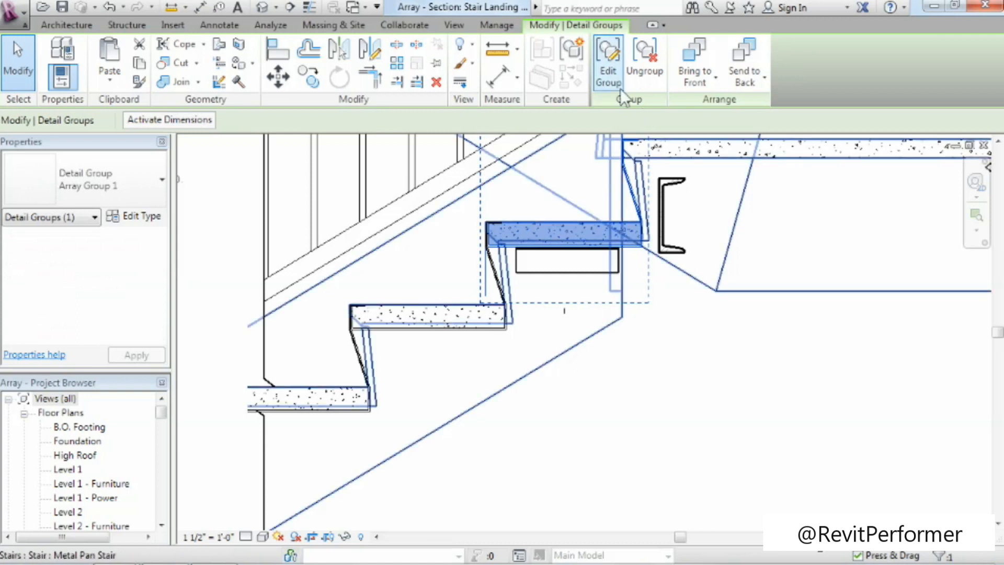
left_click(616, 74)
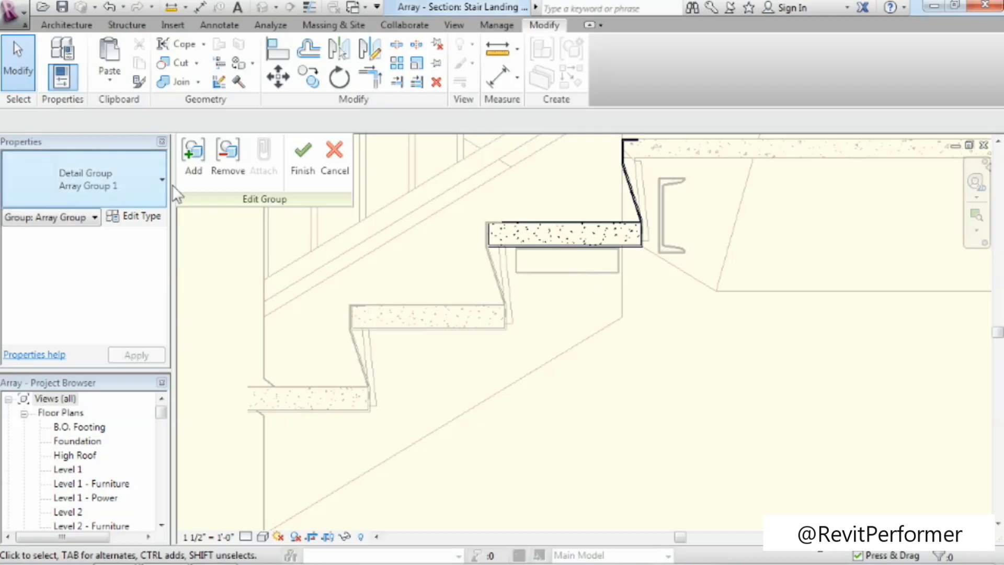
left_click(186, 178)
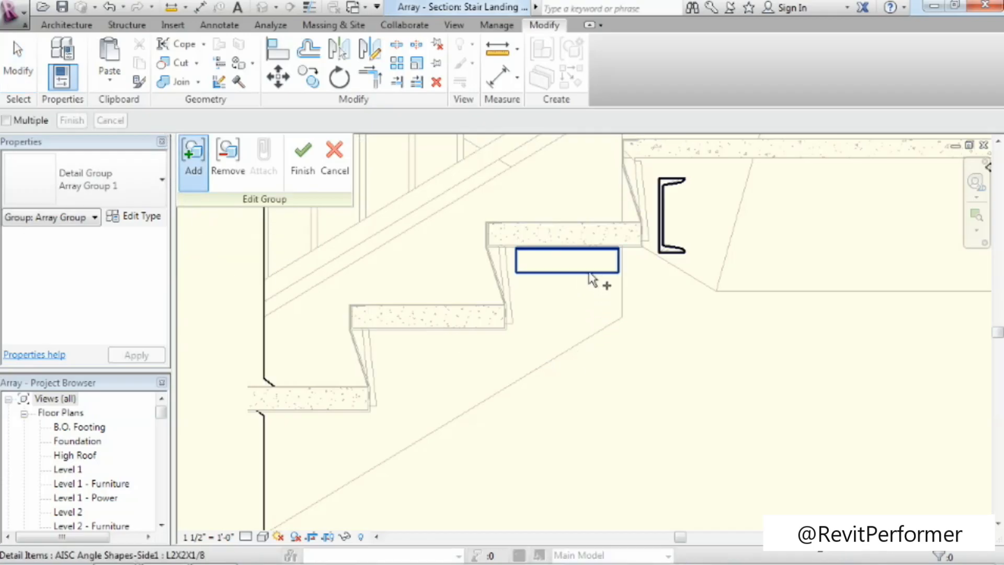
left_click(589, 273)
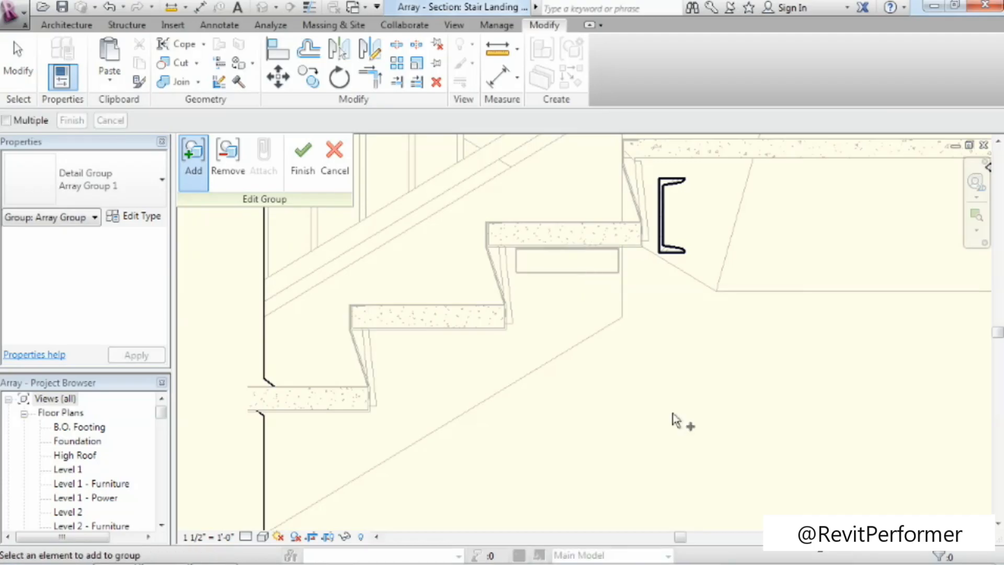
left_click(308, 172)
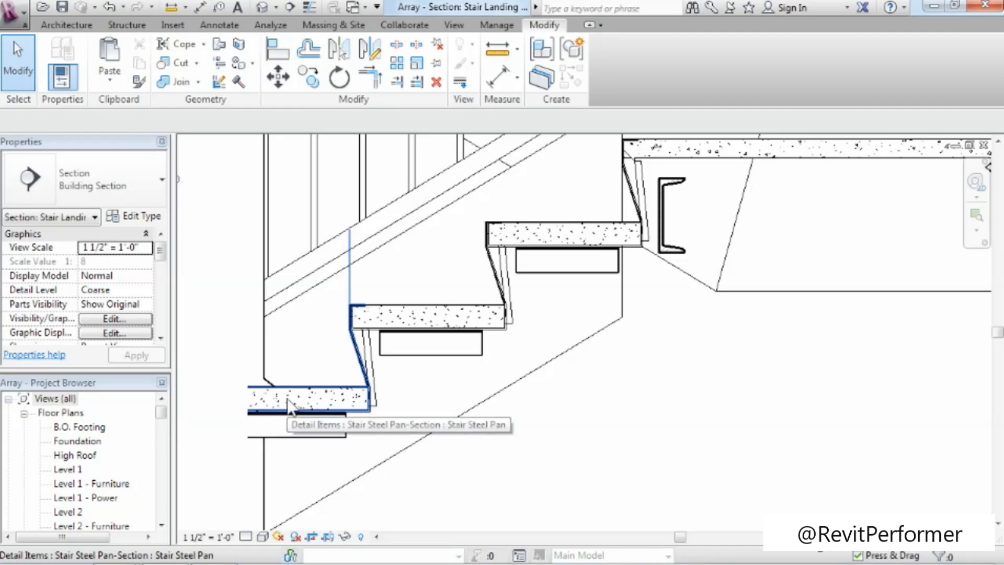
Bring the break line at the lower end of the stair to the front of the steel pans and angles.
left_click(262, 512)
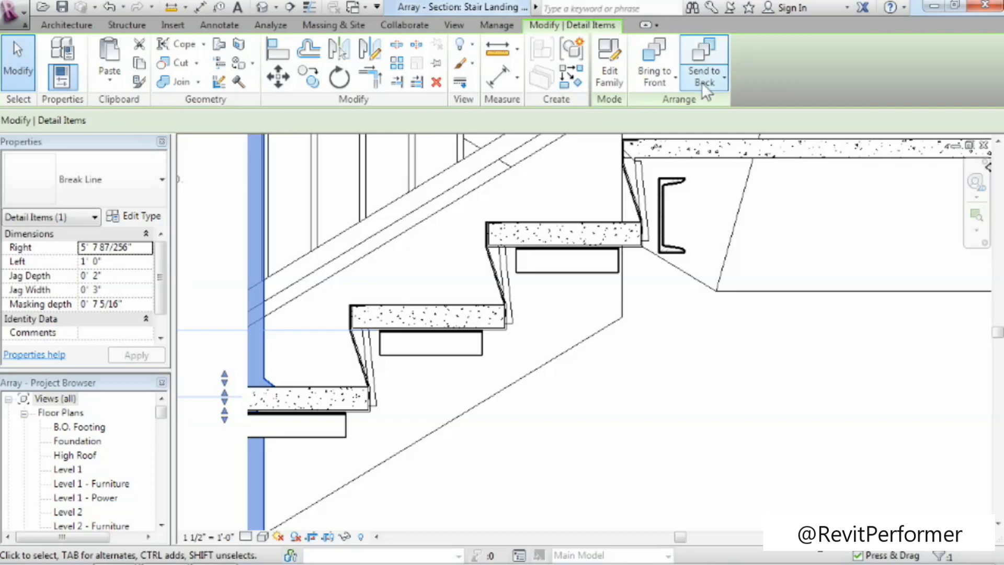
left_click(653, 49)
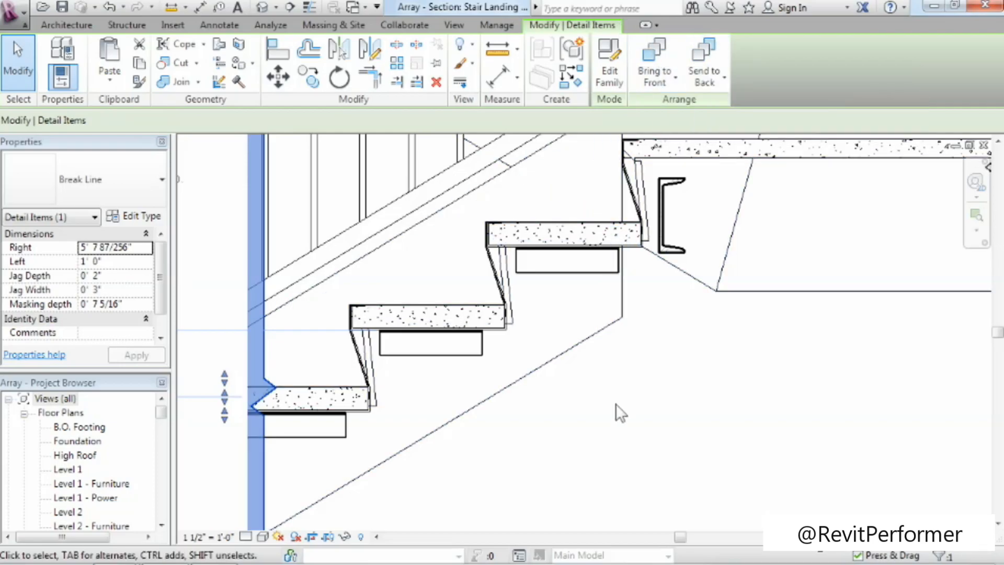
left_click(604, 416)
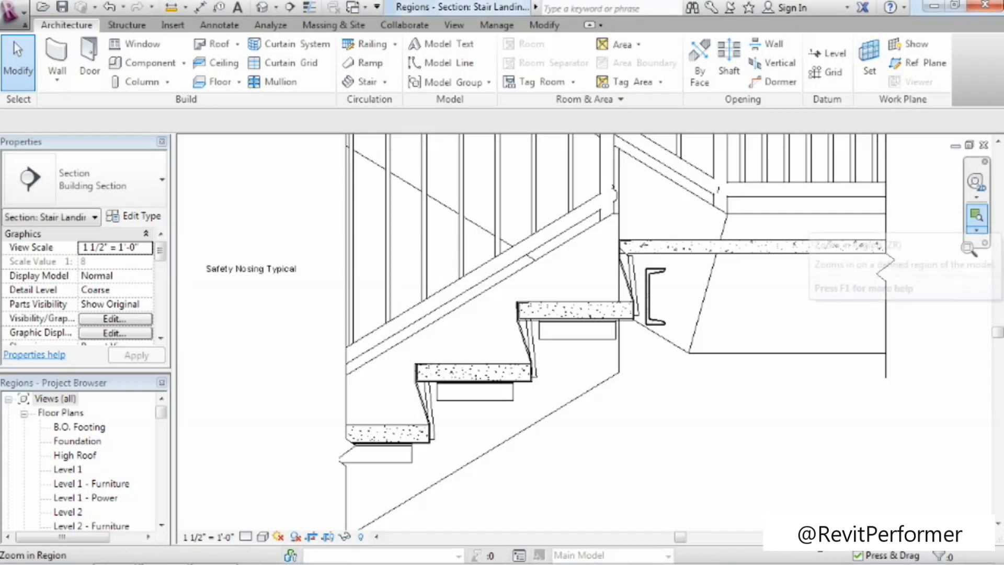
Examine the landing with its break line and channel, and the stair lines around the steel pans.
left_click(978, 219)
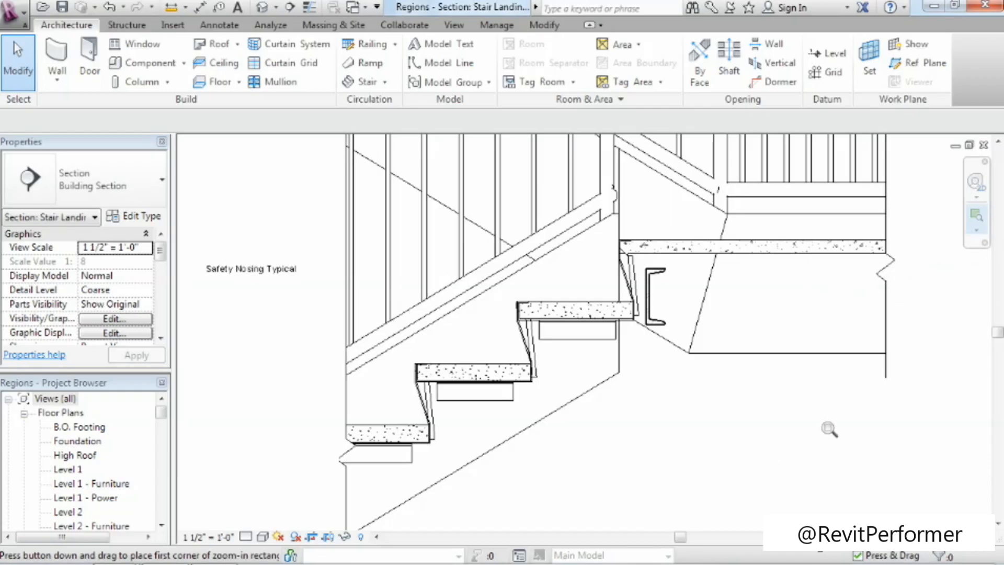
left_click_drag(500, 215, 916, 392)
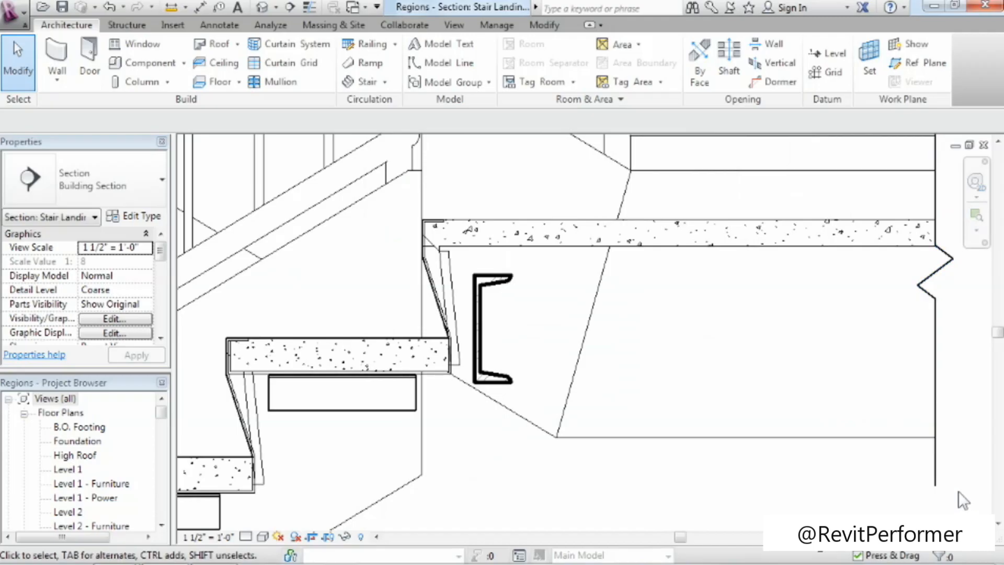
left_click(936, 455)
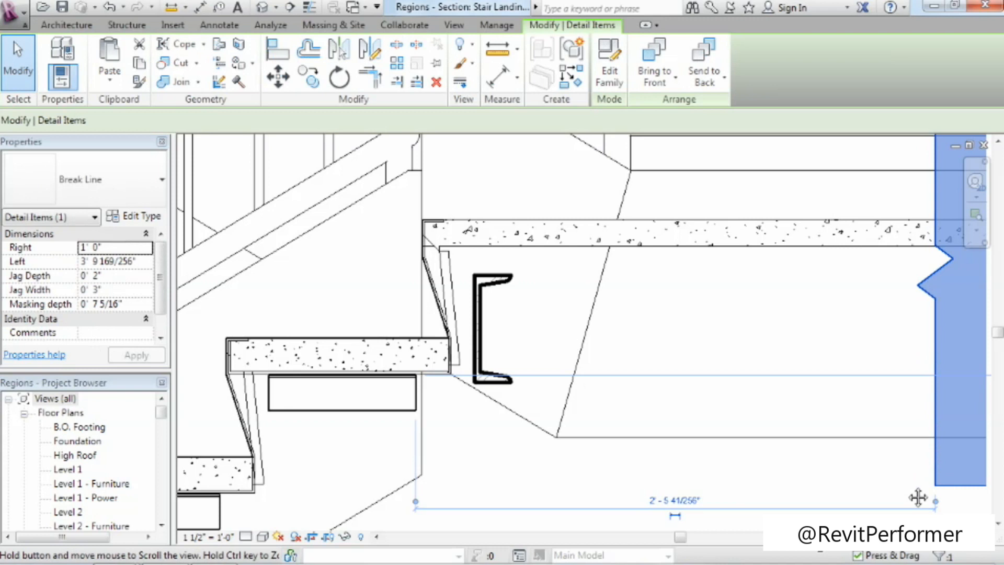
middle_click_drag(918, 497, 829, 501)
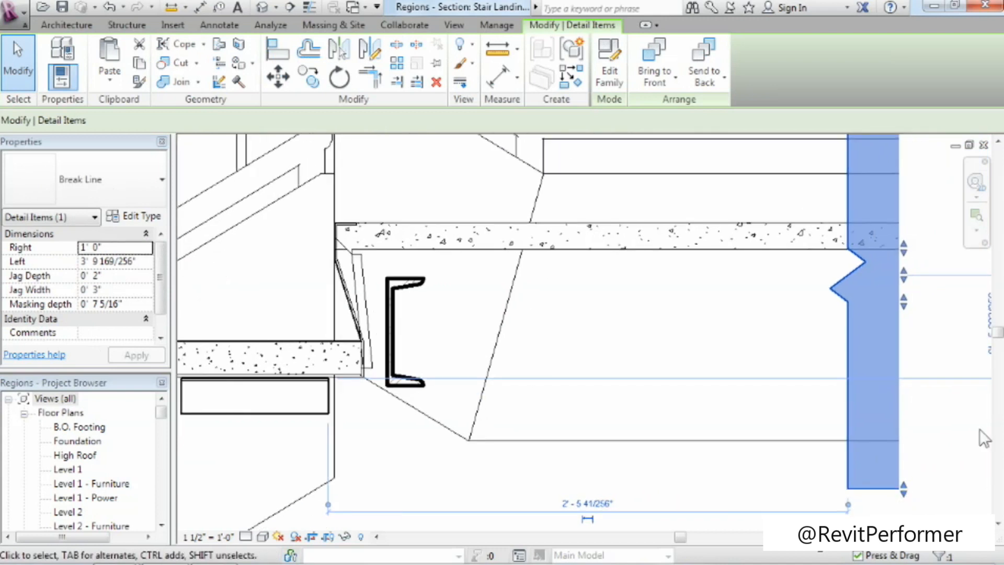
middle_click_drag(703, 481, 937, 459)
key("Escape")
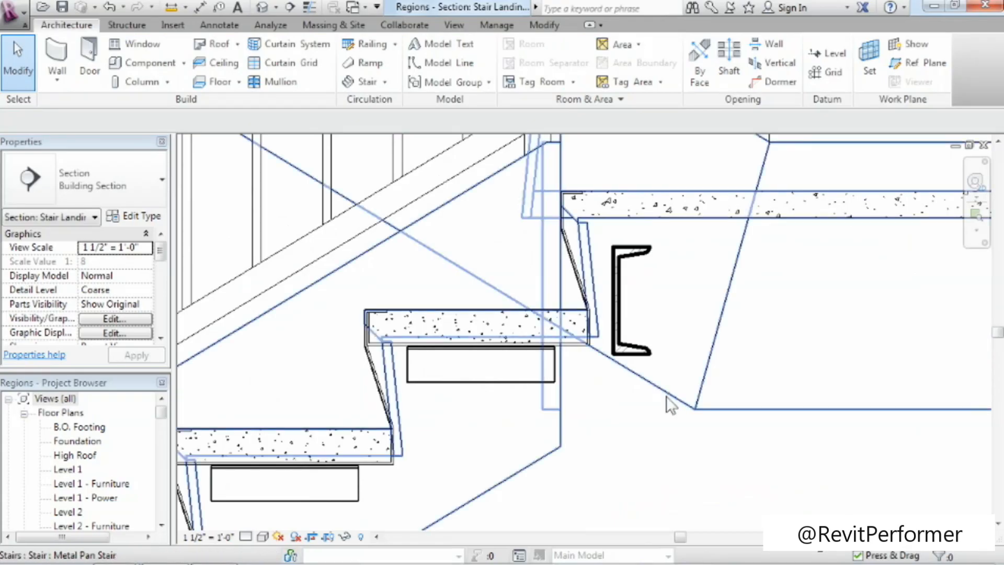
scroll(632, 419, "down", 2)
scroll(632, 419, "down", 1)
middle_click_drag(630, 443, 601, 378)
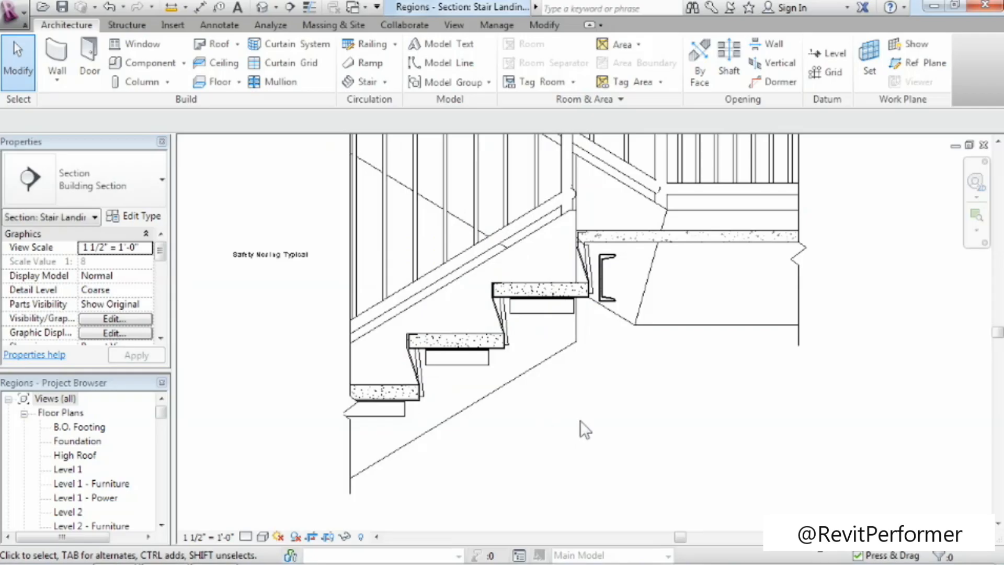
Temporarily hide the Metal Pan Stair to view the detail components alone, and reset the temporary hide.
left_click(541, 368)
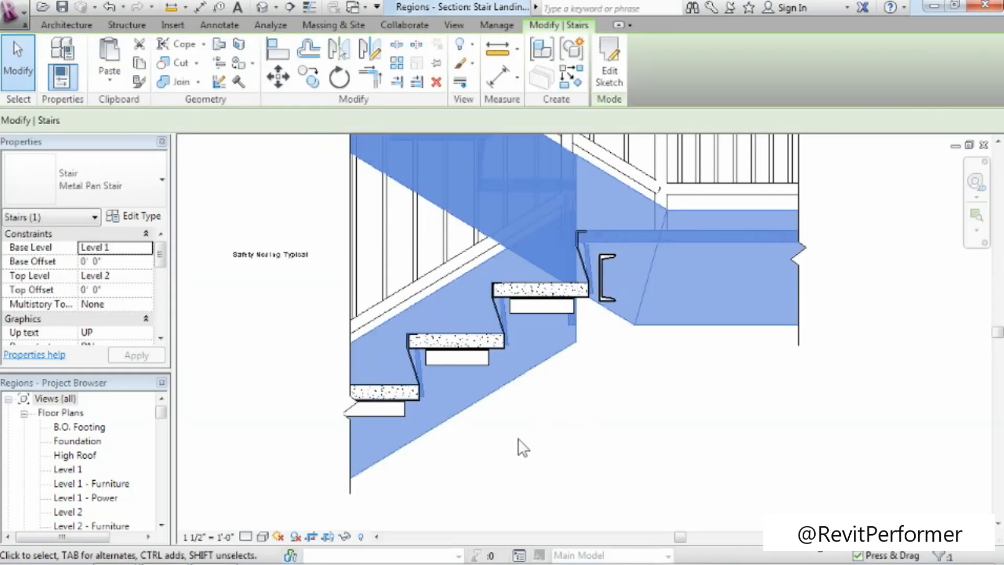
left_click(344, 537)
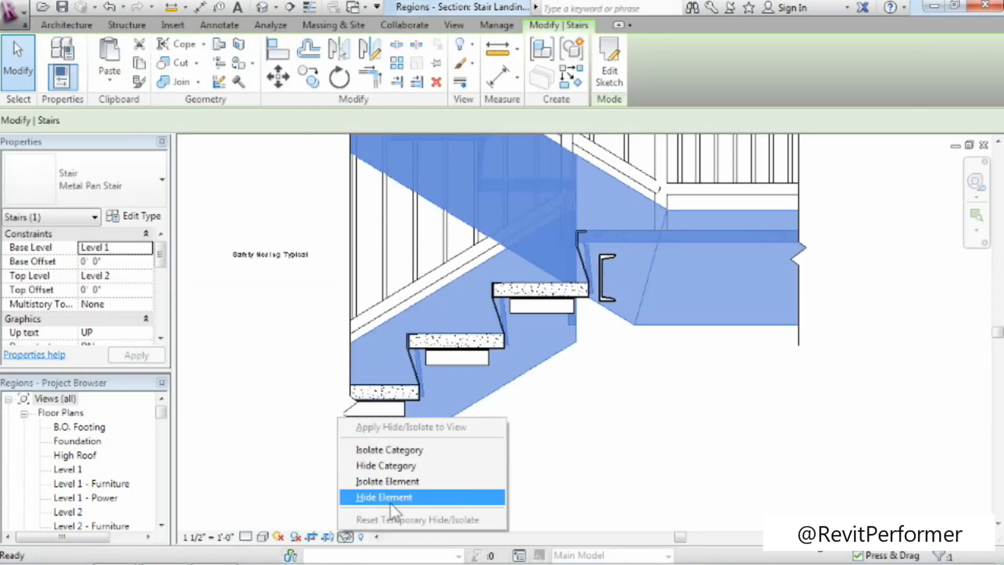
left_click(390, 497)
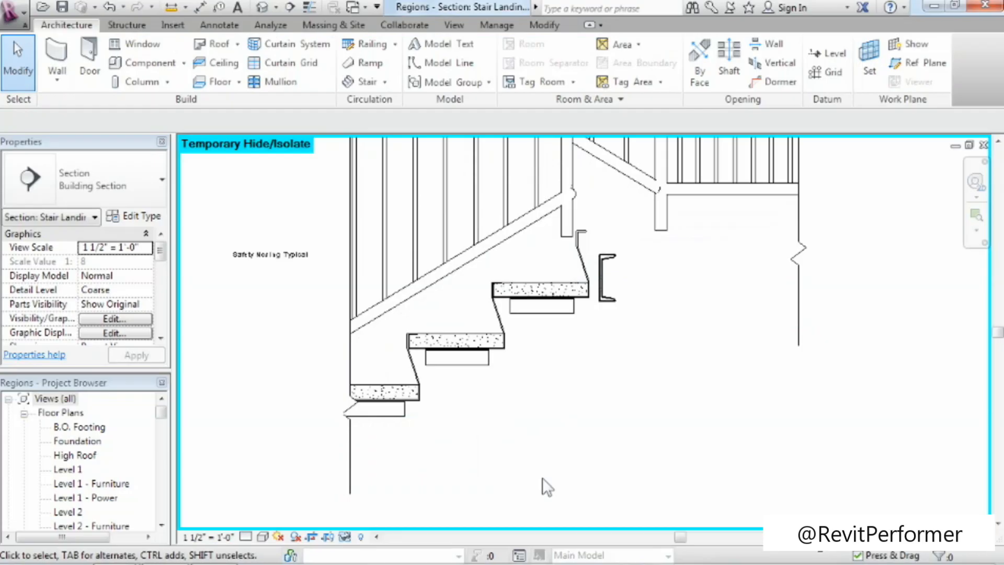
left_click(344, 536)
left_click(356, 520)
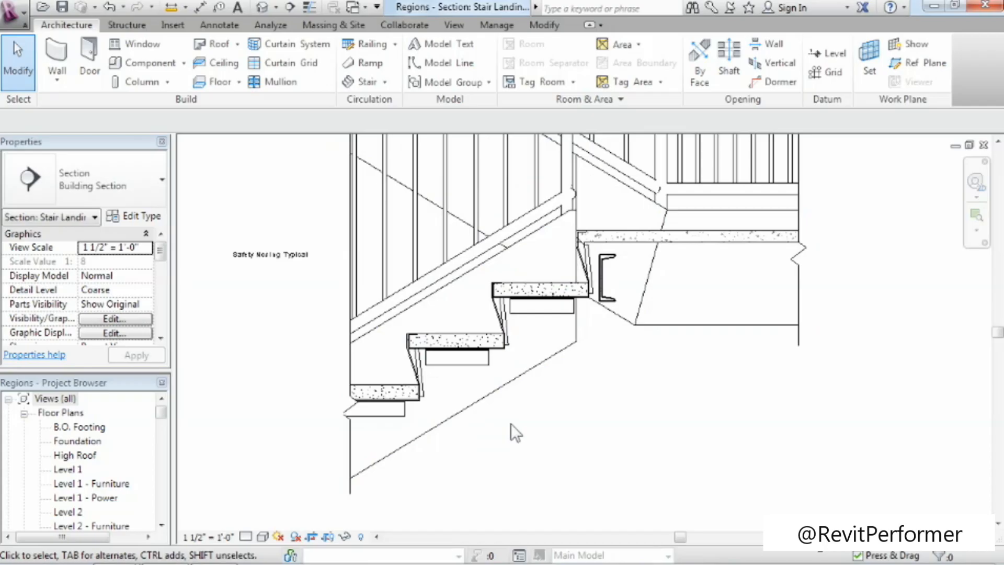
Start a masking region in Medium Lines and sketch separate boundary lines along the stringer's upper edge, landing end and lower edge, and one beyond the lower break line.
left_click(207, 22)
left_click(373, 63)
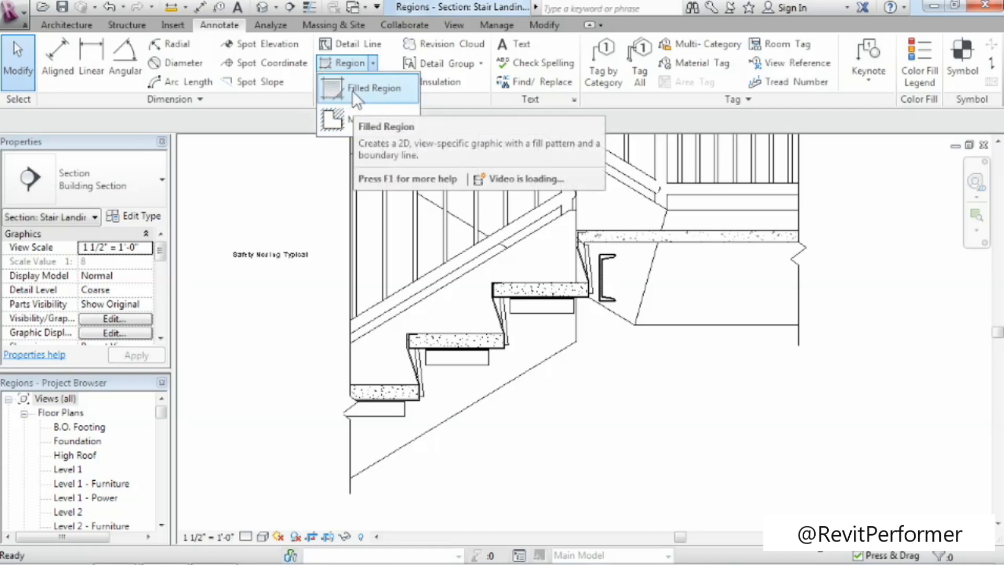
left_click(325, 127)
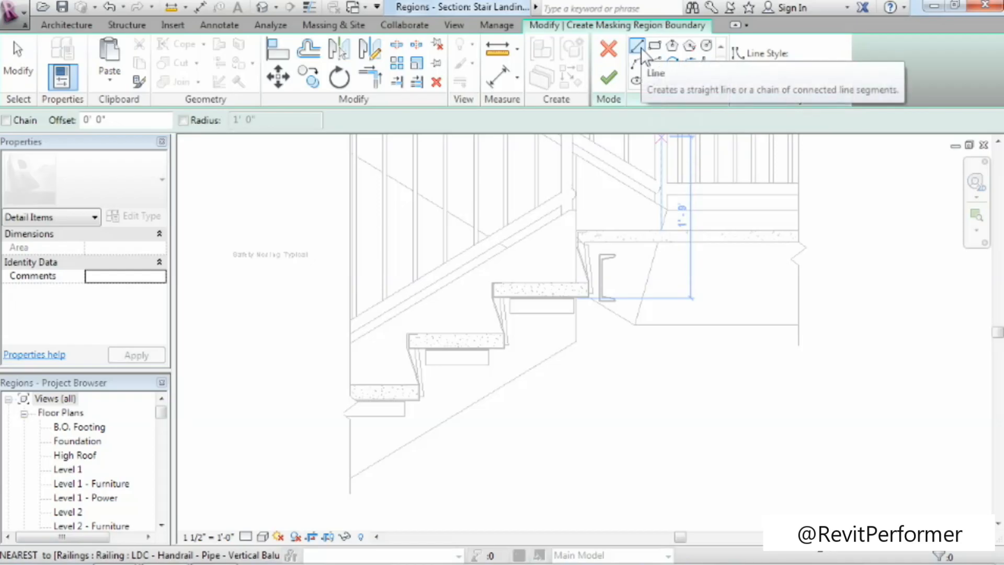
left_click(811, 68)
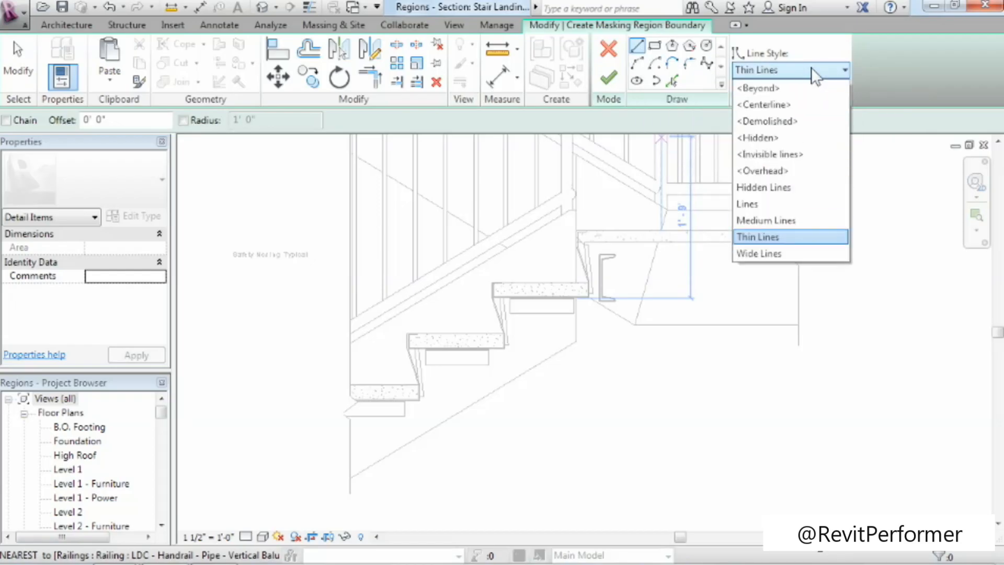
left_click(786, 220)
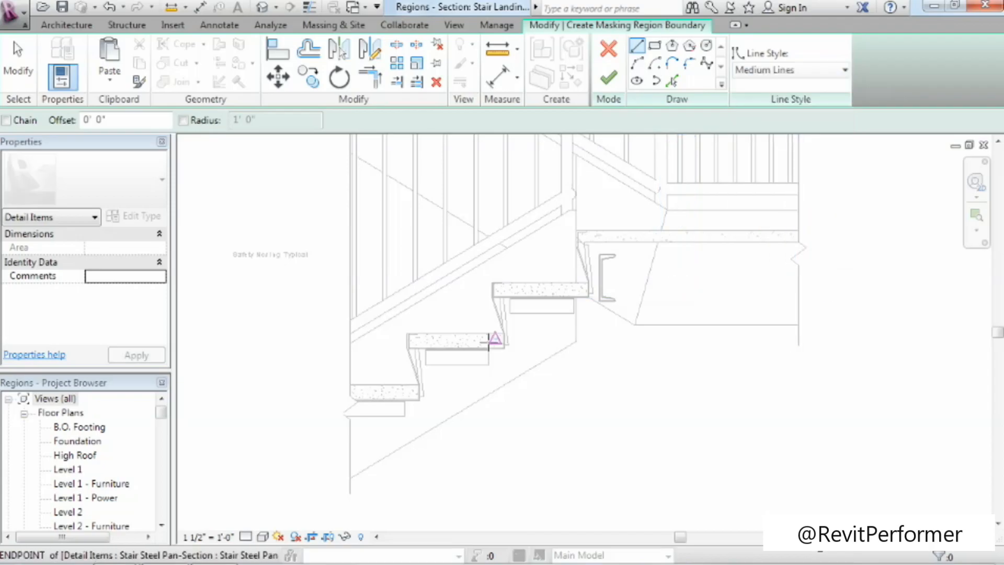
left_click(350, 343)
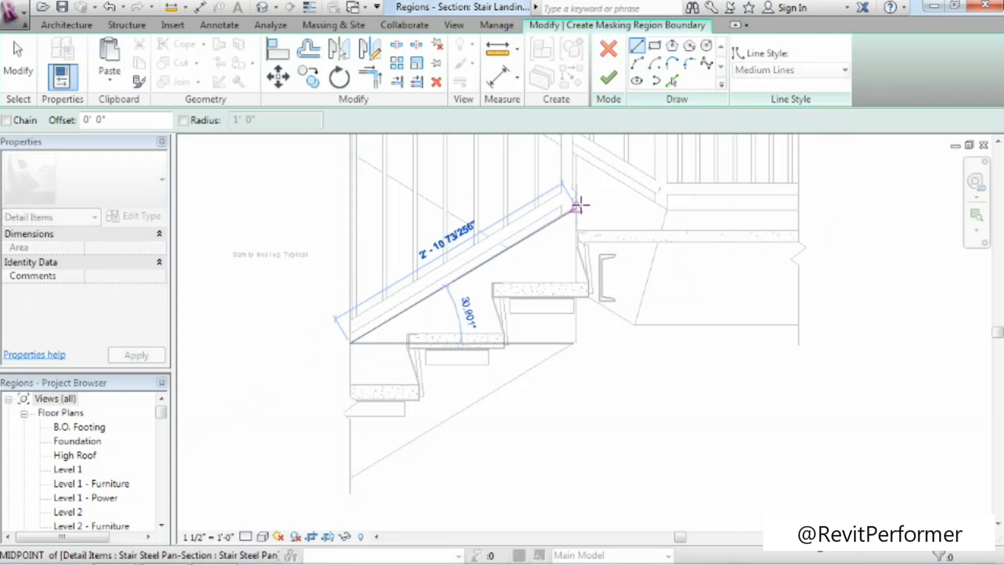
left_click(535, 230)
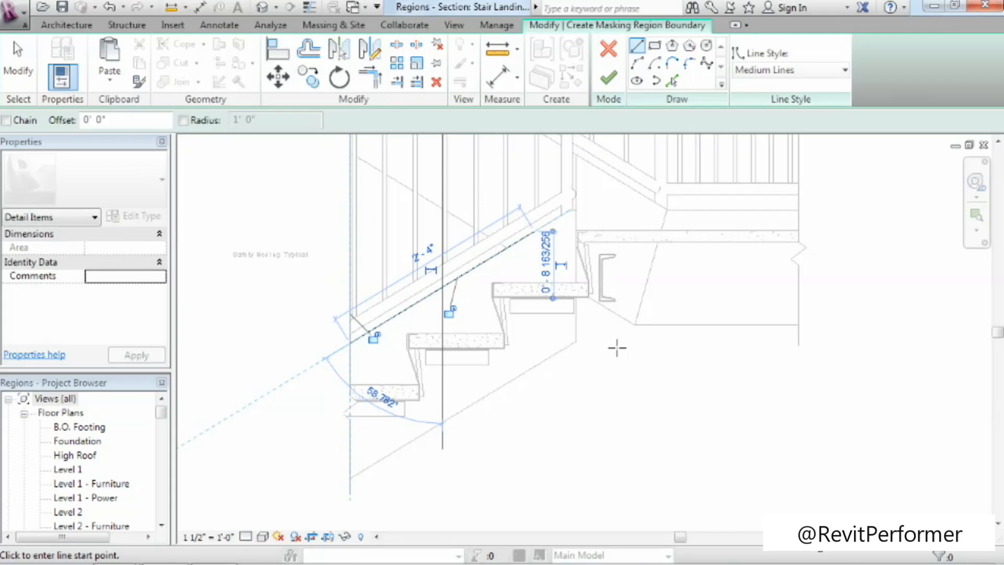
left_click(577, 222)
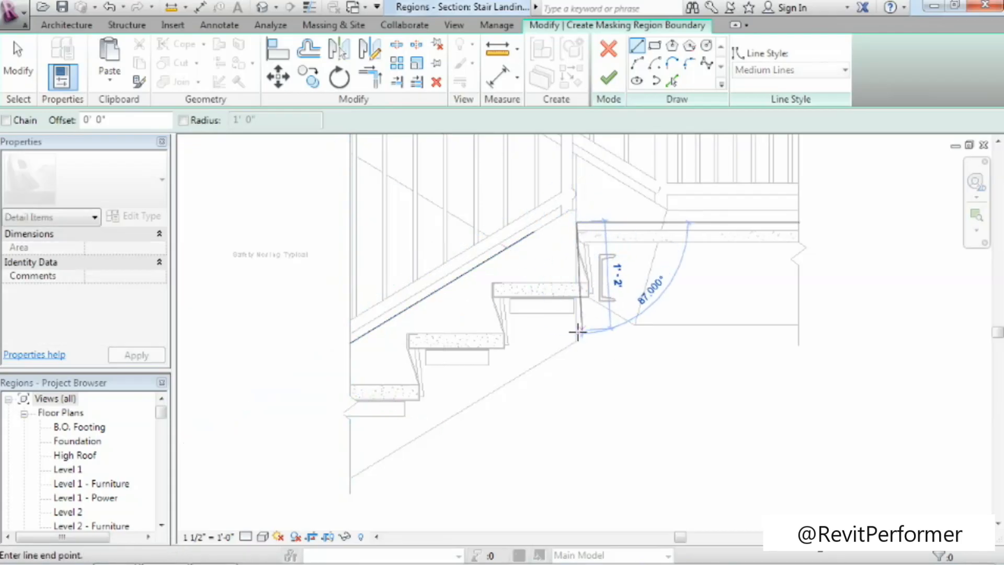
left_click(529, 370)
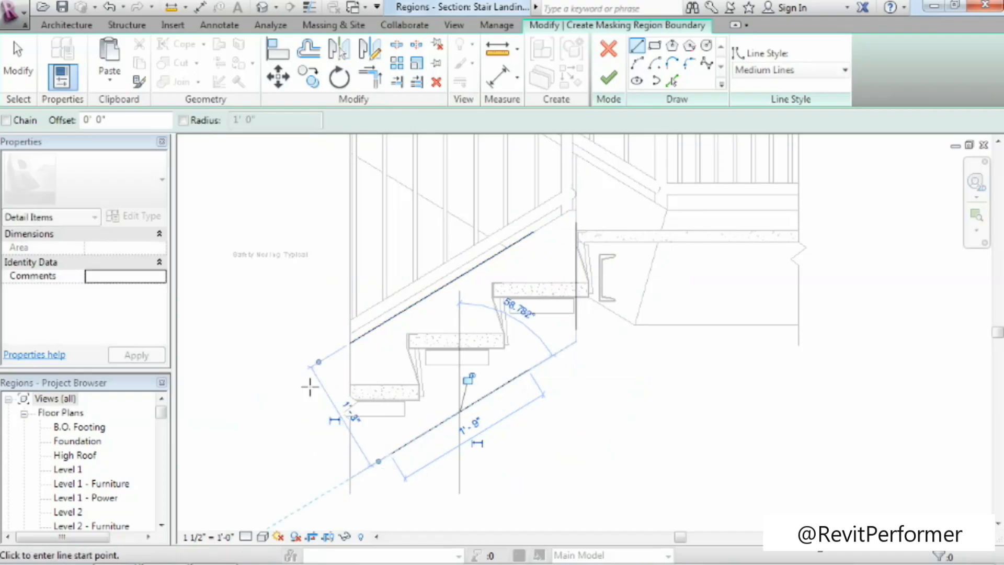
left_click(309, 498)
left_click(307, 477)
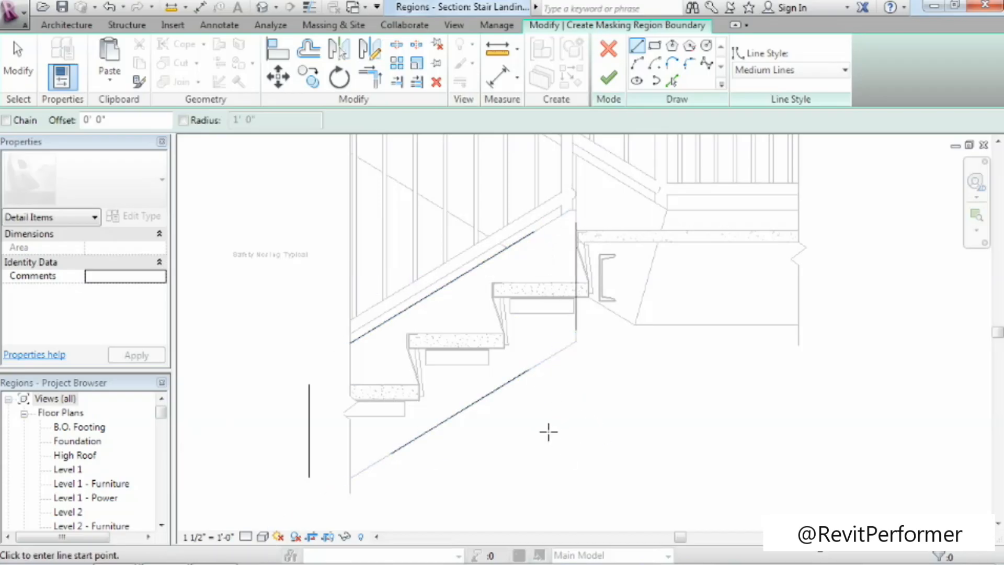
Trim and extend the four boundary lines to corners forming a closed stringer outline, and finish the masking region.
left_click(372, 78)
left_click(503, 249)
left_click(577, 314)
left_click(418, 437)
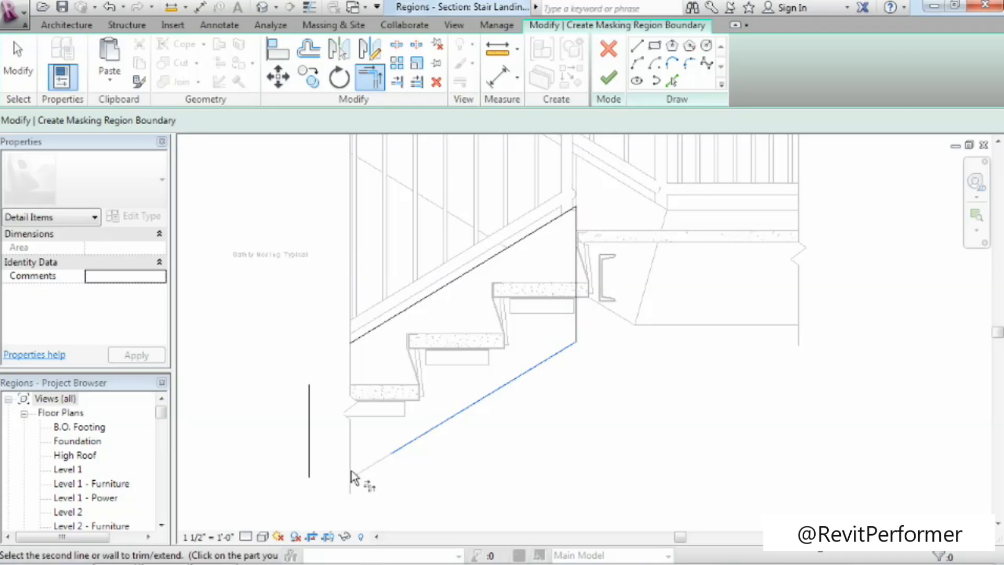
left_click(311, 463)
left_click(385, 324)
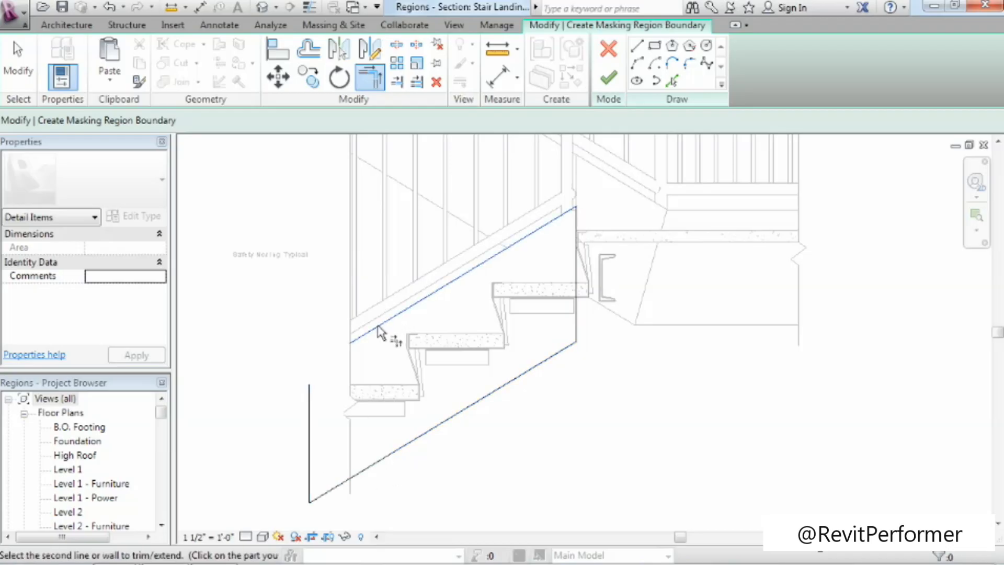
left_click(310, 400)
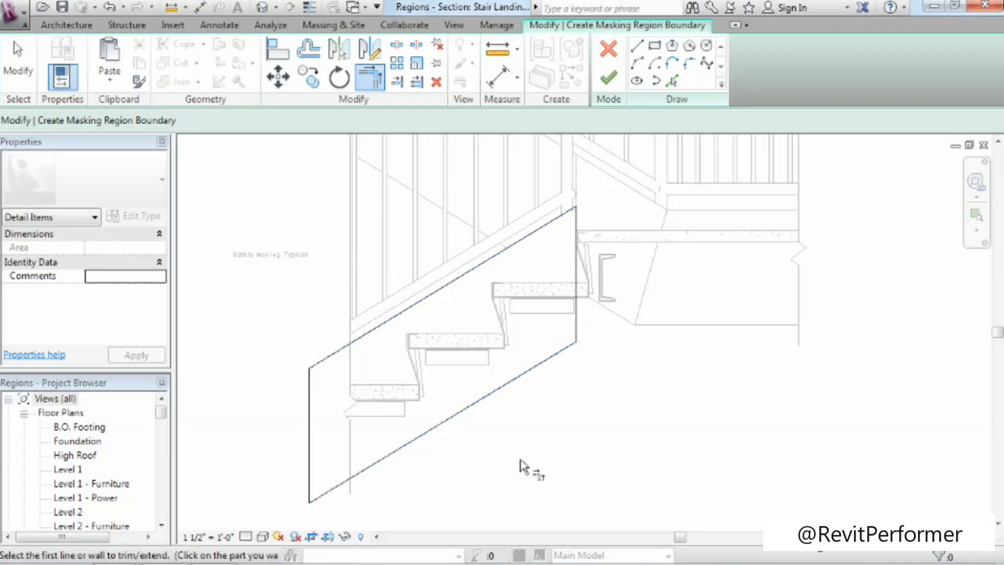
left_click(607, 85)
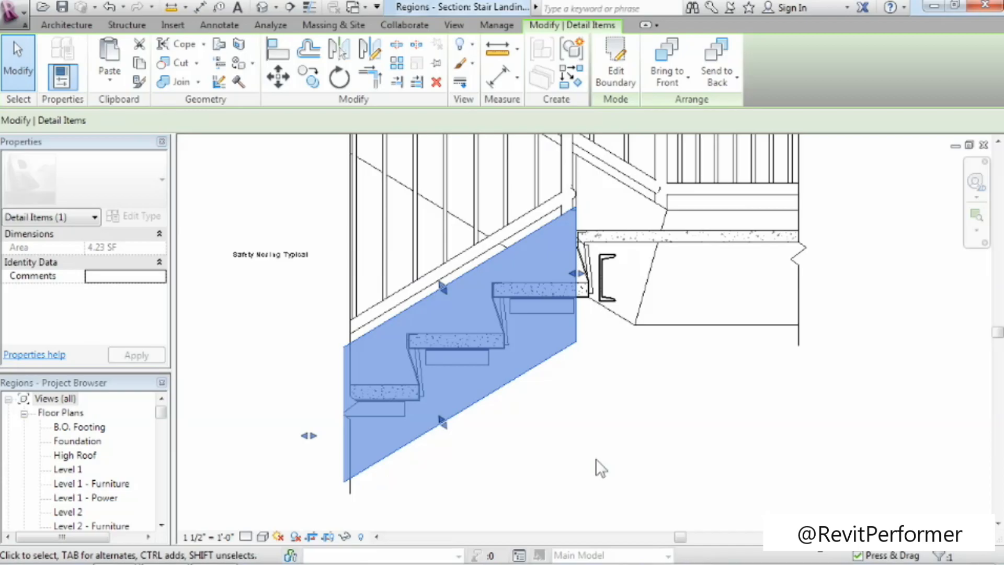
left_click(601, 465)
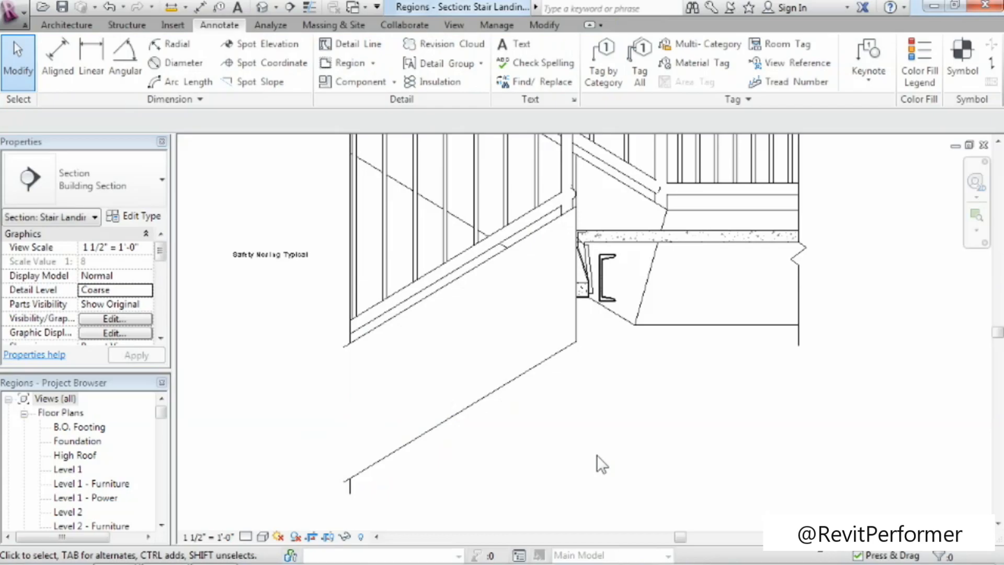
Send the stringer masking region to the back, behind the steel pans, angles and break line.
left_click(547, 361)
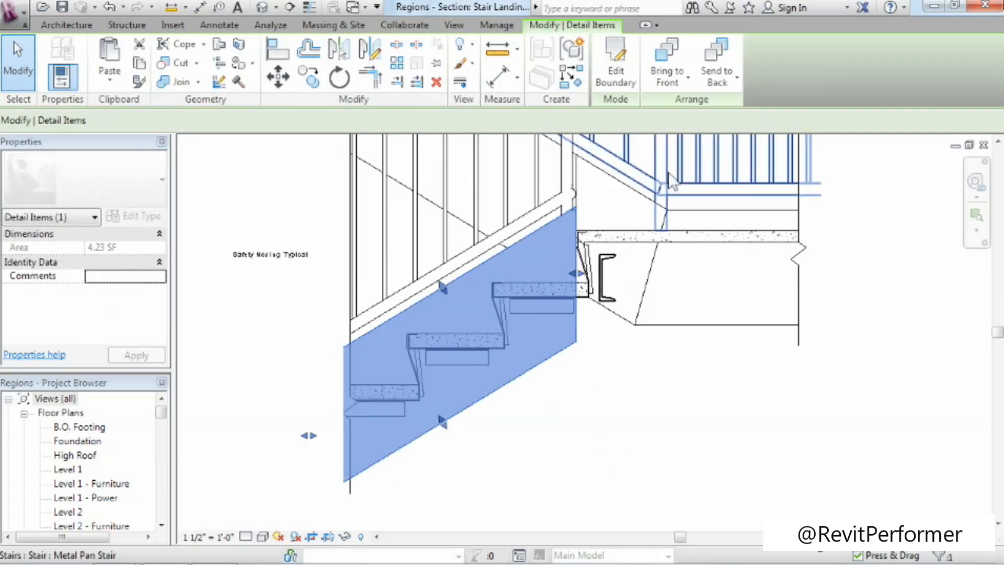
left_click(720, 50)
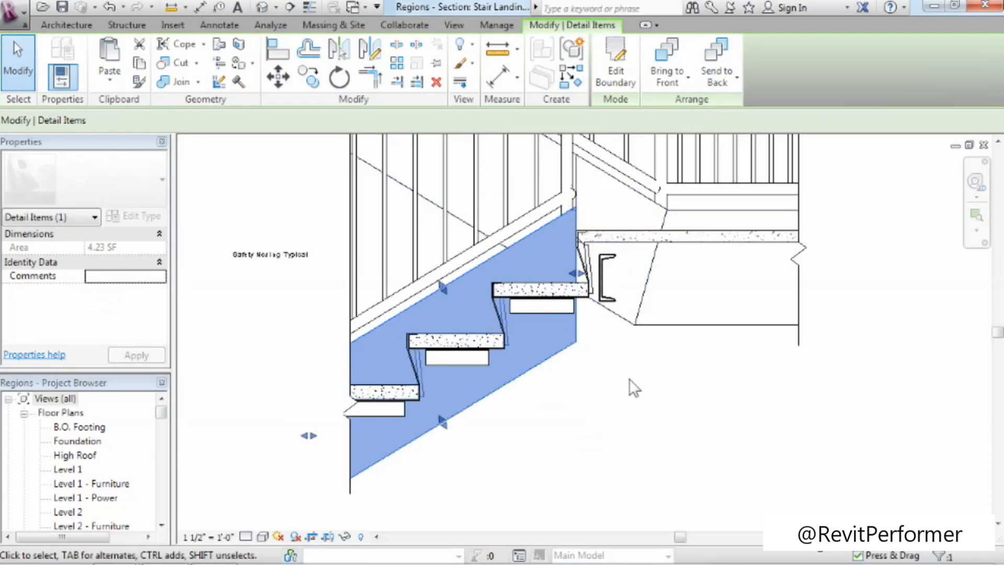
left_click(589, 418)
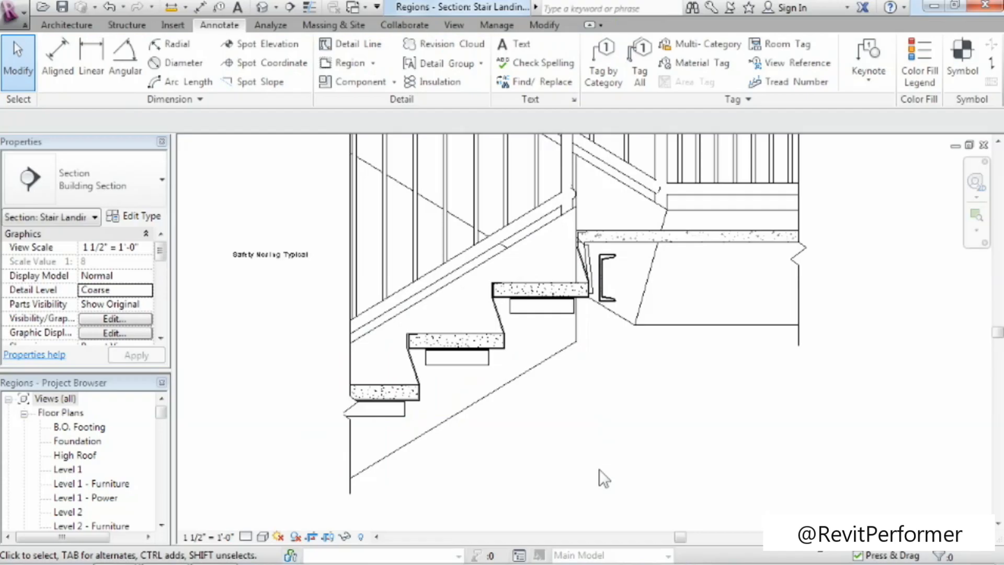
Select the stringer masking region to examine the area it covers, and clear the selection.
left_click(541, 365)
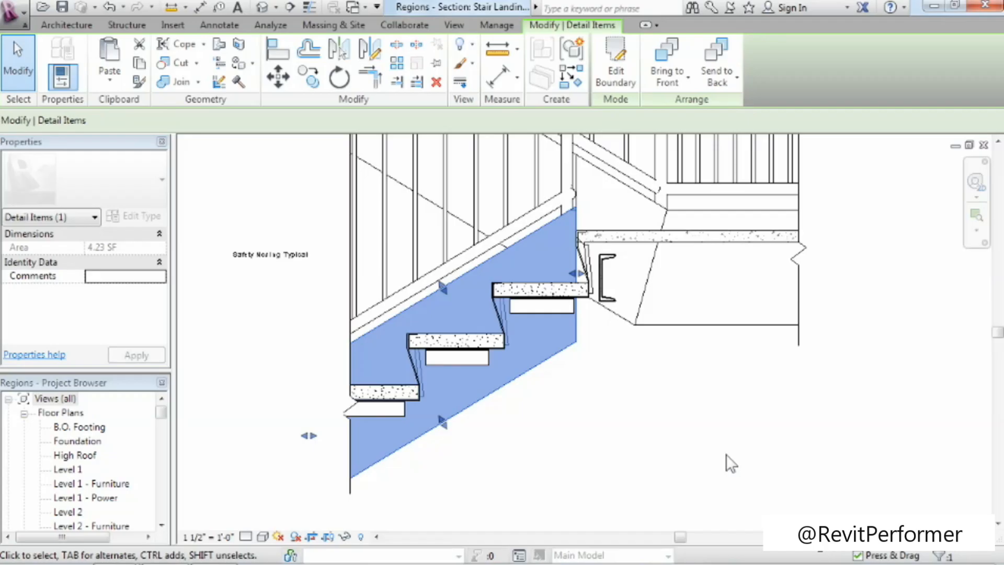
left_click(720, 434)
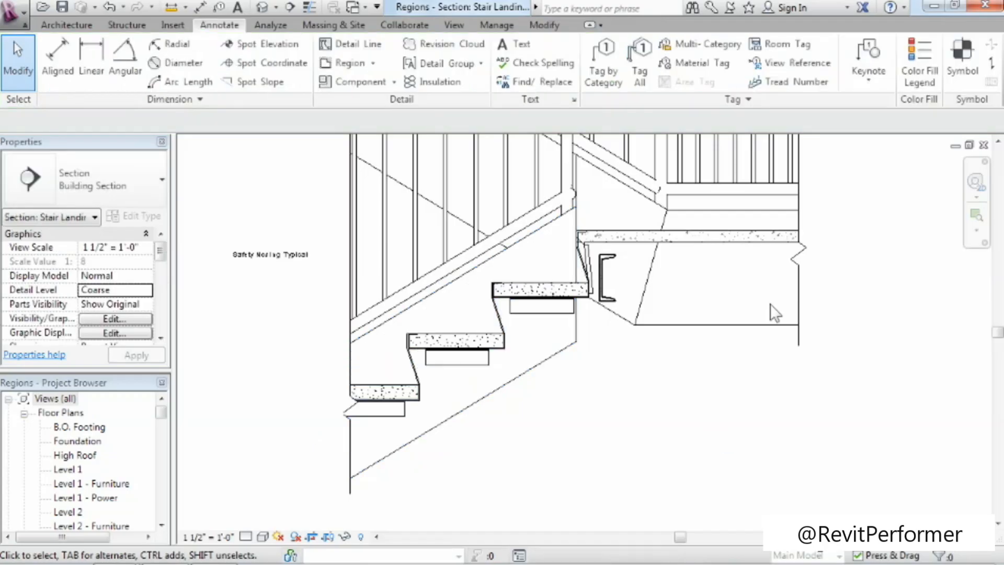
Start a filled region at the landing and sketch its top edge in Medium Lines, about 2'-5 1/4" from the steel pan's lip past the break line.
left_click(976, 214)
left_click_drag(553, 216, 831, 311)
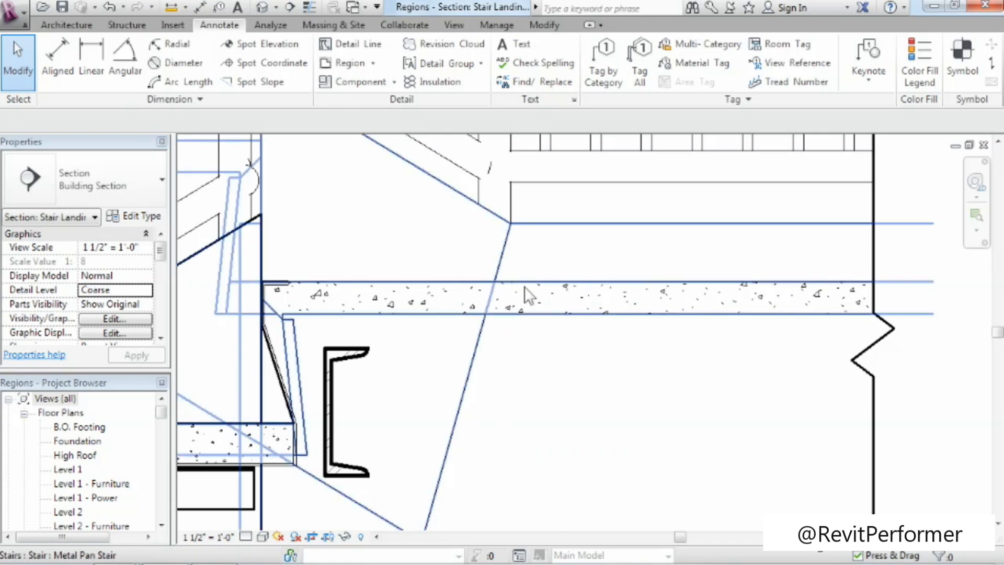
left_click(374, 64)
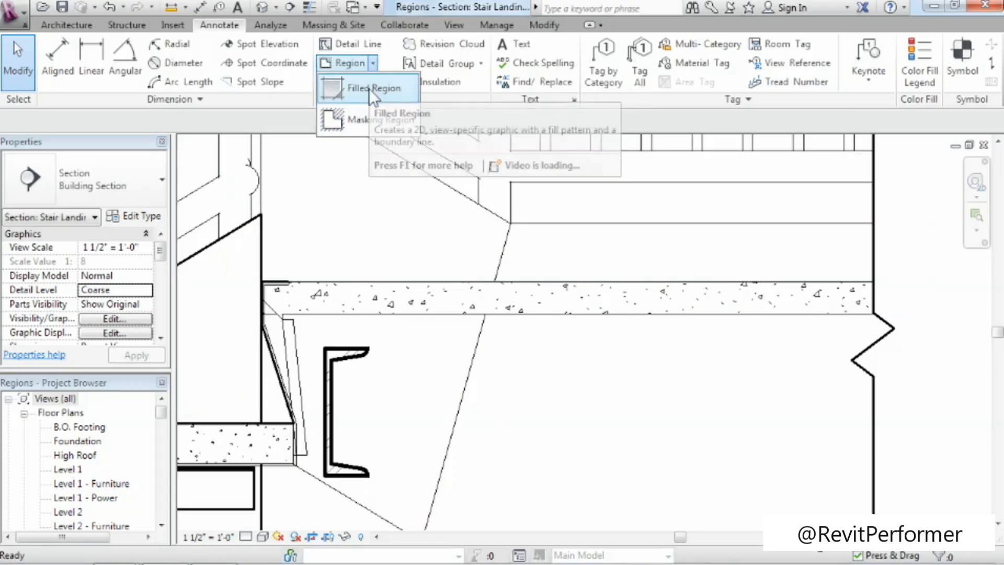
left_click(368, 89)
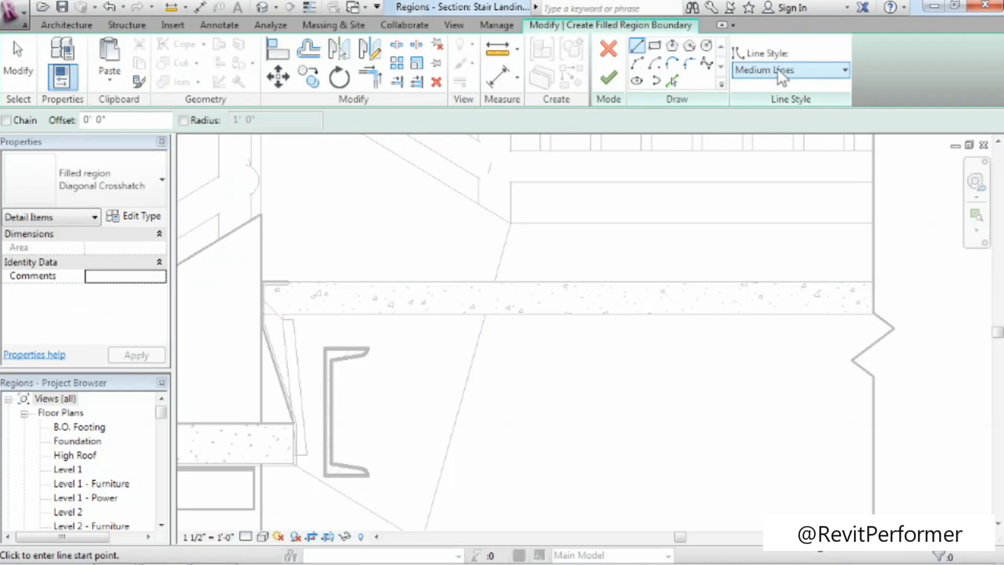
left_click(767, 71)
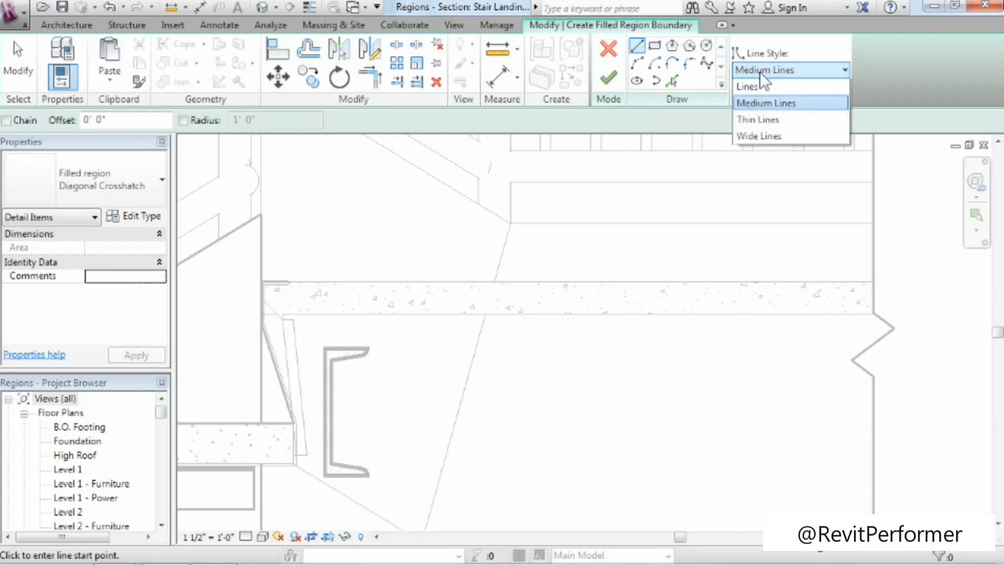
left_click(760, 71)
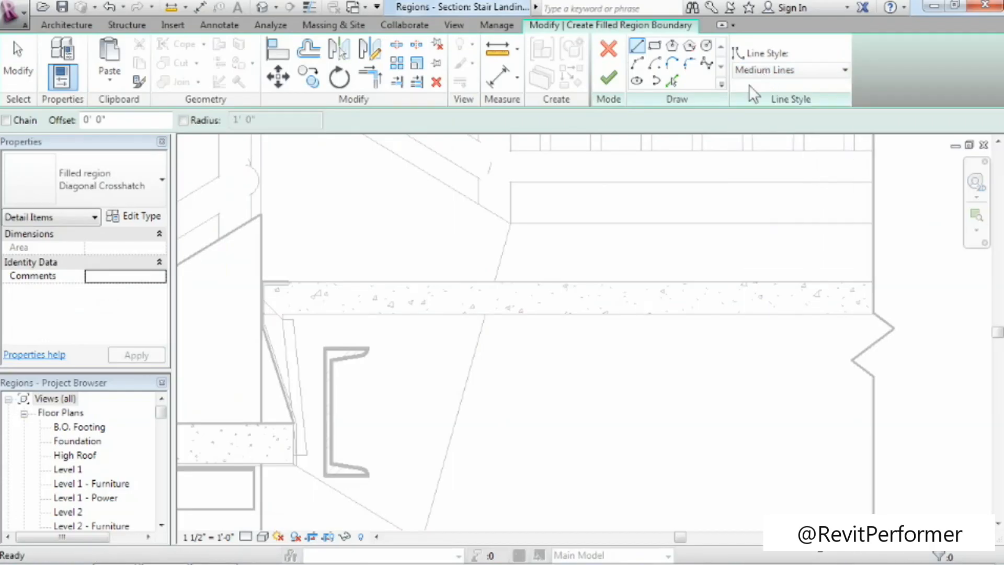
left_click(289, 281)
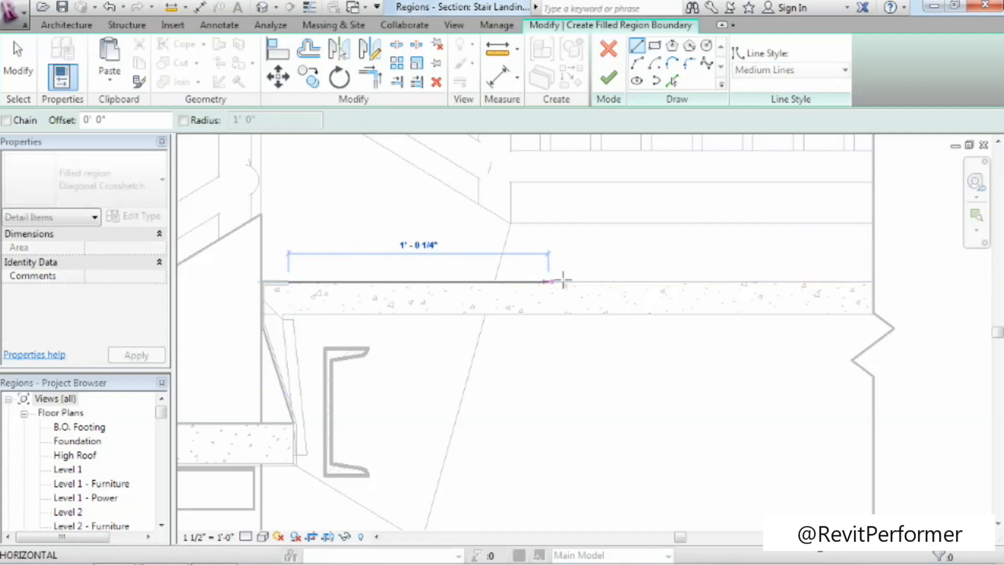
left_click(908, 282)
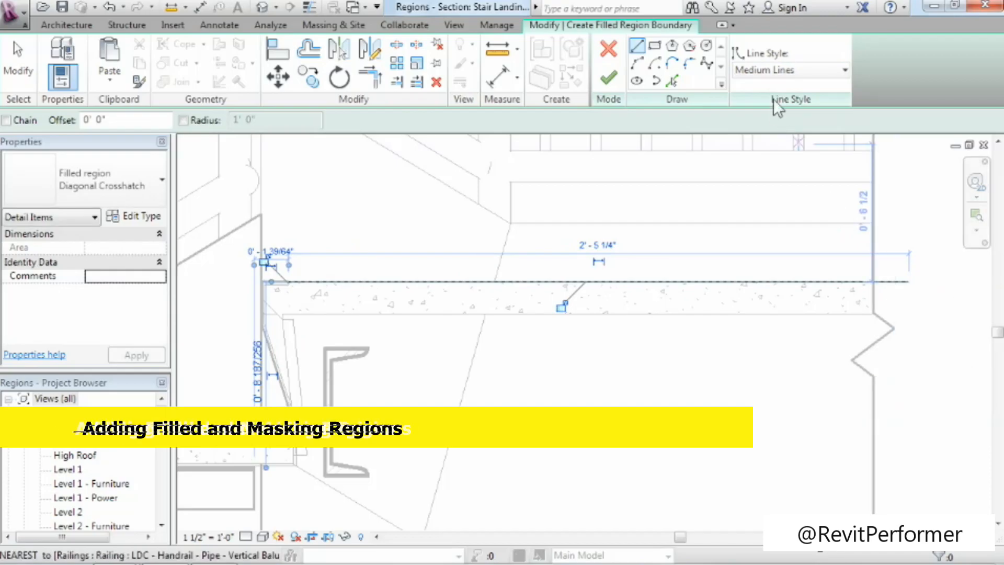
Sketch Thin Lines boundary segments along the landing pan's lip end, vertical inner face and the underside of its lip.
left_click(789, 68)
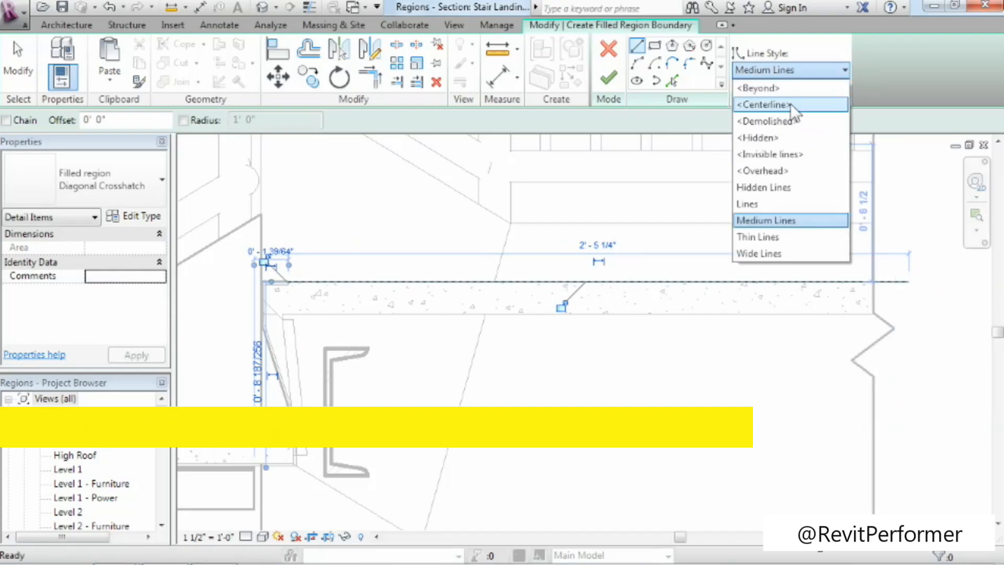
left_click(756, 237)
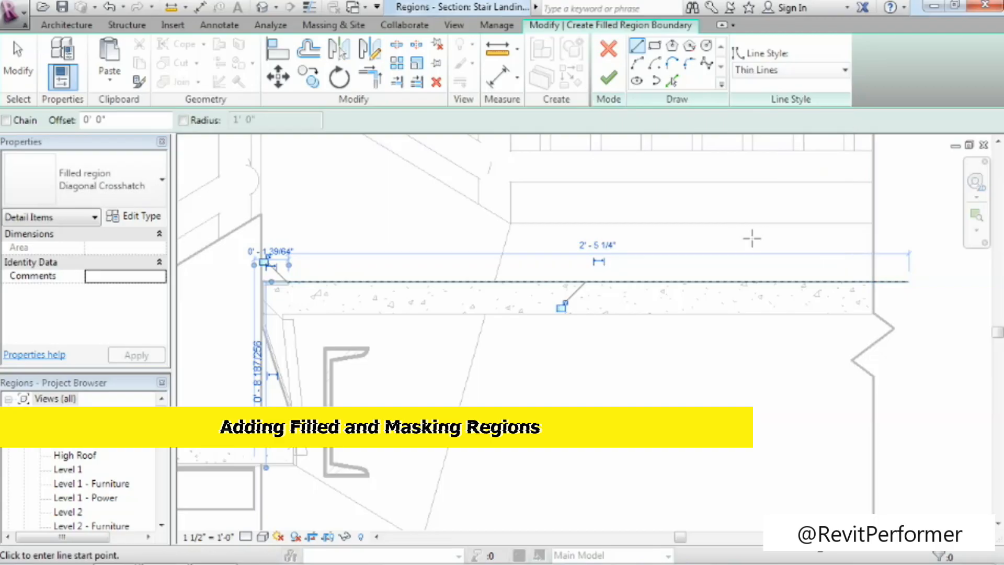
scroll(289, 285, "up", 3)
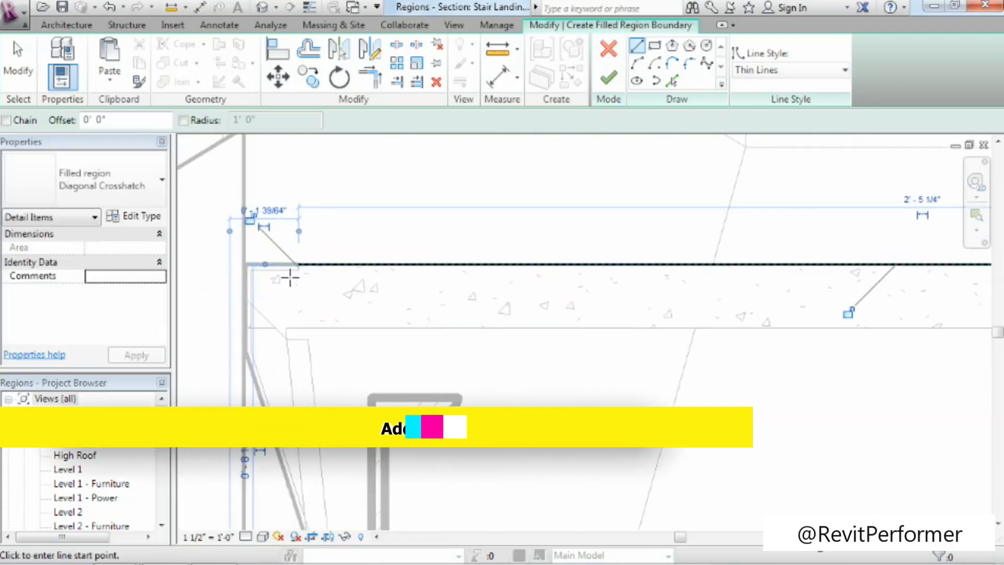
left_click(299, 264)
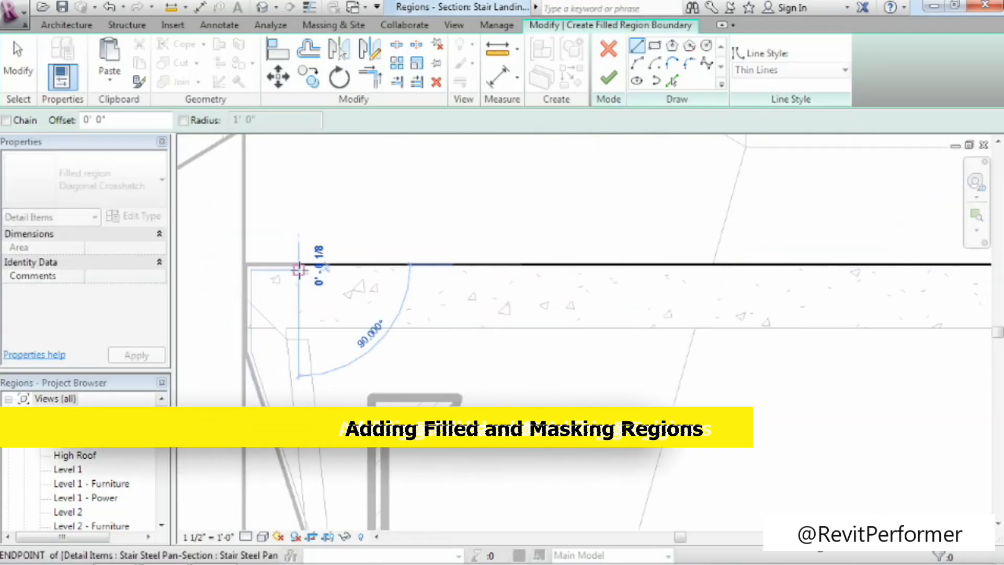
left_click(250, 268)
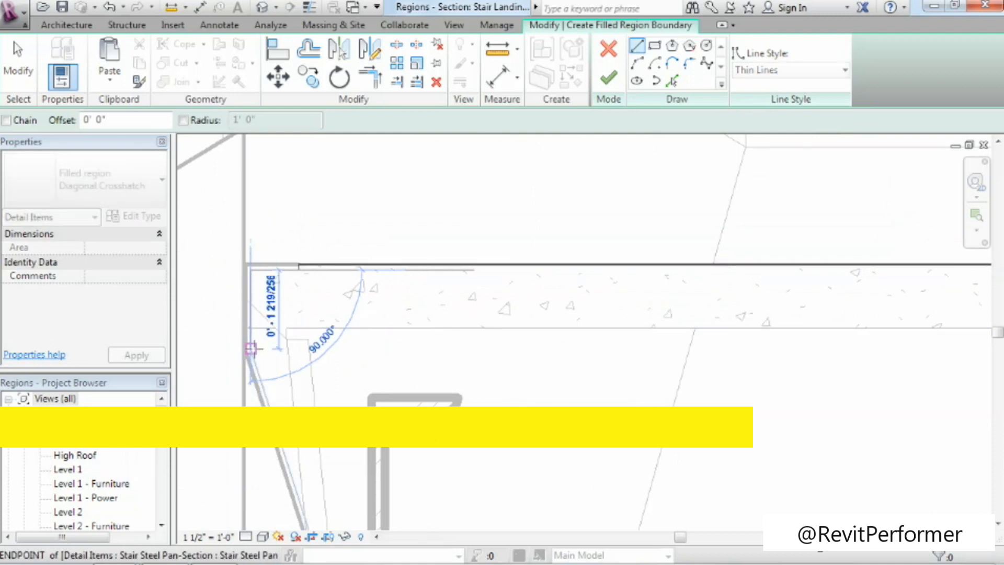
left_click(251, 348)
left_click(250, 269)
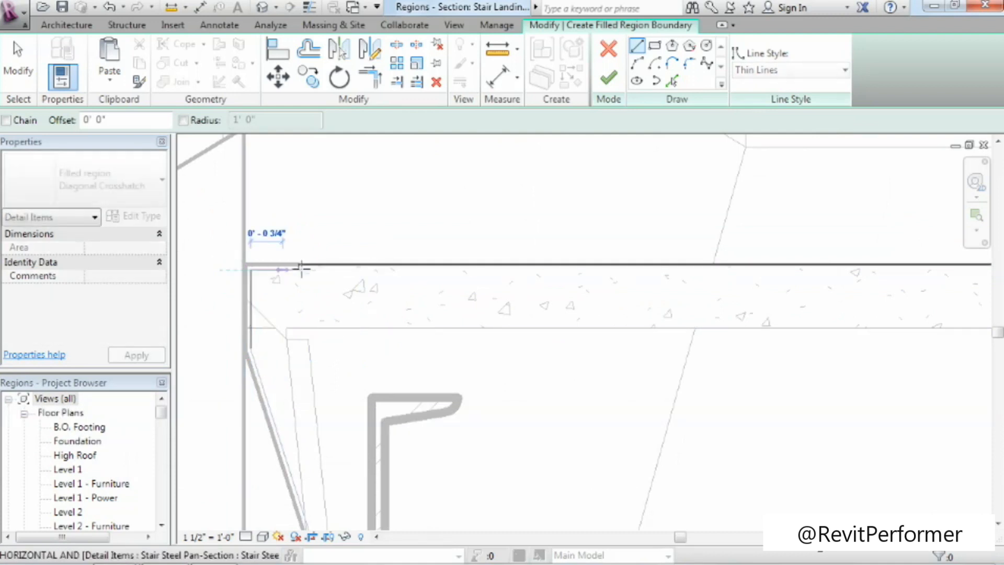
left_click(301, 268)
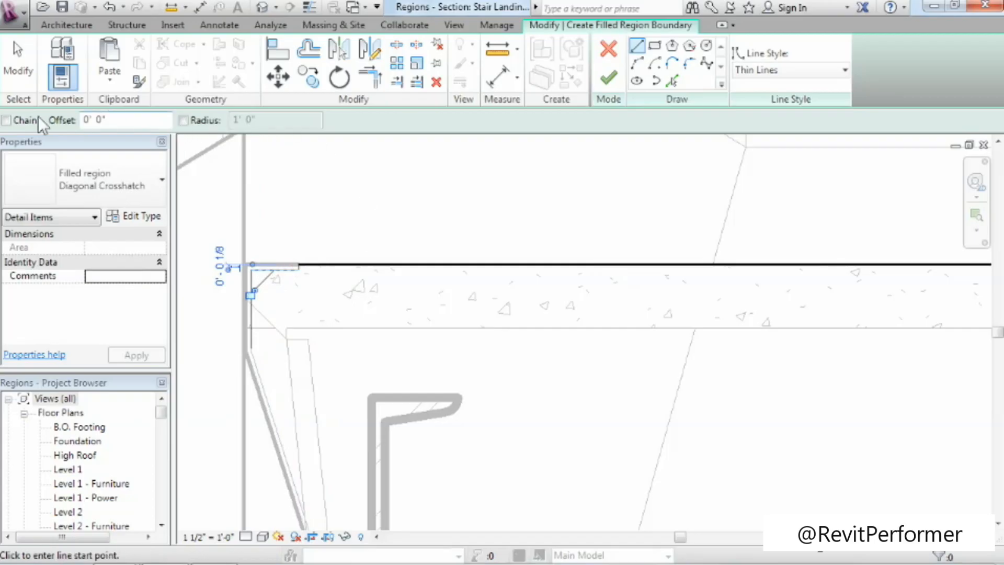
Turn on chained lines and sketch a sloping Thin Lines boundary segment down the landing pan's angled inner face.
left_click(7, 120)
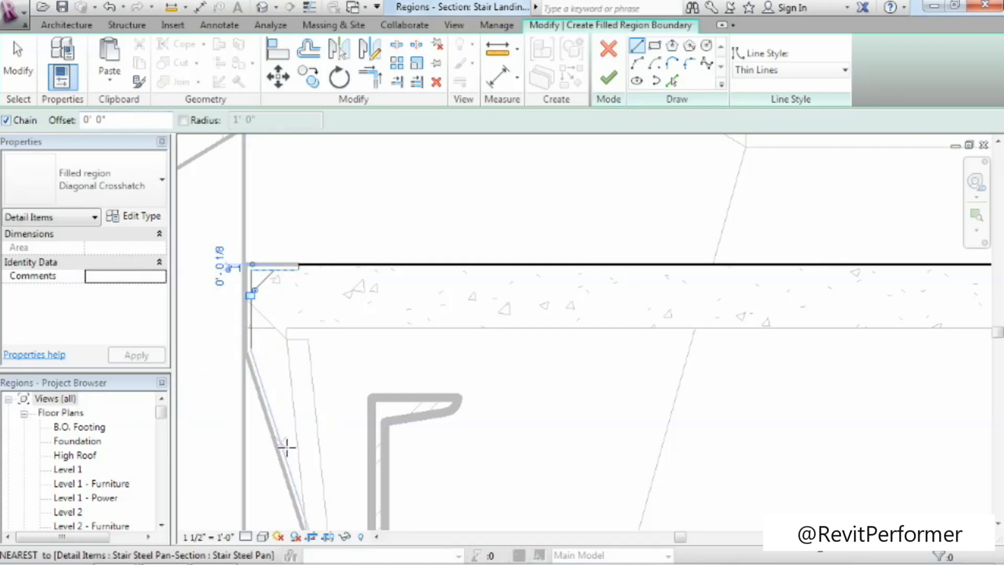
left_click(251, 349)
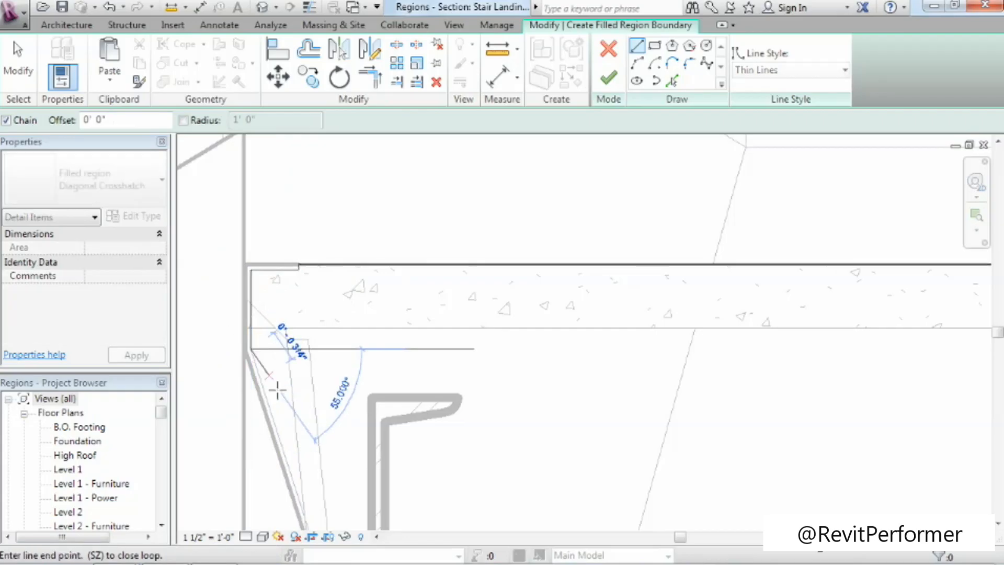
left_click(280, 440)
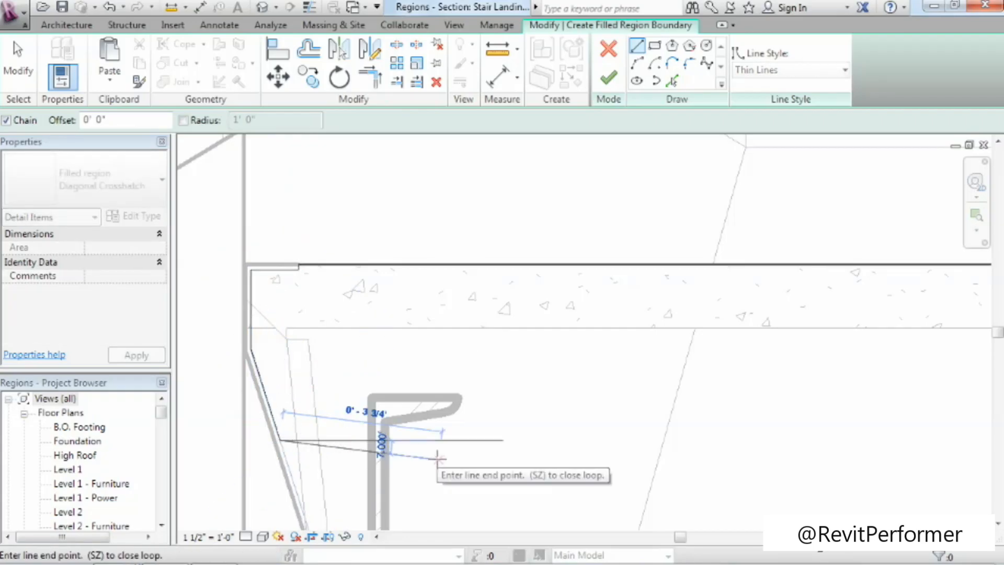
key("Escape")
Sketch the region's horizontal lower boundary in Medium Lines from the top of the steel channel toward the landing's break line.
left_click(805, 72)
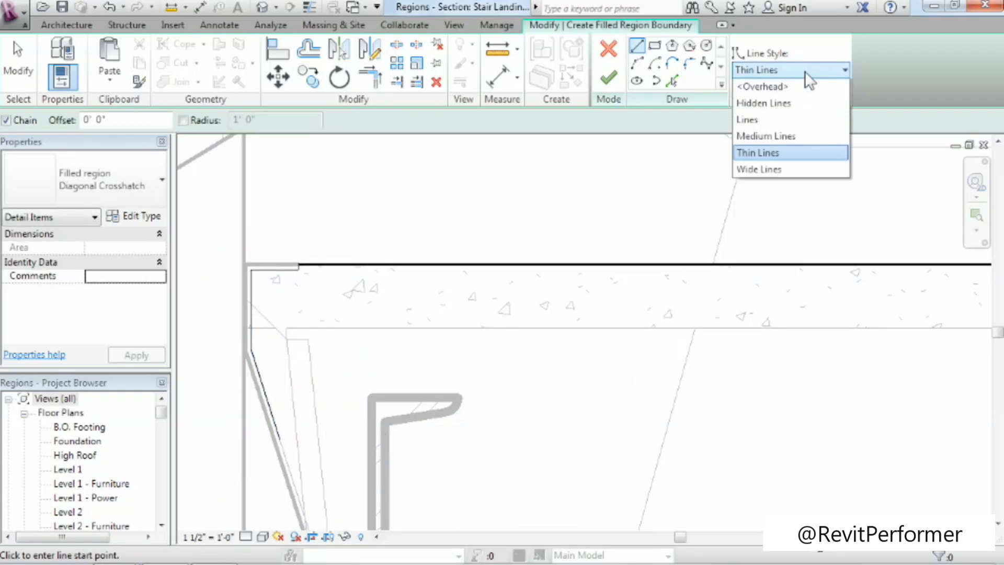
left_click(754, 220)
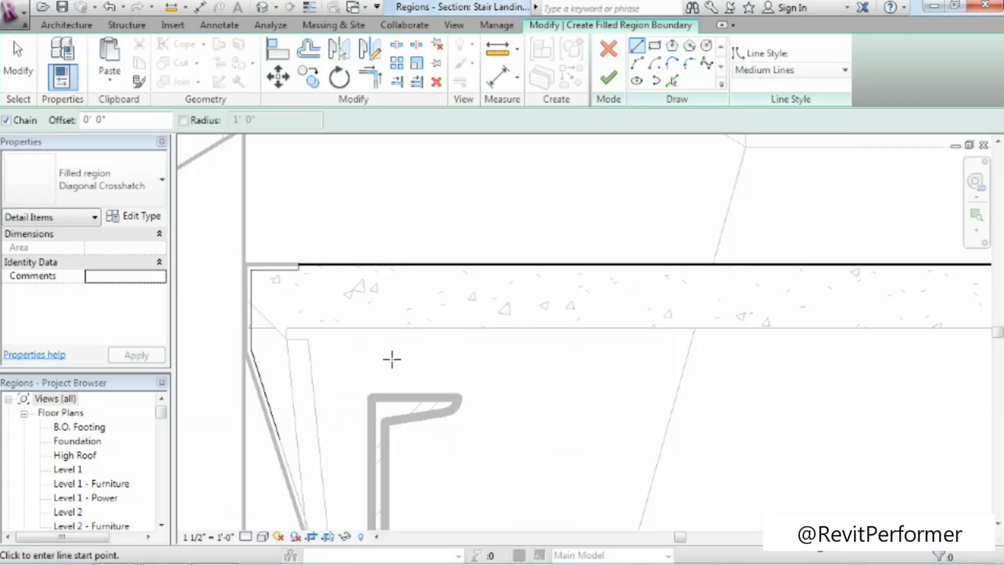
left_click(384, 398)
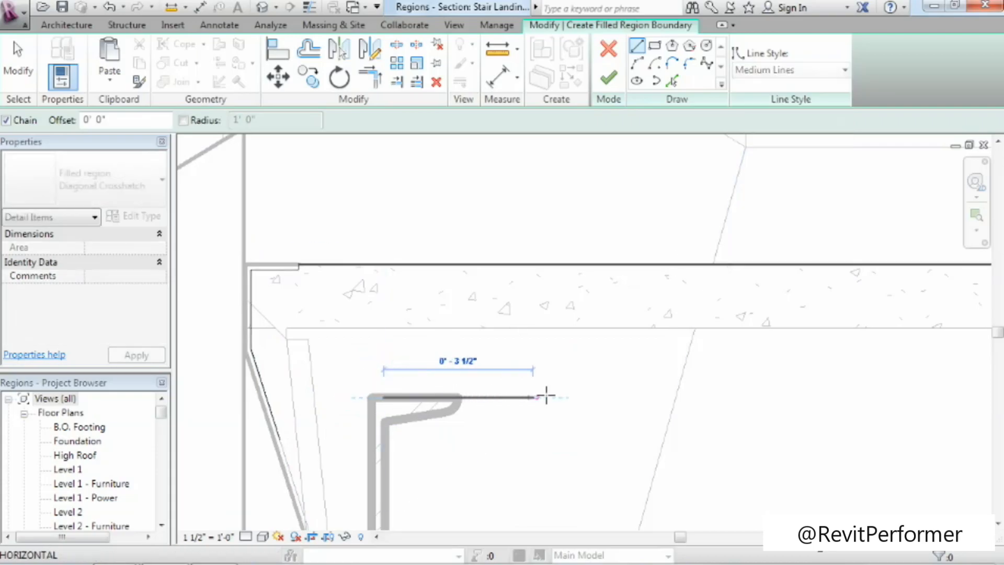
left_click(736, 397)
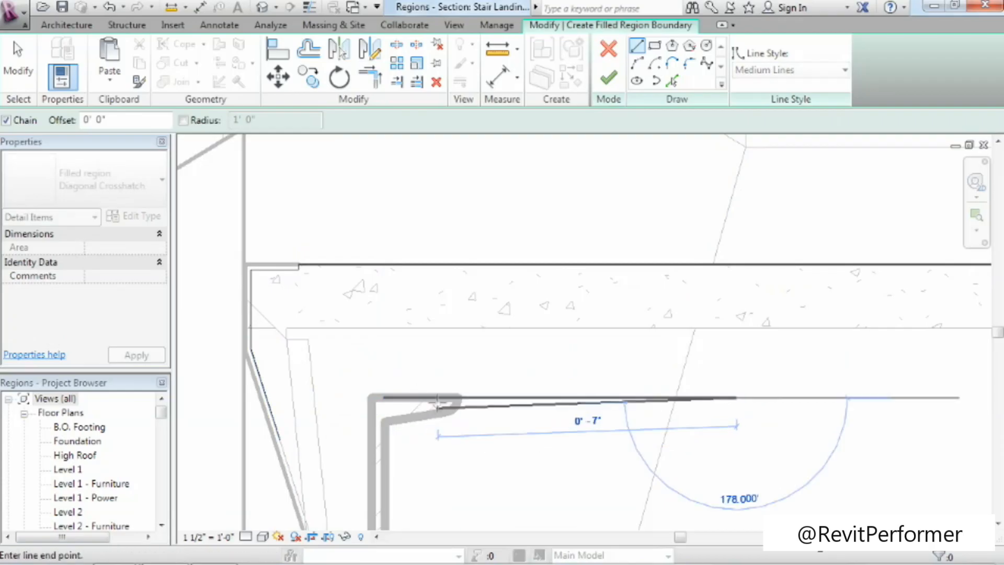
key("Escape")
scroll(802, 417, "down", 3)
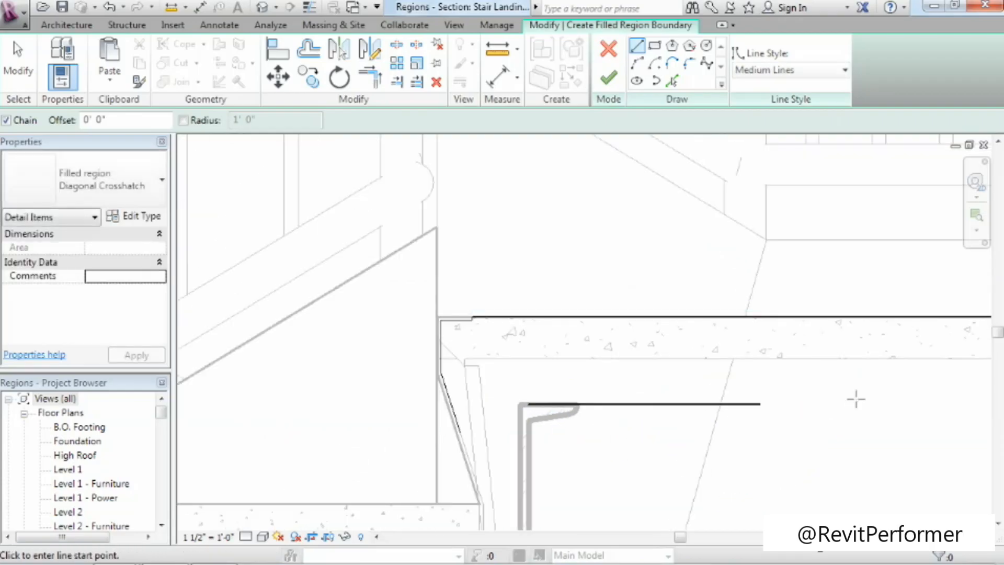
Sketch a vertical boundary line down from the far end of the region's top edge, beyond the break line.
middle_click_drag(856, 396, 582, 390)
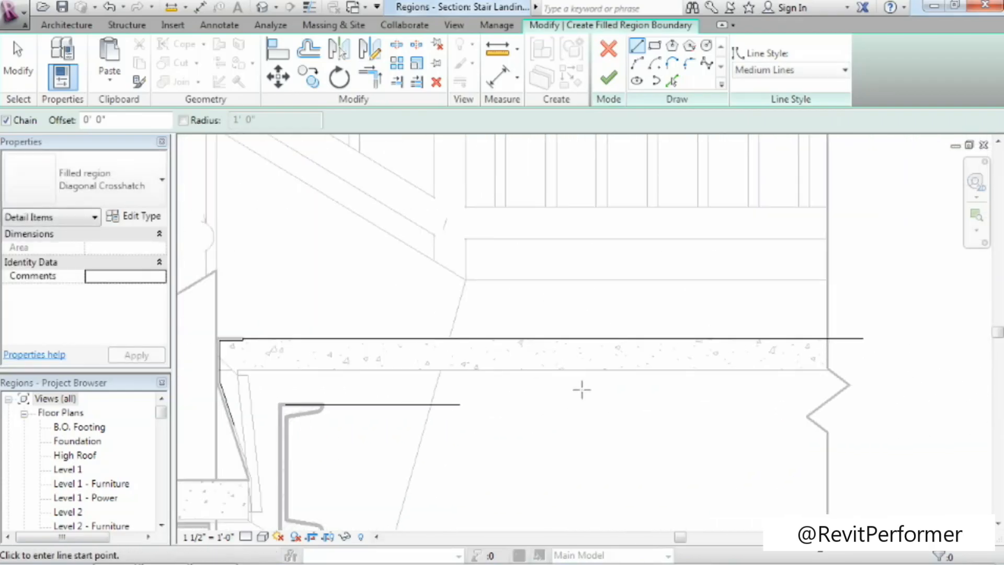
left_click(864, 338)
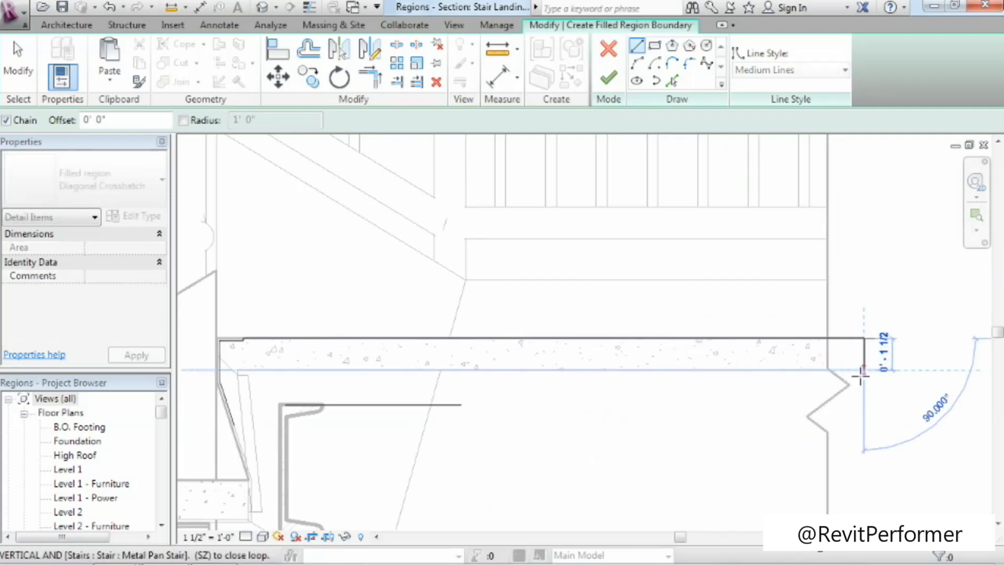
left_click(863, 391)
key("Escape")
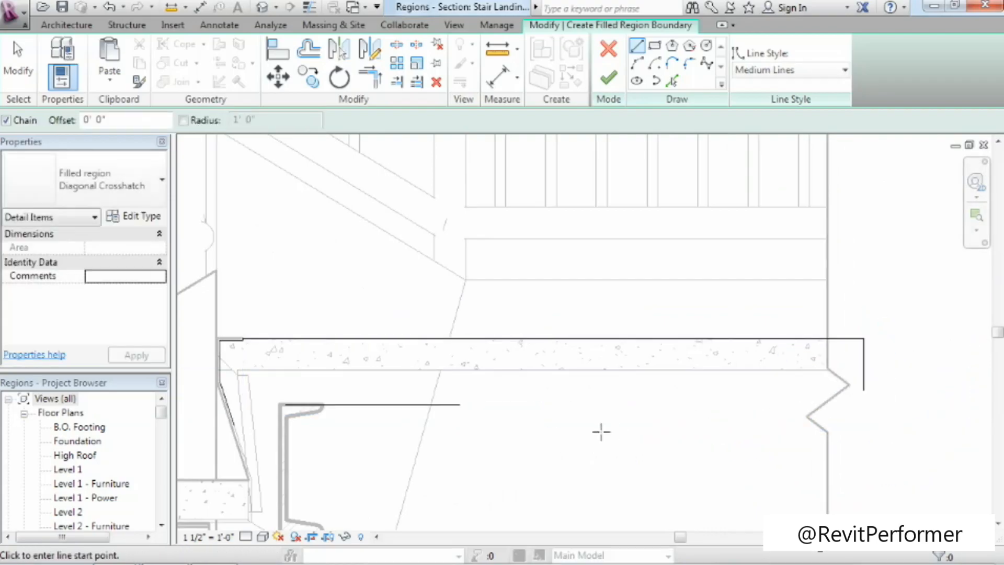
Trim and extend the lower boundary line to corners with the vertical end line and the pan's sloping line.
middle_click_drag(601, 430, 637, 428)
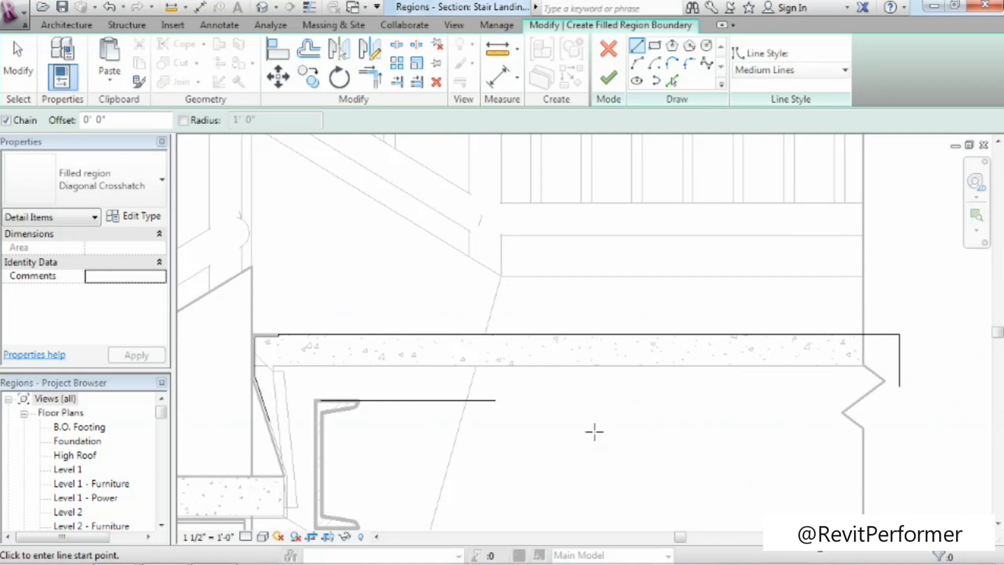
left_click(377, 80)
left_click(476, 401)
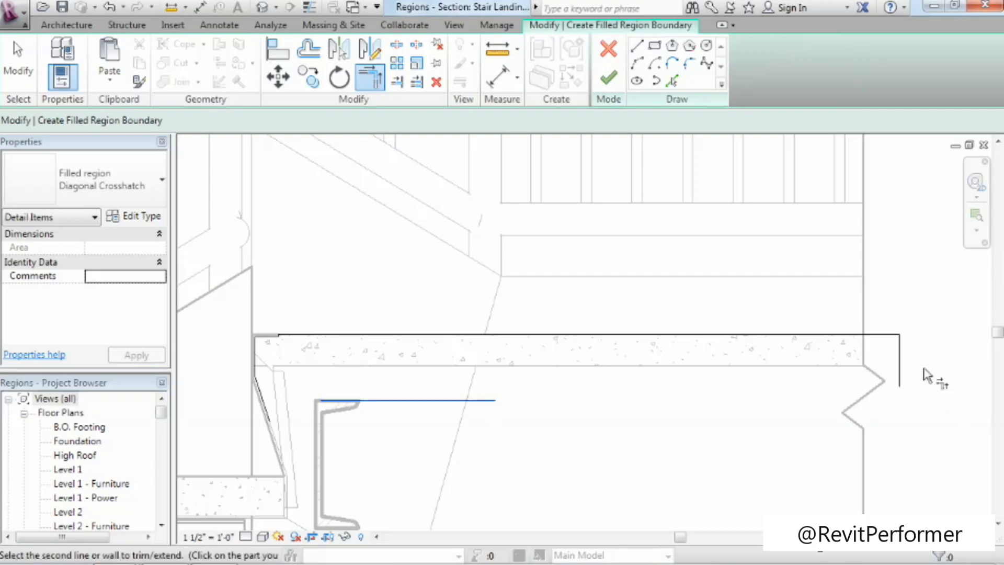
left_click(900, 366)
left_click(262, 400)
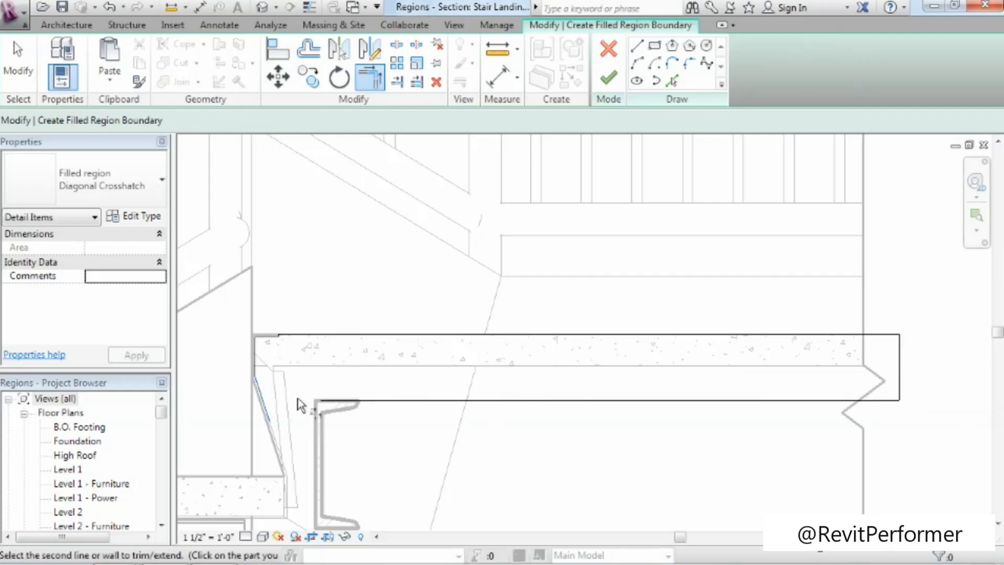
left_click(326, 401)
left_click(23, 58)
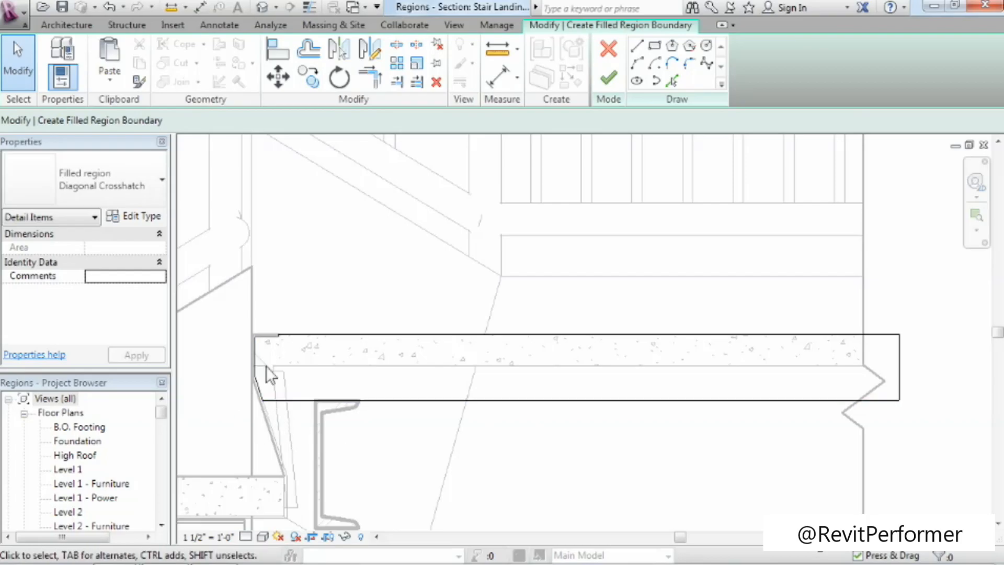
Check the closed landing outline around the pan lip and finish the filled region.
scroll(265, 365, "up", 5)
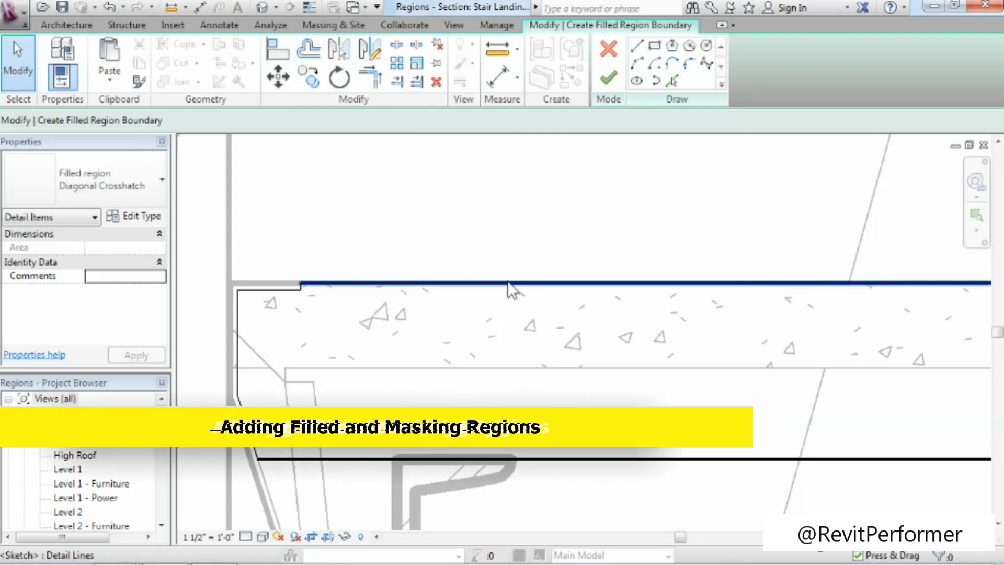
scroll(605, 402, "down", 2)
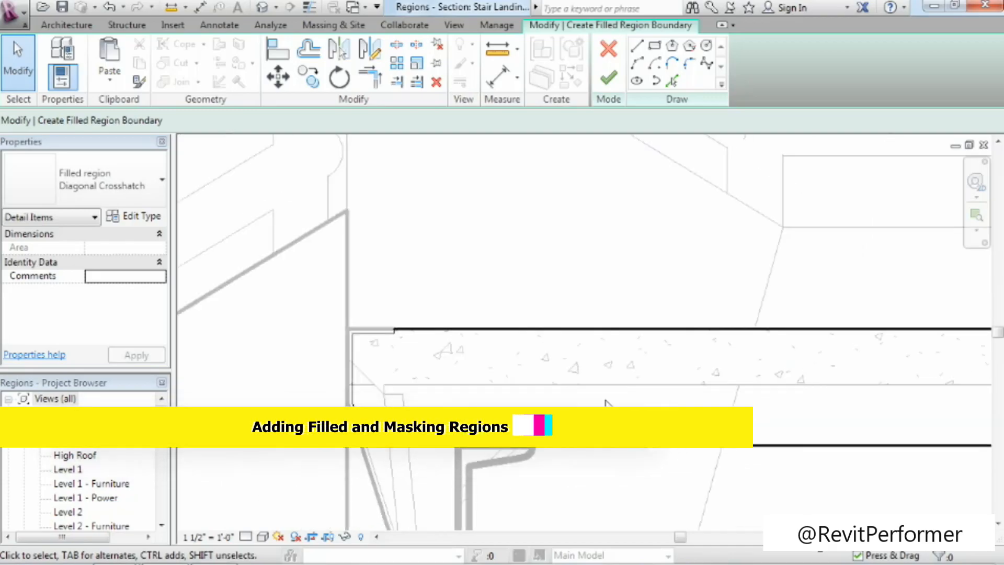
scroll(607, 404, "down", 2)
mouse_move(651, 473)
middle_mouse_down()
mouse_move(464, 370)
mouse_move(478, 384)
middle_mouse_up()
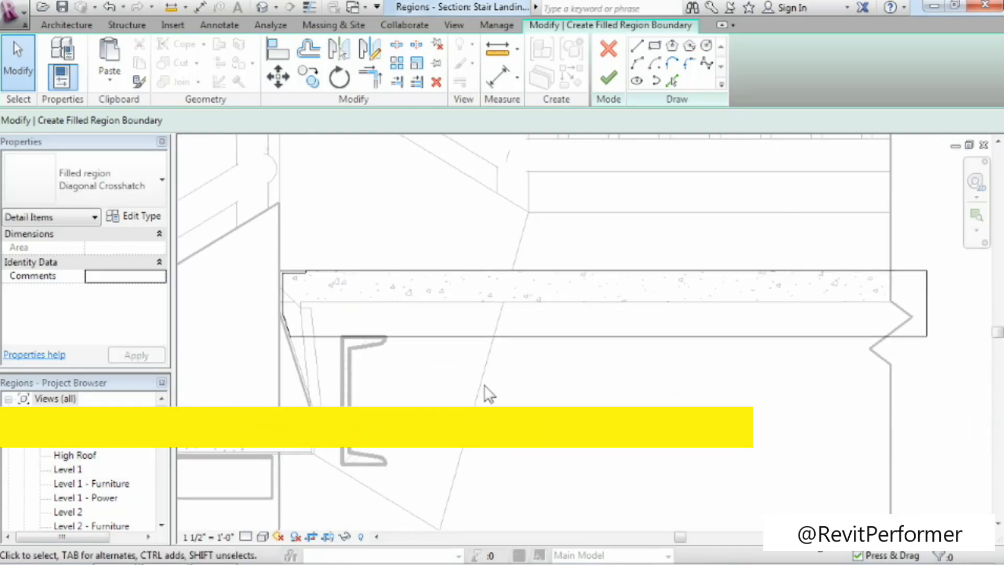
left_click(610, 80)
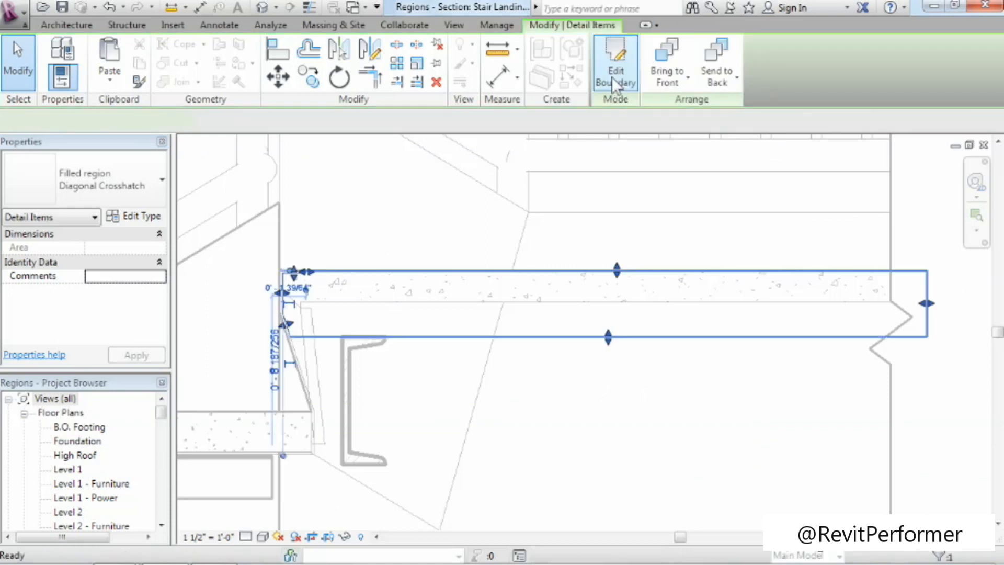
Change the landing's filled region type from Diagonal Crosshatch to Concrete Fill.
left_click(606, 390)
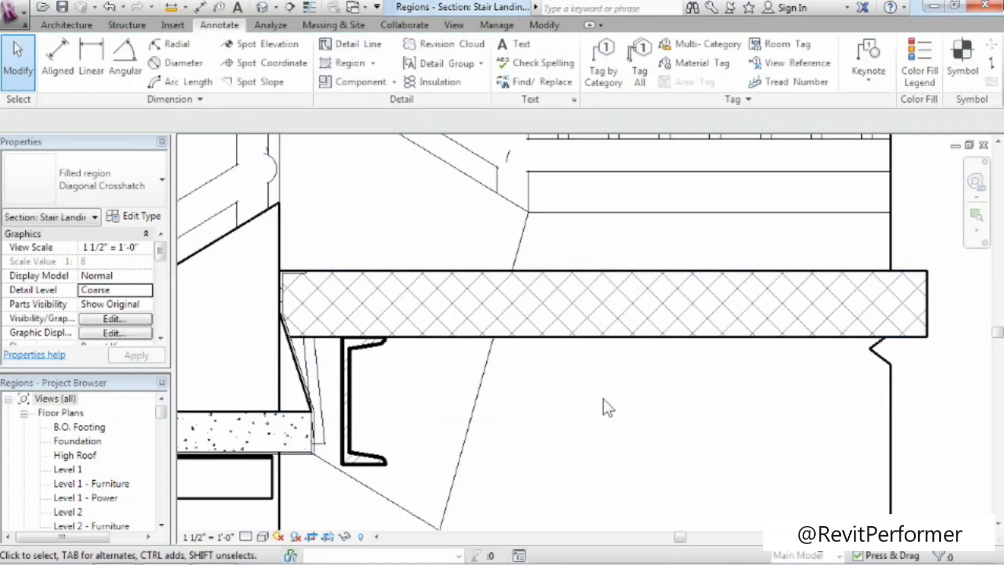
left_click(510, 340)
left_click(124, 190)
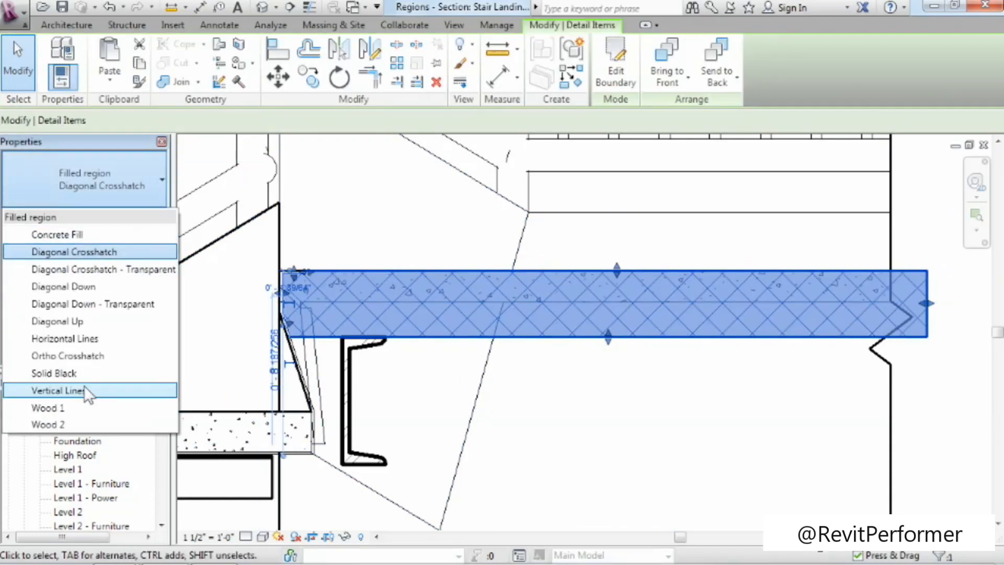
left_click(55, 237)
left_click(553, 412)
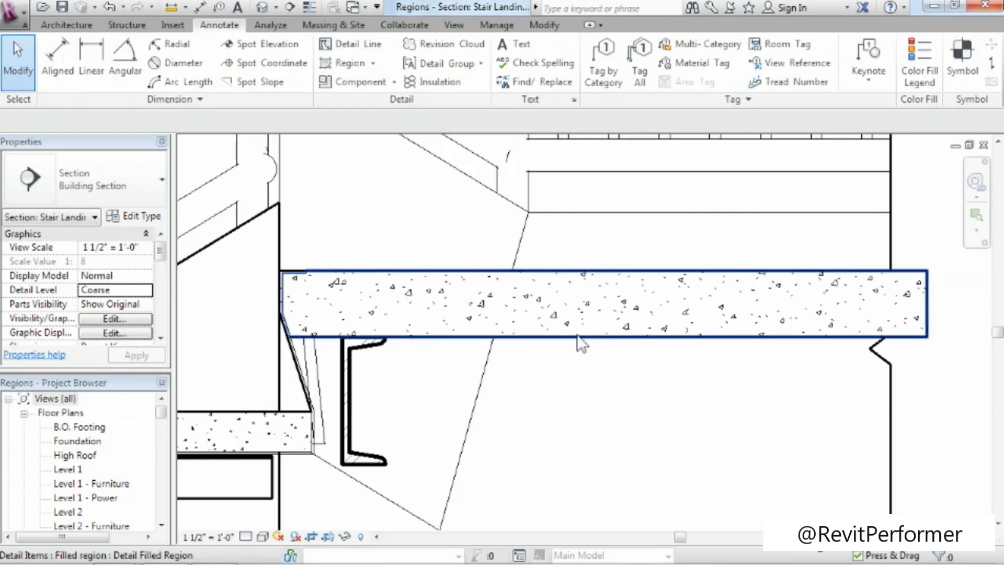
Send the landing's concrete filled region to the back, behind the break line and other detail items.
left_click(616, 275)
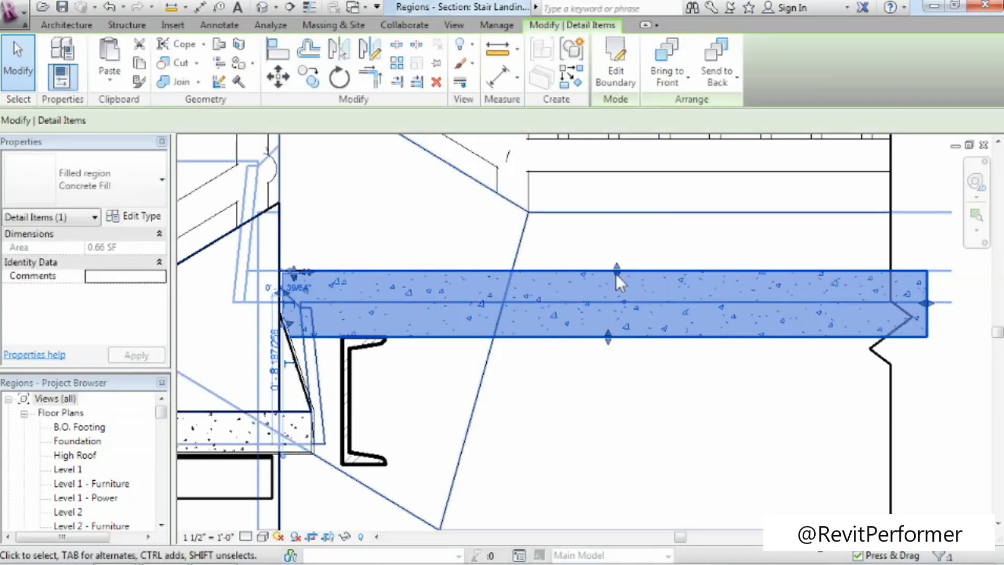
left_click(716, 58)
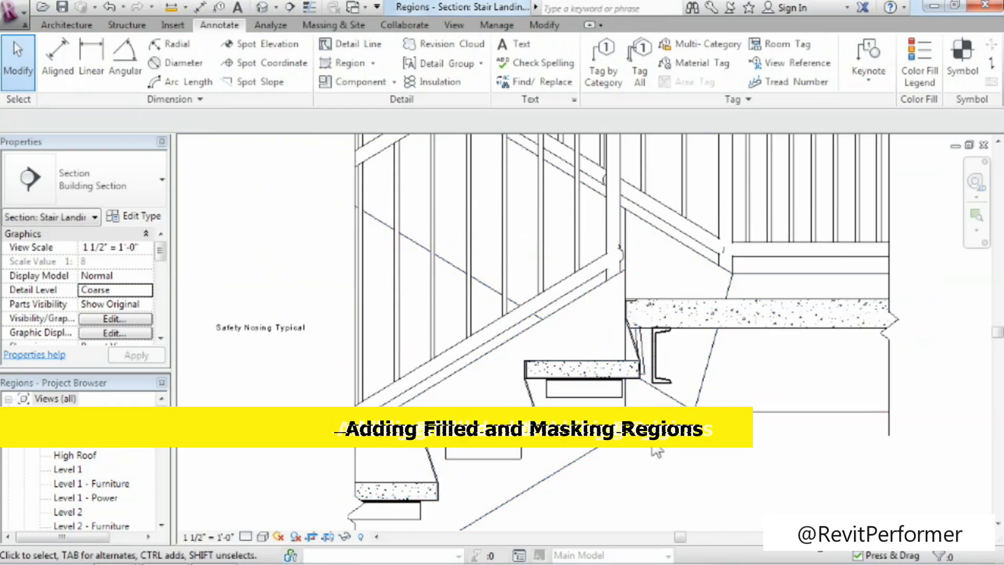
scroll(656, 453, "down", 2)
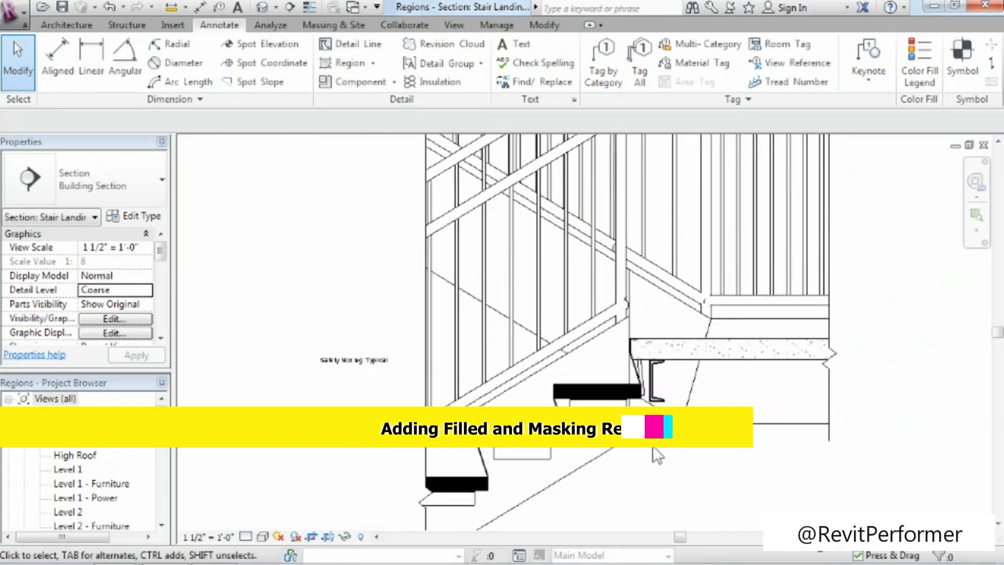
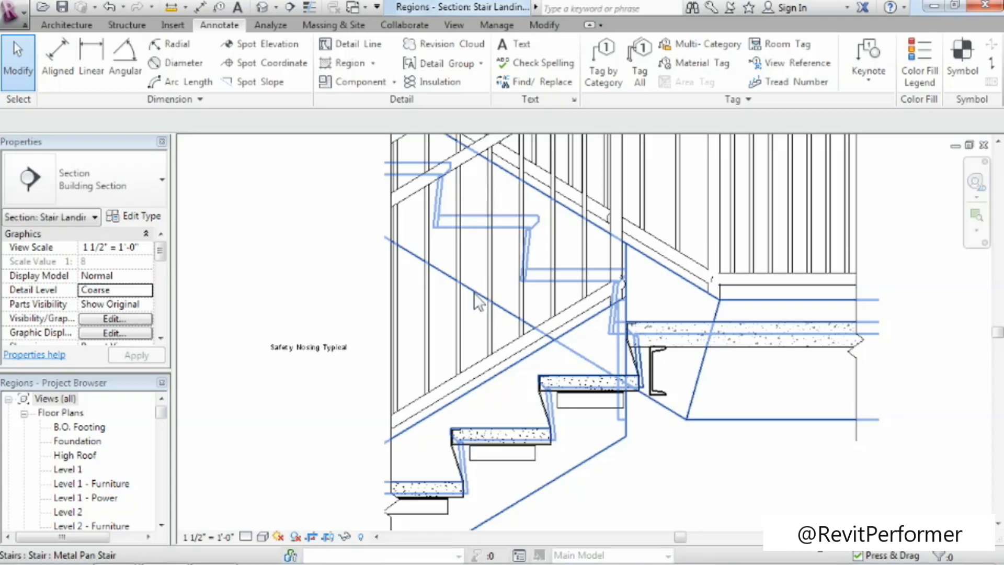
Try to draw a short horizontal detail line in the Hidden Lines style across the balusters at the concealed upper tread.
left_click(344, 46)
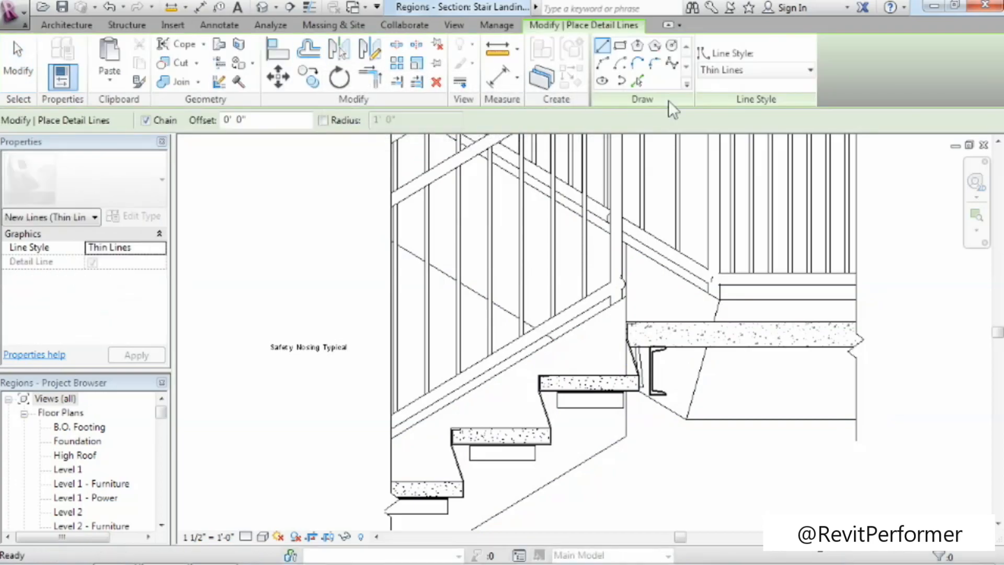
left_click(799, 75)
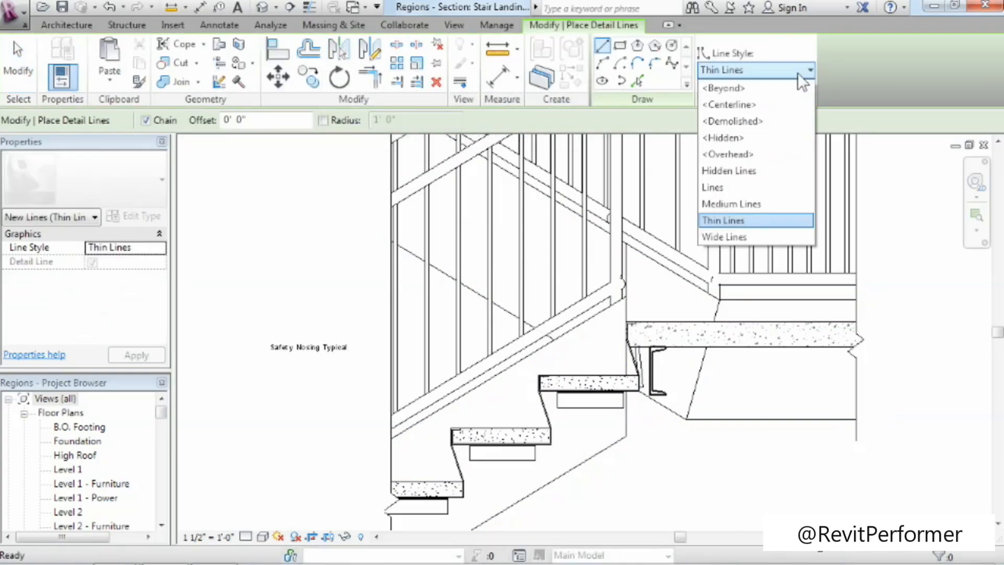
left_click(741, 174)
left_click(472, 226)
left_click(546, 226)
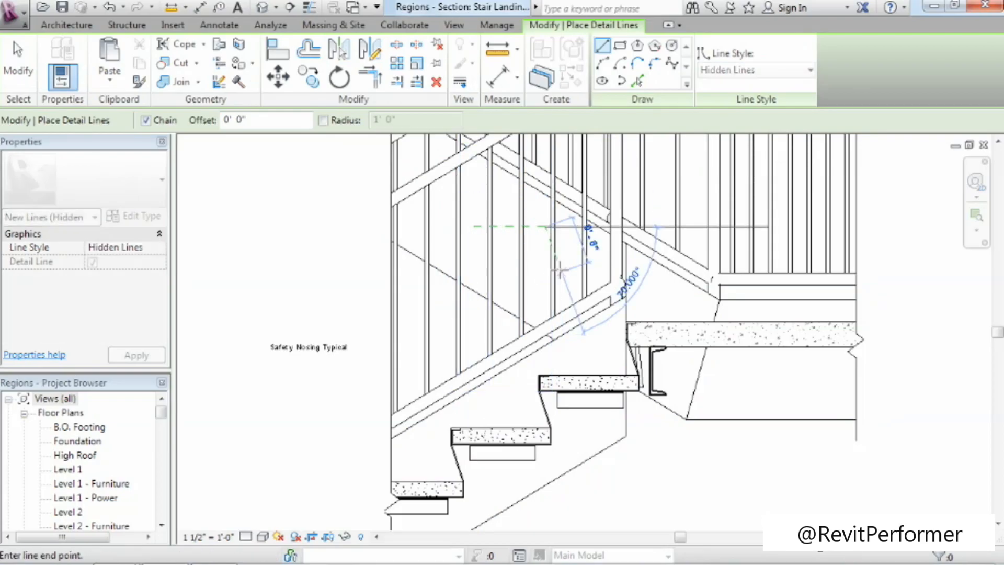
key("Escape")
key("Escape")
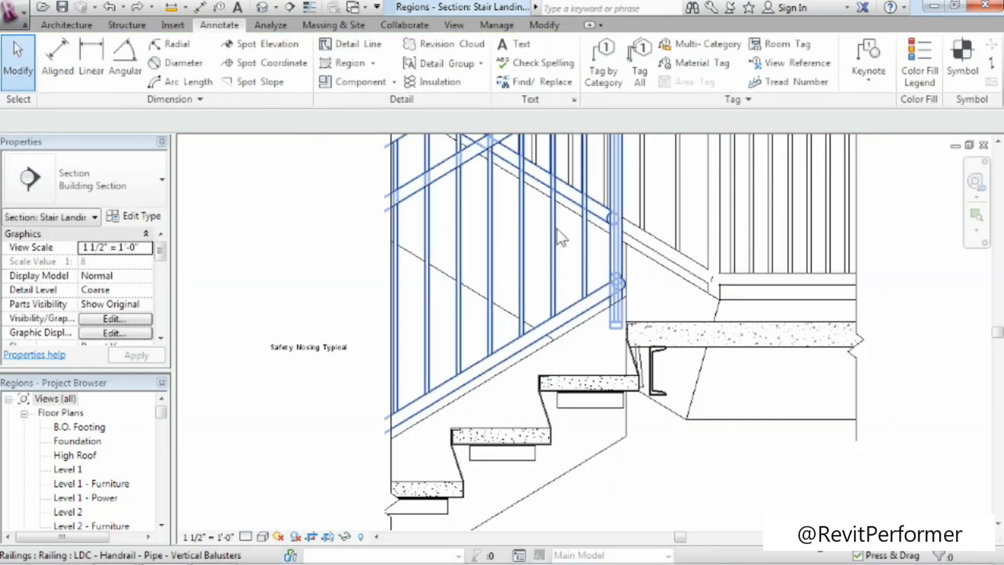
left_click(540, 27)
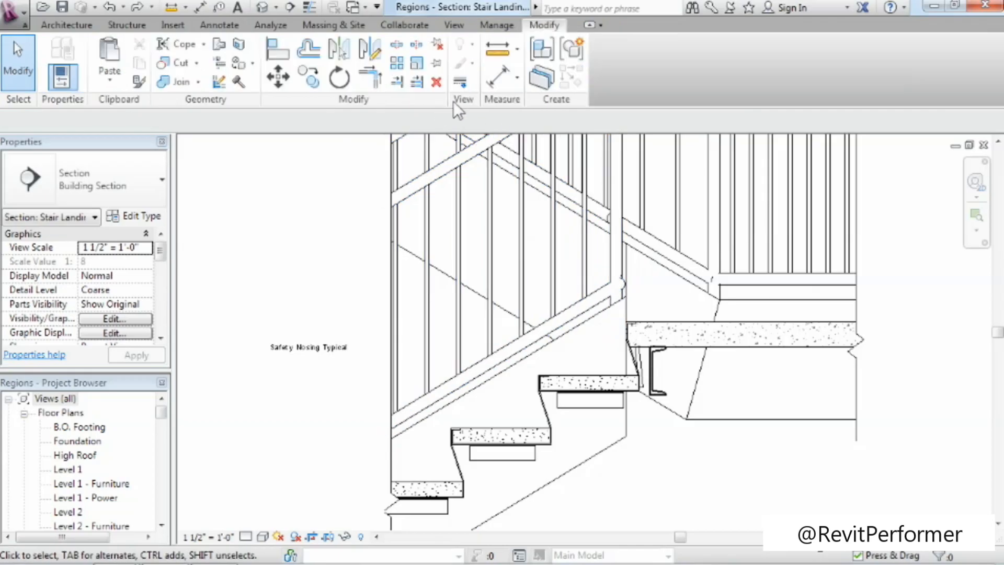
left_click(459, 85)
left_click(651, 73)
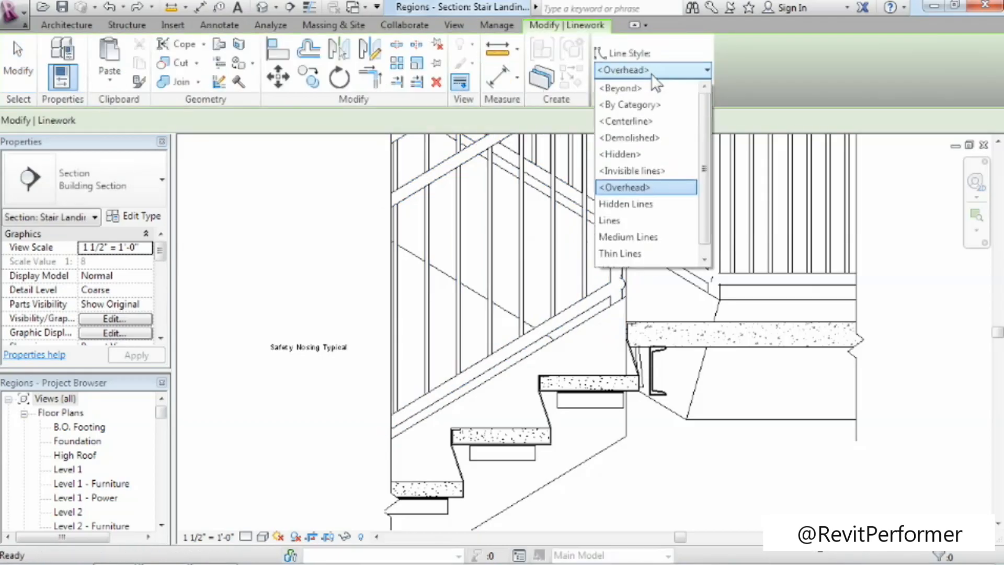
left_click(745, 75)
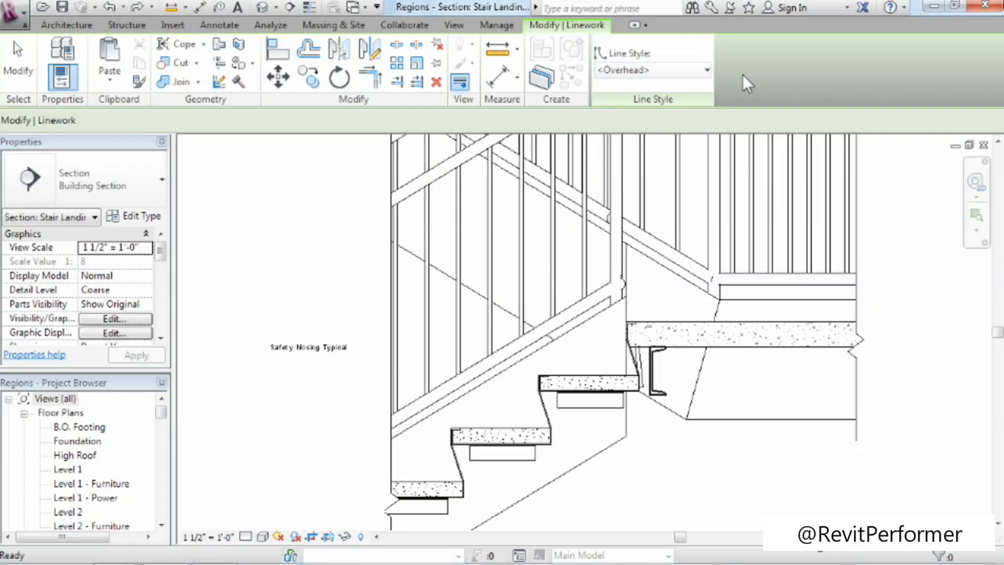
key("Escape")
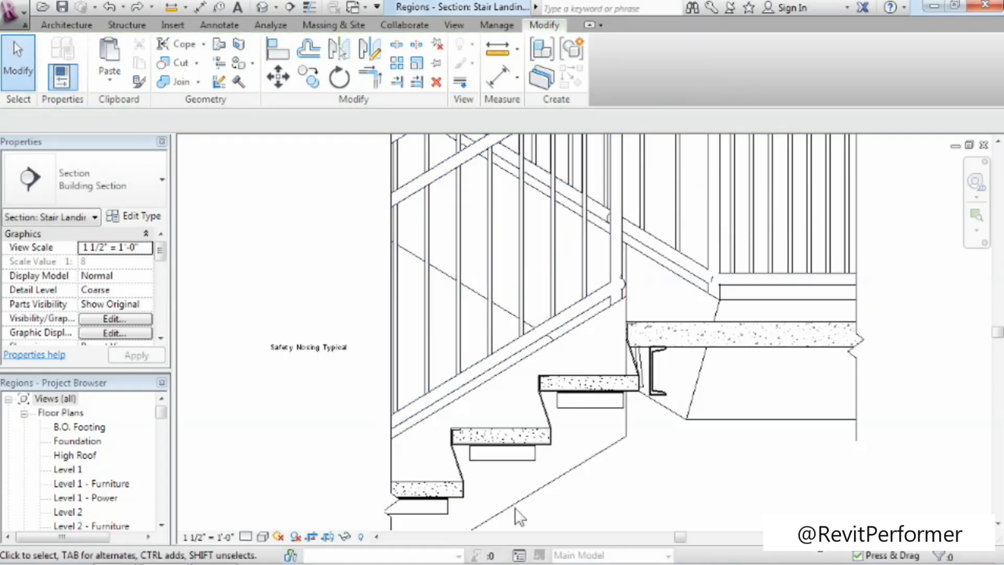
Display the view as Wireframe and override the top edge of the upper flight's middle tread to the <Hidden> line style with Linework.
left_click(263, 536)
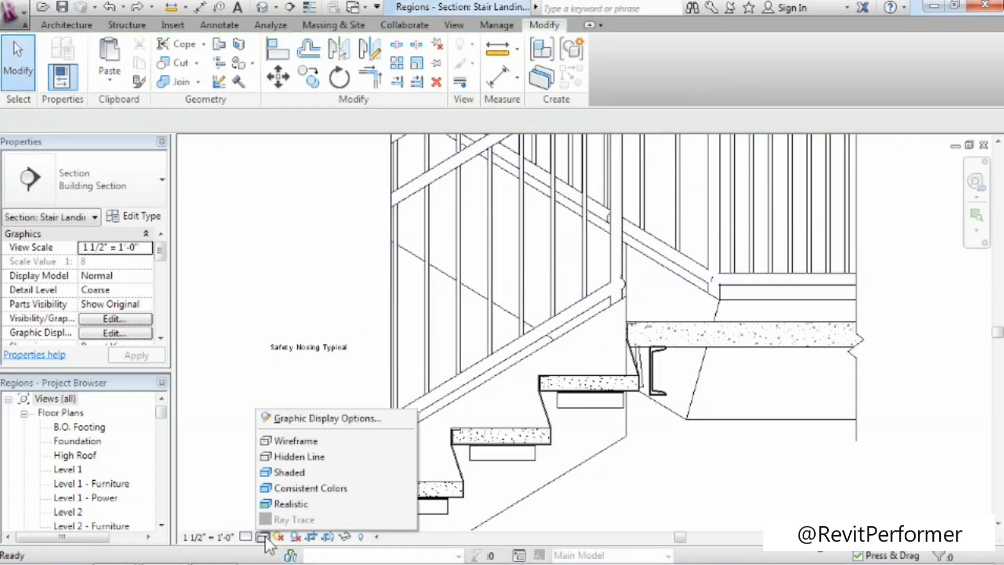
left_click(300, 440)
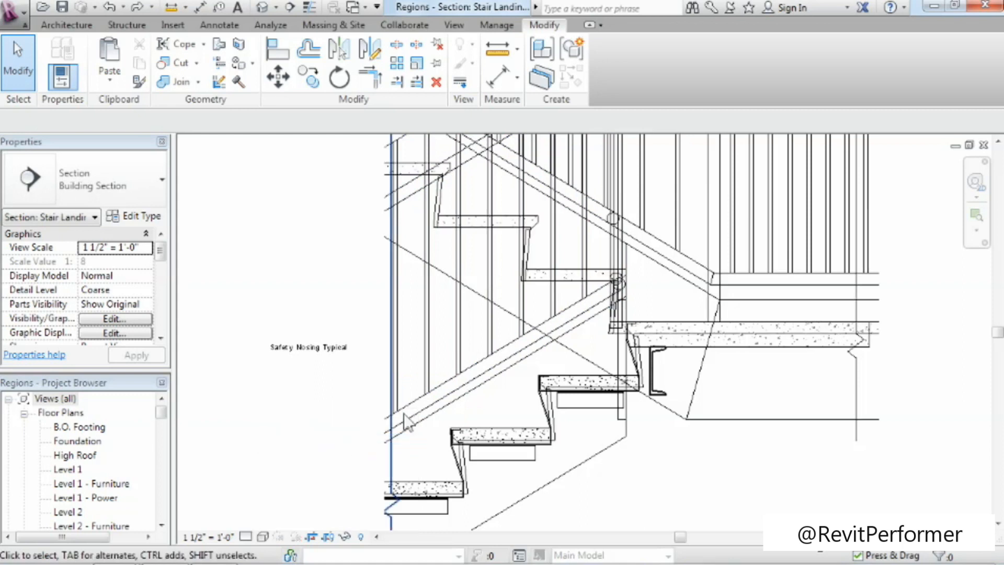
left_click(466, 84)
left_click(653, 73)
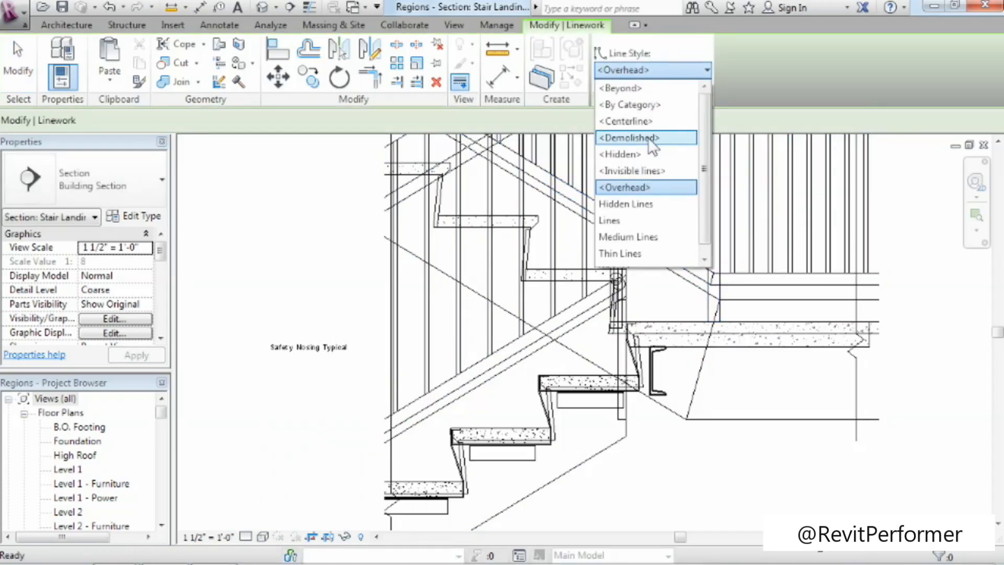
left_click(628, 153)
left_click(473, 217)
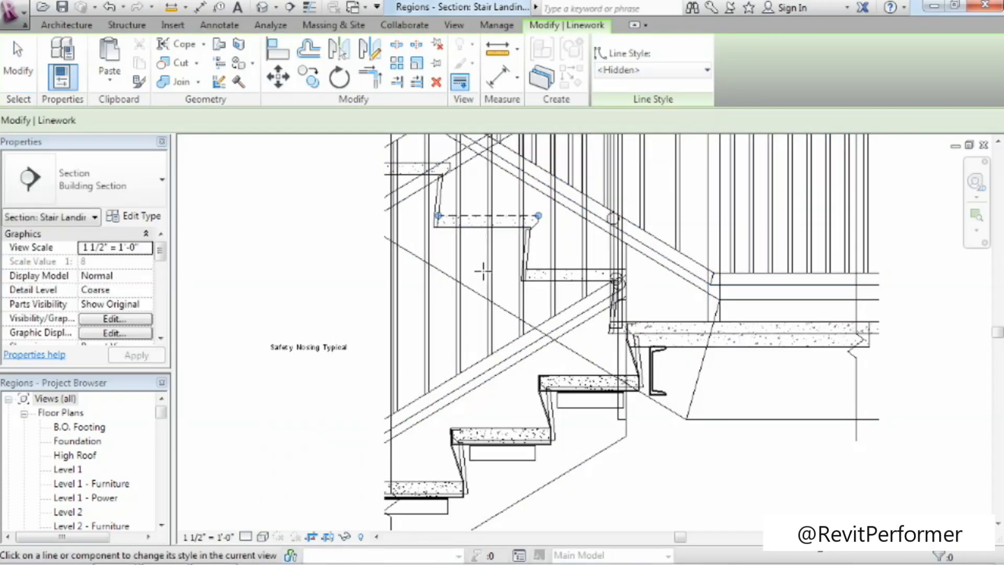
Return the section view to the Hidden Line visual style and end the Linework command.
left_click(262, 537)
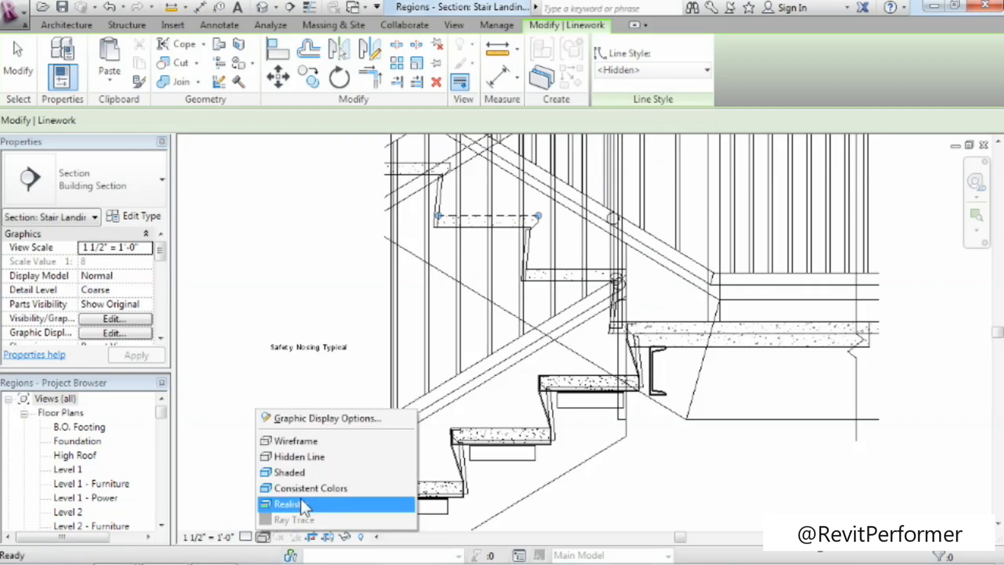
left_click(312, 459)
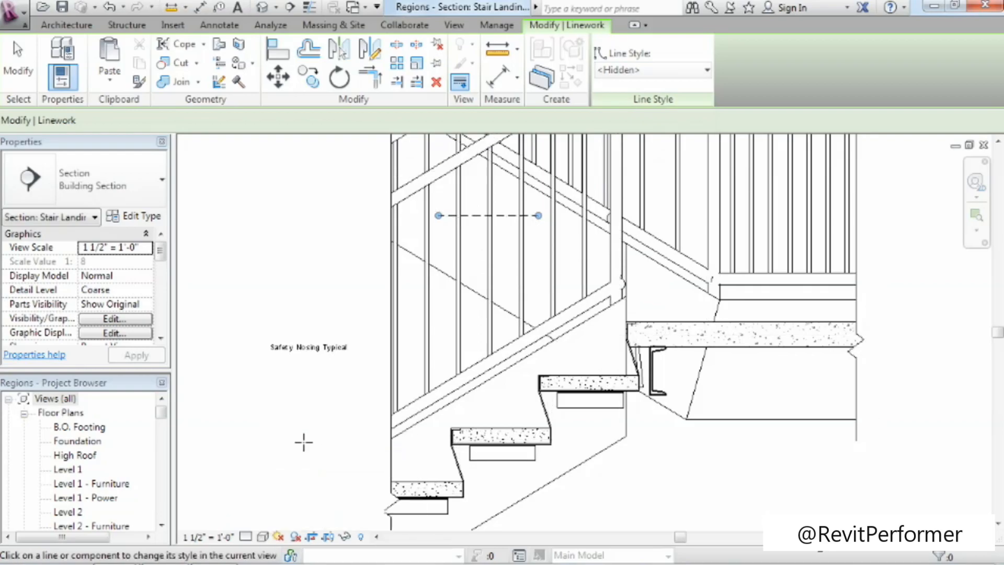
left_click(21, 68)
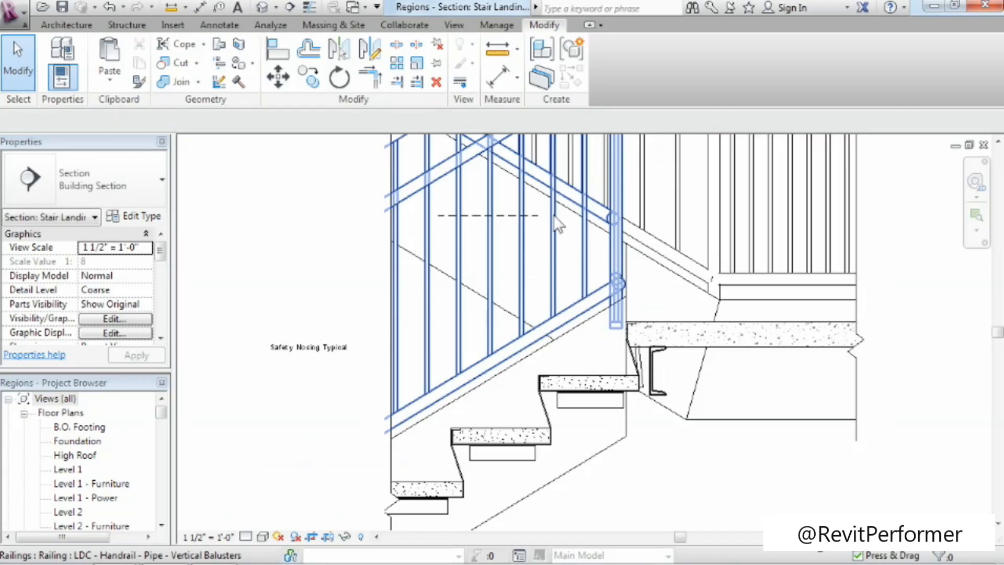
Switch to the stair landing section view of the Stair Detail-Complete project to examine the finished detail.
left_click(360, 10)
left_click(374, 47)
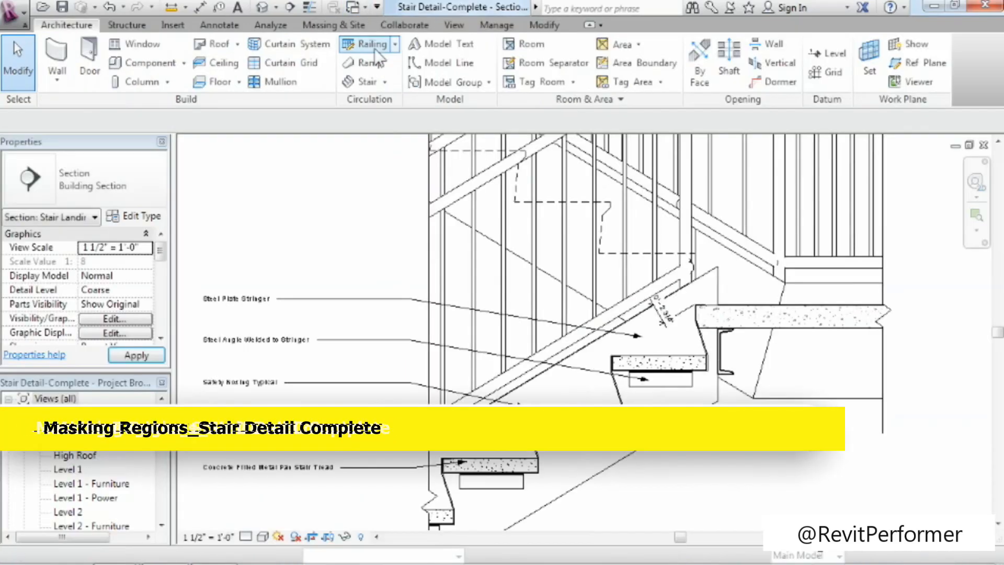